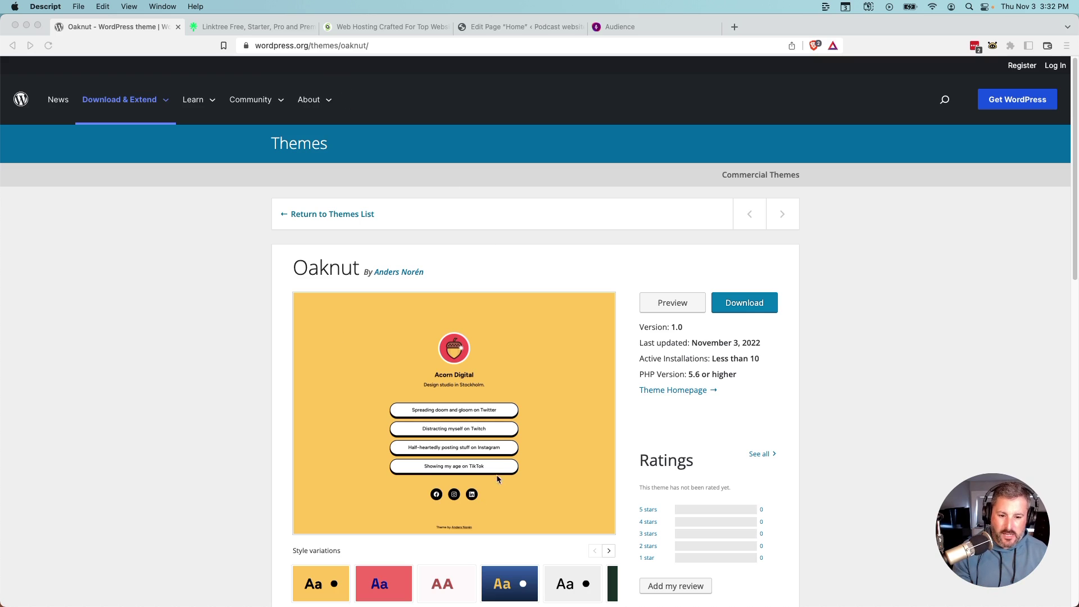
Compare the Oaknut theme page with Linktree's plan prices and features and SiteGround's web hosting offer.
{"action": "scroll", "coordinate": [500, 472], "scroll_direction": "down", "scroll_amount": 3}
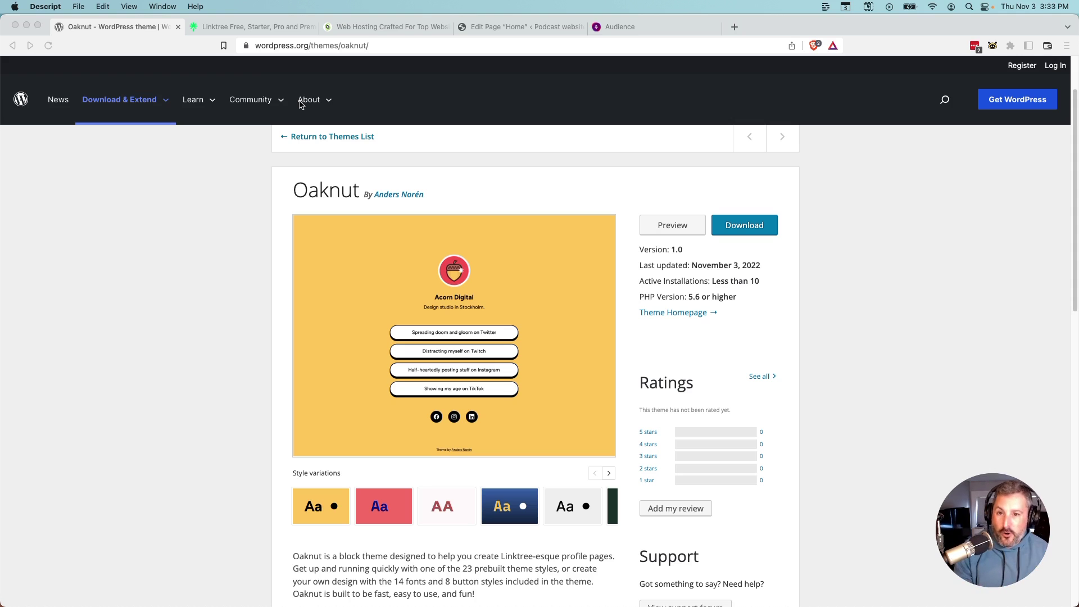
{"action": "left_click", "coordinate": [244, 28]}
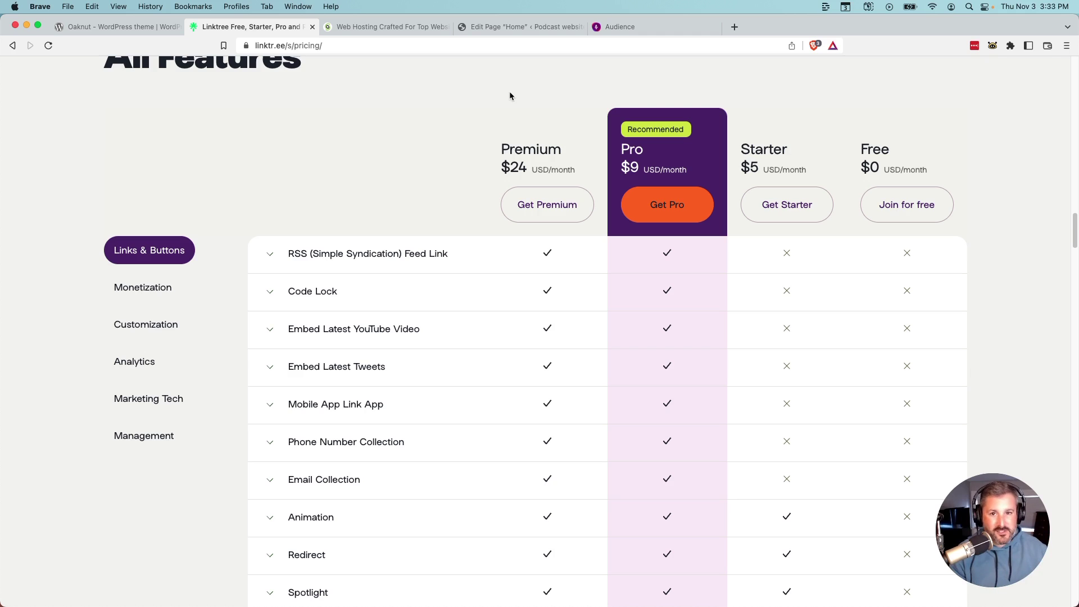
{"action": "left_click", "coordinate": [79, 27]}
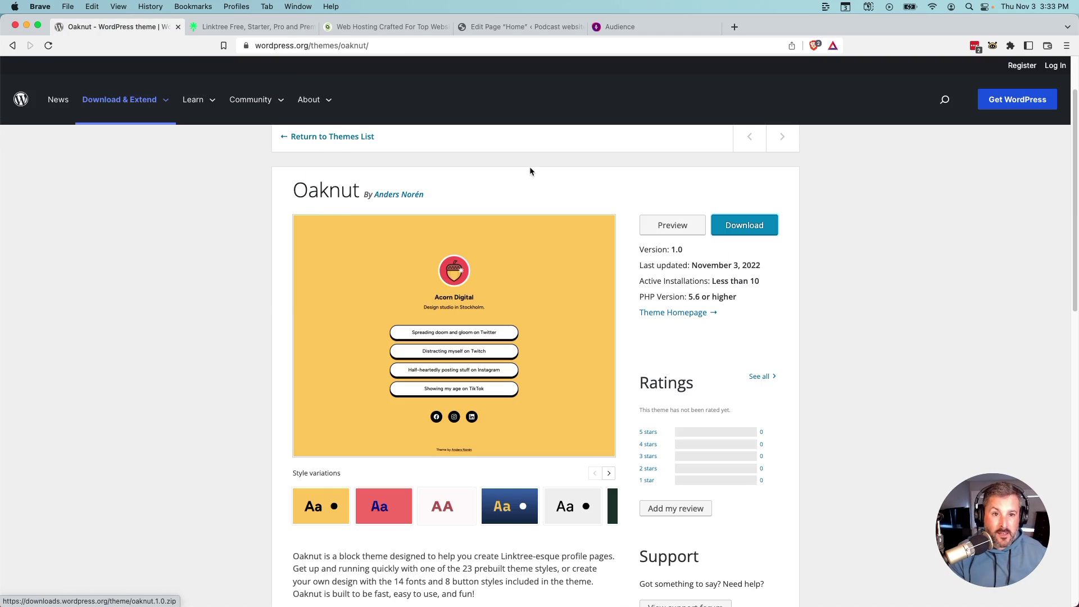
{"action": "left_click", "coordinate": [397, 29]}
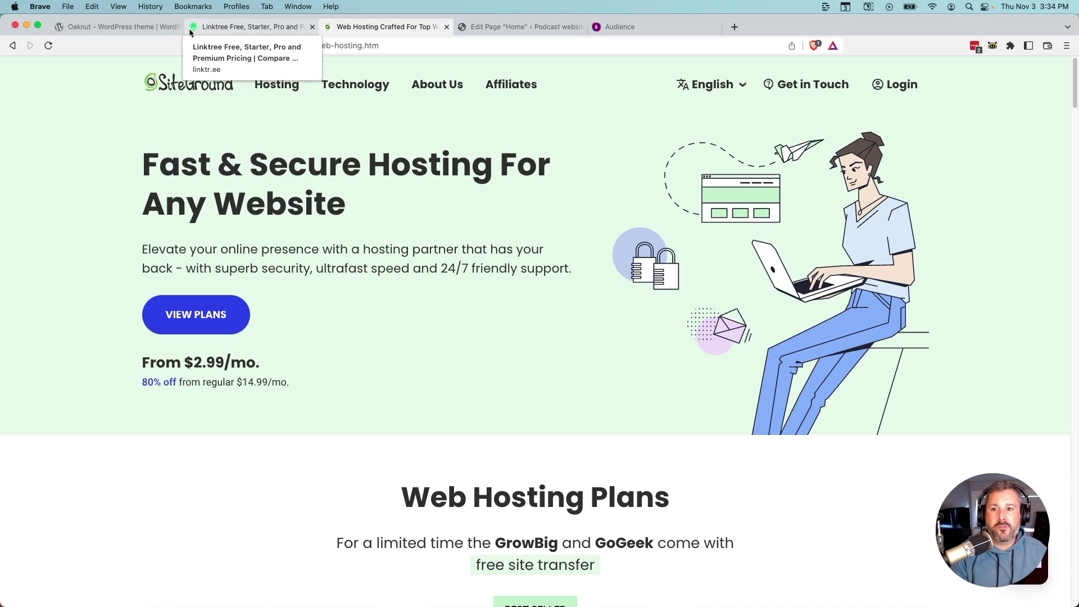
{"action": "left_click", "coordinate": [214, 26]}
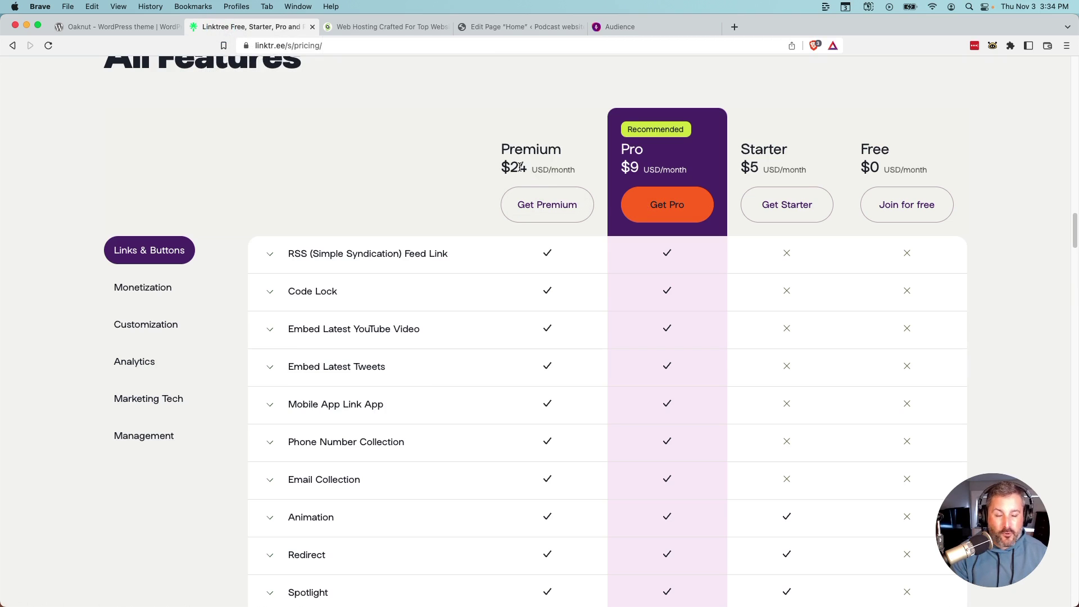
{"action": "scroll", "coordinate": [521, 167], "scroll_direction": "up", "scroll_amount": 2}
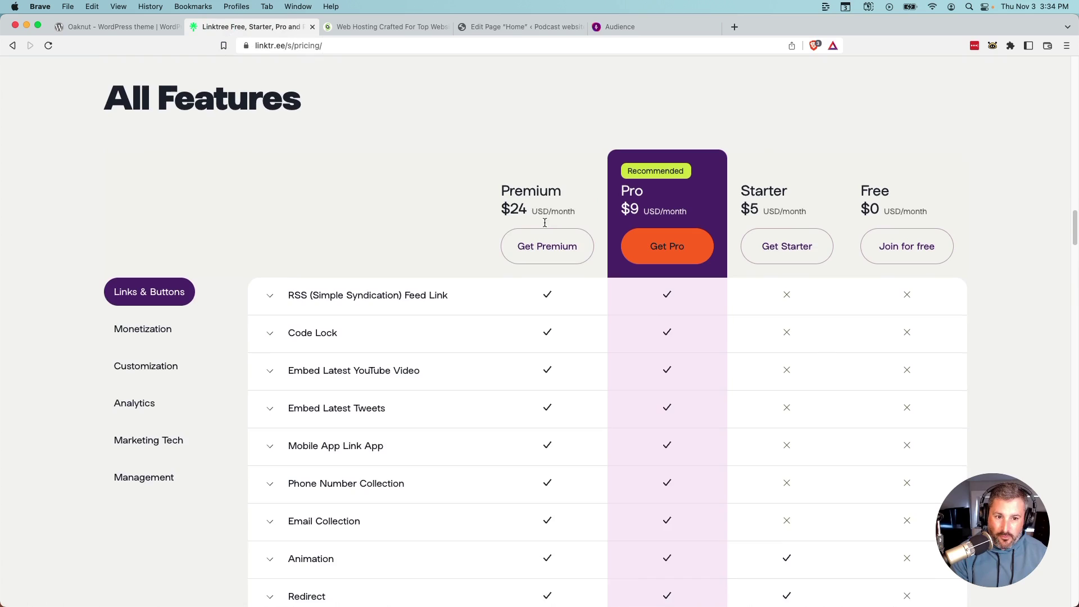
{"action": "scroll", "coordinate": [545, 222], "scroll_direction": "down", "scroll_amount": 1}
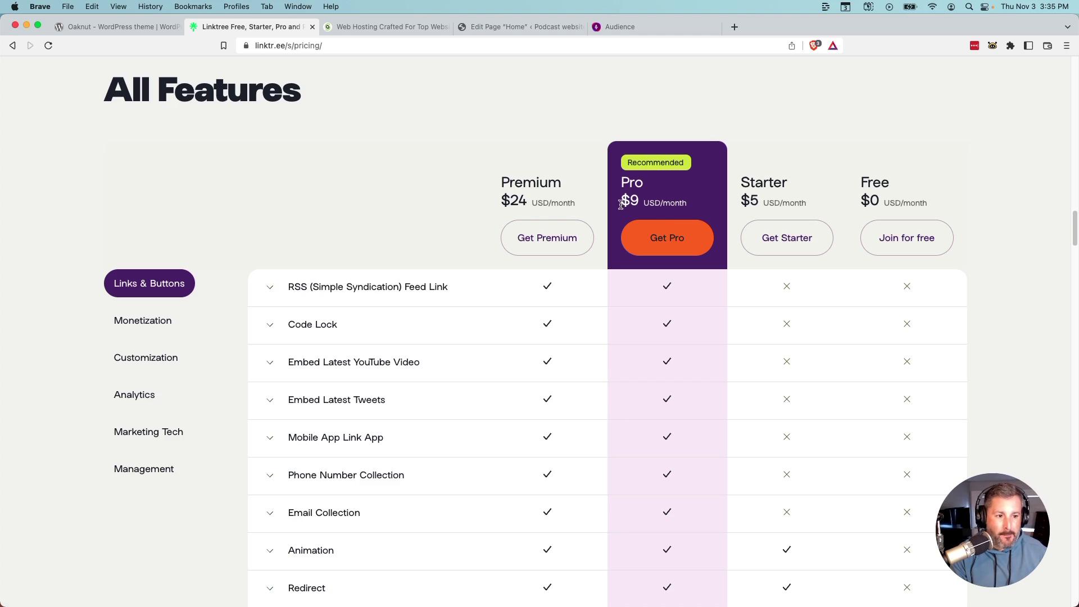
{"action": "scroll", "coordinate": [628, 225], "scroll_direction": "down", "scroll_amount": 1}
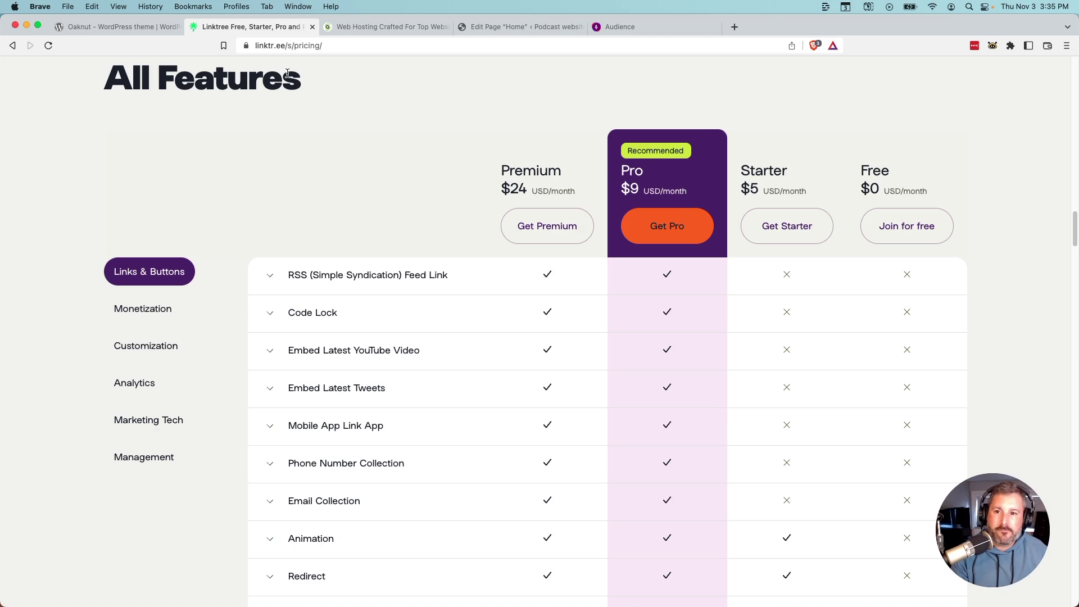
{"action": "left_click", "coordinate": [123, 30]}
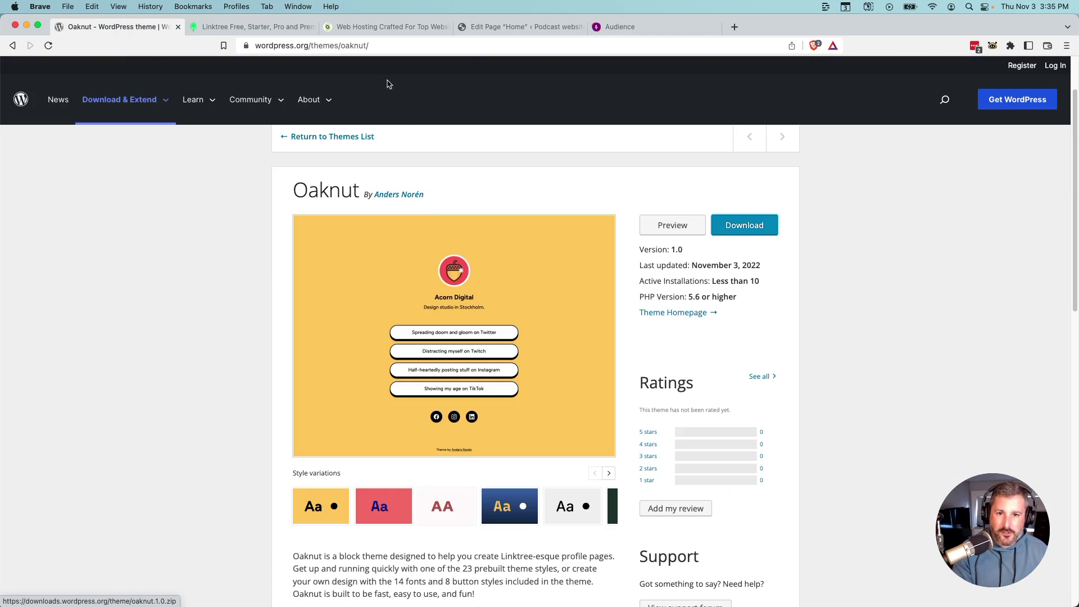
Insert the "Starter content for the theme." pattern from the Oaknut Patterns category into the WordPress Home page.
{"action": "left_click", "coordinate": [511, 28]}
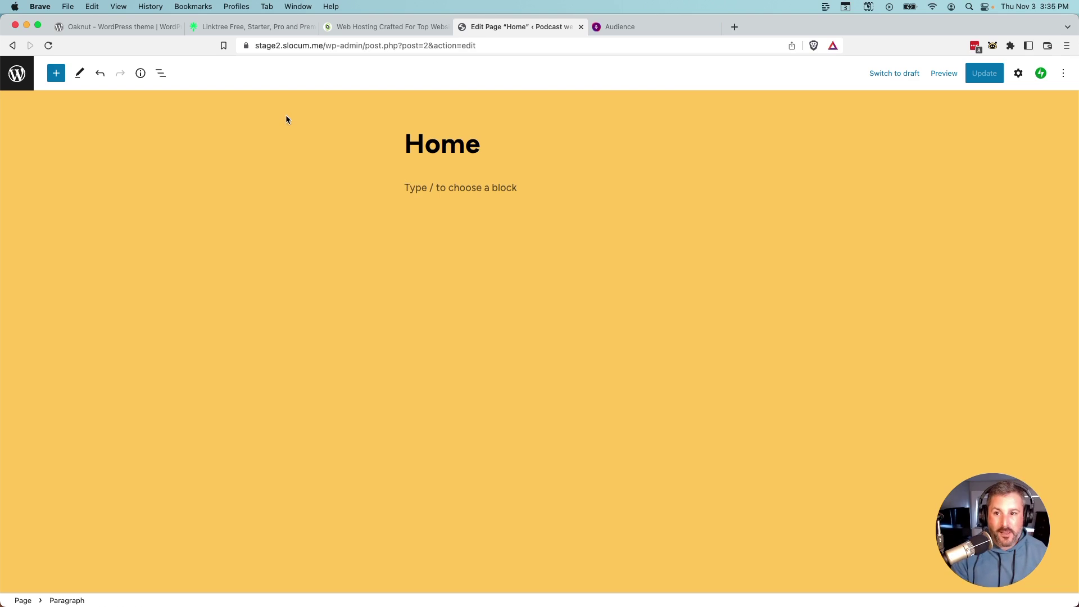
{"action": "left_click", "coordinate": [57, 73]}
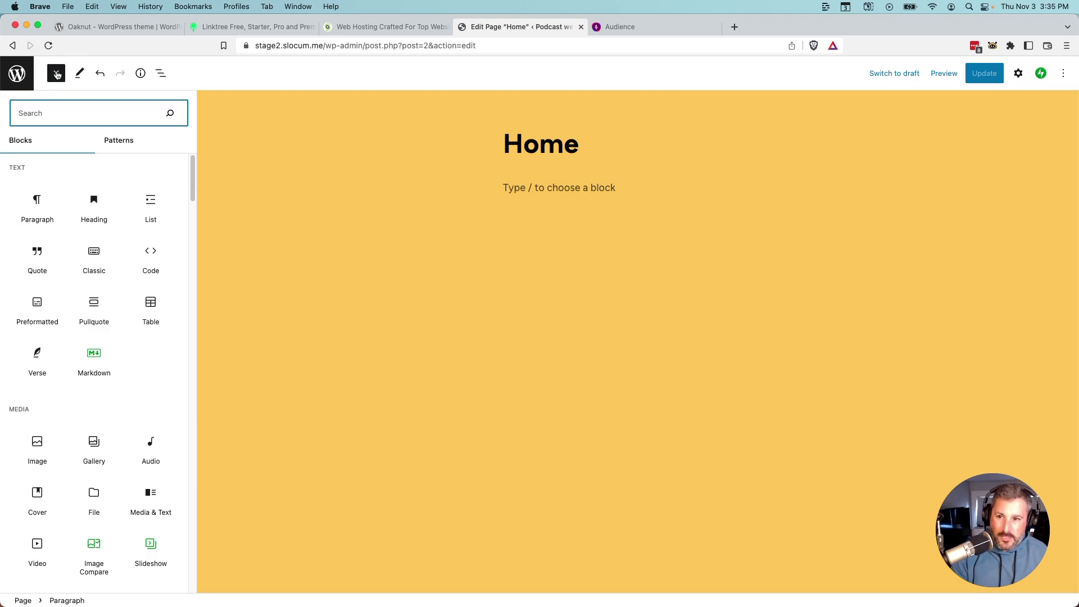
{"action": "left_click", "coordinate": [127, 145]}
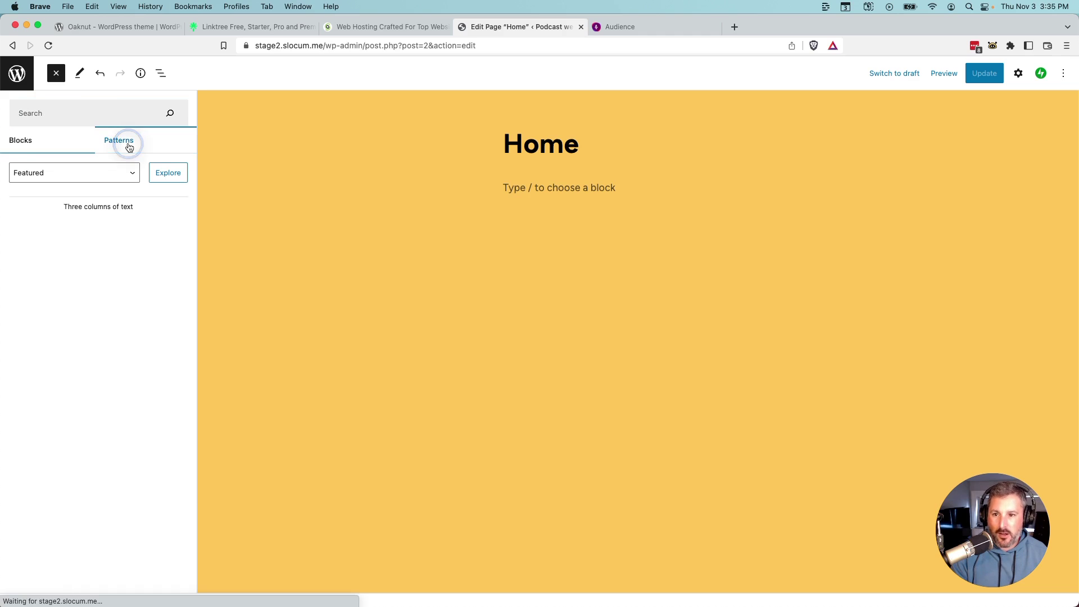
{"action": "left_click", "coordinate": [124, 174]}
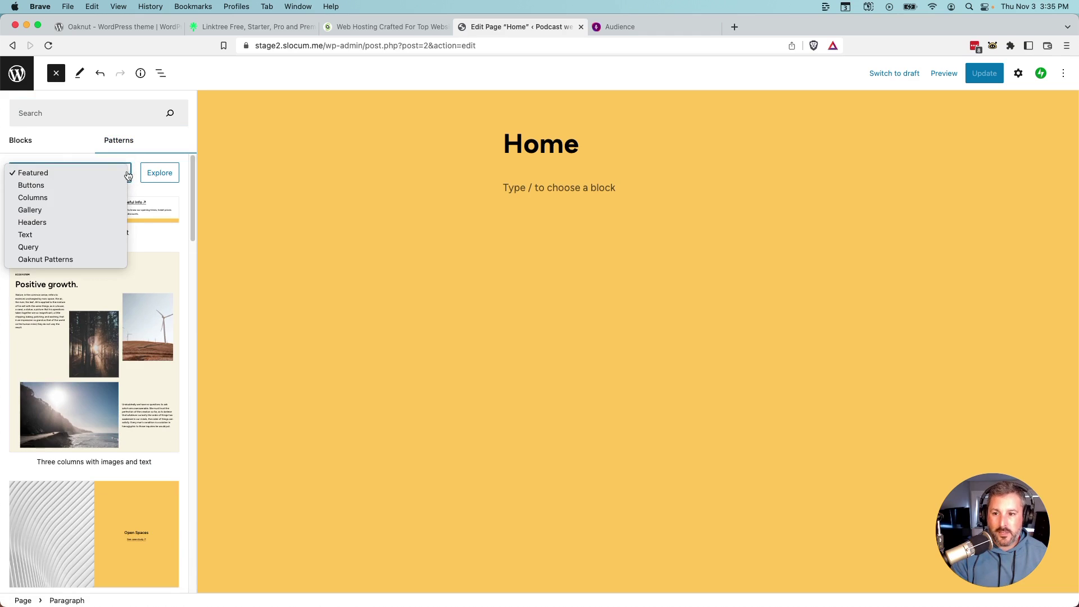
{"action": "left_click", "coordinate": [93, 260]}
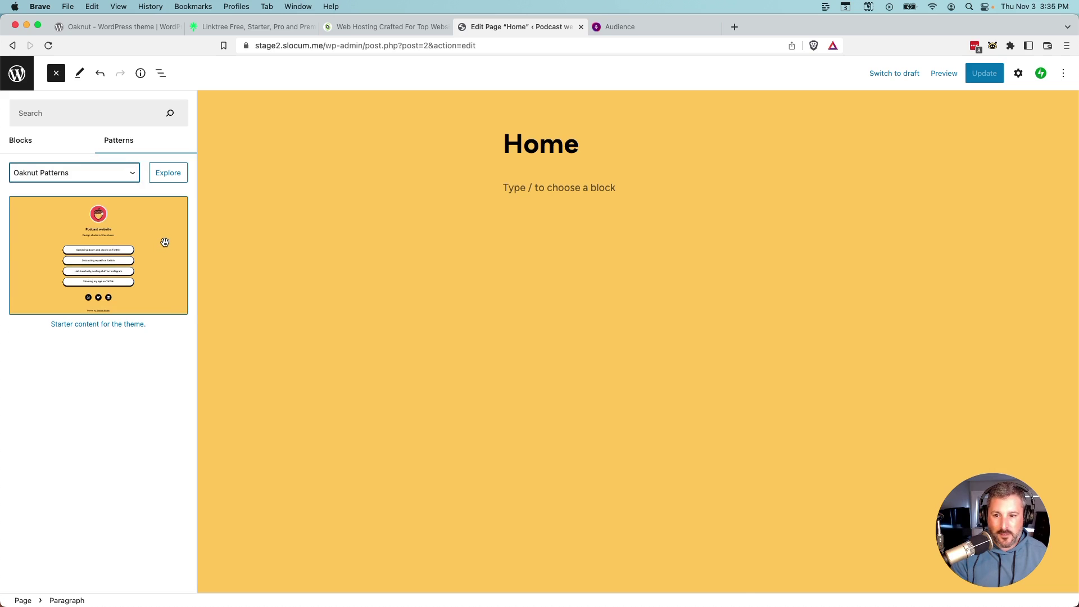
{"action": "left_click", "coordinate": [164, 242]}
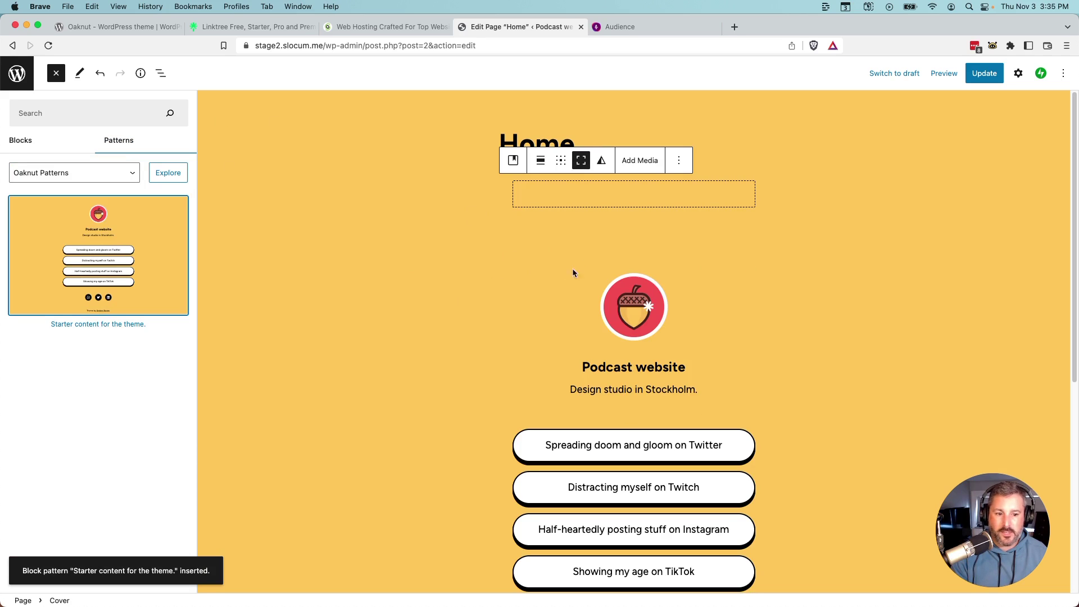
{"action": "left_click", "coordinate": [349, 270]}
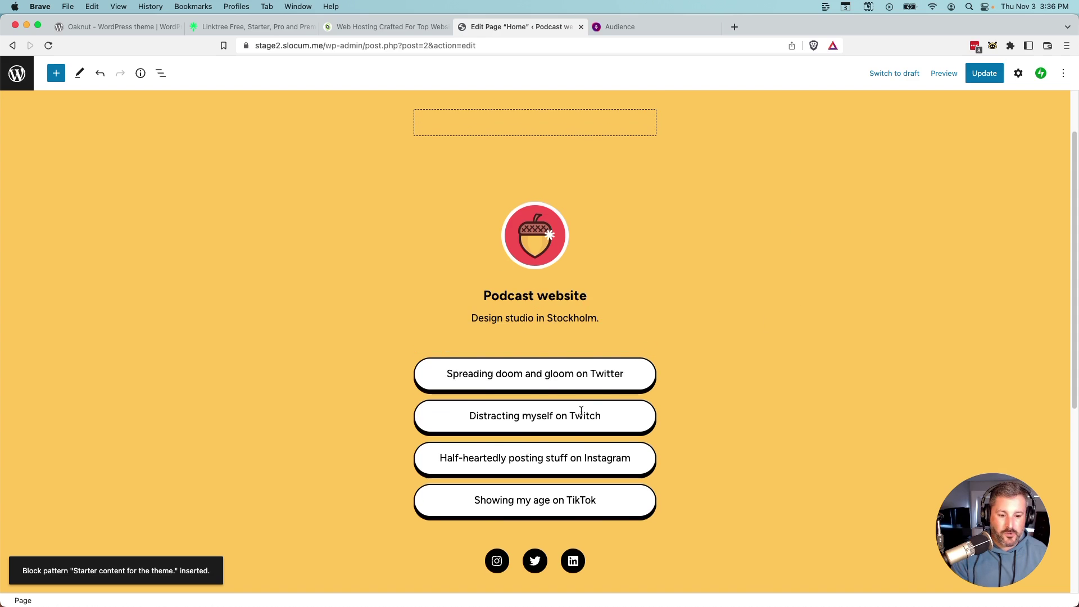
Look over the inserted profile layout with its link buttons and social icons, and update the Home page.
{"action": "scroll", "coordinate": [573, 465], "scroll_direction": "down", "scroll_amount": 3}
{"action": "scroll", "coordinate": [573, 465], "scroll_direction": "up", "scroll_amount": 3}
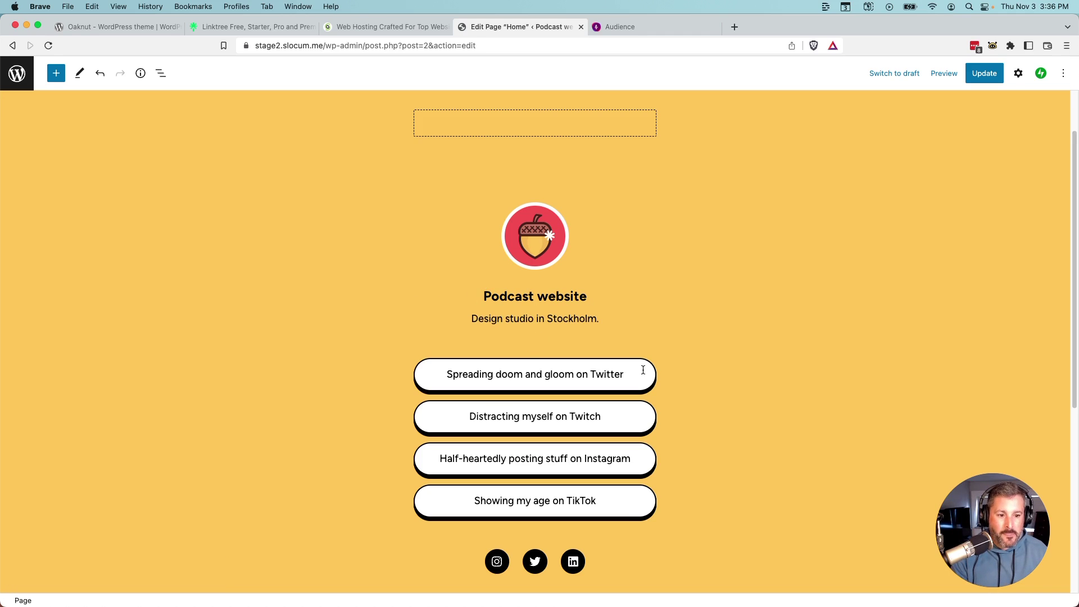
{"action": "scroll", "coordinate": [623, 500], "scroll_direction": "down", "scroll_amount": 2}
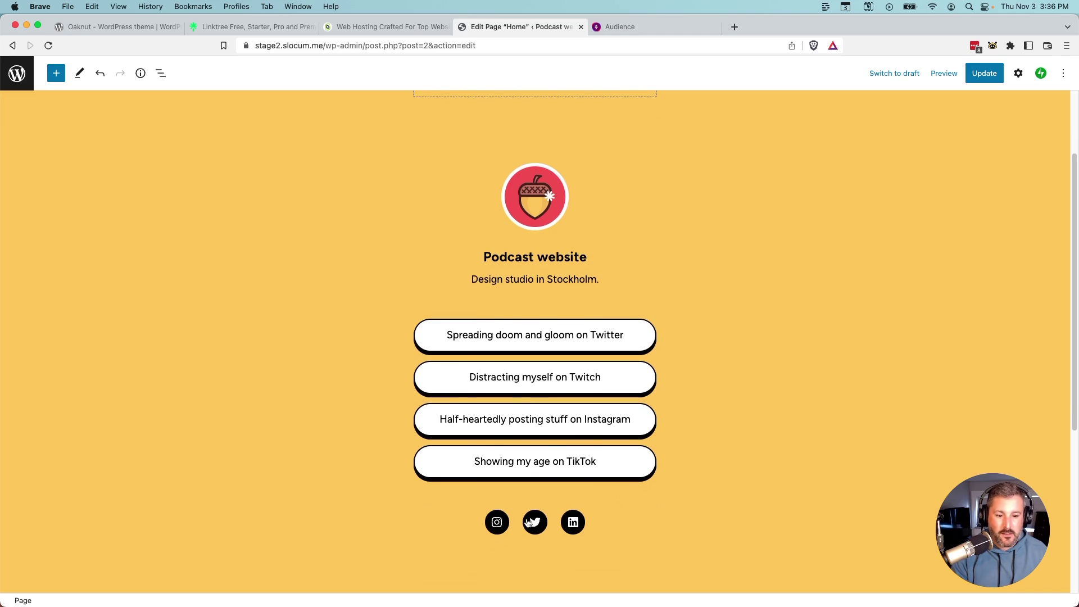
{"action": "left_click", "coordinate": [980, 72]}
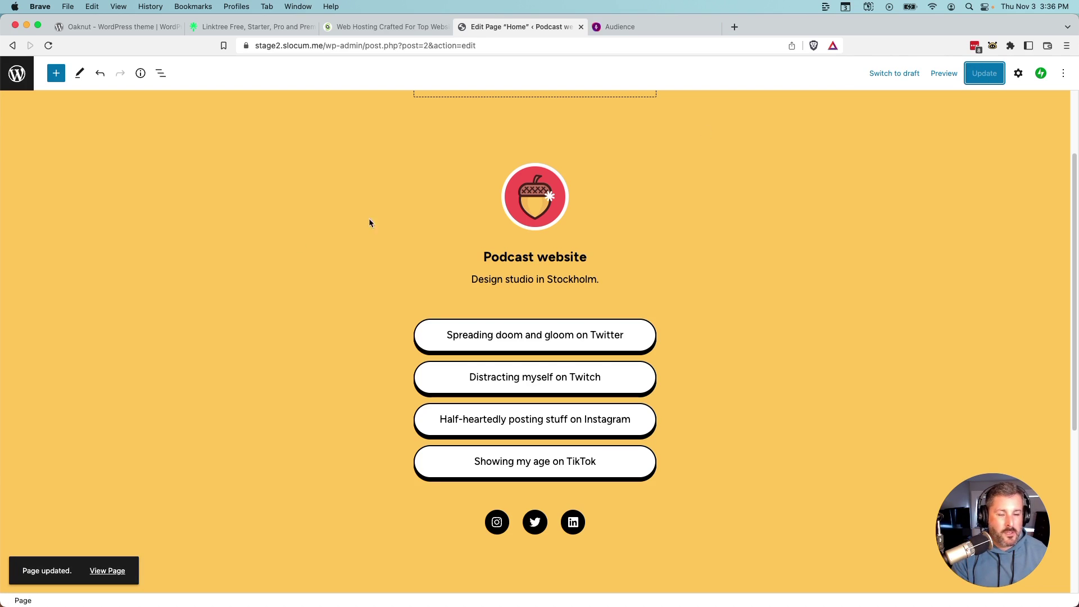
Leave the page editor and open the theme's style variations in the site editor.
{"action": "scroll", "coordinate": [369, 219], "scroll_direction": "up", "scroll_amount": 4}
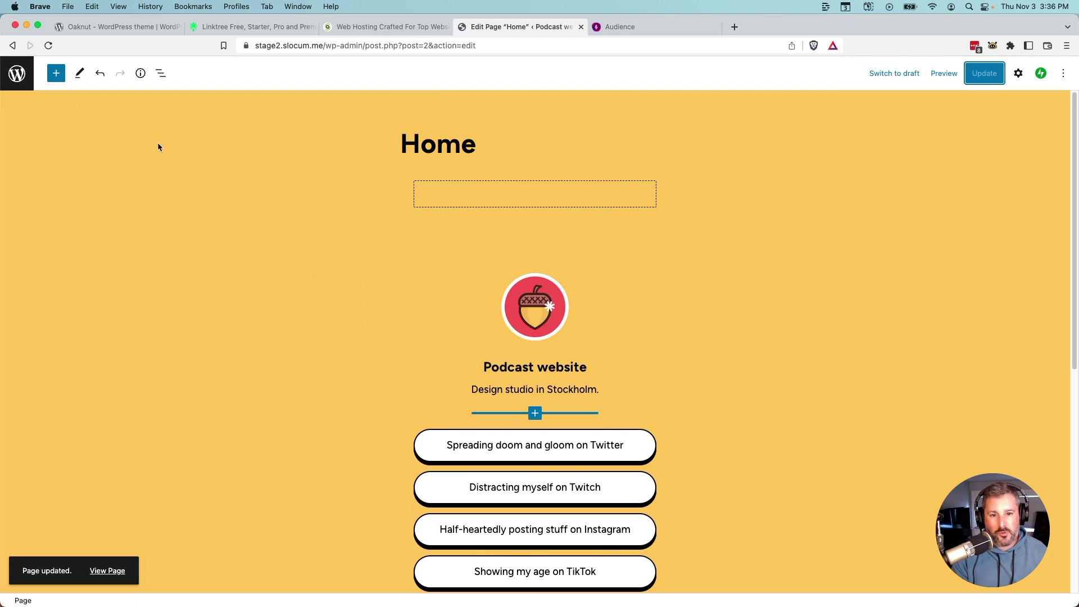
{"action": "left_click", "coordinate": [32, 68]}
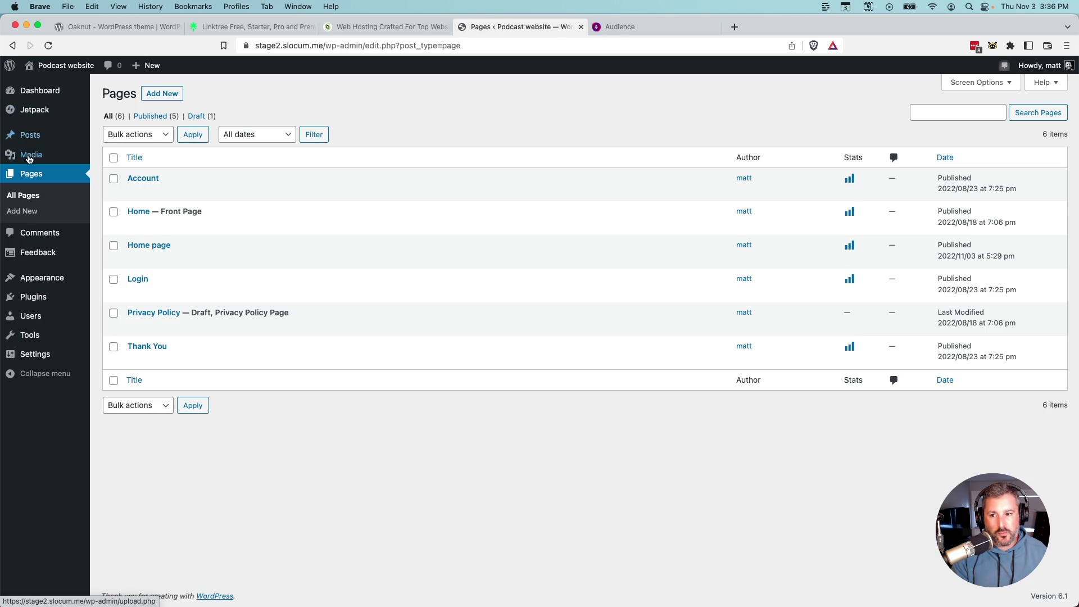
{"action": "mouse_move", "coordinate": [59, 284]}
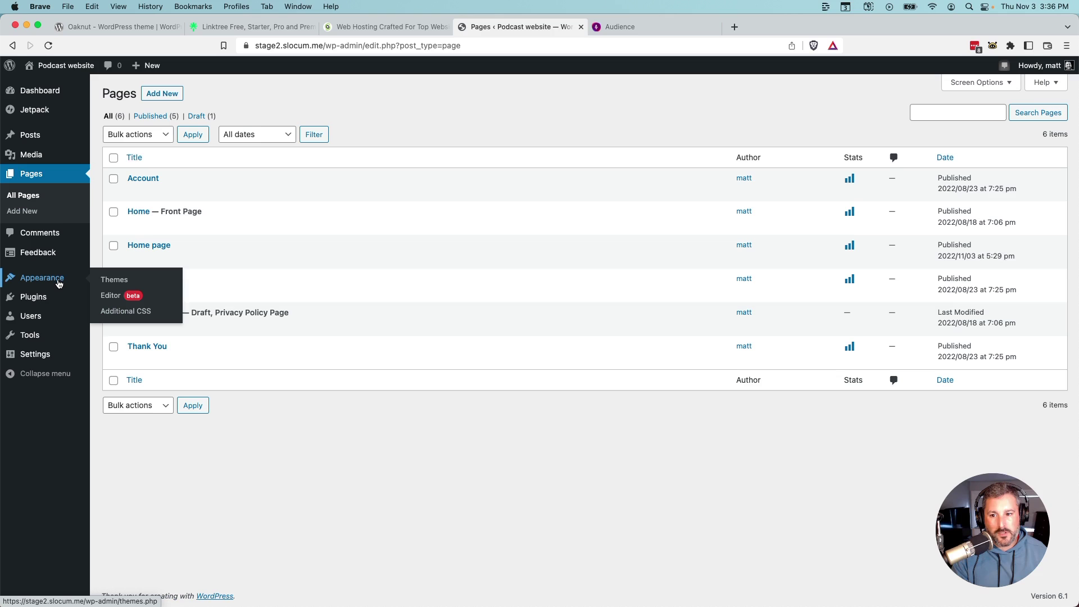
{"action": "left_click", "coordinate": [133, 298]}
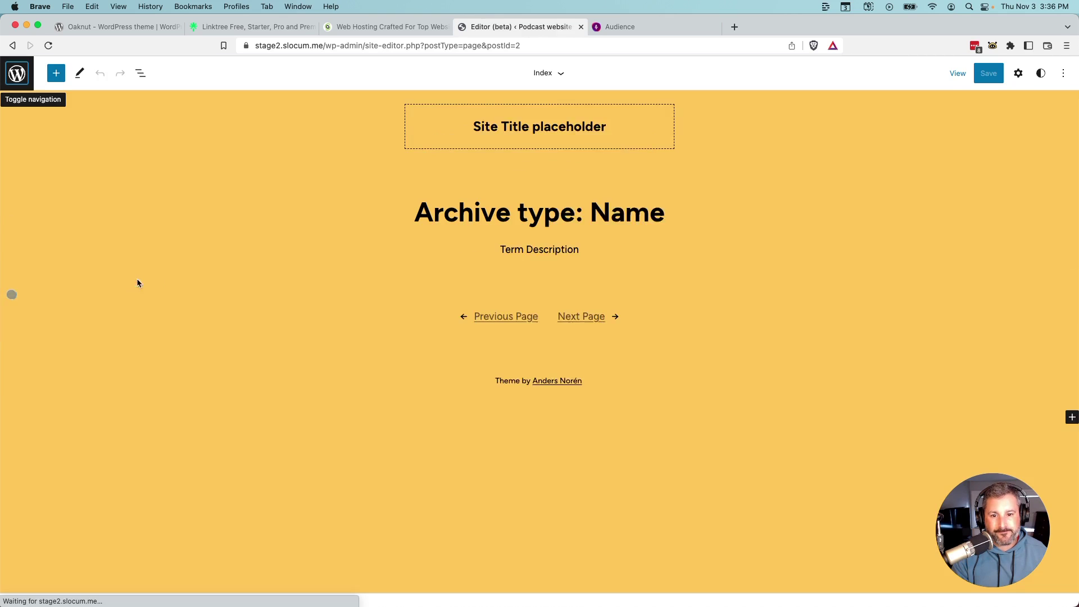
{"action": "left_click", "coordinate": [1041, 77]}
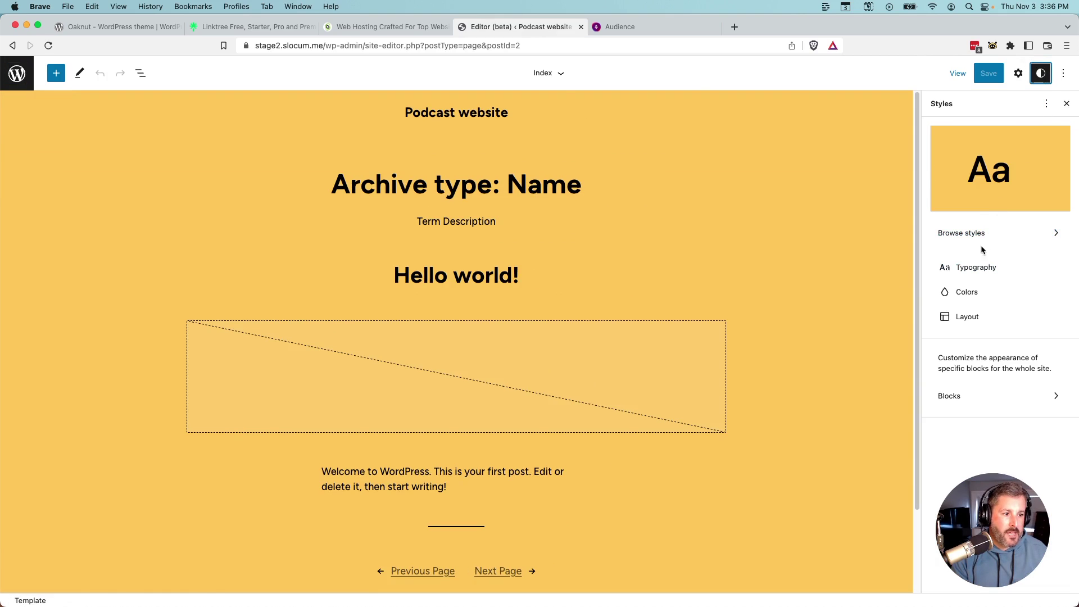
{"action": "left_click", "coordinate": [975, 232]}
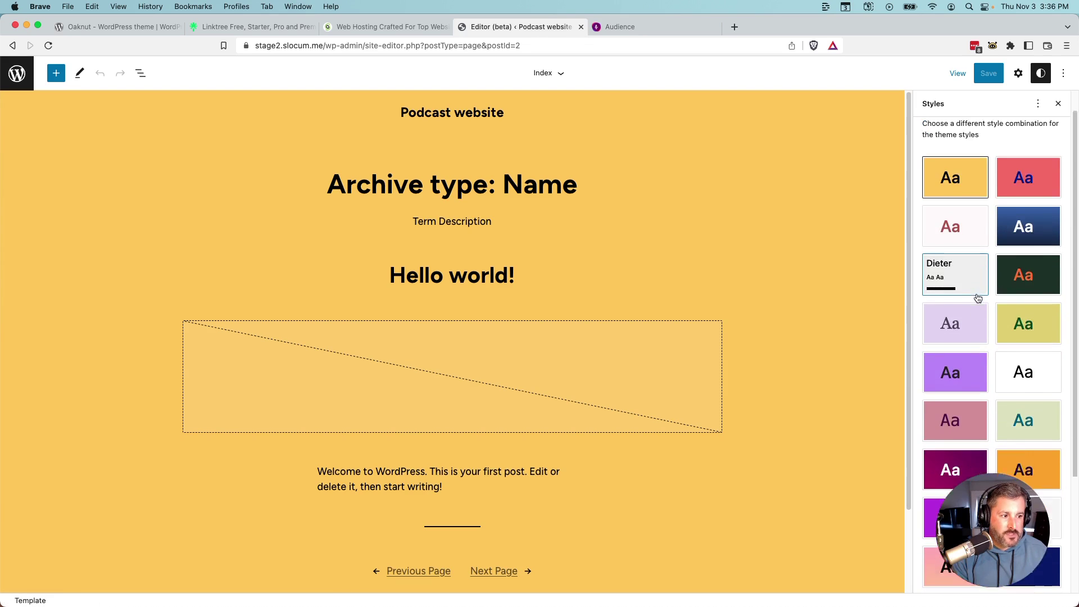
Try several style variations on the site, including Royal, Roseanna, Razzle Dazzle, Night Shift, Midnight and Lemmings.
{"action": "scroll", "coordinate": [977, 292], "scroll_direction": "down", "scroll_amount": 3}
{"action": "right_click", "coordinate": [977, 297]}
{"action": "left_click", "coordinate": [950, 204]}
{"action": "scroll", "coordinate": [976, 253], "scroll_direction": "down", "scroll_amount": 2}
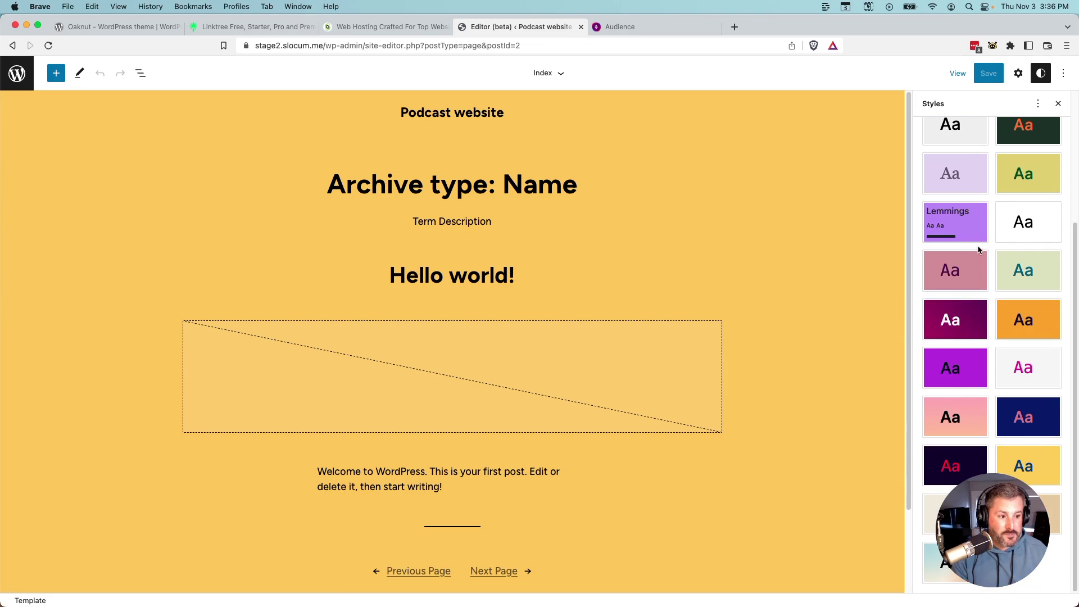
{"action": "left_click", "coordinate": [1029, 410]}
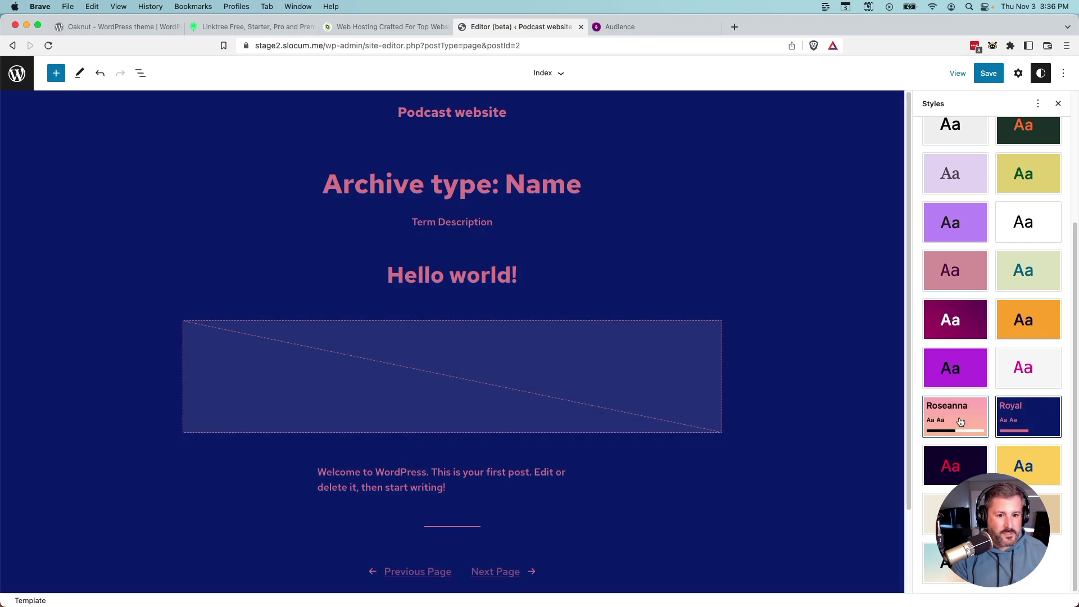
{"action": "left_click", "coordinate": [958, 417]}
{"action": "left_click", "coordinate": [980, 374]}
{"action": "left_click", "coordinate": [1027, 368]}
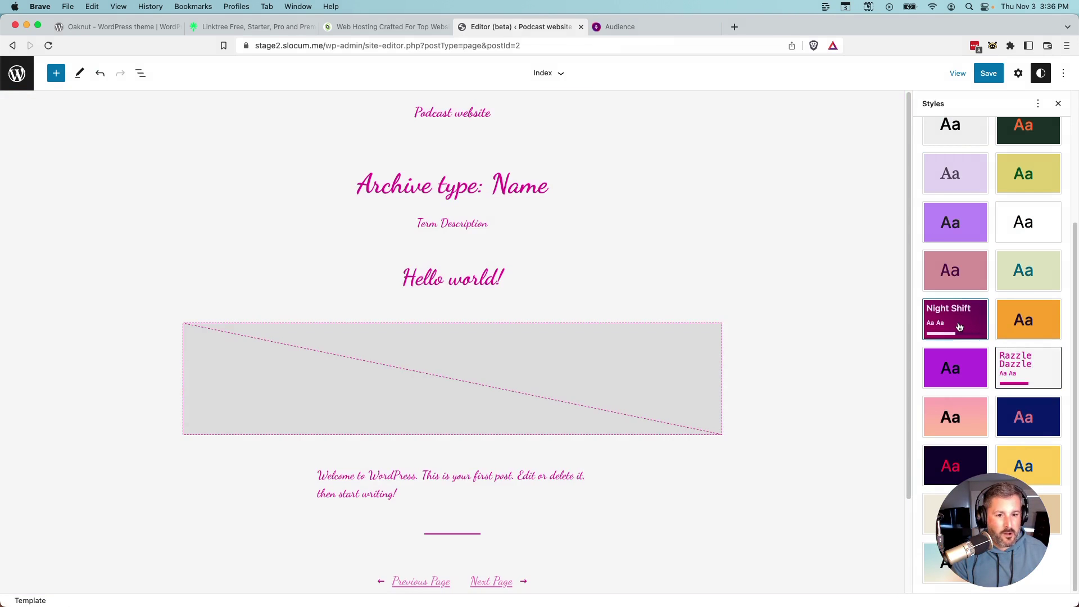
{"action": "left_click", "coordinate": [956, 321]}
{"action": "left_click", "coordinate": [953, 287]}
{"action": "left_click", "coordinate": [1020, 273]}
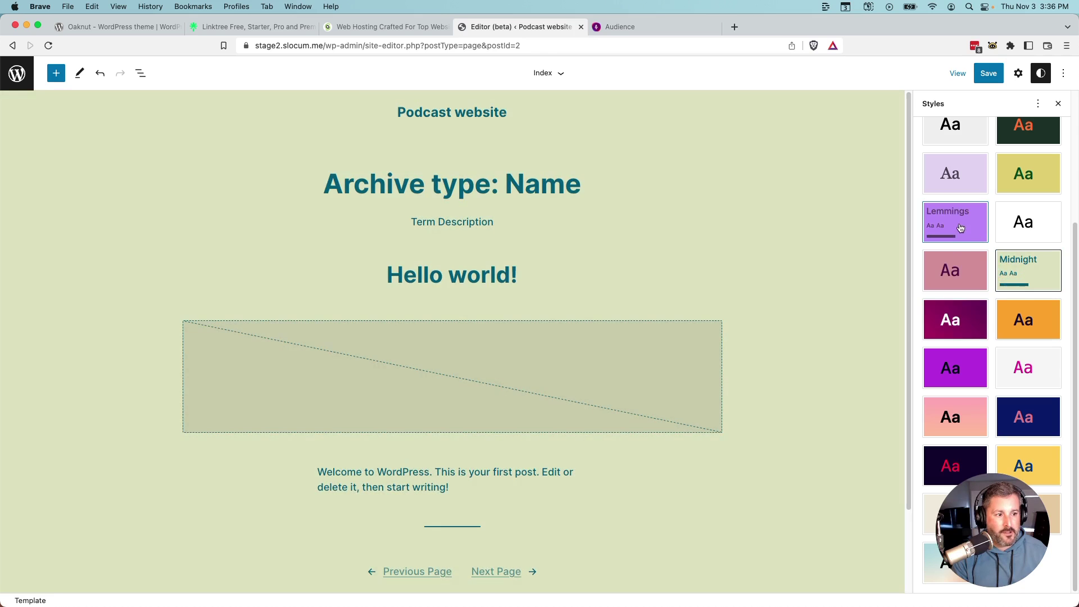
{"action": "left_click", "coordinate": [955, 227]}
Apply the Dieter style variation to the site and return to the main Styles options.
{"action": "left_click", "coordinate": [955, 131]}
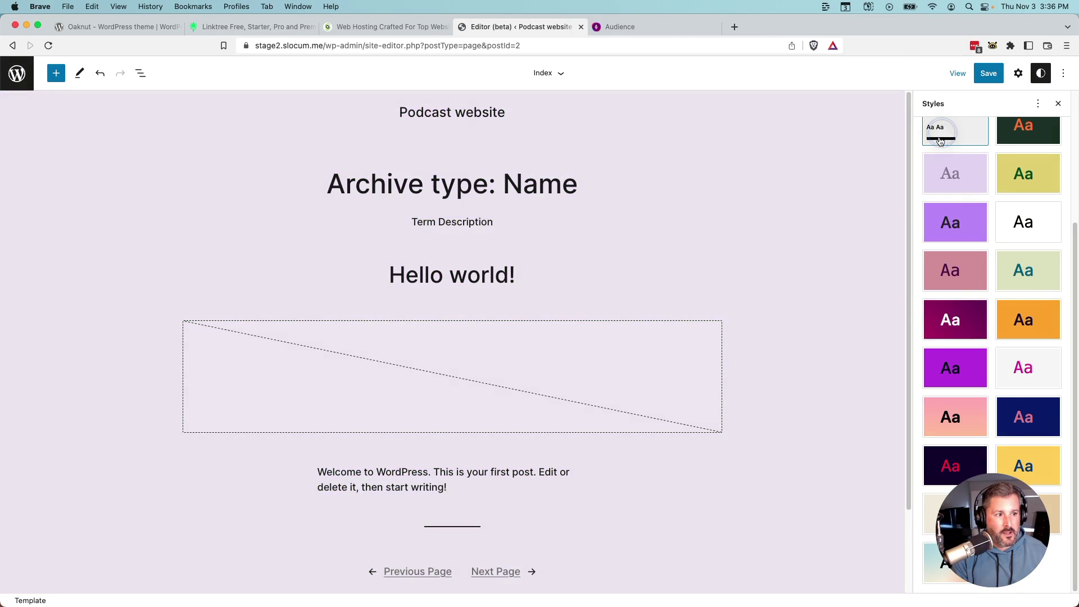
{"action": "scroll", "coordinate": [955, 224], "scroll_direction": "up", "scroll_amount": 3}
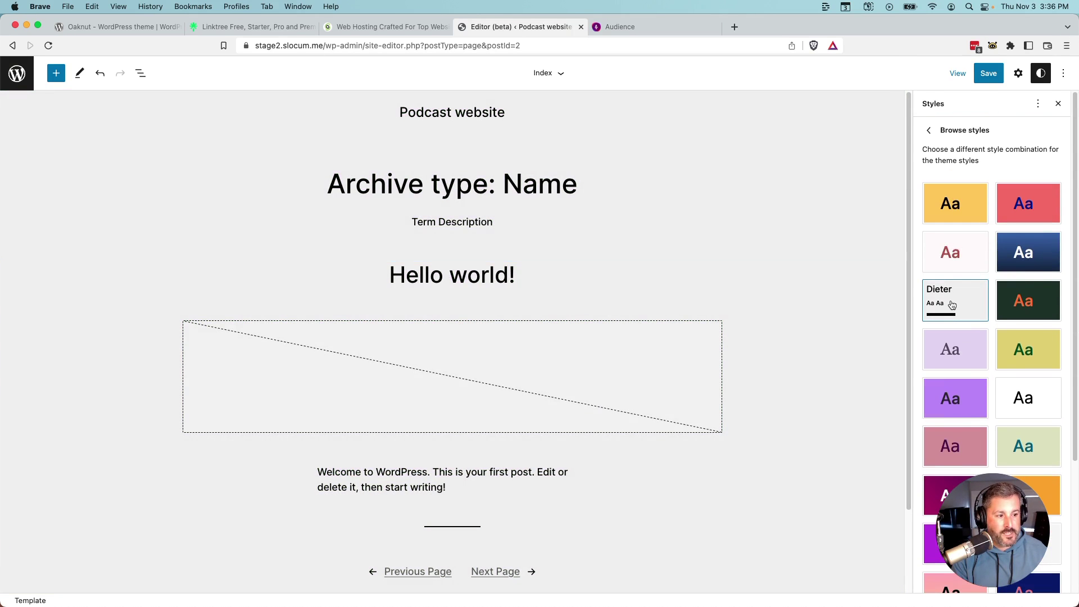
{"action": "left_click", "coordinate": [928, 133]}
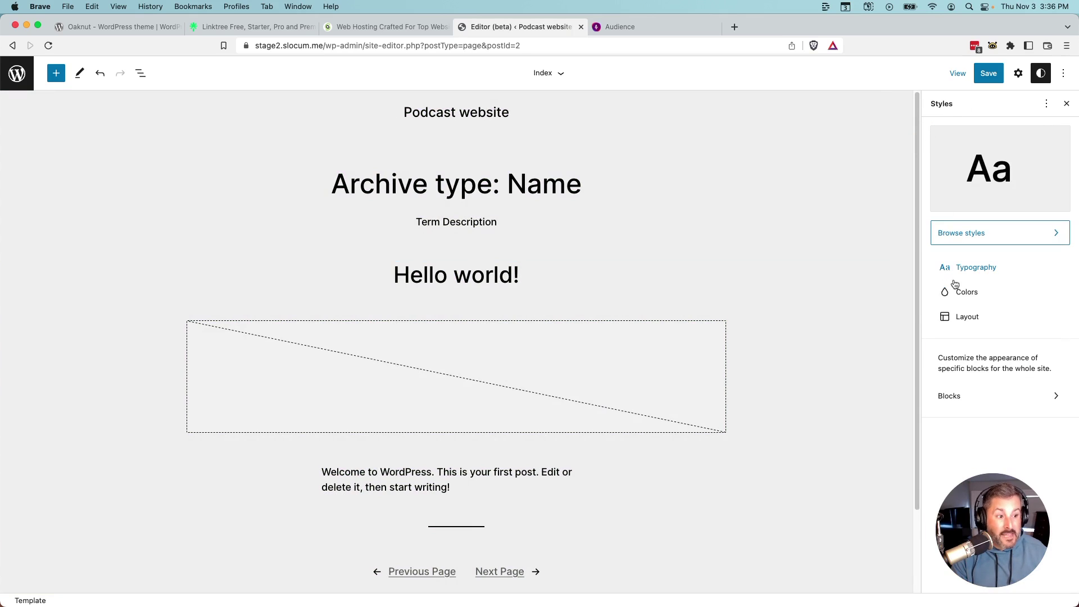
Review the font, size, appearance and line height options in the site's text typography settings.
{"action": "left_click", "coordinate": [974, 271]}
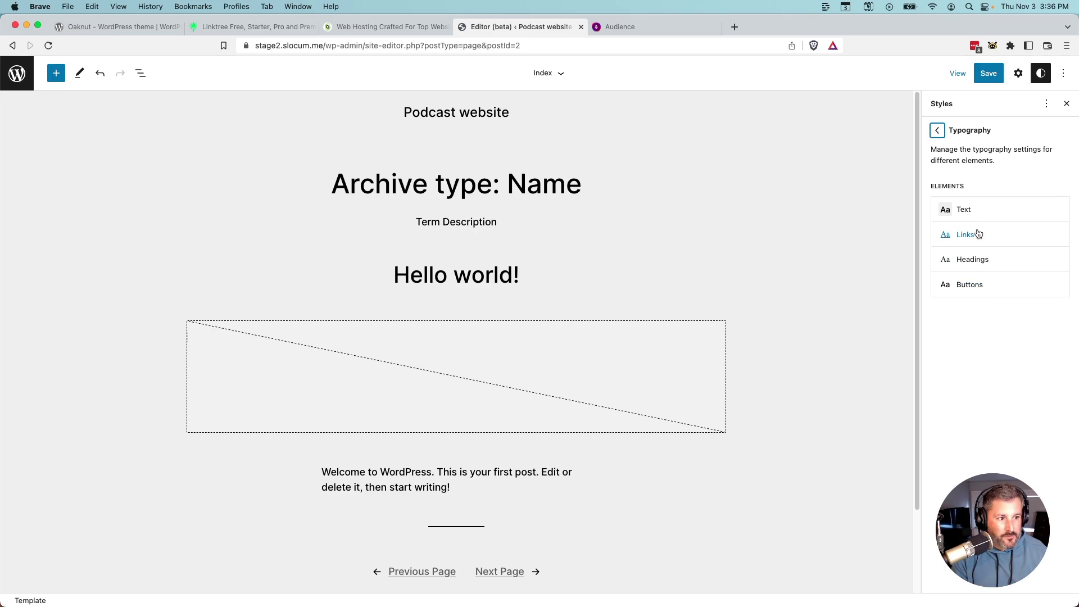
{"action": "left_click", "coordinate": [970, 212]}
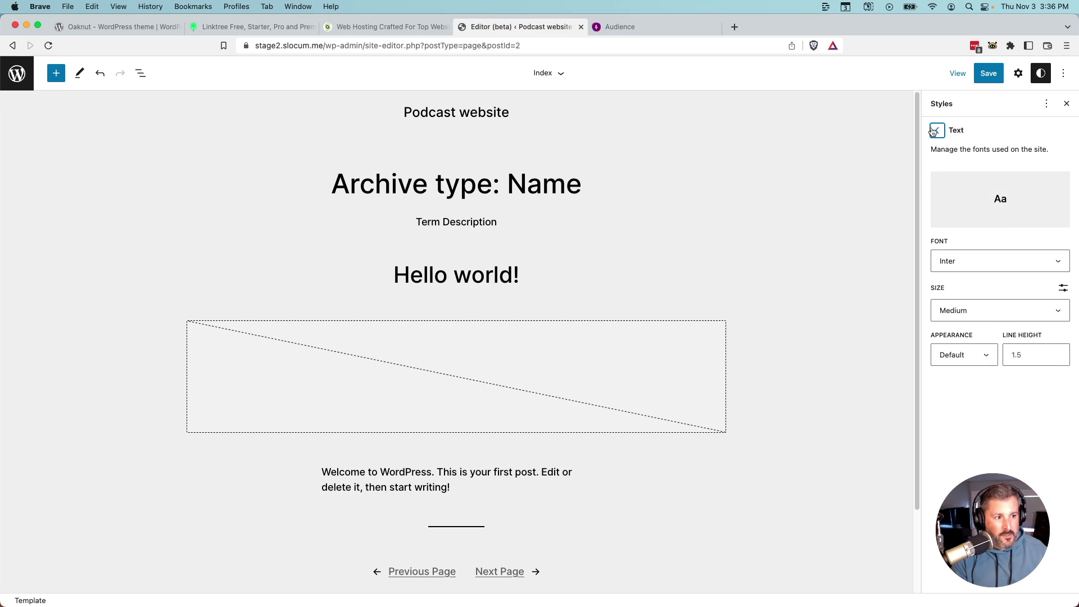
{"action": "left_click", "coordinate": [934, 132]}
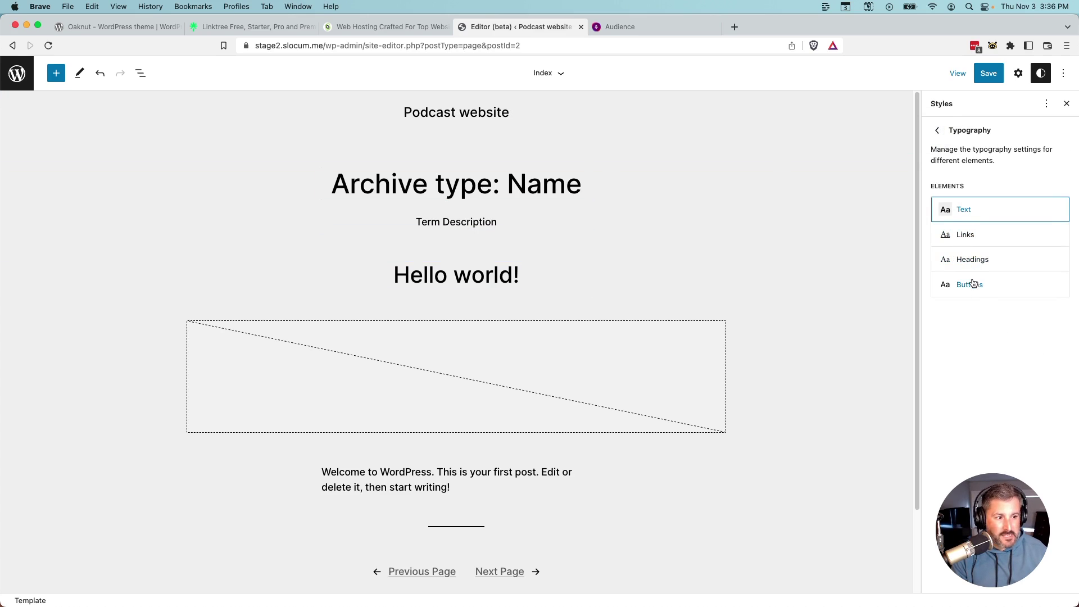
Check the site's color options for the palette and elements, and save the custom global styles.
{"action": "left_click", "coordinate": [936, 131]}
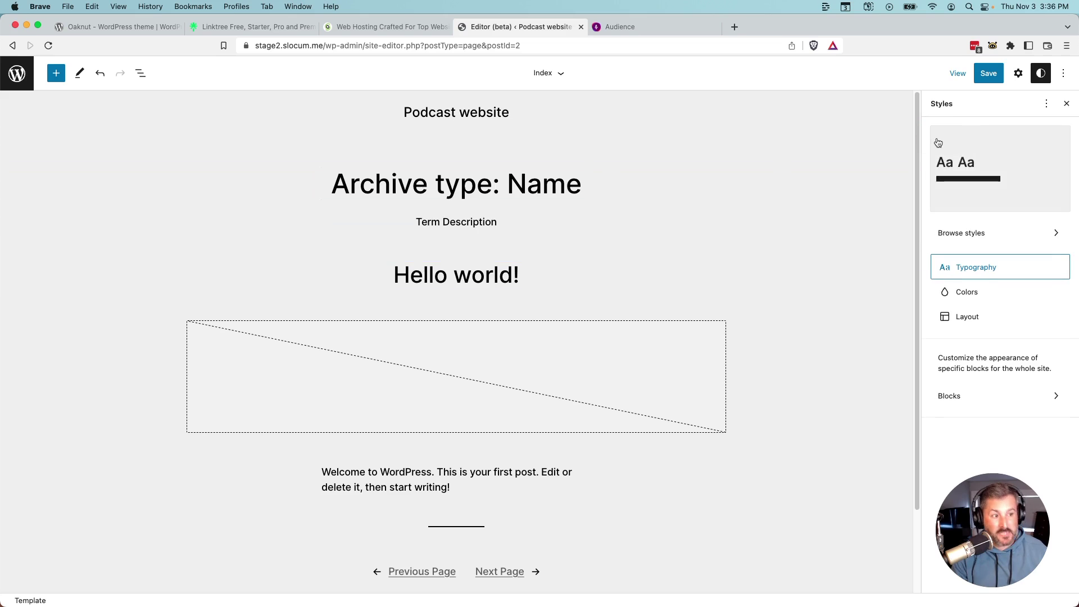
{"action": "left_click", "coordinate": [979, 290]}
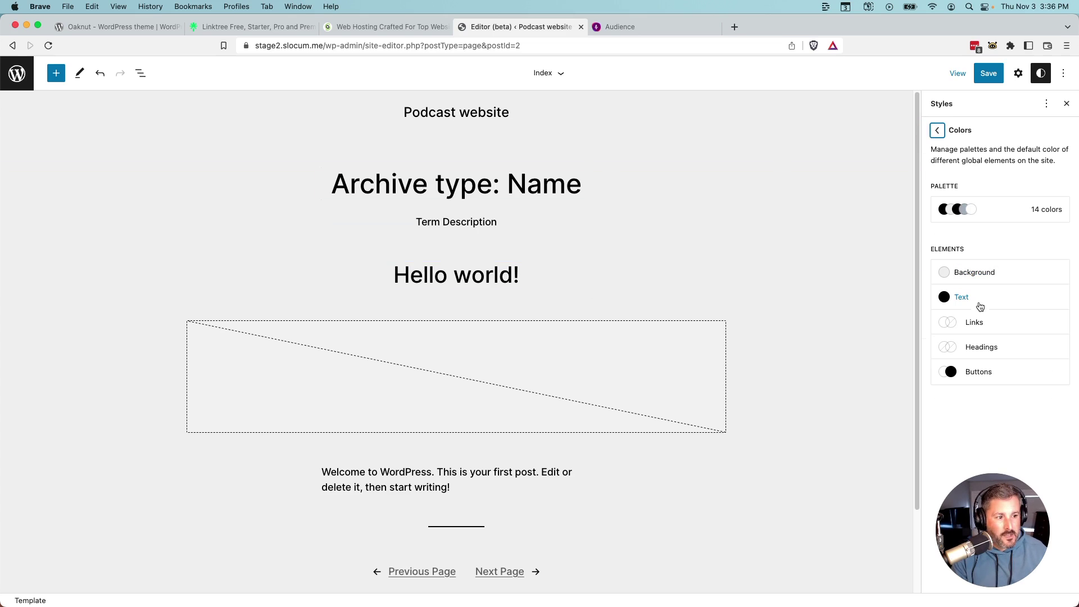
{"action": "left_click", "coordinate": [936, 130]}
{"action": "left_click", "coordinate": [983, 74]}
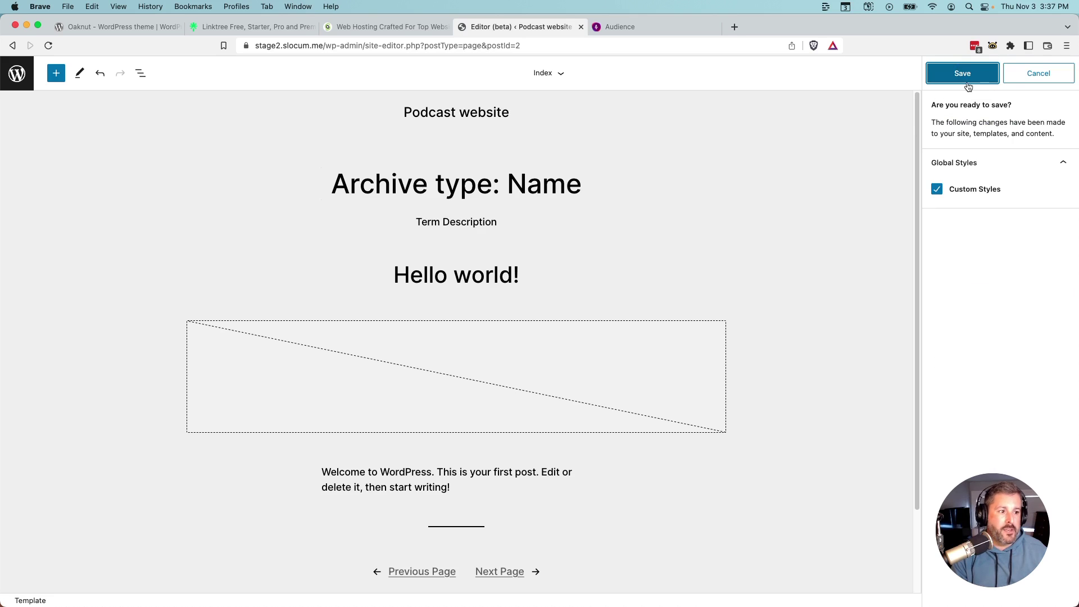
{"action": "left_click", "coordinate": [967, 83]}
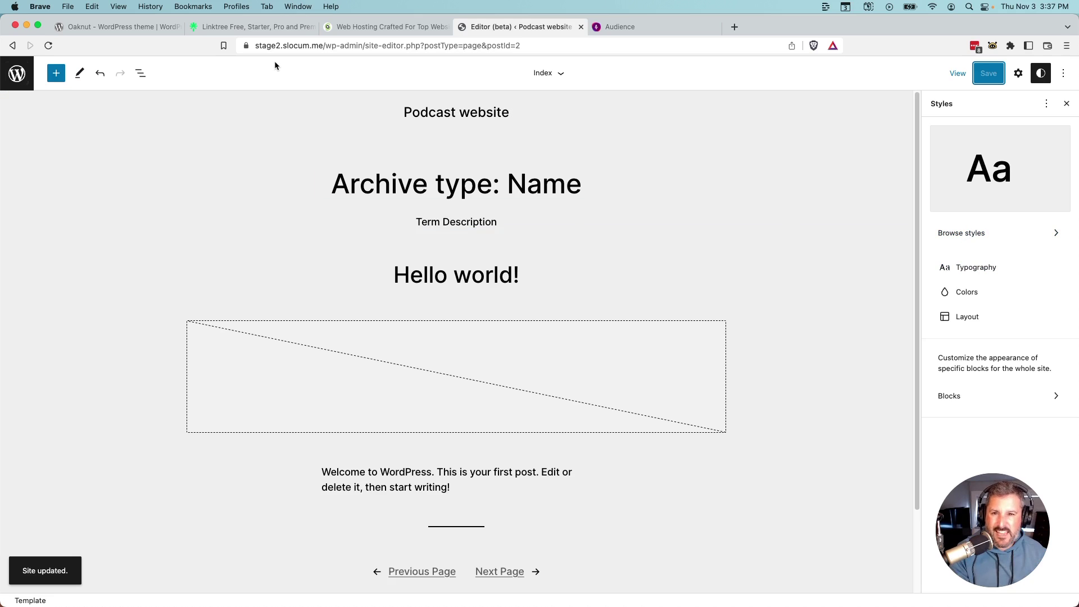
Leave the site editor for the dashboard and open the Home front page for editing.
{"action": "left_click", "coordinate": [957, 234]}
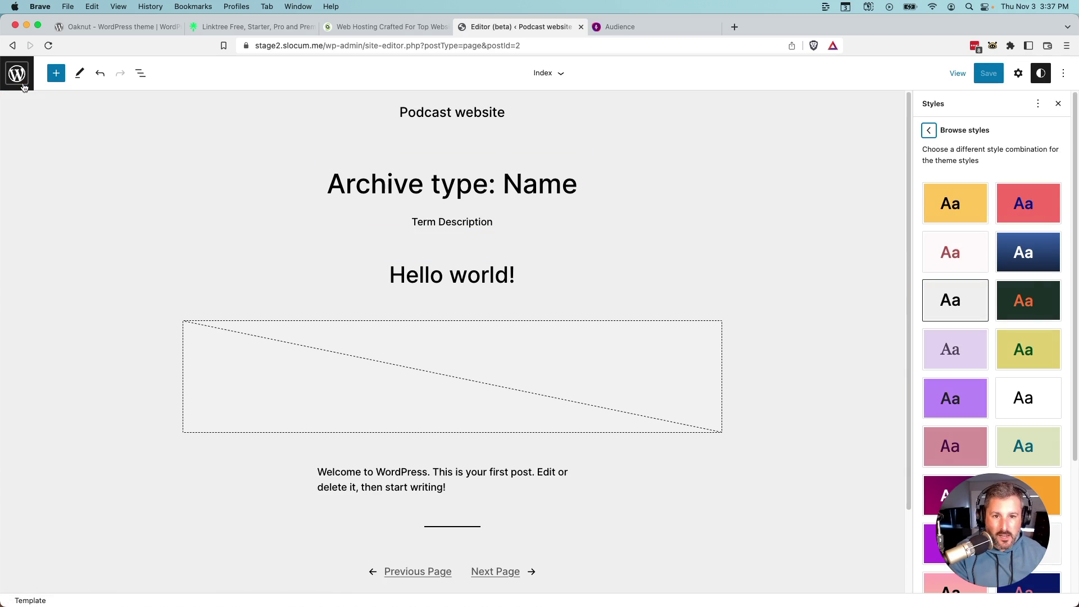
{"action": "left_click", "coordinate": [17, 74]}
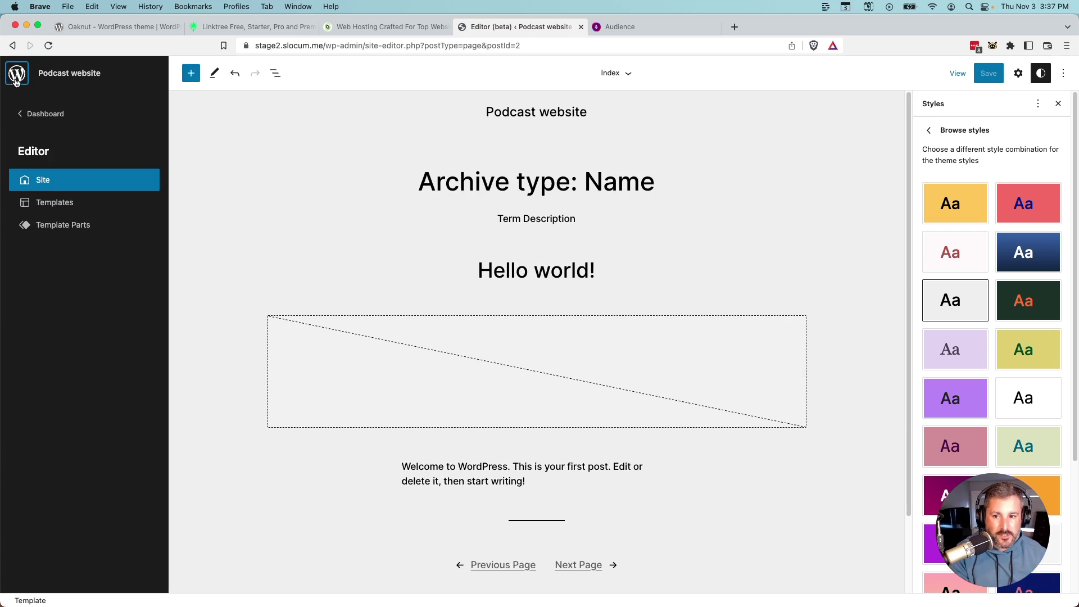
{"action": "left_click", "coordinate": [43, 114]}
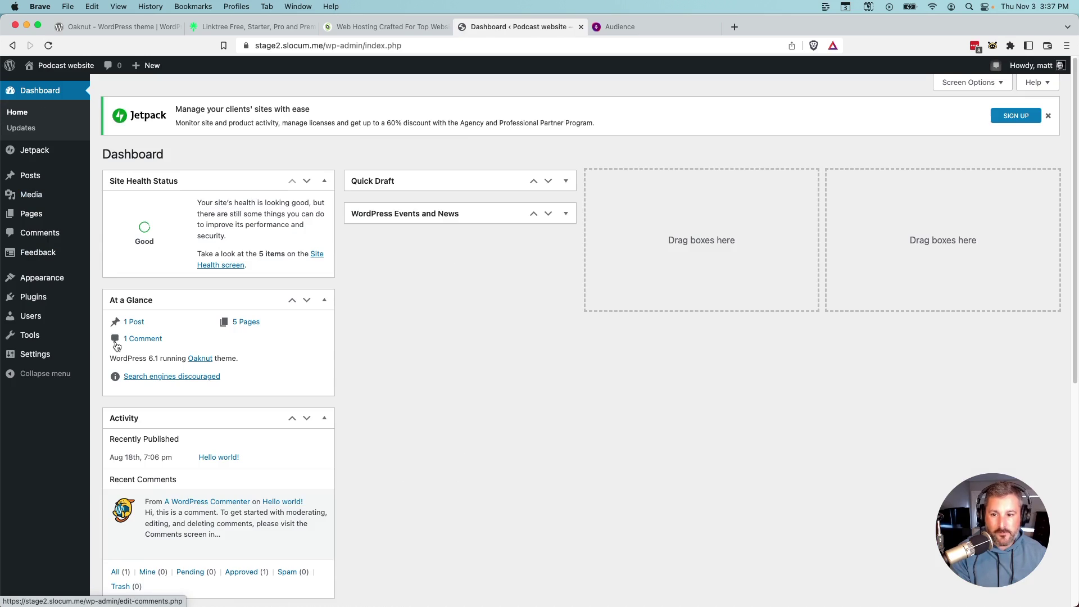
{"action": "mouse_move", "coordinate": [66, 294]}
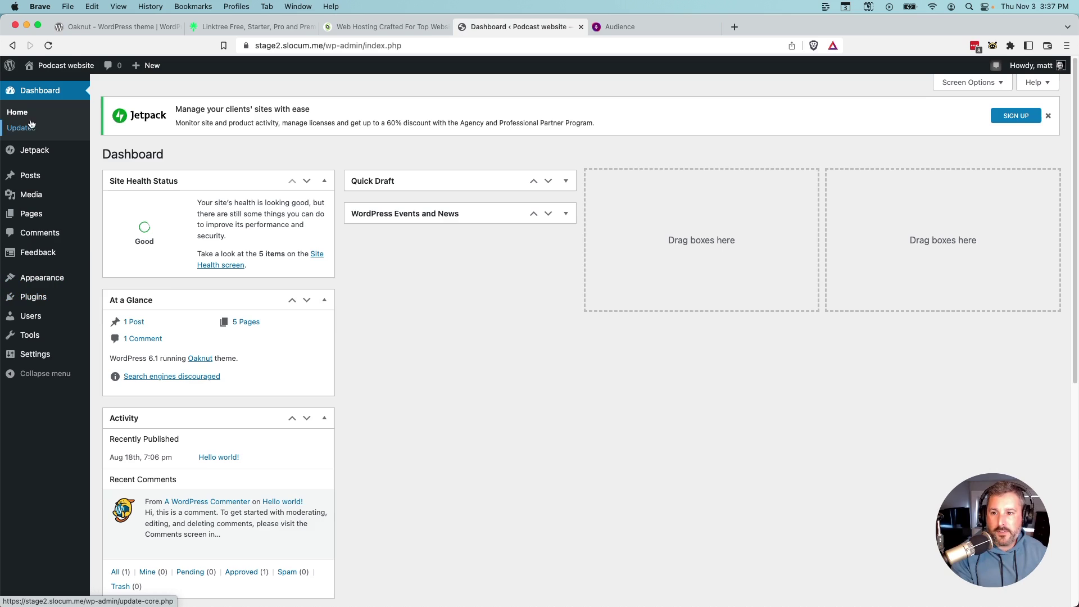
{"action": "mouse_move", "coordinate": [39, 217]}
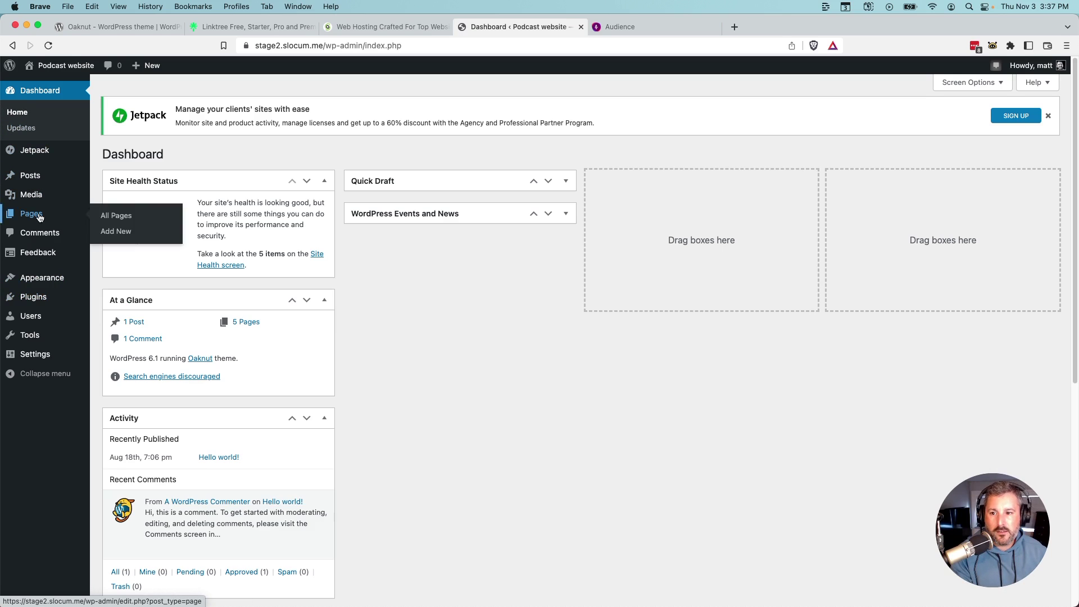
{"action": "left_click", "coordinate": [118, 215]}
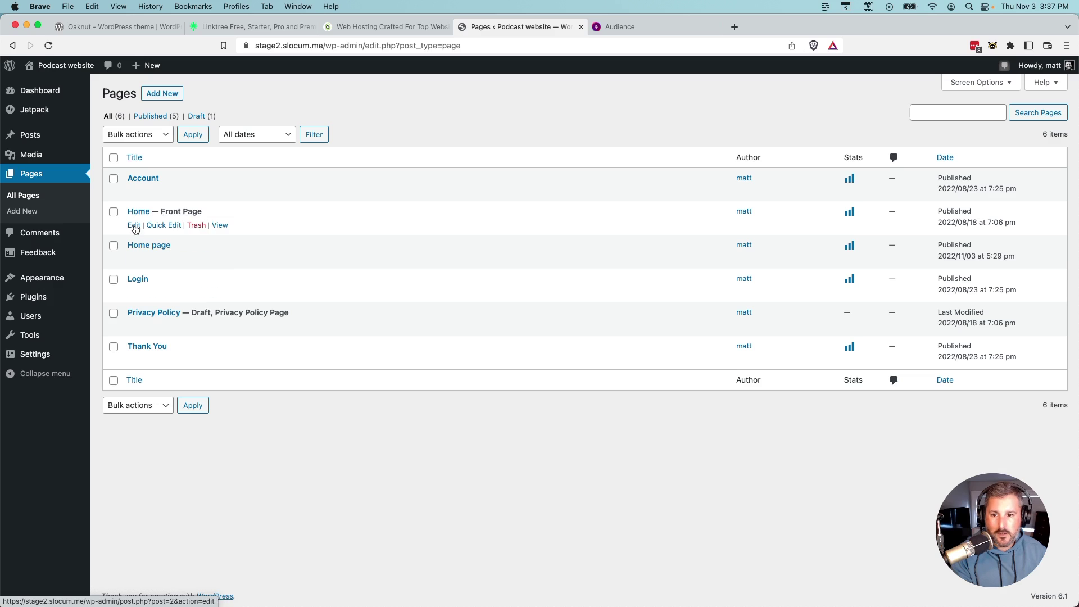
{"action": "left_click", "coordinate": [134, 225]}
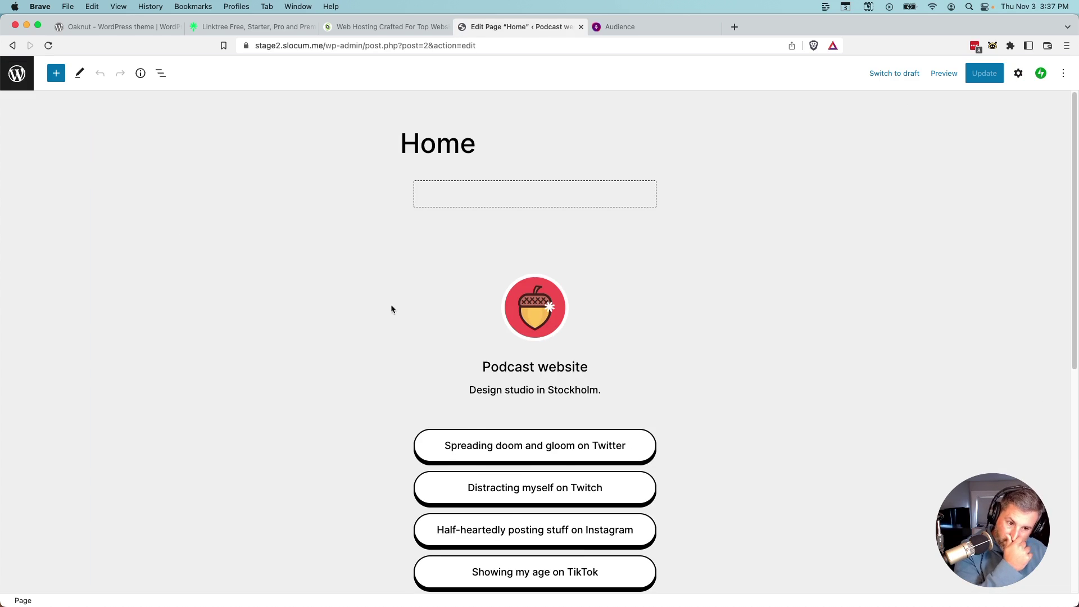
Select the "Spreading doom and gloom on Twitter" button and show the page's block structure in List View.
{"action": "scroll", "coordinate": [578, 371], "scroll_direction": "down", "scroll_amount": 5}
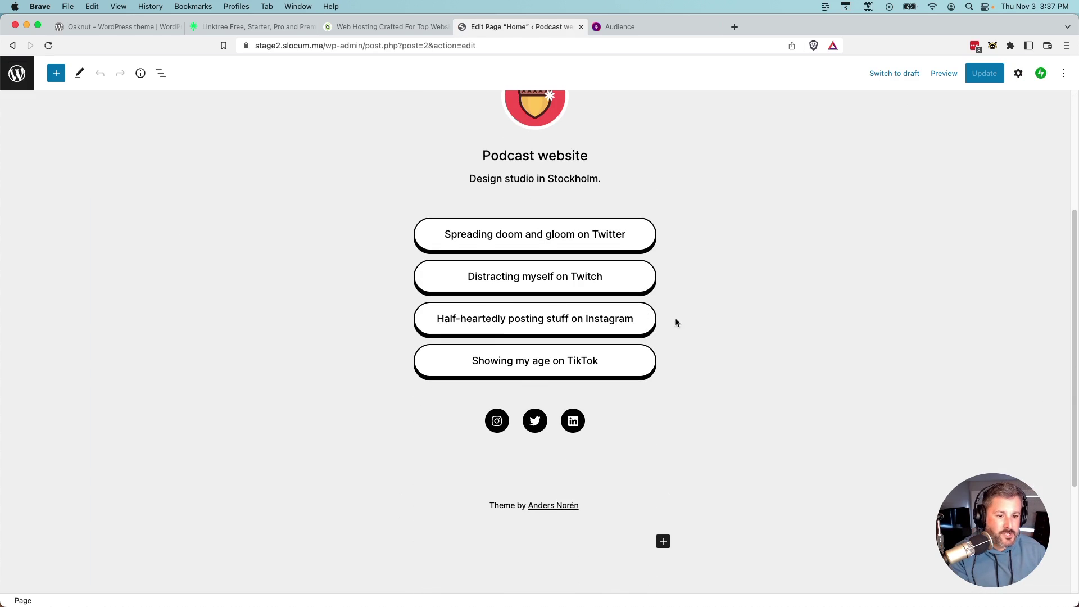
{"action": "scroll", "coordinate": [650, 330], "scroll_direction": "up", "scroll_amount": 2}
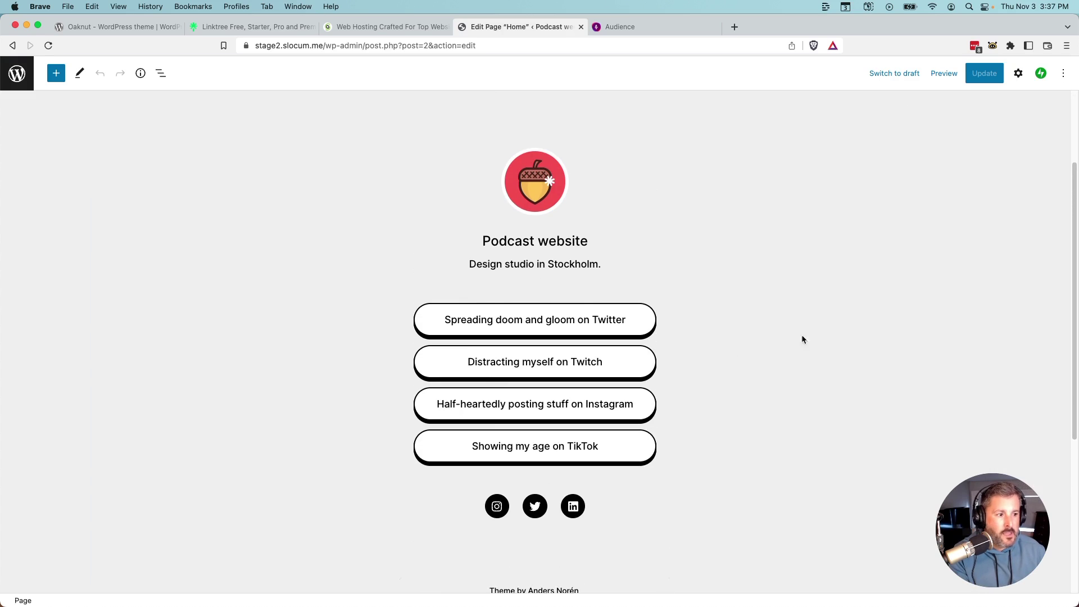
{"action": "left_click", "coordinate": [644, 314]}
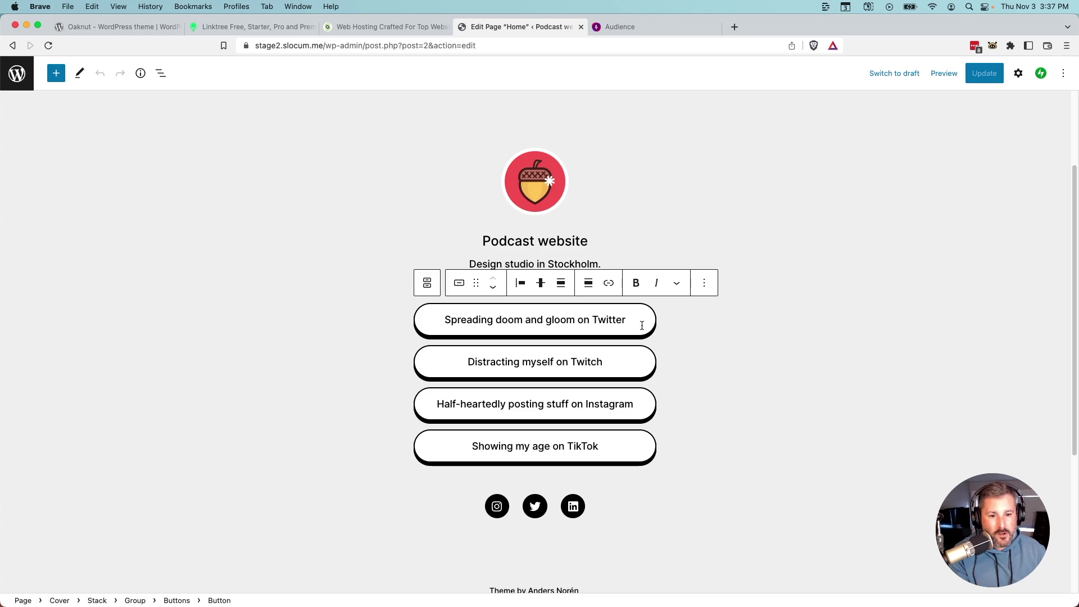
{"action": "left_click", "coordinate": [459, 284]}
{"action": "left_click", "coordinate": [424, 319]}
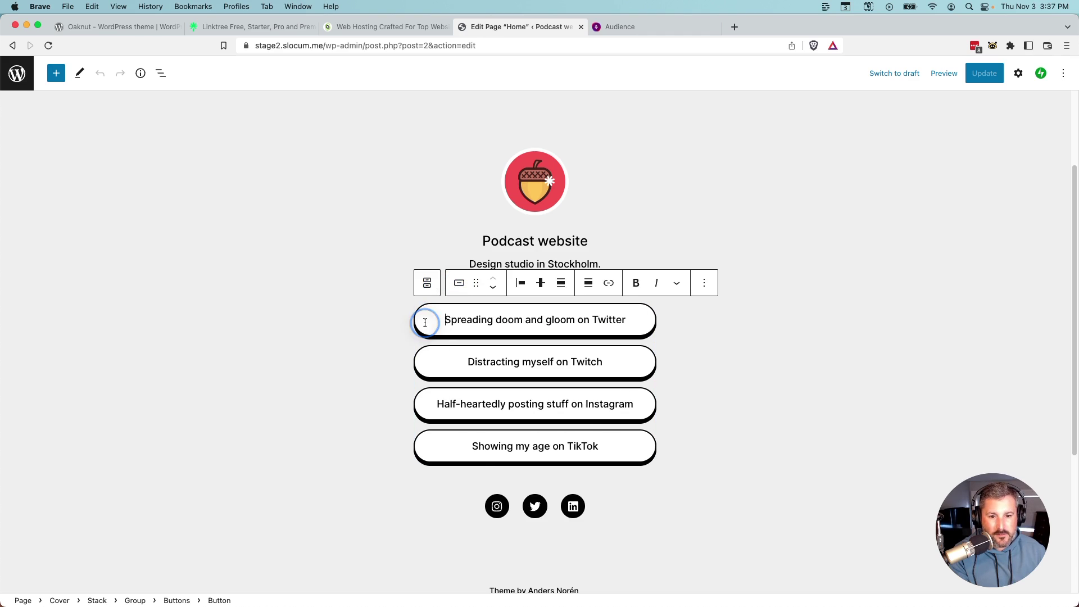
{"action": "left_click", "coordinate": [161, 73]}
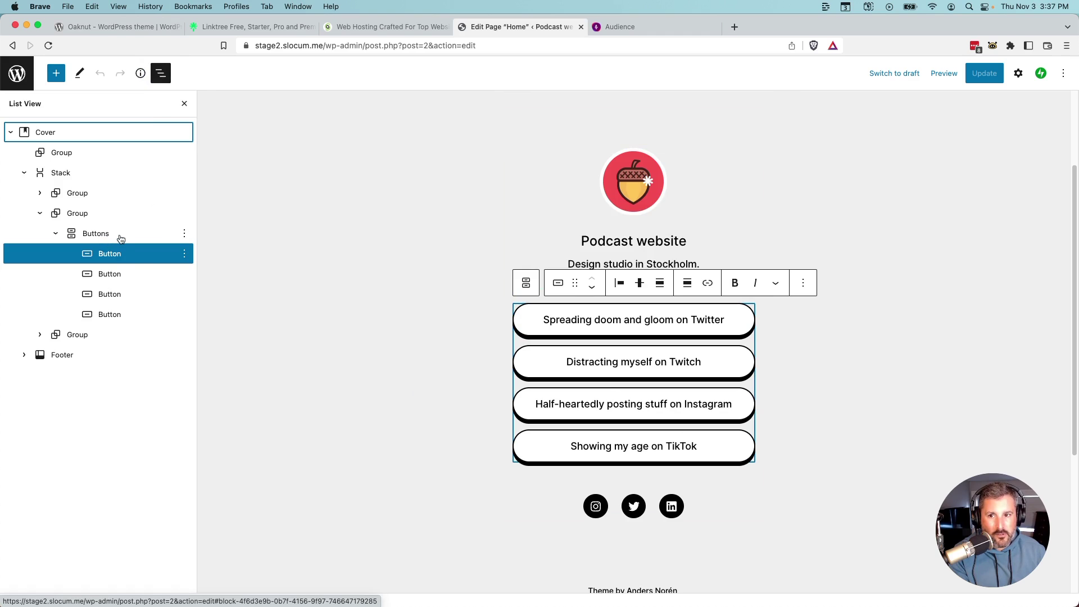
Go through the four link buttons in the block structure and select the first one, the Twitter button.
{"action": "left_click", "coordinate": [140, 279]}
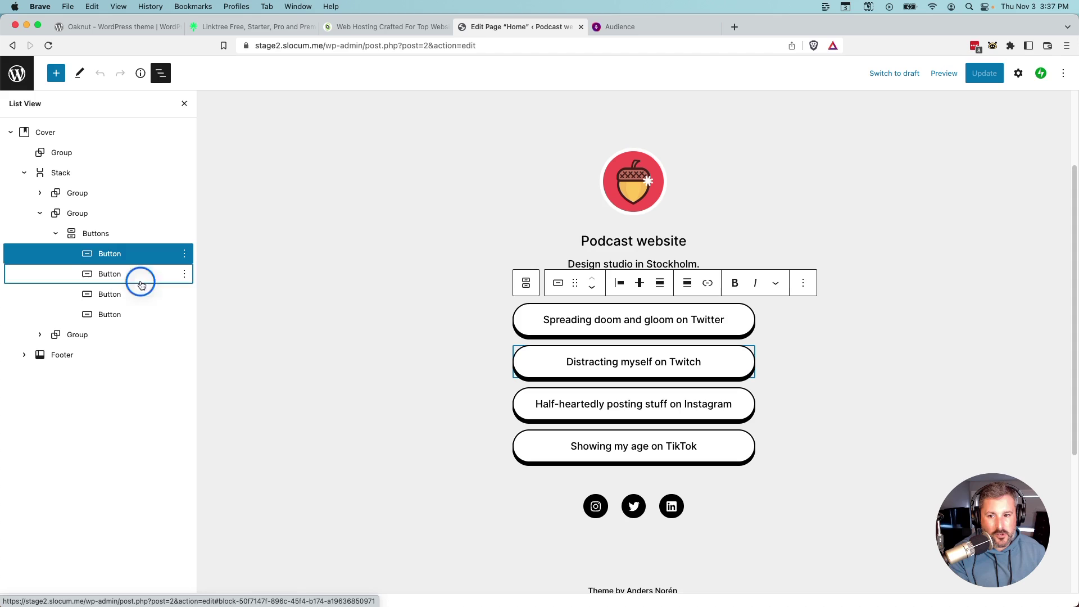
{"action": "left_click", "coordinate": [139, 298]}
{"action": "left_click", "coordinate": [141, 313]}
{"action": "left_click", "coordinate": [139, 295]}
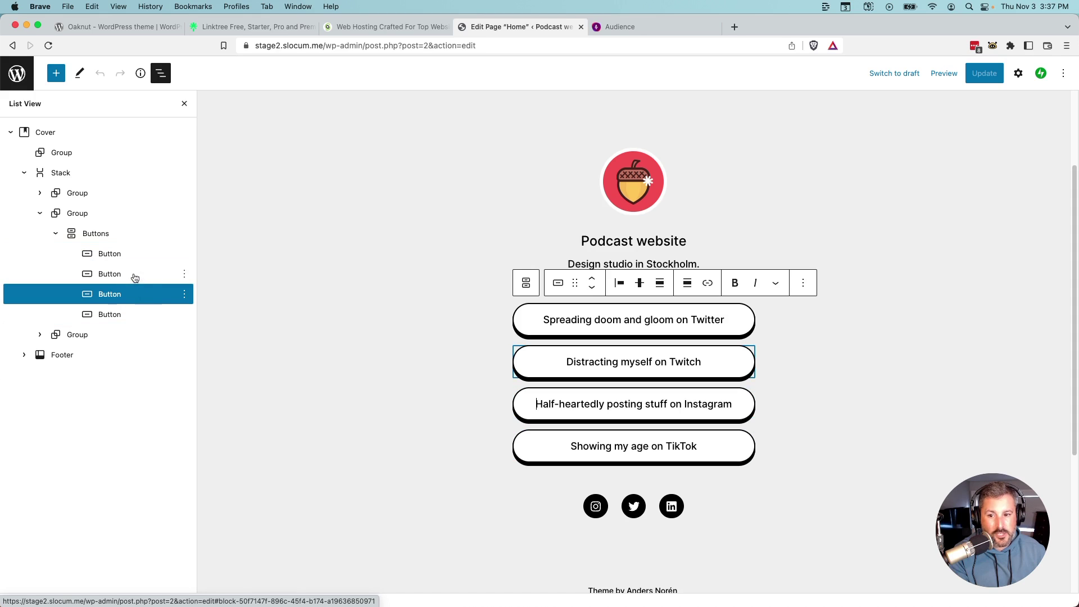
{"action": "left_click", "coordinate": [136, 276]}
{"action": "left_click", "coordinate": [135, 258]}
{"action": "left_click", "coordinate": [140, 280]}
{"action": "left_click", "coordinate": [140, 294]}
{"action": "left_click", "coordinate": [140, 313]}
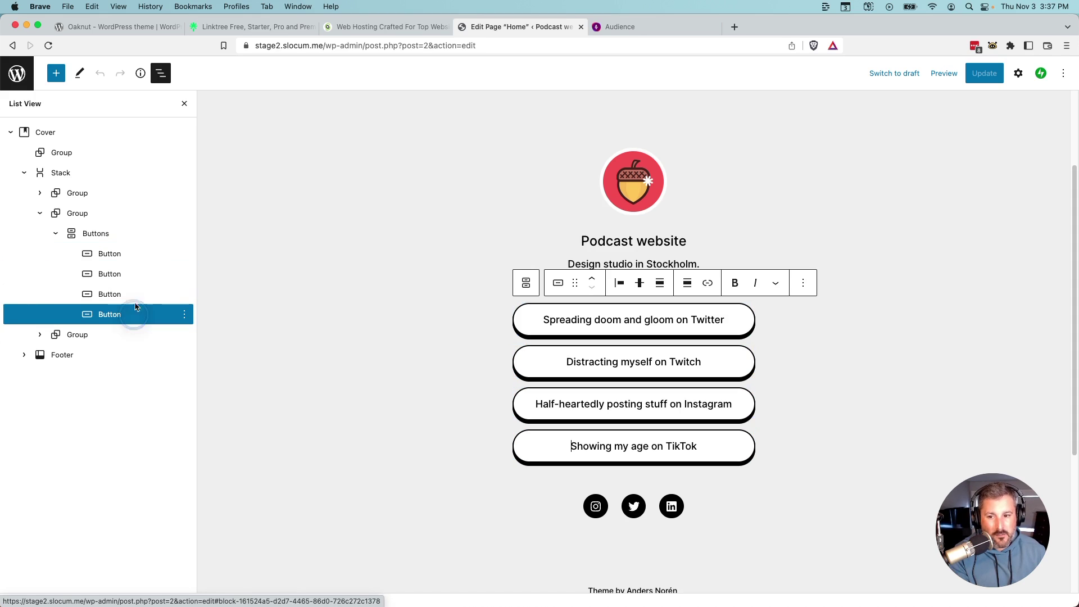
{"action": "left_click", "coordinate": [137, 252]}
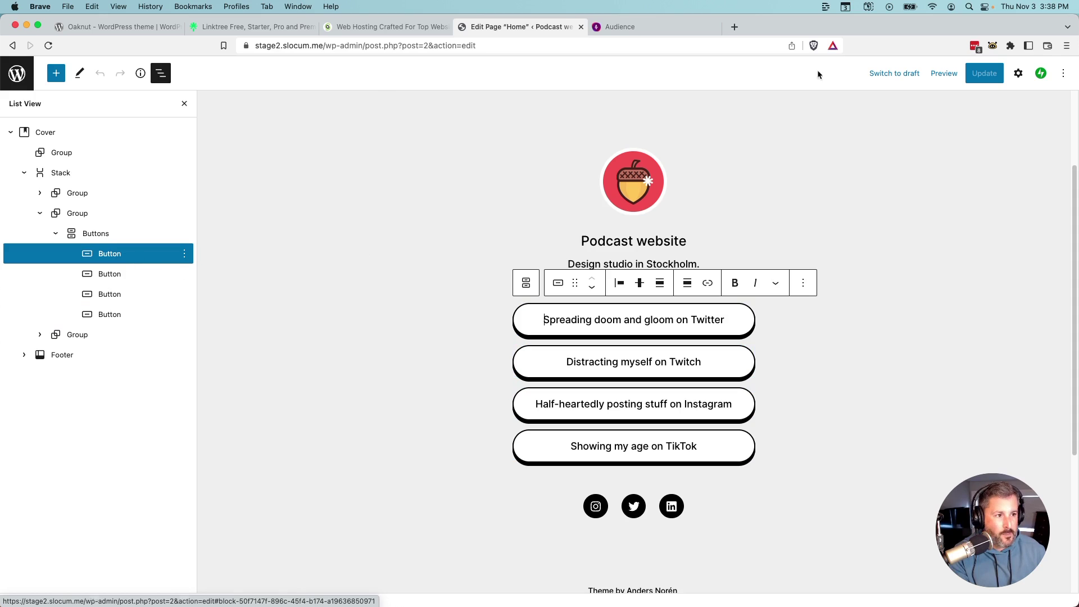
Open the Twitter button's block settings and try its styles, including Fill, Bevel Shape, Pointed Shape, Ribbon Shape, Rabbet Shape and Outline.
{"action": "left_click", "coordinate": [1017, 73]}
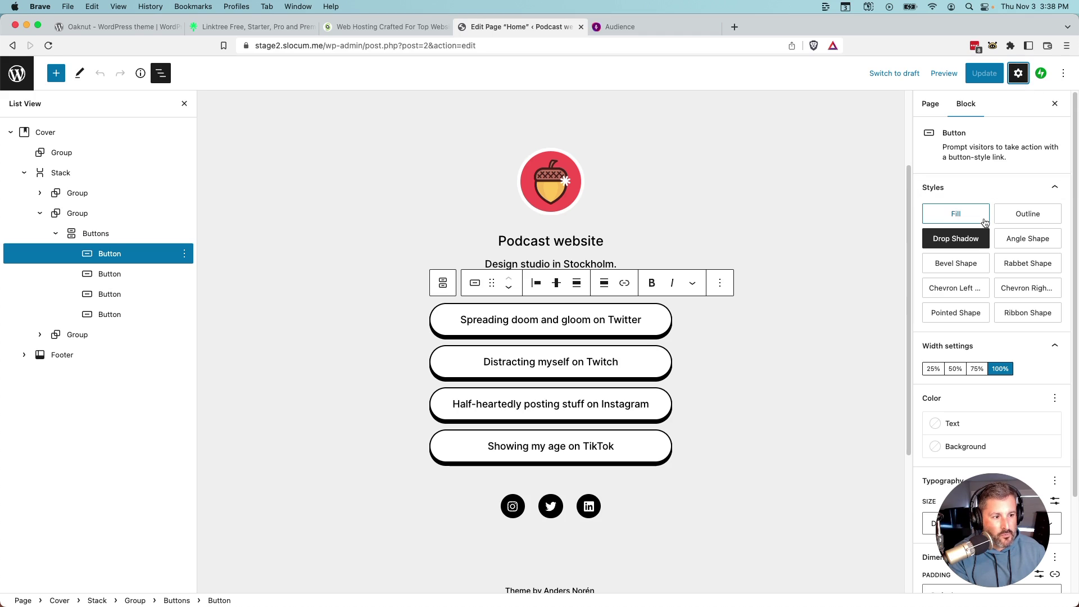
{"action": "left_click", "coordinate": [964, 218]}
{"action": "left_click", "coordinate": [955, 239]}
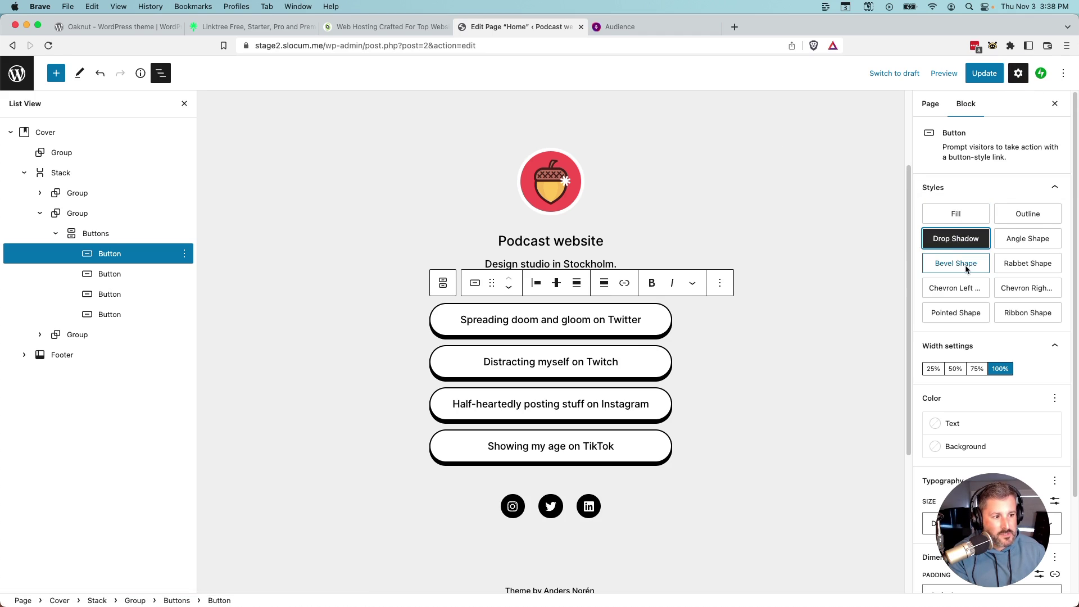
{"action": "left_click", "coordinate": [955, 263]}
{"action": "left_click", "coordinate": [964, 288]}
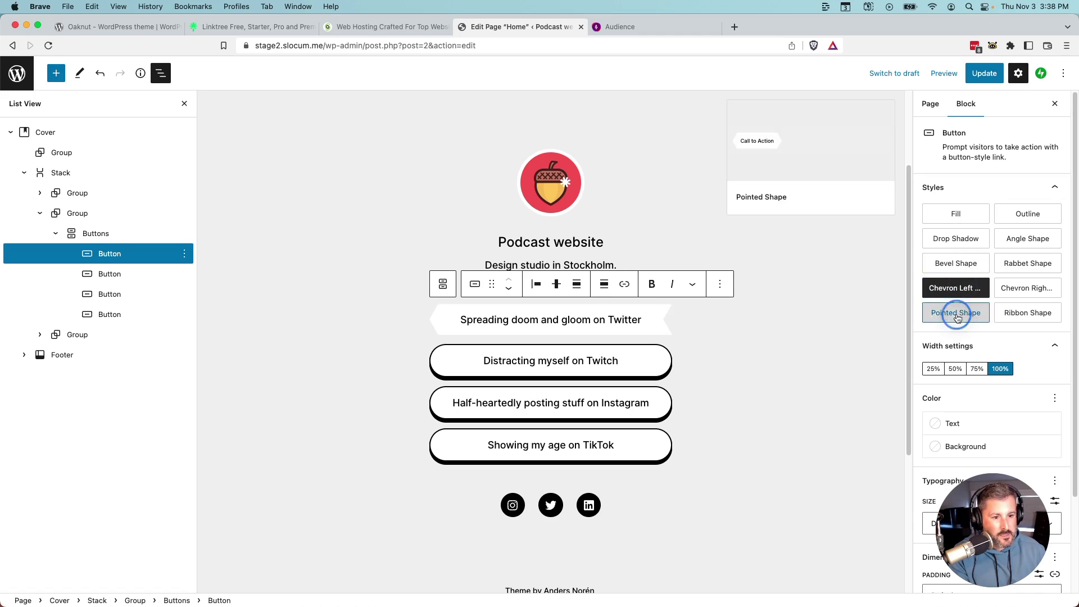
{"action": "left_click", "coordinate": [956, 312]}
{"action": "left_click", "coordinate": [1007, 313]}
{"action": "left_click", "coordinate": [1026, 286]}
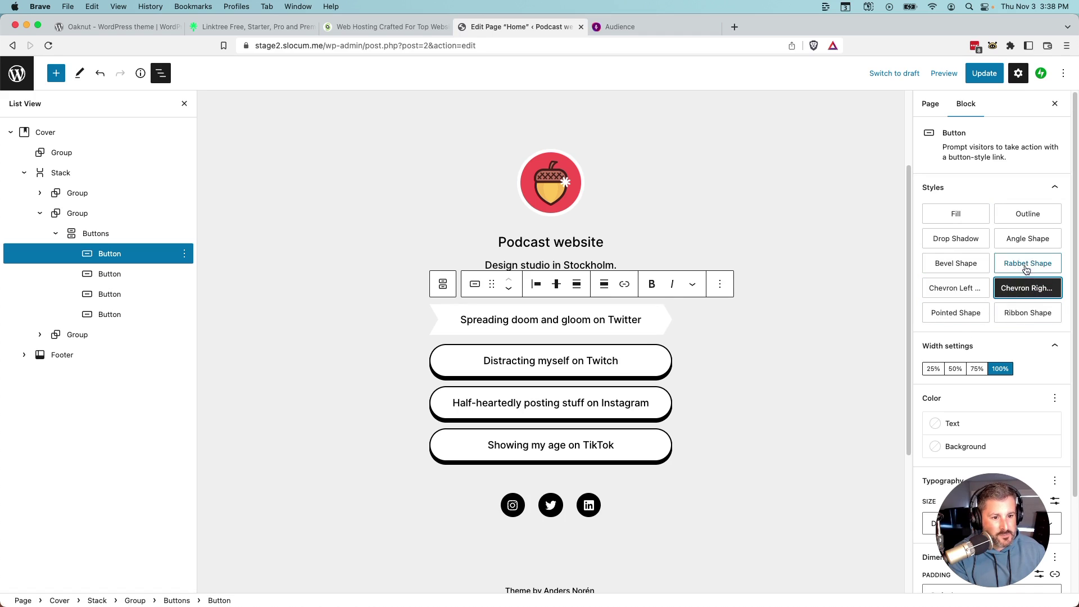
{"action": "left_click", "coordinate": [1026, 262]}
{"action": "left_click", "coordinate": [1022, 239]}
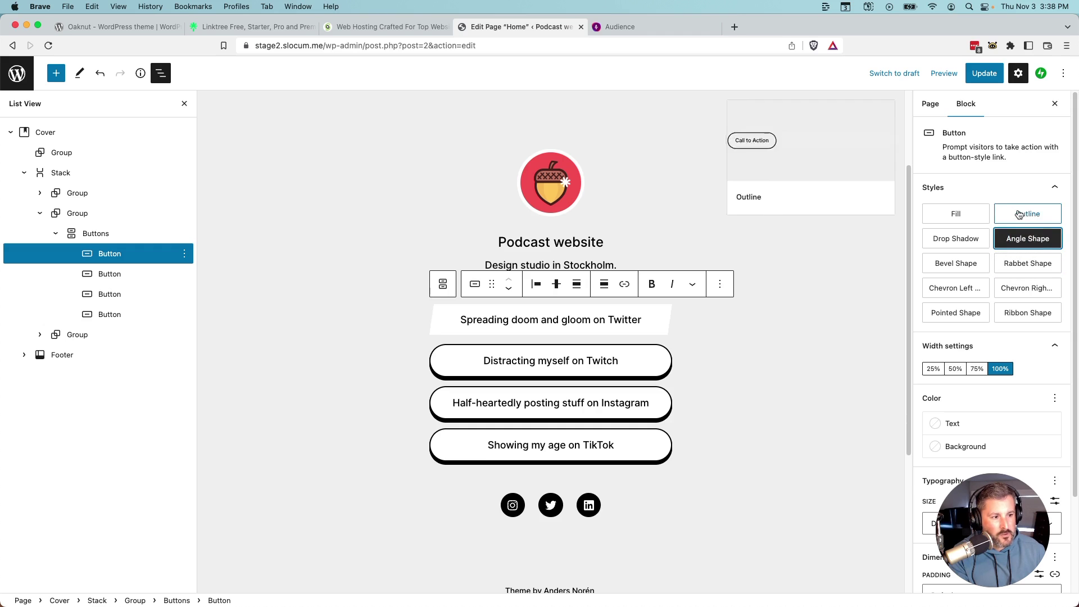
{"action": "left_click", "coordinate": [1025, 213]}
Compare the Drop Shadow and Outline styles on the Twitter button and apply the Angle Shape style.
{"action": "left_click", "coordinate": [1011, 242]}
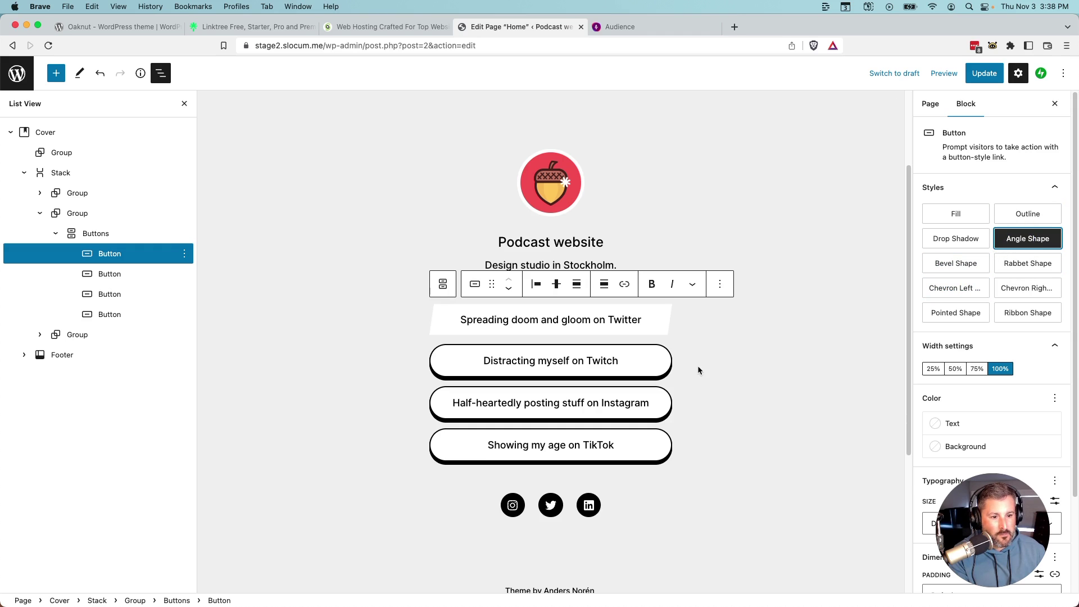
{"action": "left_click", "coordinate": [964, 238]}
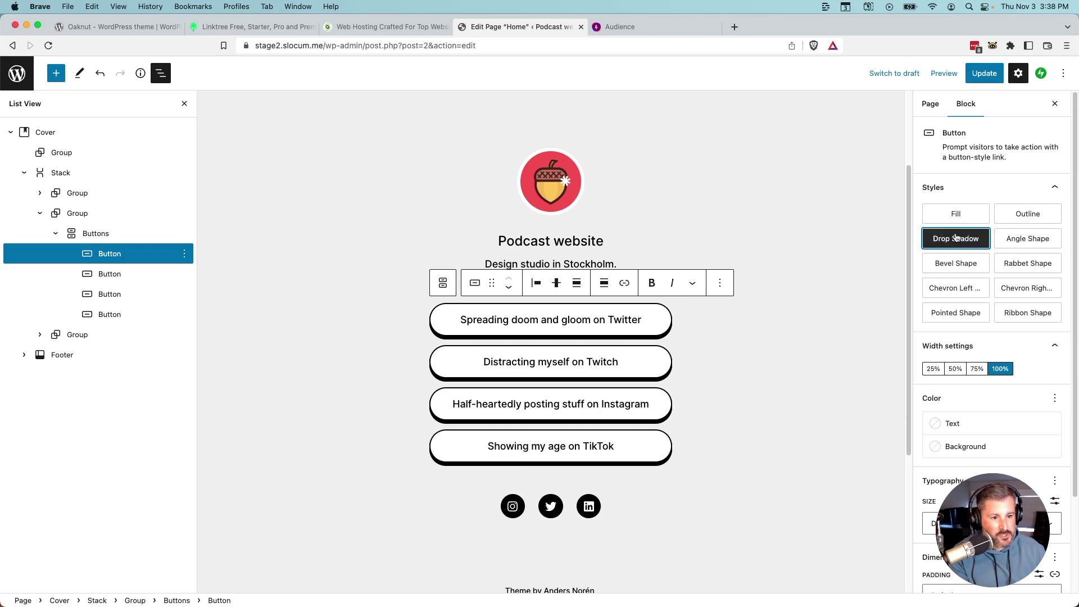
{"action": "left_click", "coordinate": [1015, 219]}
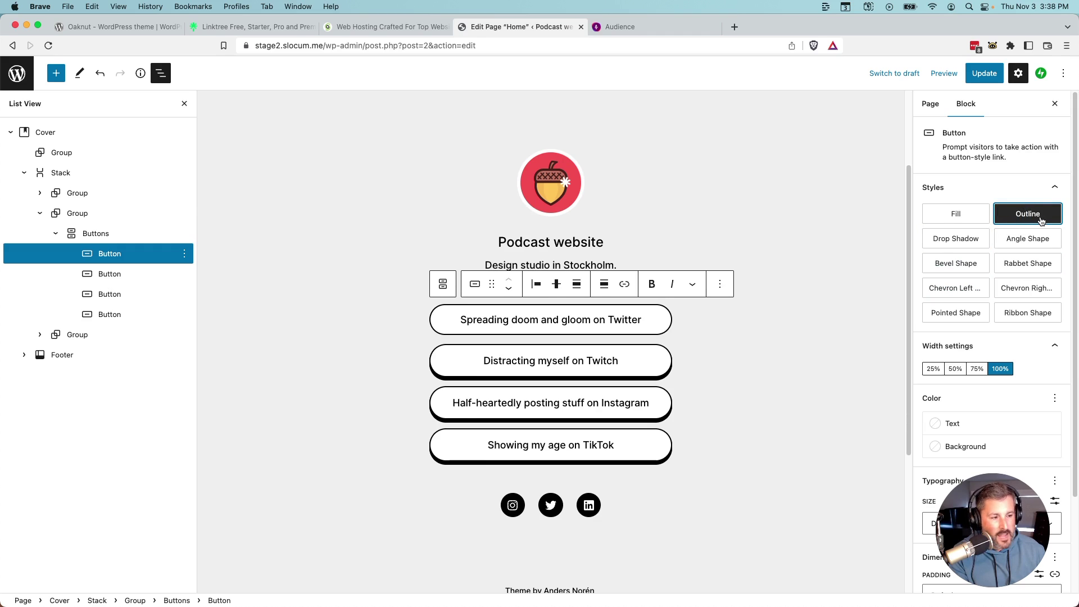
{"action": "left_click", "coordinate": [1037, 238]}
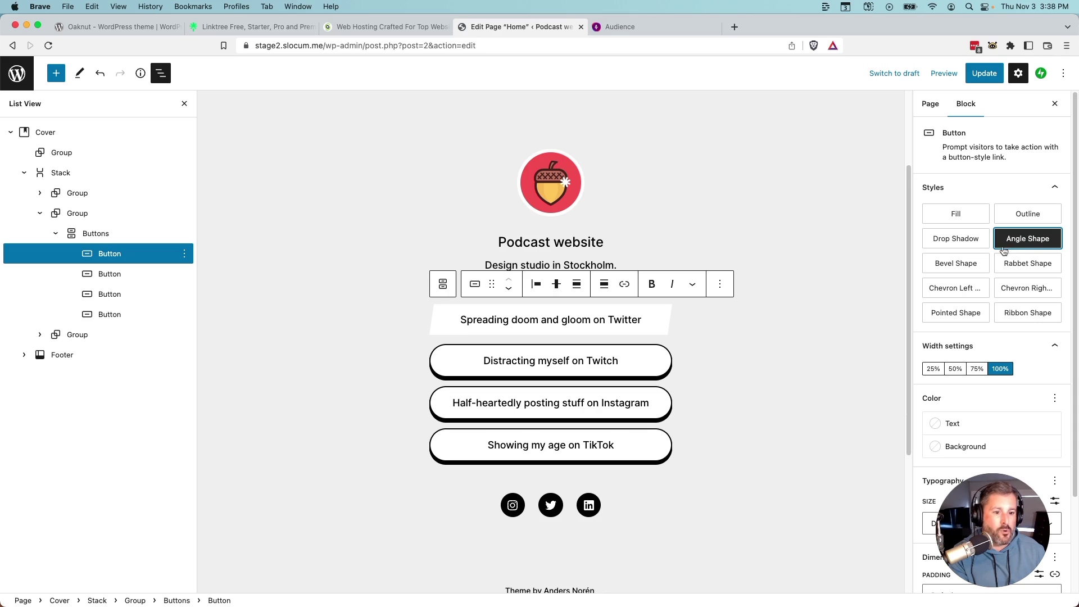
Remove the Twitch, Instagram and TikTok buttons from the Buttons block.
{"action": "left_click", "coordinate": [152, 273]}
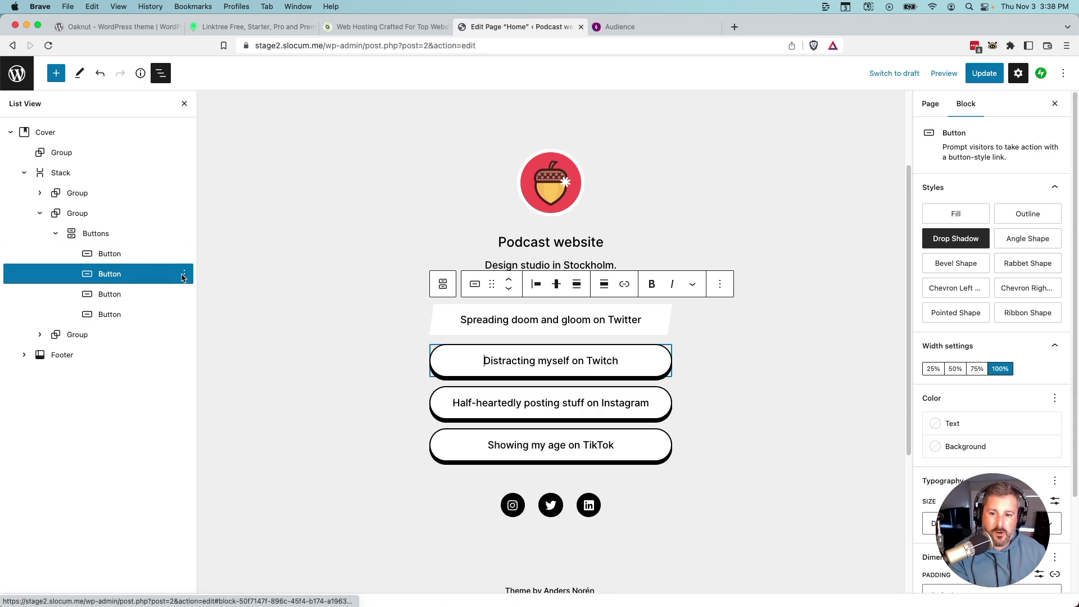
{"action": "left_click", "coordinate": [184, 274]}
{"action": "left_click", "coordinate": [219, 443]}
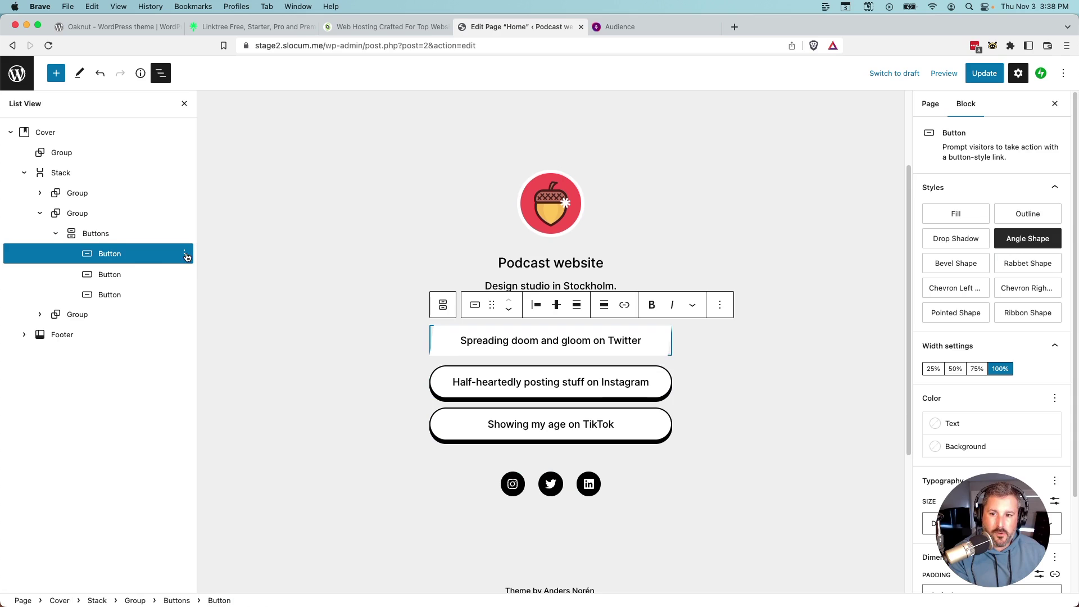
{"action": "left_click", "coordinate": [185, 274]}
{"action": "left_click", "coordinate": [241, 441]}
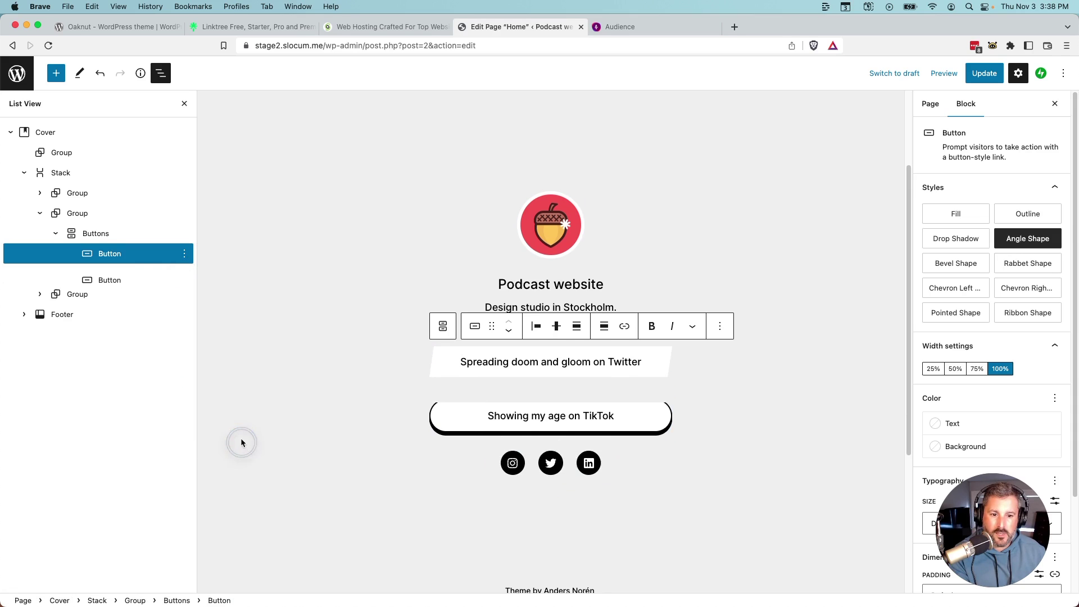
{"action": "left_click", "coordinate": [185, 274]}
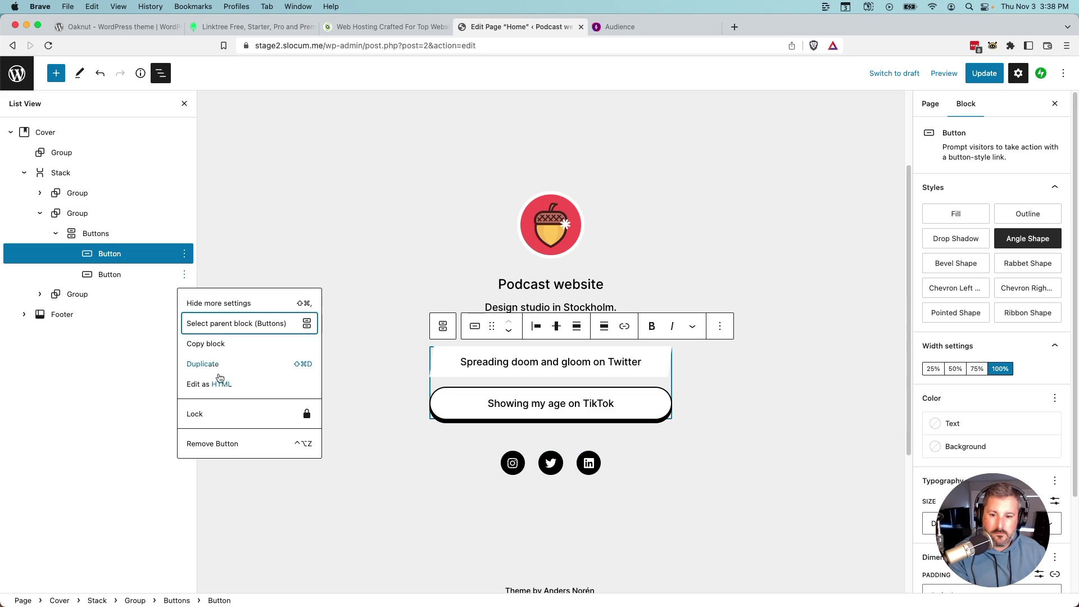
{"action": "left_click", "coordinate": [260, 443]}
Duplicate the Angle Shape Twitter button twice so the Buttons block holds three identical buttons.
{"action": "left_click", "coordinate": [736, 348]}
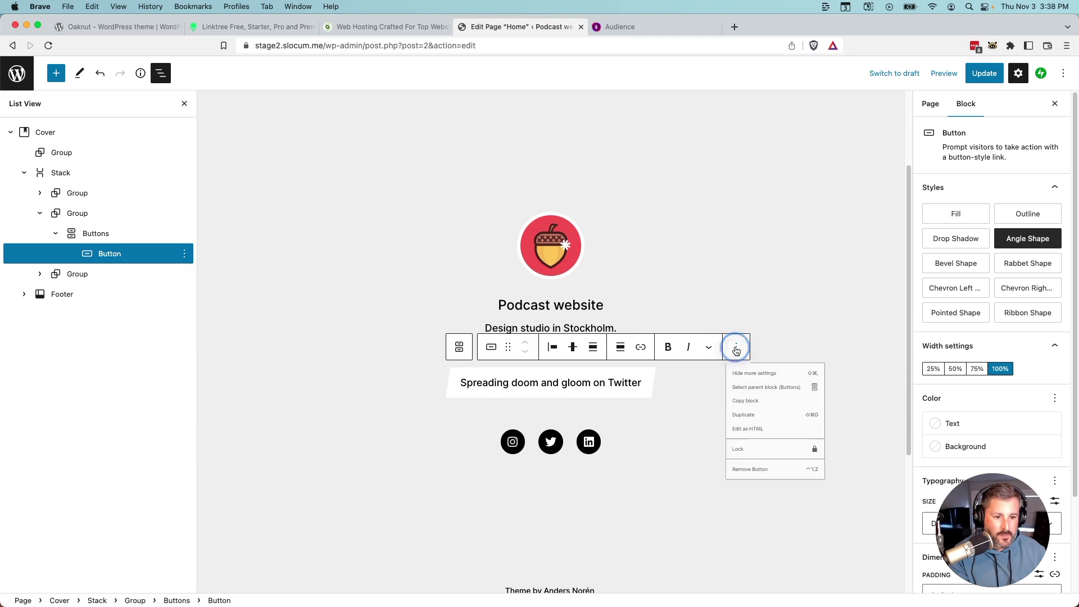
{"action": "left_click", "coordinate": [760, 443]}
{"action": "left_click", "coordinate": [719, 327]}
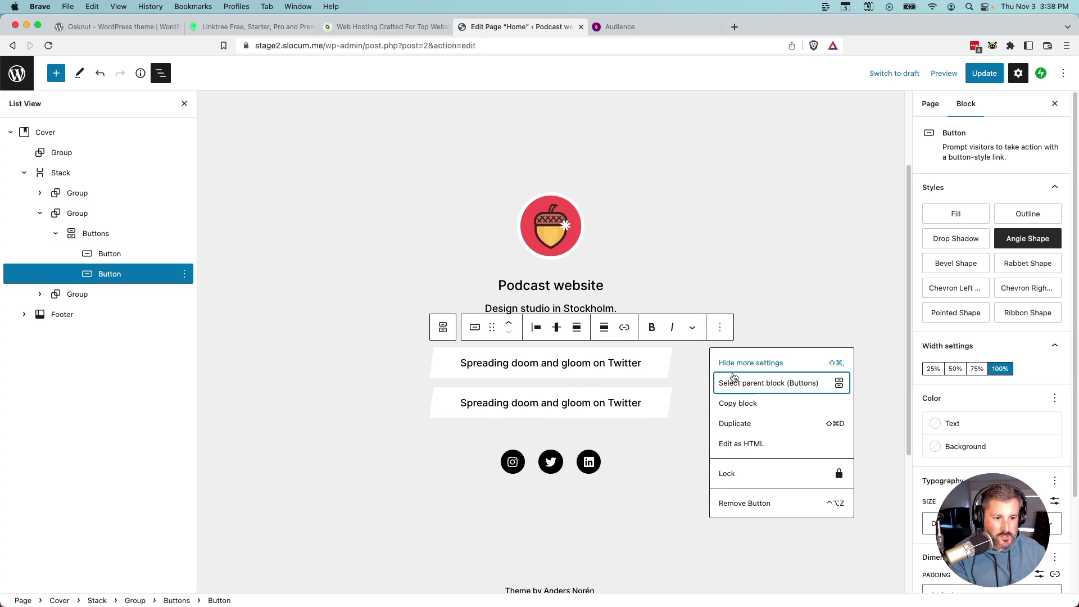
{"action": "left_click", "coordinate": [741, 421]}
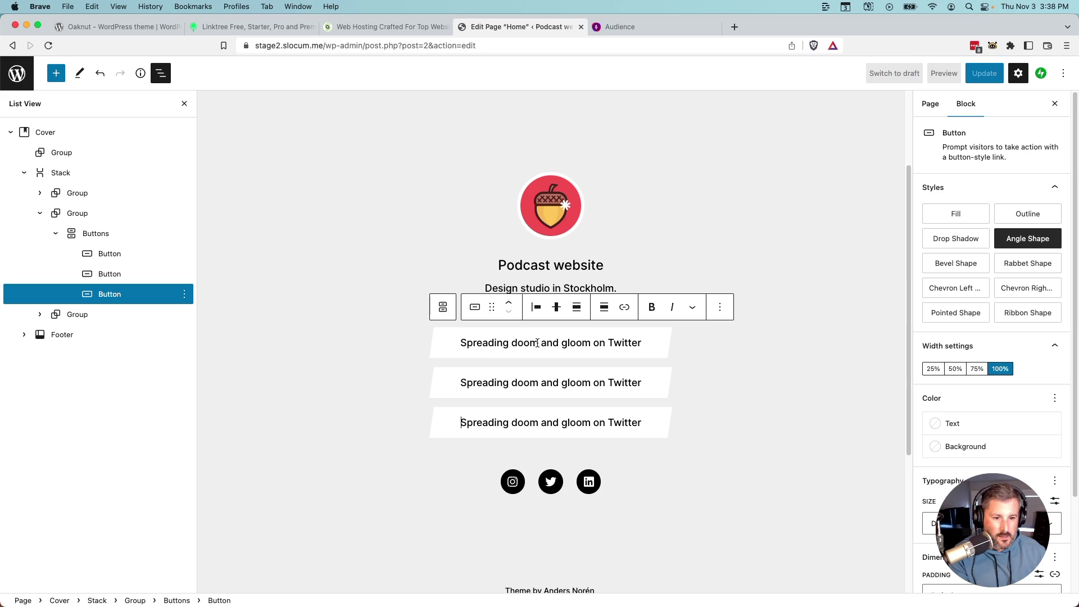
{"action": "key", "text": "Up"}
{"action": "key", "text": "Up"}
{"action": "left_click", "coordinate": [470, 133]}
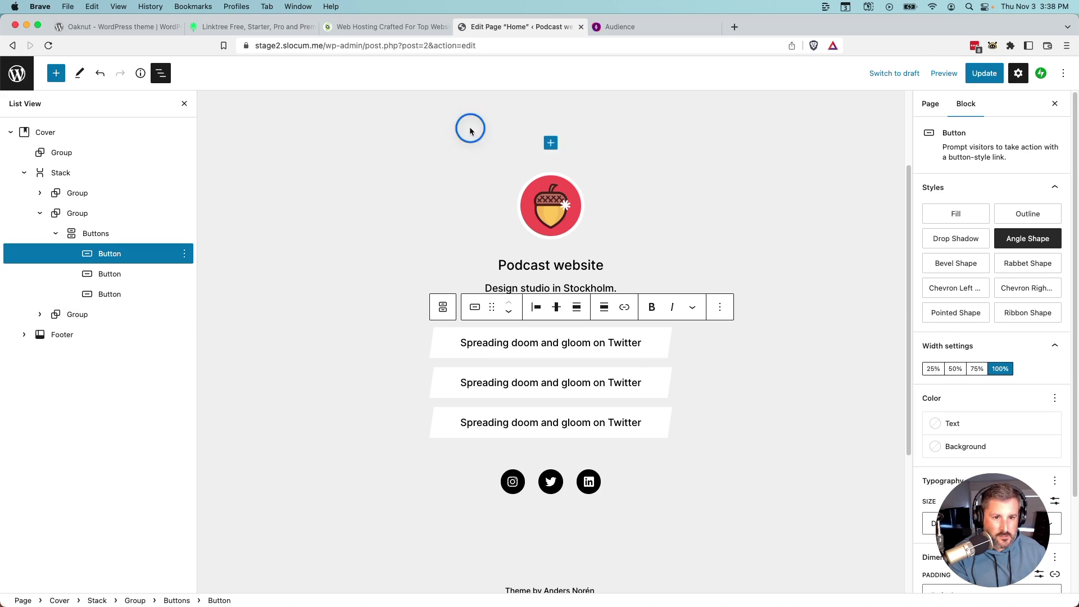
{"action": "left_click", "coordinate": [295, 147]}
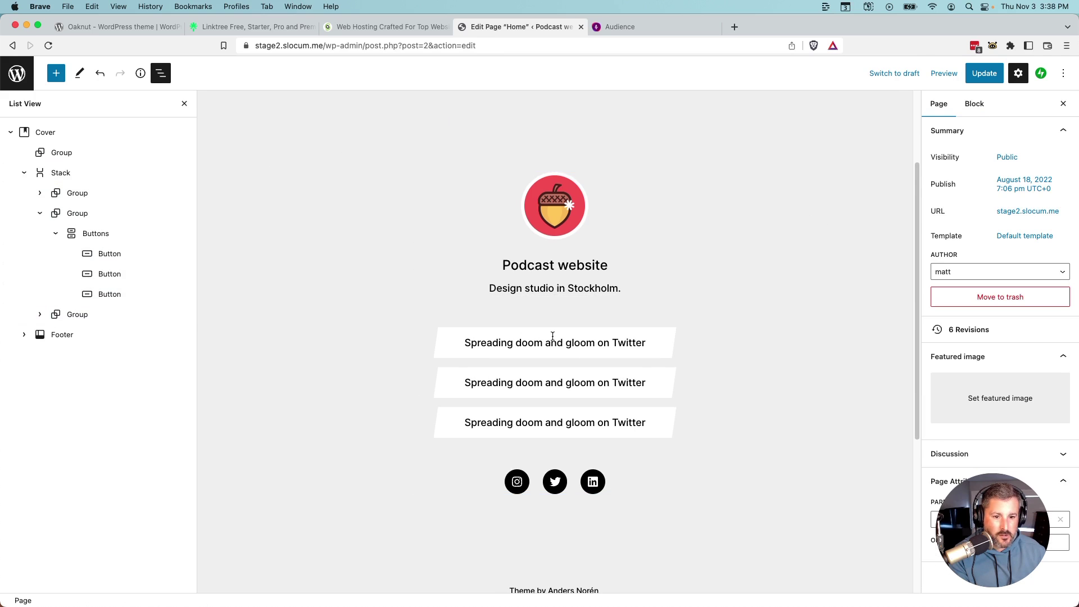
Replace the acorn logo above the site title with the podcast studio portrait from the media library, keeping the Rounded style.
{"action": "left_click", "coordinate": [550, 207]}
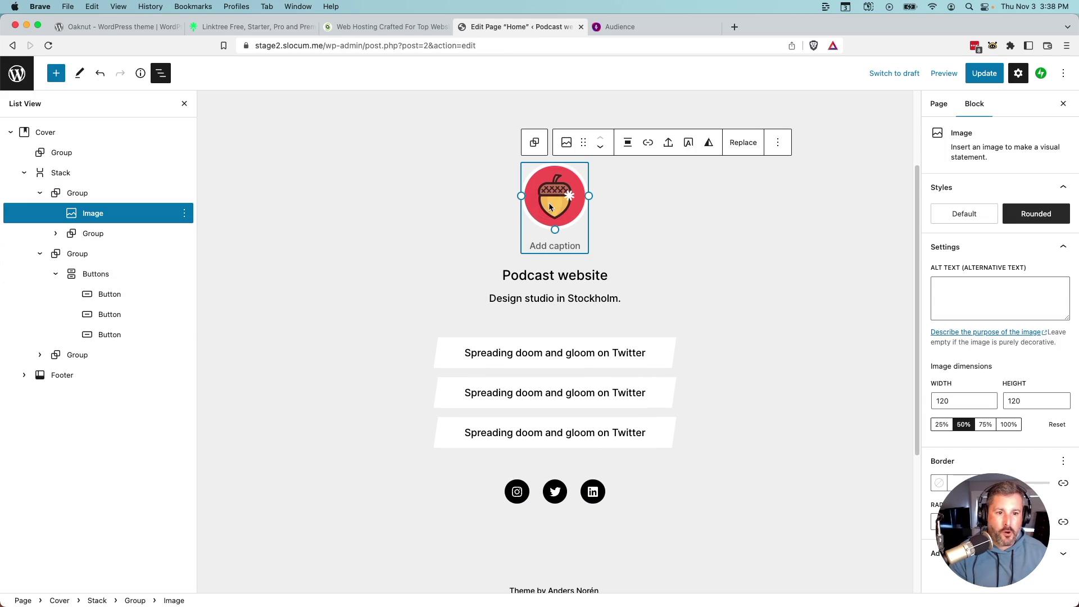
{"action": "left_click", "coordinate": [741, 140]}
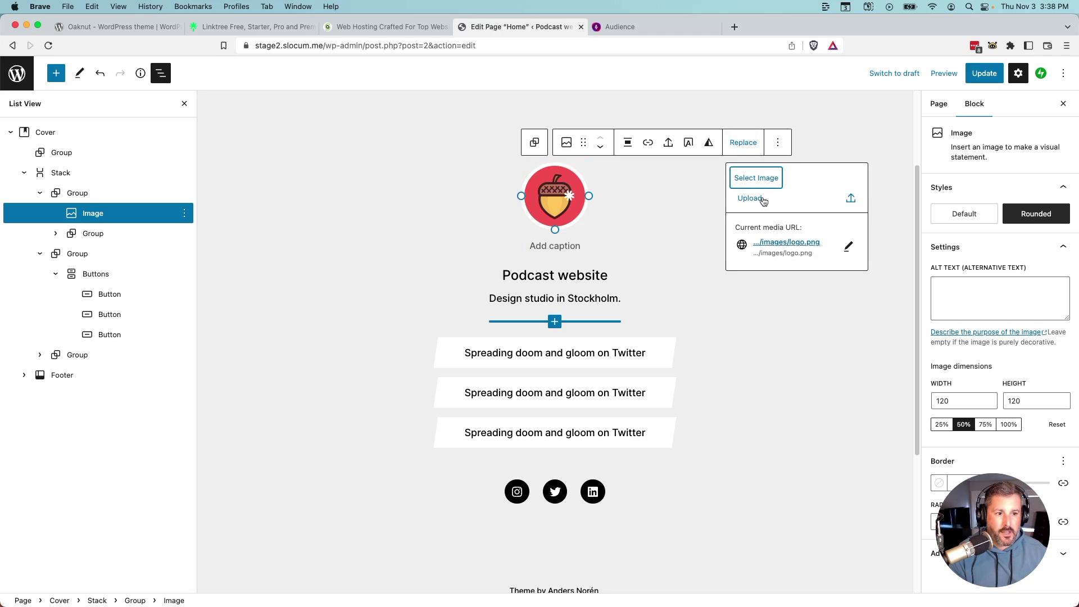
{"action": "left_click", "coordinate": [754, 178]}
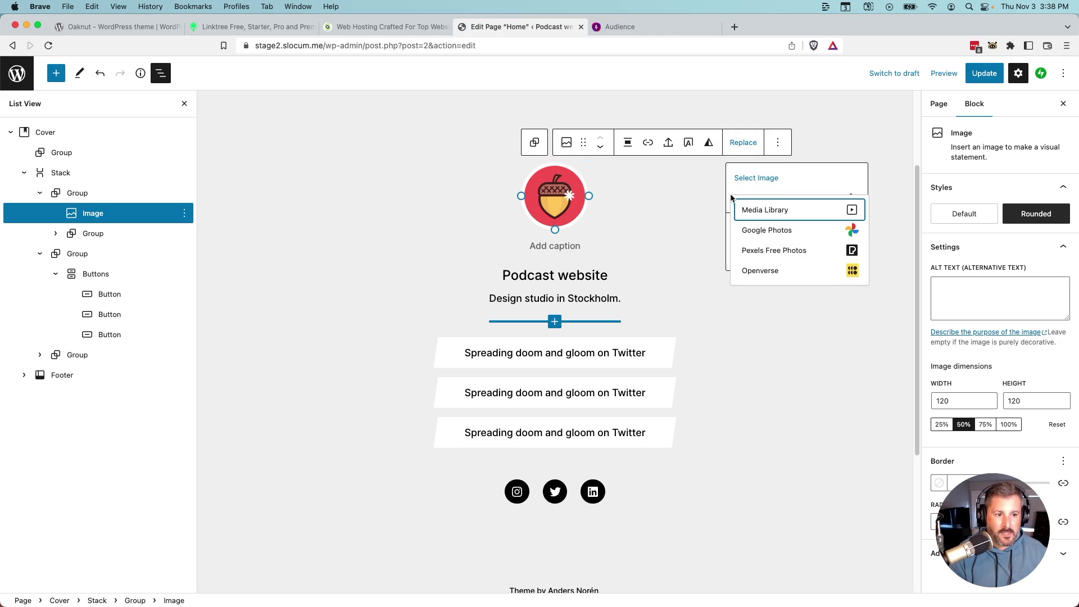
{"action": "left_click", "coordinate": [777, 211]}
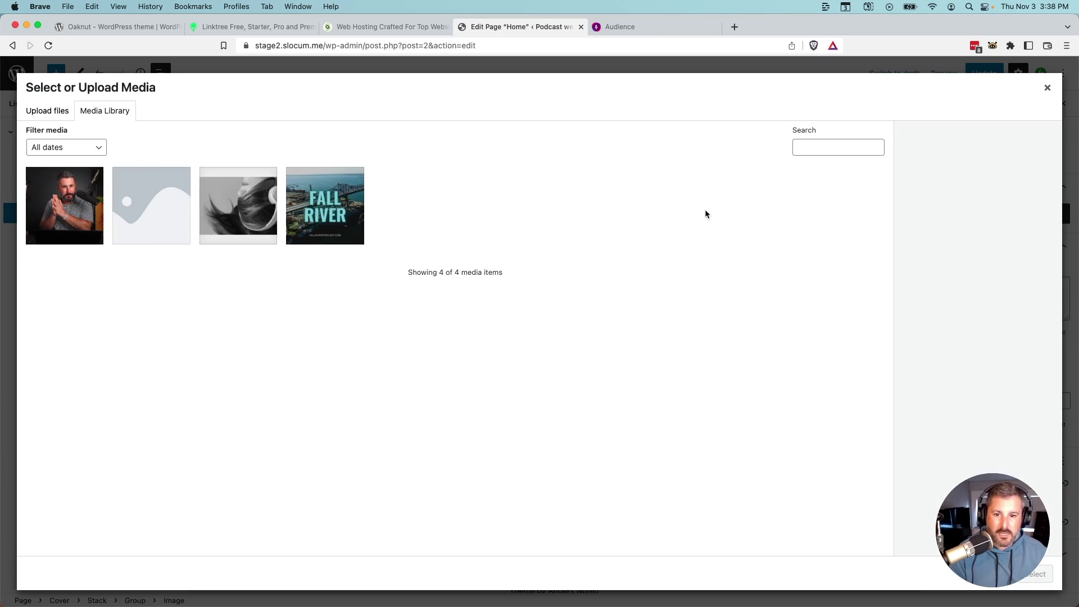
{"action": "left_click", "coordinate": [68, 189]}
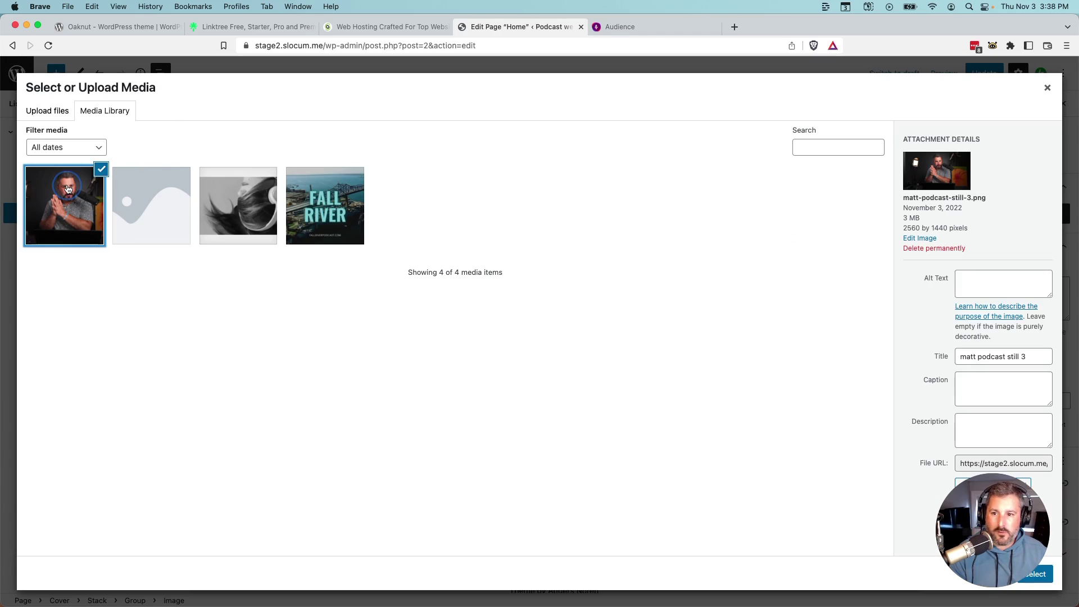
{"action": "left_click", "coordinate": [1050, 577]}
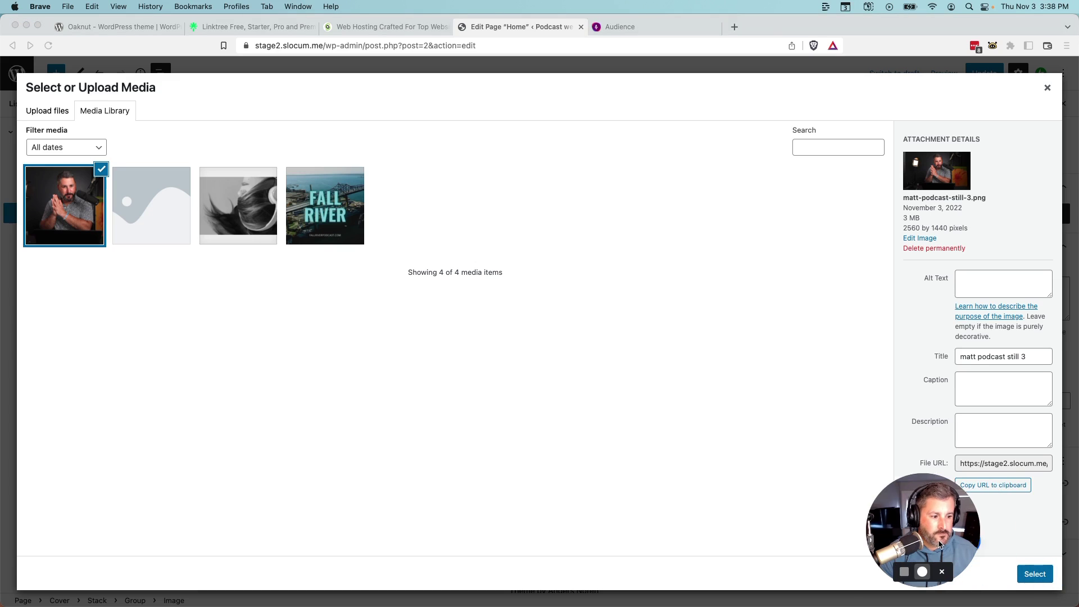
{"action": "left_click", "coordinate": [1035, 573]}
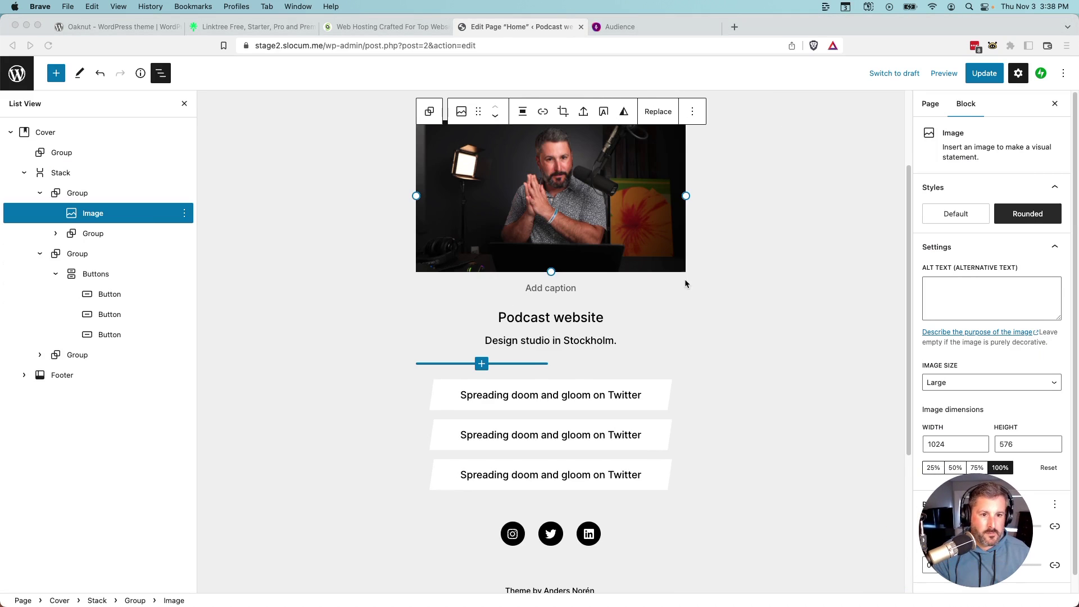
{"action": "scroll", "coordinate": [684, 278], "scroll_direction": "up", "scroll_amount": 3}
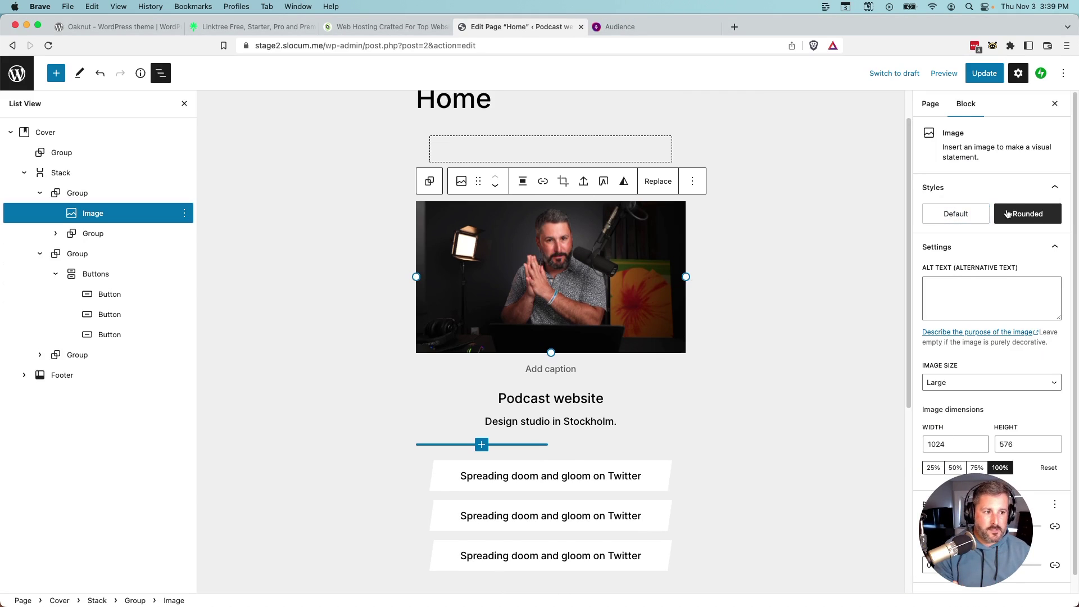
{"action": "mouse_move", "coordinate": [1024, 213]}
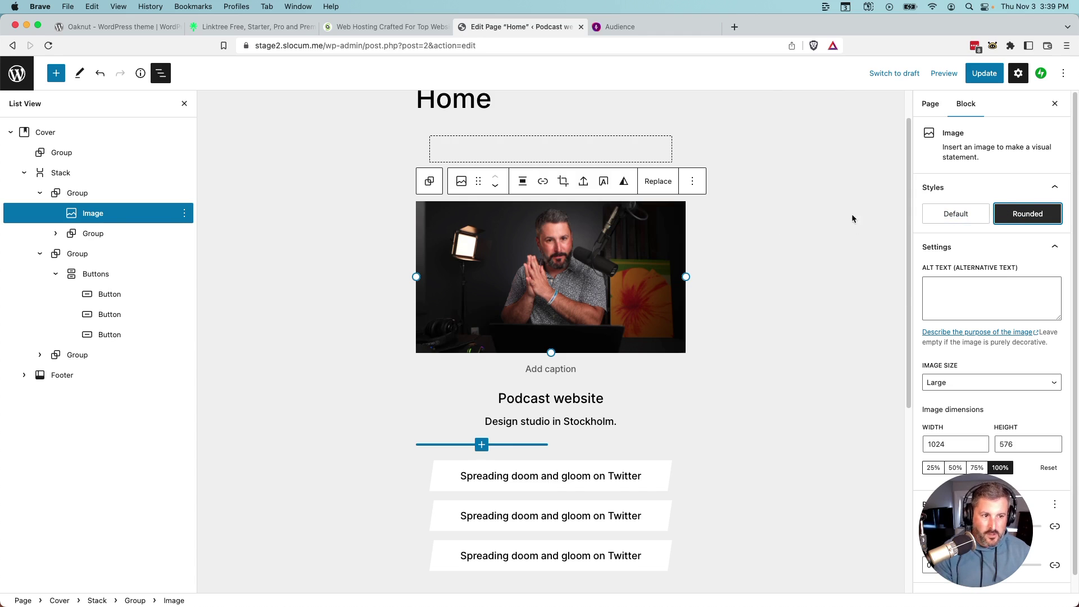
{"action": "left_click", "coordinate": [724, 393]}
{"action": "scroll", "coordinate": [716, 408], "scroll_direction": "down", "scroll_amount": 1}
Try to crop the profile photo and apply the crop with its default area.
{"action": "left_click", "coordinate": [631, 261]}
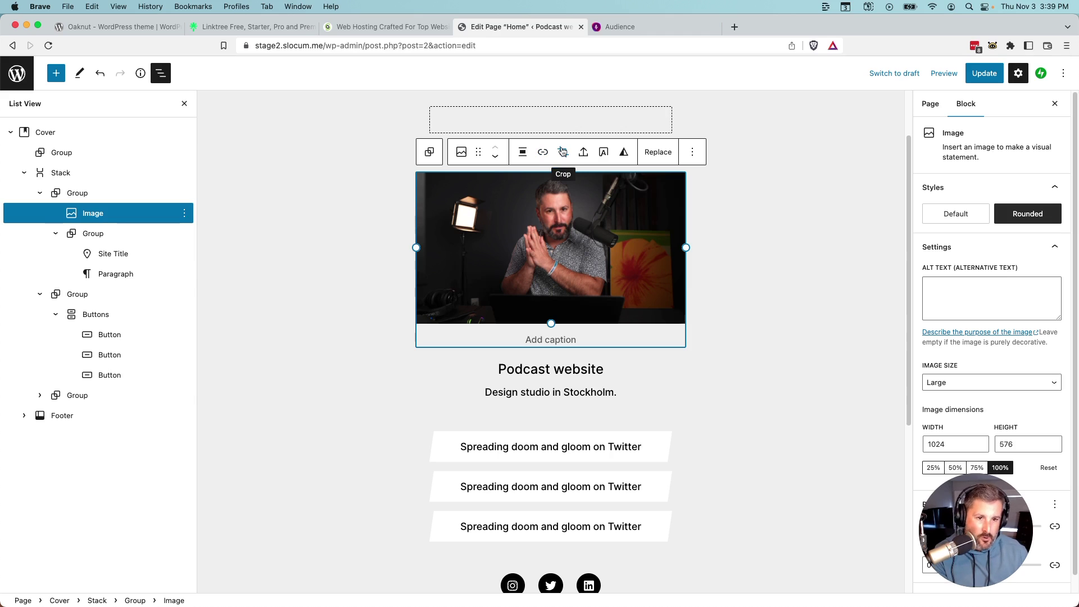
{"action": "left_click", "coordinate": [543, 152]}
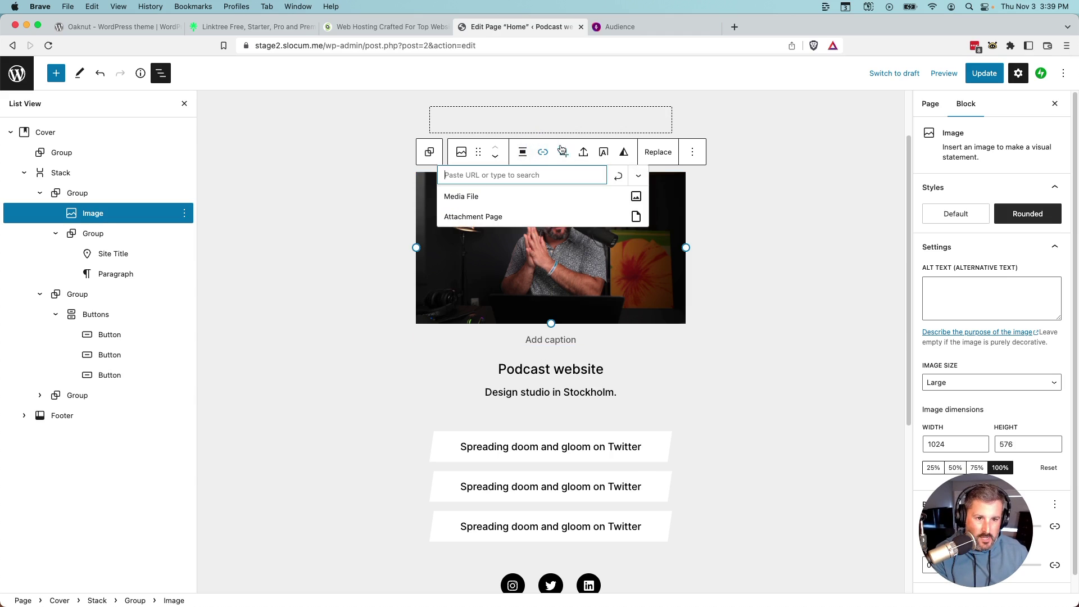
{"action": "left_click", "coordinate": [563, 151]}
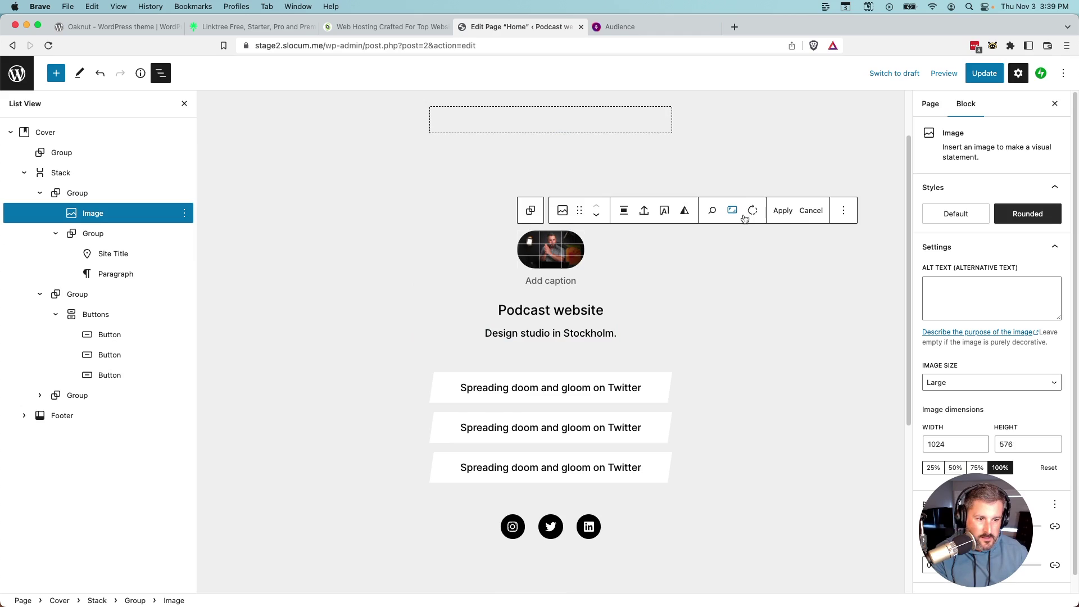
{"action": "left_click", "coordinate": [782, 210]}
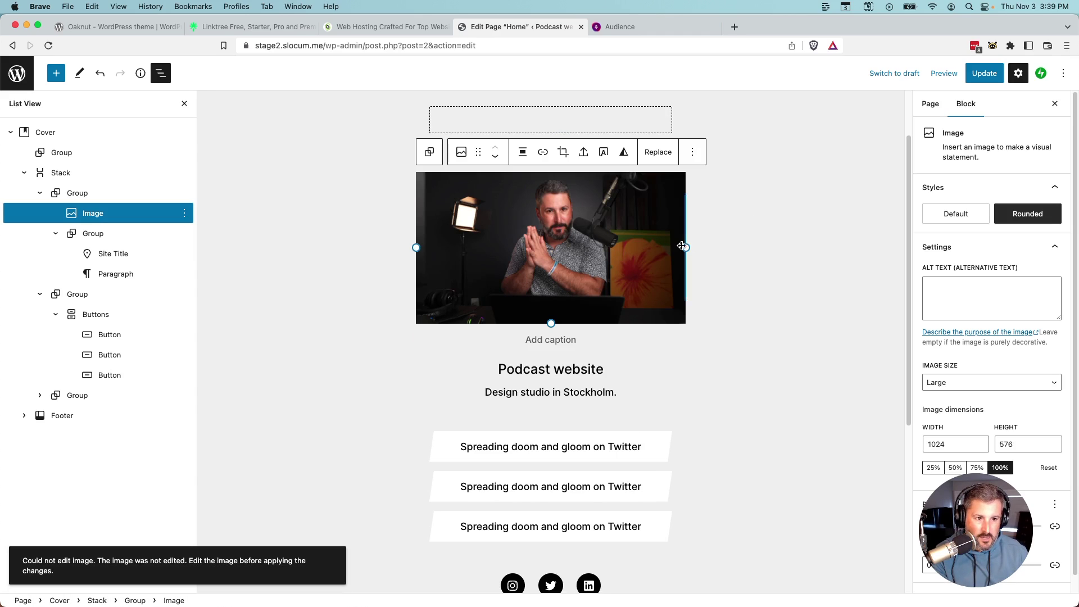
{"action": "left_click", "coordinate": [725, 320]}
Replace the site title text below the profile photo with the page owner's full name.
{"action": "scroll", "coordinate": [720, 372], "scroll_direction": "down", "scroll_amount": 3}
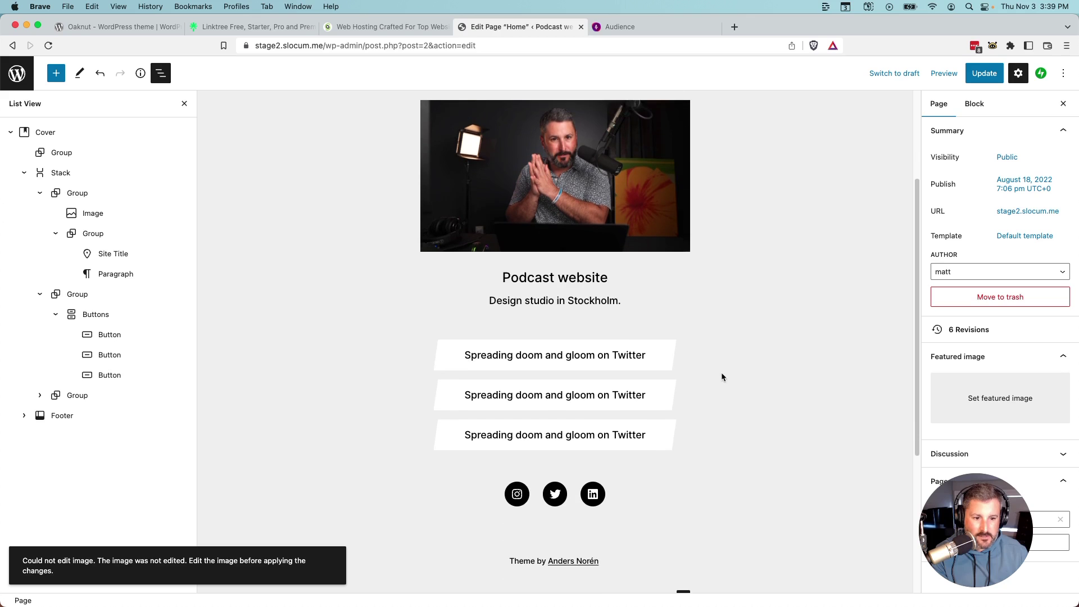
{"action": "double_click", "coordinate": [534, 277]}
{"action": "triple_click", "coordinate": [534, 277]}
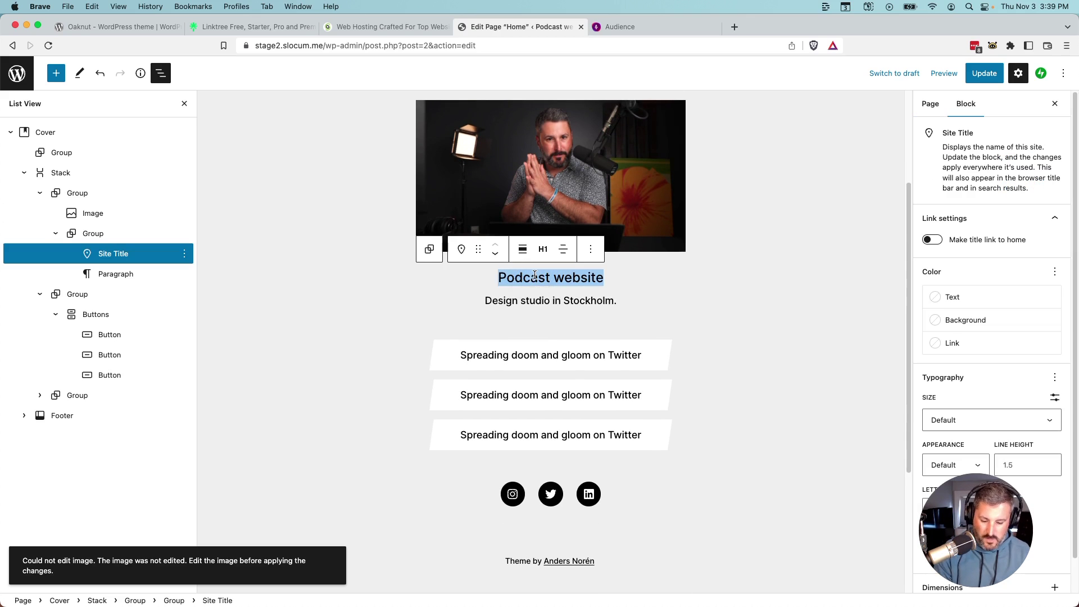
{"action": "type", "text": "Matt Medeiros"}
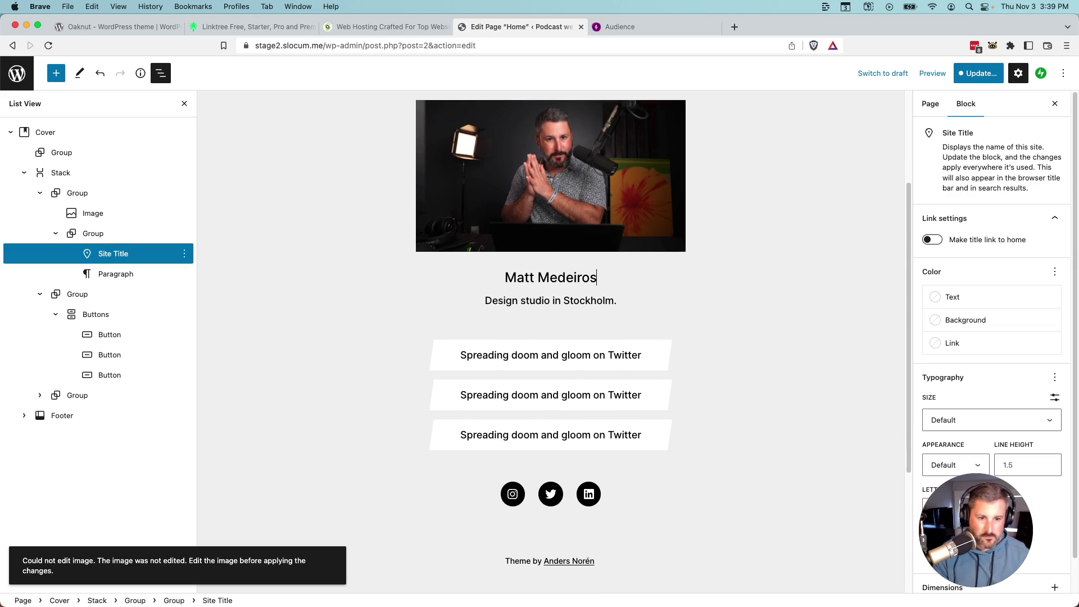
Replace the tagline paragraph under the site title with "Director at Castos.com".
{"action": "left_click", "coordinate": [607, 302]}
{"action": "triple_click", "coordinate": [606, 302]}
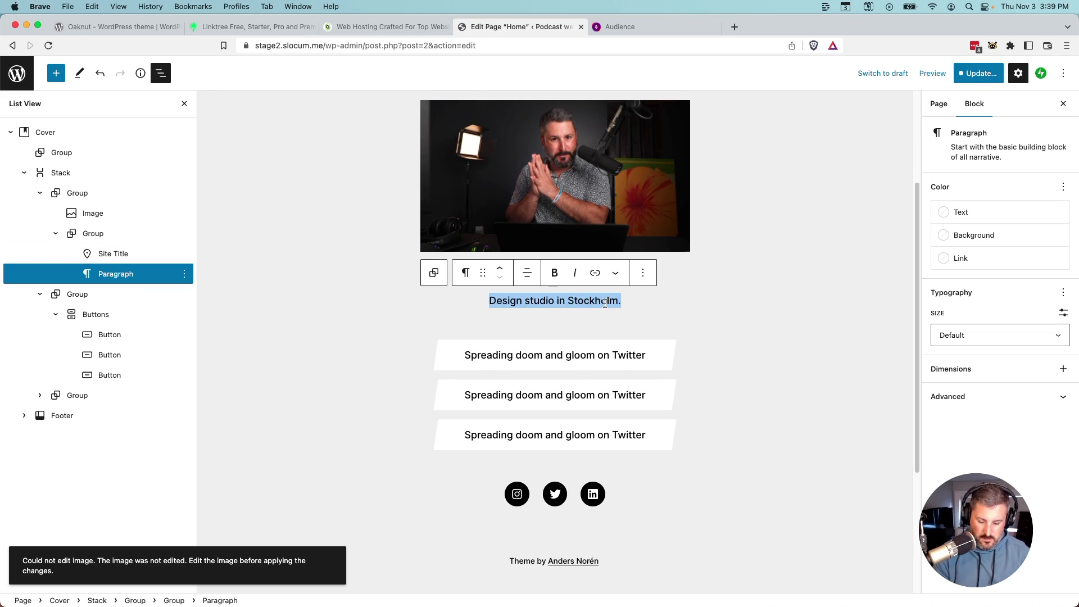
{"action": "type", "text": "Director "}
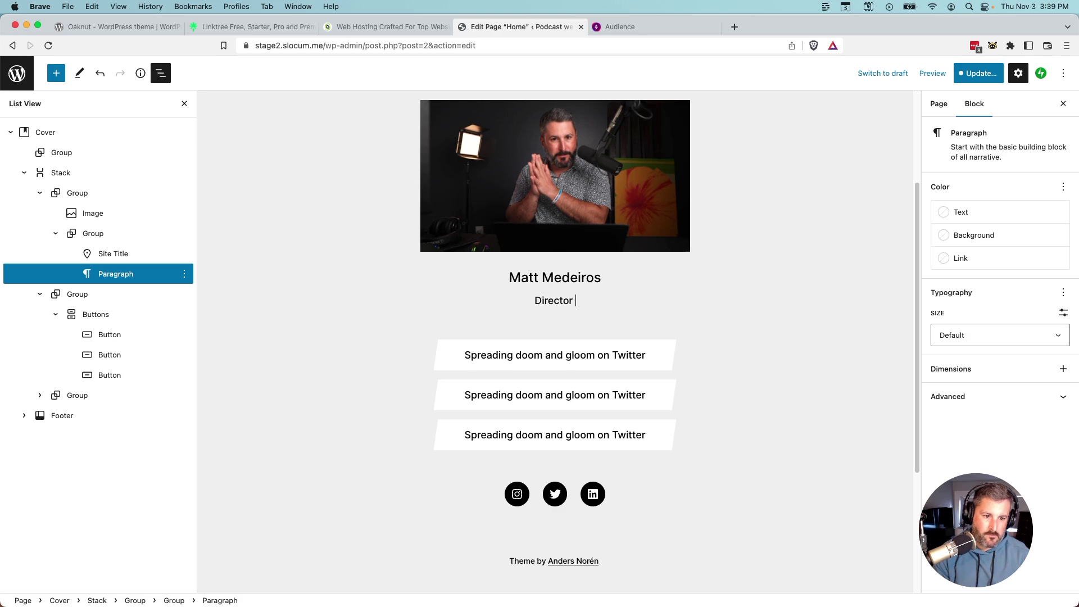
{"action": "type", "text": "at Castos.com"}
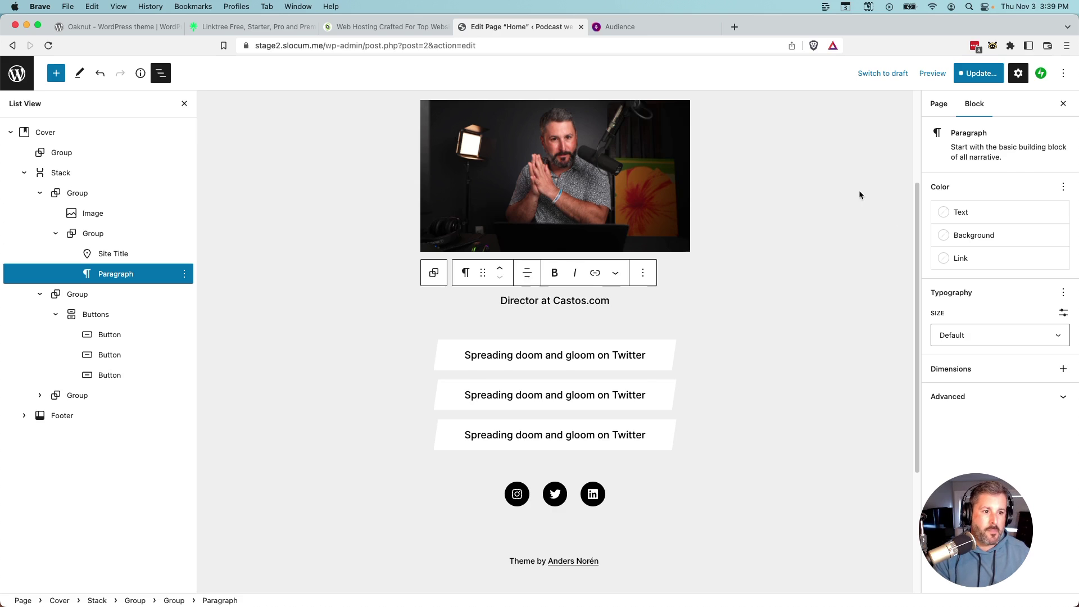
{"action": "left_click", "coordinate": [721, 200]}
Preview the page in a new tab and check its title, photo, tagline, link buttons and social icons.
{"action": "scroll", "coordinate": [774, 277], "scroll_direction": "up", "scroll_amount": 3}
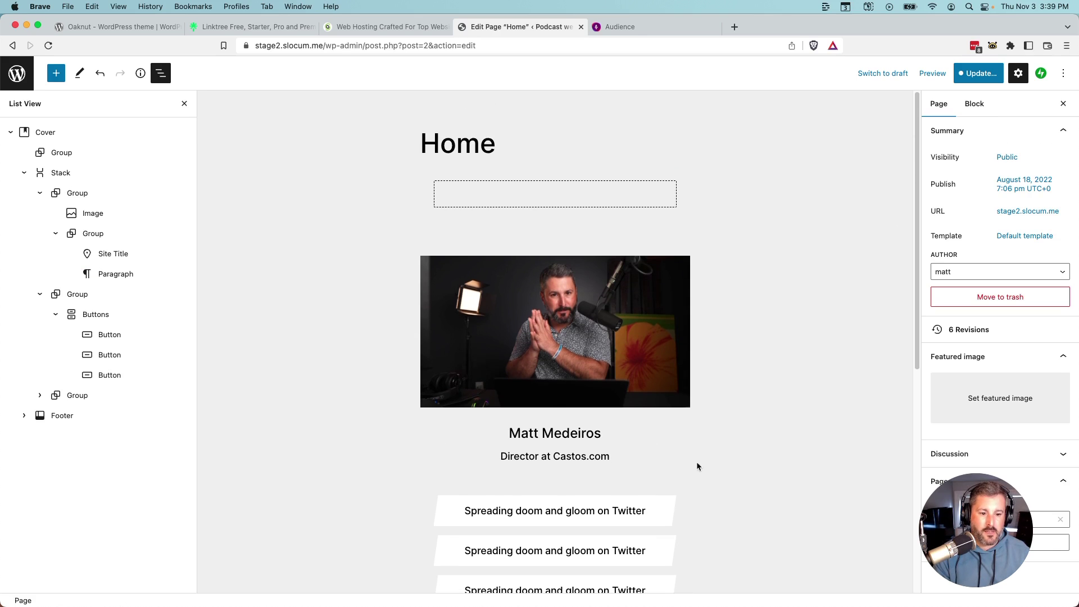
{"action": "scroll", "coordinate": [588, 472], "scroll_direction": "down", "scroll_amount": 1}
{"action": "left_click", "coordinate": [932, 73]}
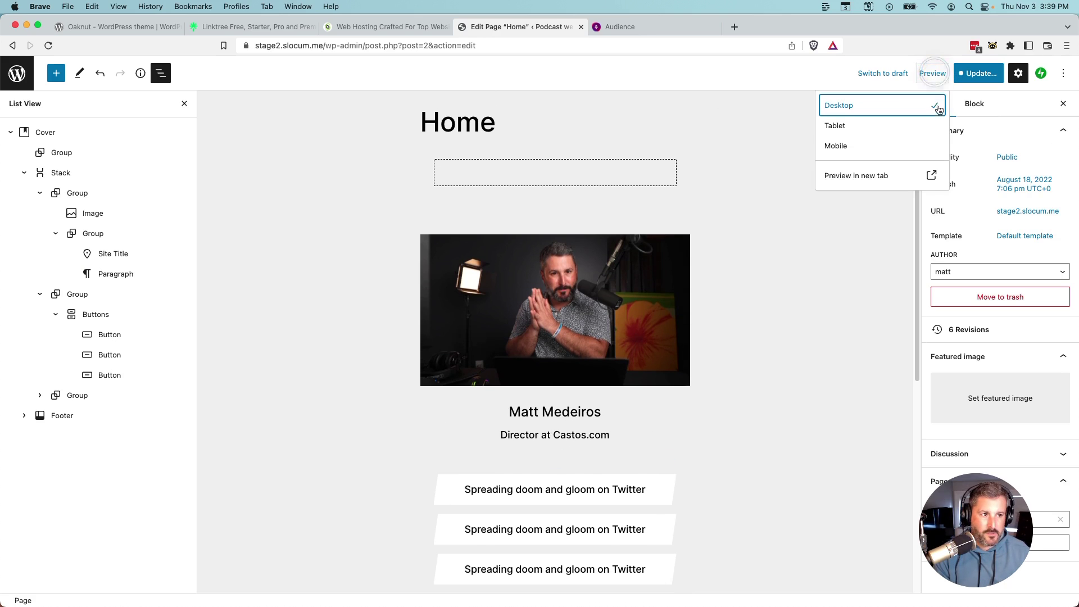
{"action": "left_click", "coordinate": [886, 175]}
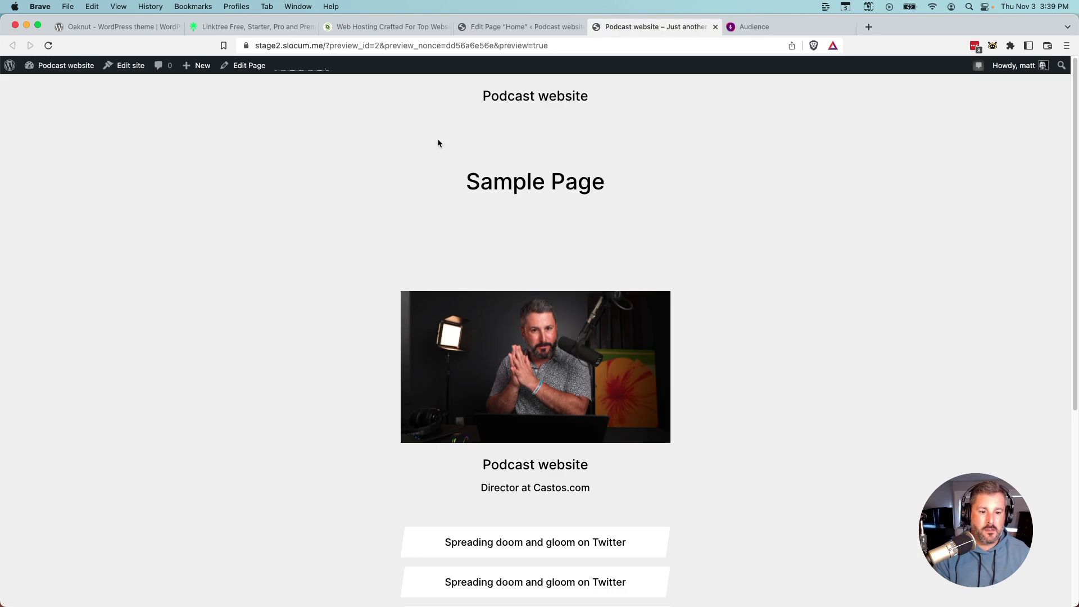
{"action": "scroll", "coordinate": [438, 142], "scroll_direction": "down", "scroll_amount": 3}
{"action": "scroll", "coordinate": [572, 283], "scroll_direction": "up", "scroll_amount": 2}
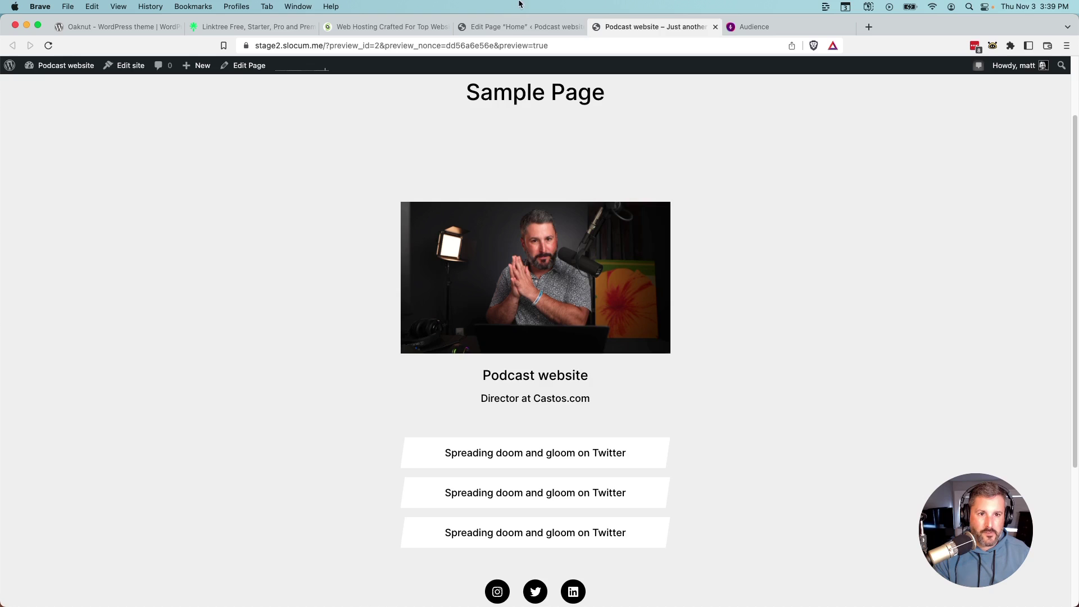
Return to the page editor and remove the Site Title block below the profile photo.
{"action": "left_click", "coordinate": [519, 26]}
{"action": "left_click", "coordinate": [542, 410]}
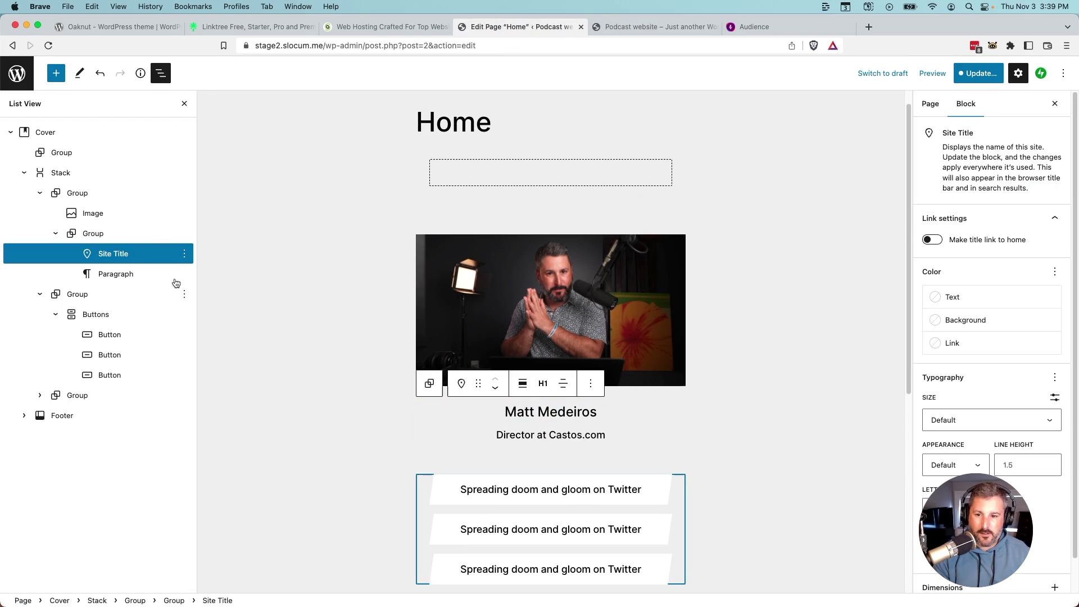
{"action": "left_click", "coordinate": [184, 254]}
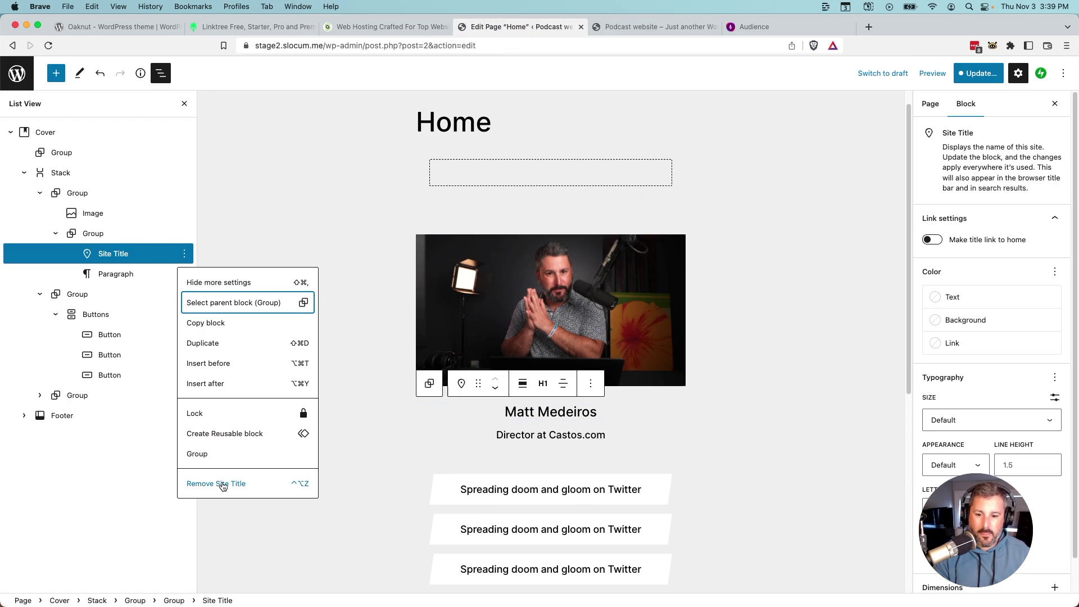
{"action": "left_click", "coordinate": [215, 484]}
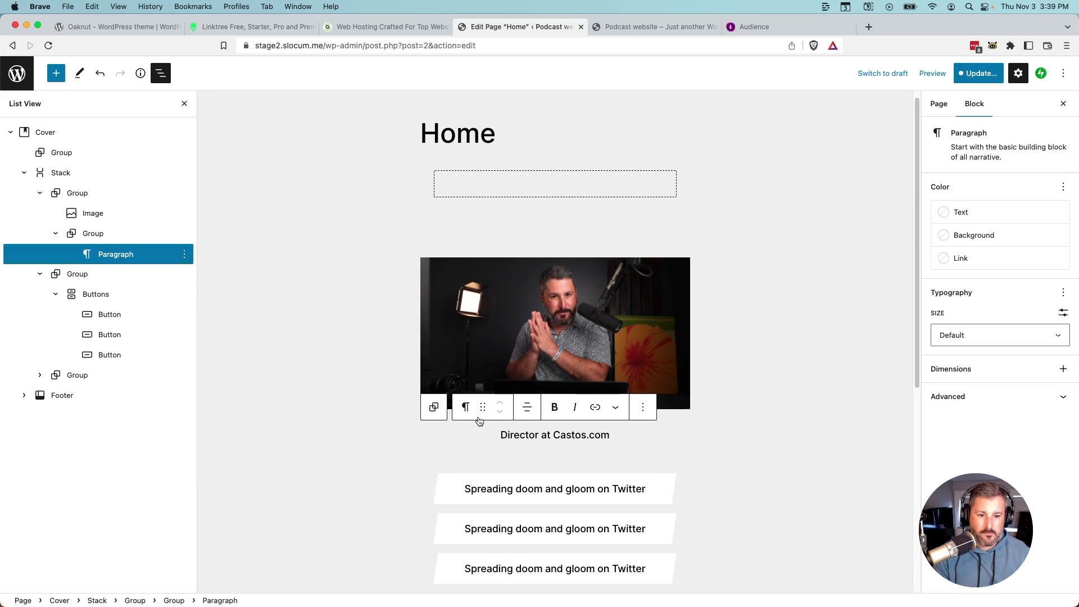
Insert a Heading block after the tagline and enter the page owner's full name in it.
{"action": "left_click", "coordinate": [55, 73]}
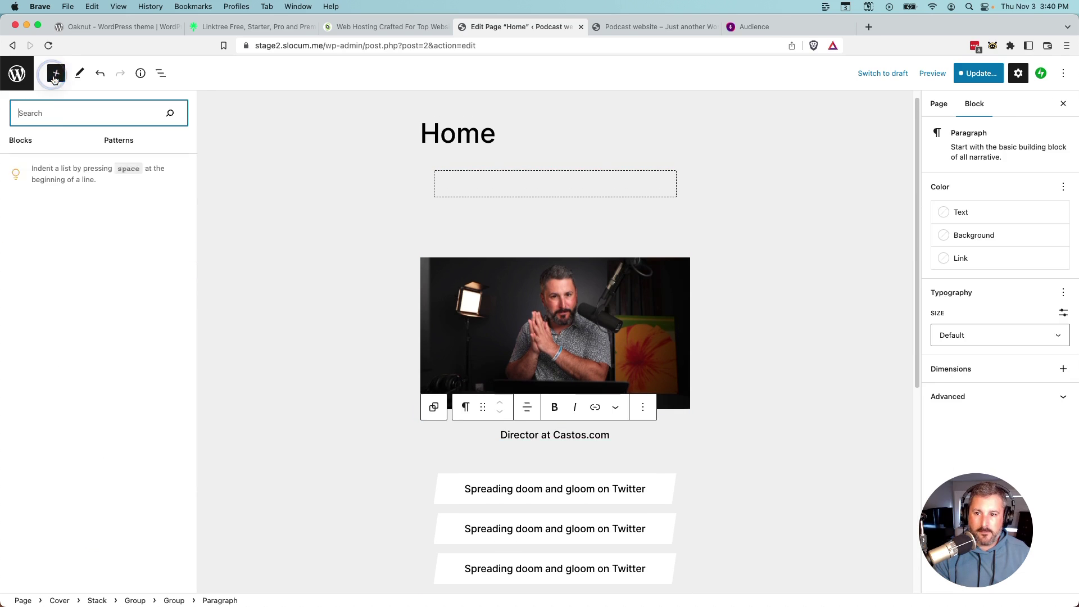
{"action": "left_click", "coordinate": [101, 207]}
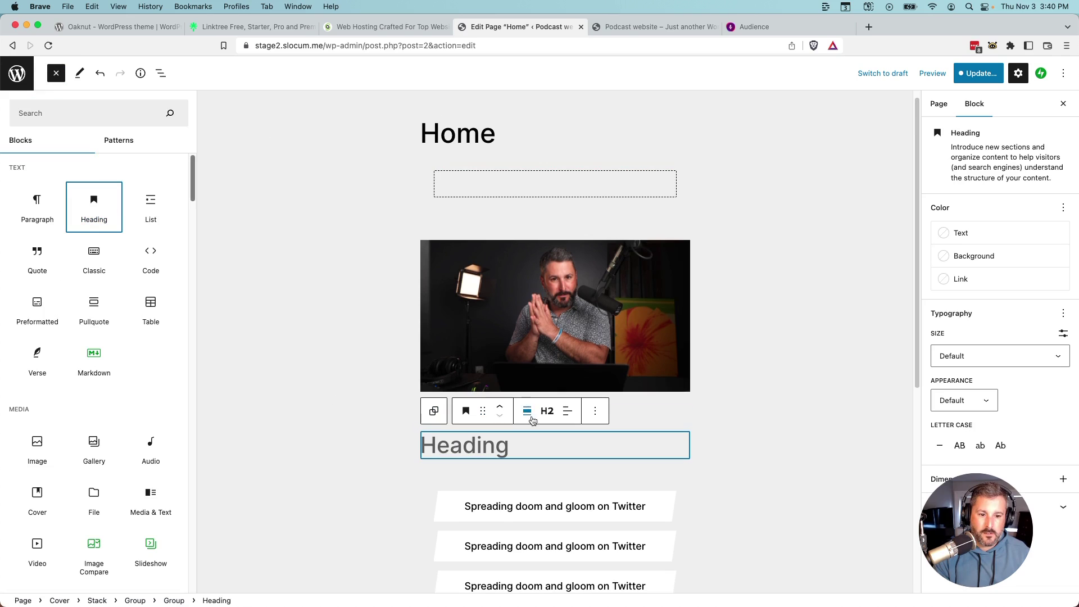
{"action": "left_click", "coordinate": [500, 408]}
{"action": "left_click", "coordinate": [403, 442]}
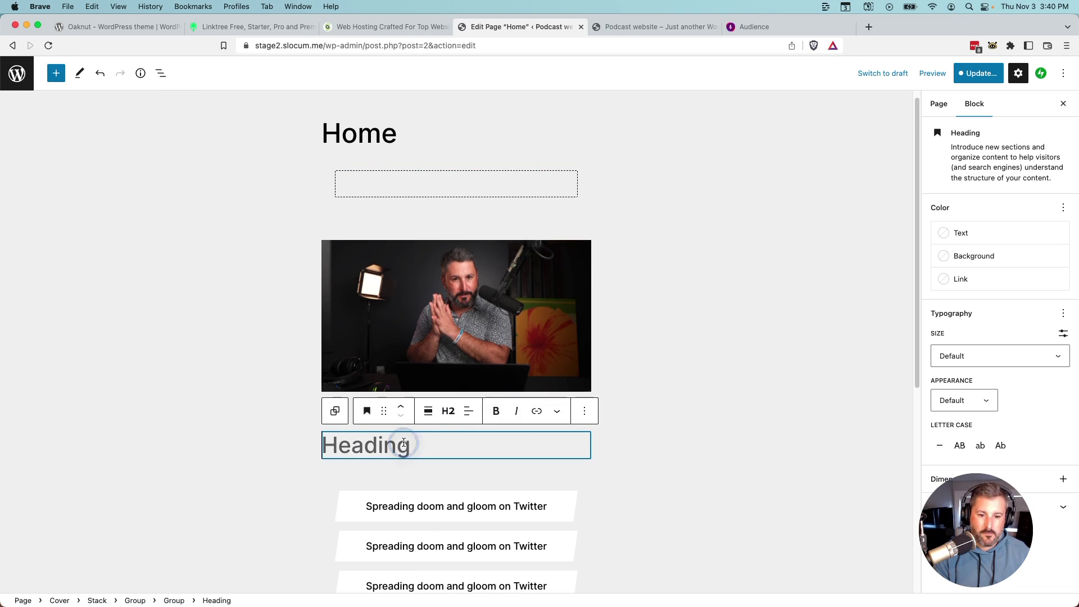
{"action": "left_click", "coordinate": [349, 445]}
{"action": "left_click", "coordinate": [384, 447]}
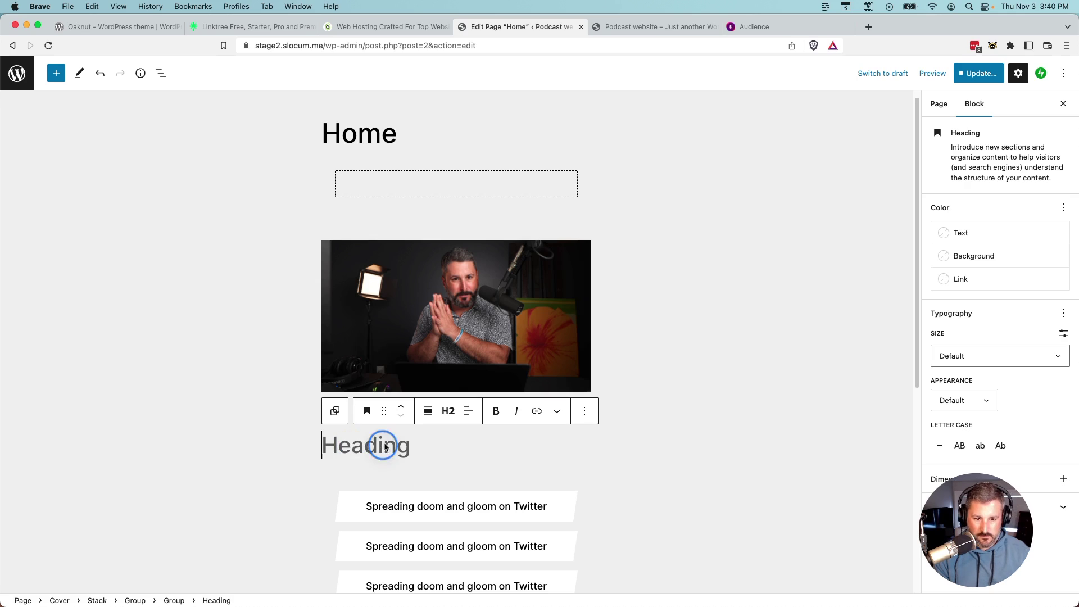
{"action": "type", "text": "Matt Mede"}
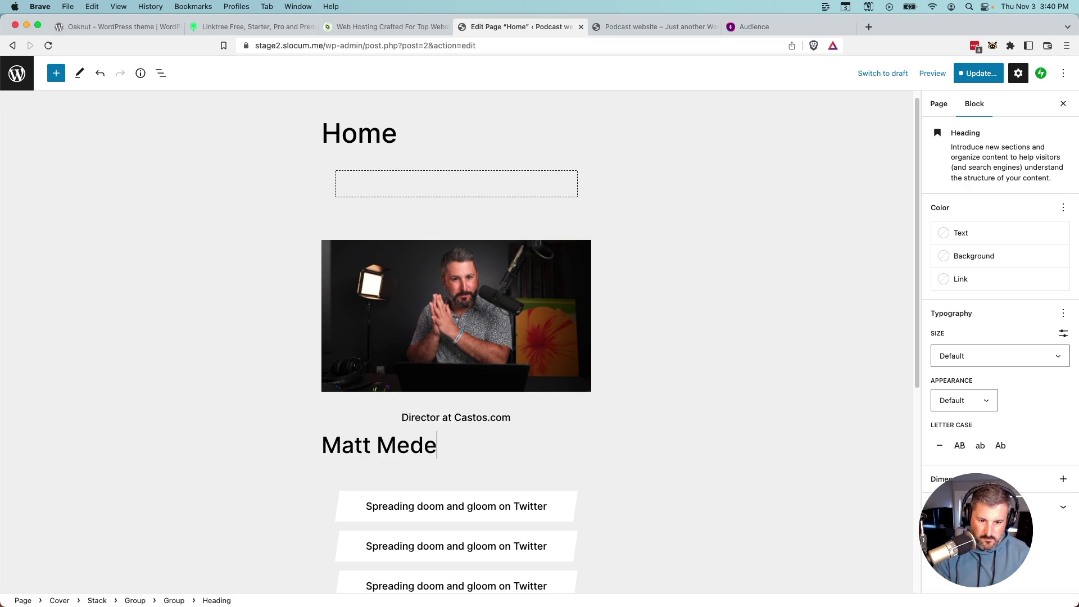
{"action": "type", "text": "iros"}
Center the name heading's text and place the heading between the profile photo and the tagline.
{"action": "left_click", "coordinate": [469, 411]}
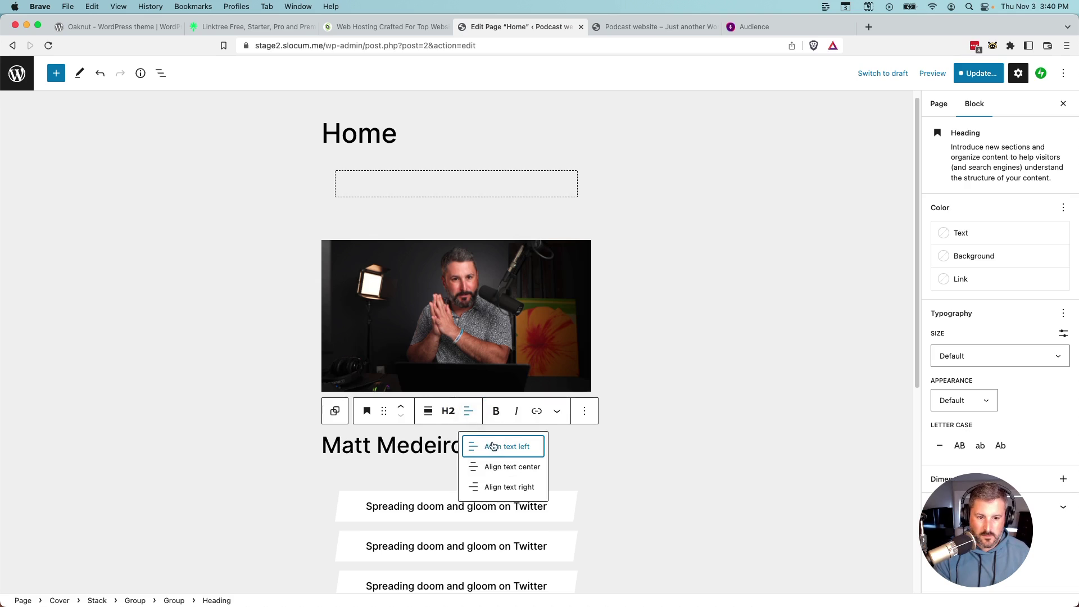
{"action": "left_click", "coordinate": [508, 467]}
{"action": "left_click", "coordinate": [705, 464]}
Save the site title and Home page changes, and review the updated page in a new-tab preview.
{"action": "left_click", "coordinate": [992, 73]}
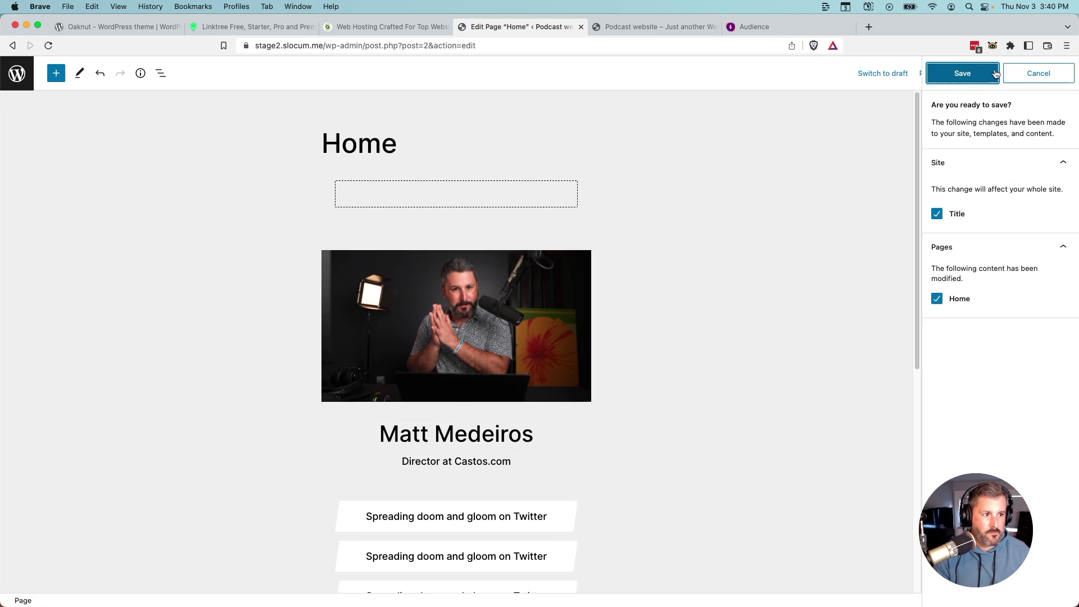
{"action": "left_click", "coordinate": [994, 74]}
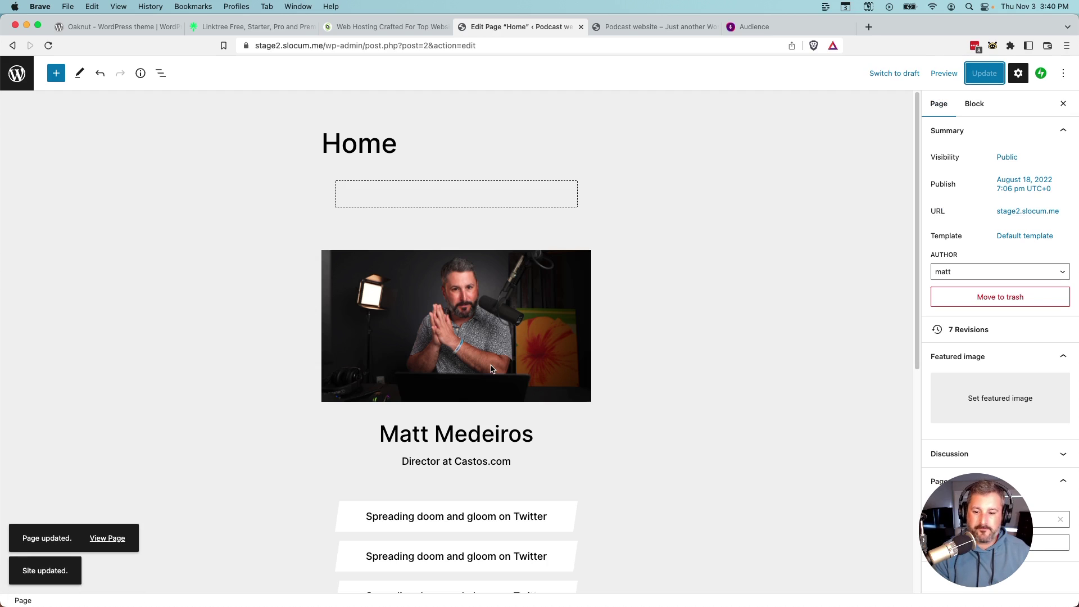
{"action": "left_click", "coordinate": [944, 73]}
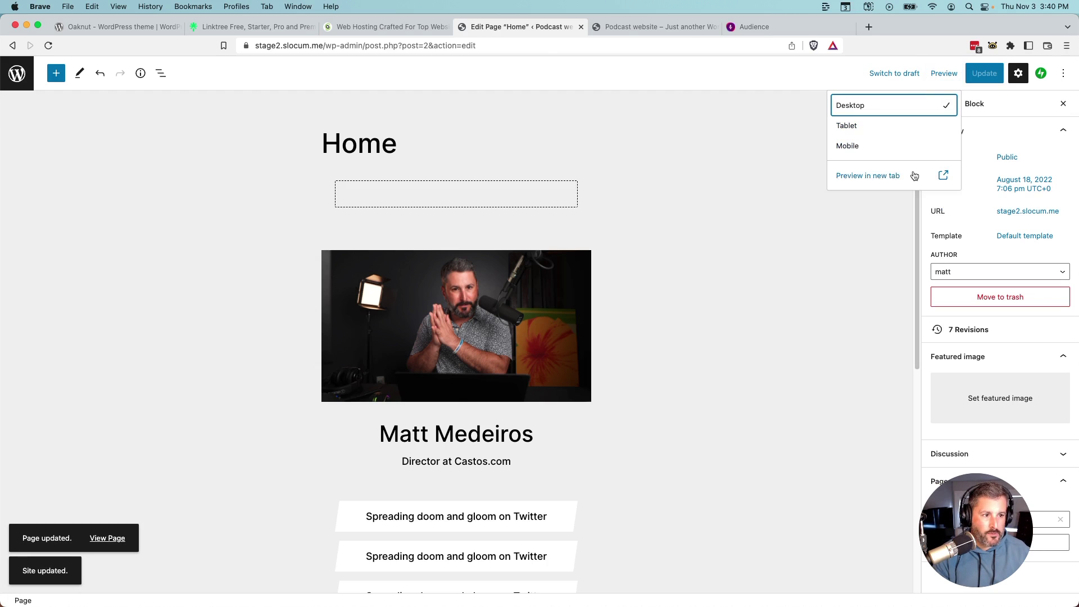
{"action": "left_click", "coordinate": [876, 174]}
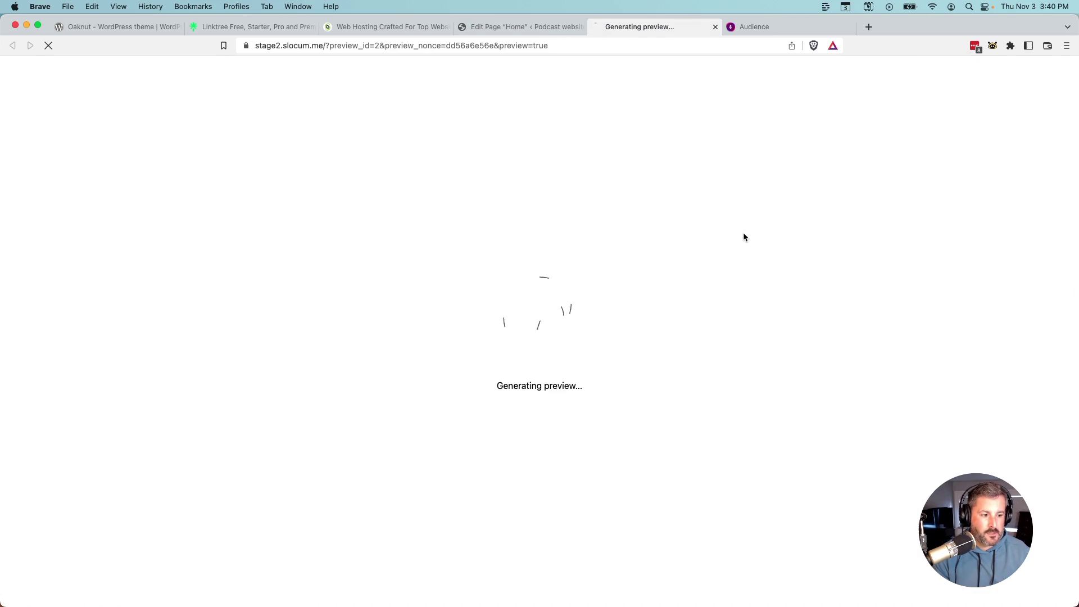
{"action": "scroll", "coordinate": [529, 494], "scroll_direction": "down", "scroll_amount": 3}
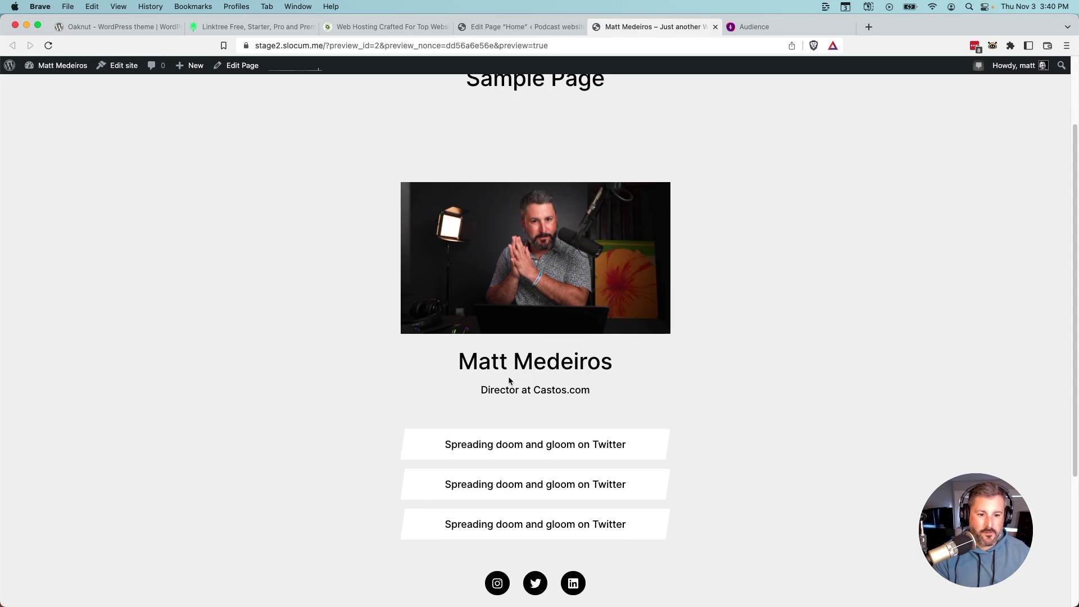
{"action": "scroll", "coordinate": [556, 382], "scroll_direction": "down", "scroll_amount": 2}
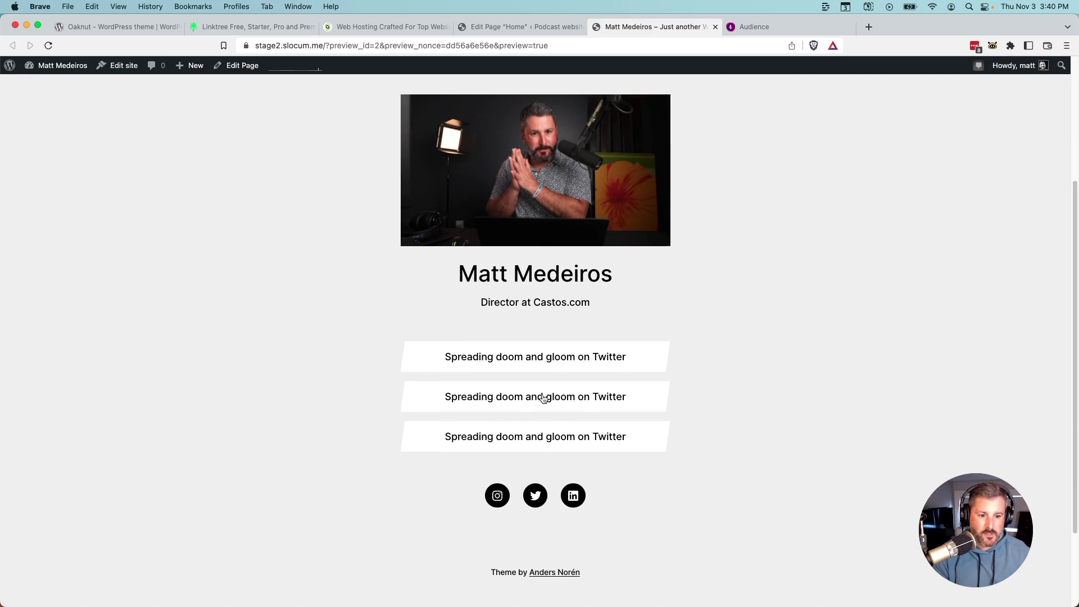
{"action": "scroll", "coordinate": [654, 210], "scroll_direction": "up", "scroll_amount": 5}
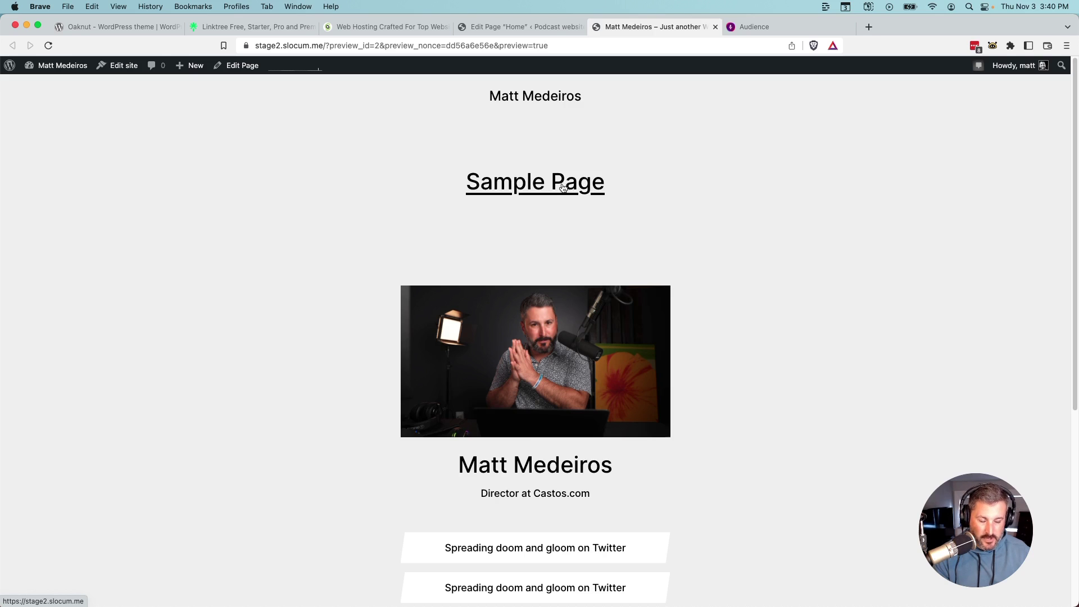
Return to the page editor and relabel the first two link buttons "Castos" and "We're on YouTube!".
{"action": "left_click", "coordinate": [540, 29]}
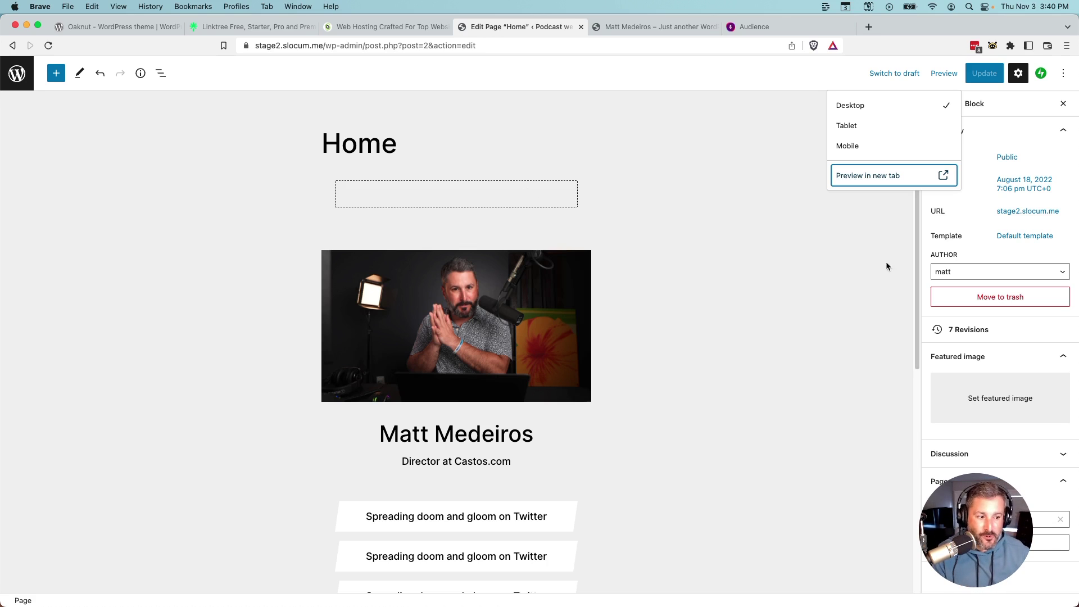
{"action": "left_click", "coordinate": [746, 279]}
{"action": "scroll", "coordinate": [547, 317], "scroll_direction": "down", "scroll_amount": 5}
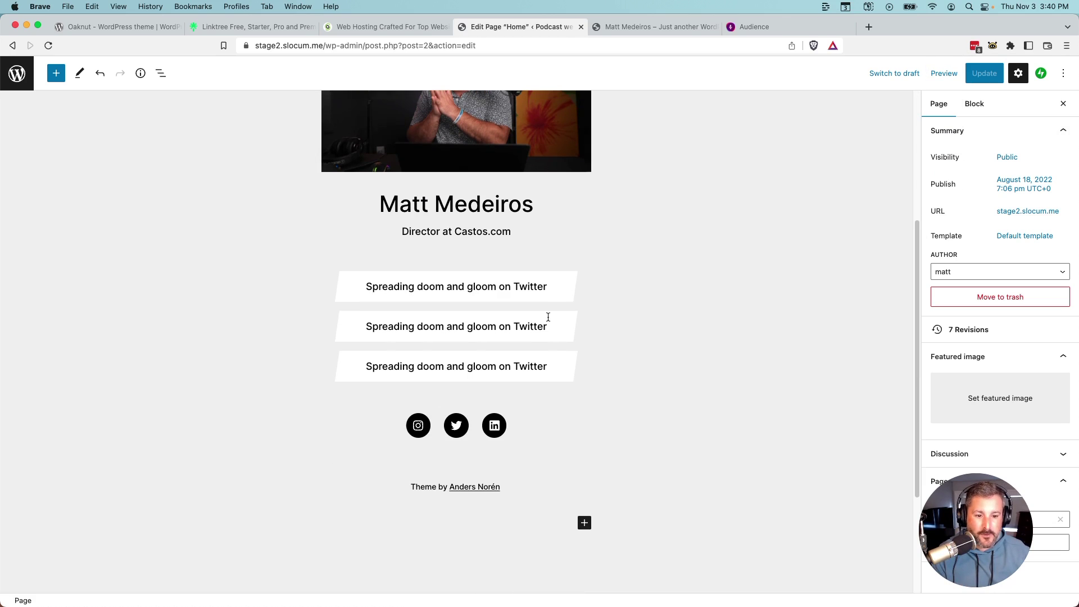
{"action": "triple_click", "coordinate": [491, 287]}
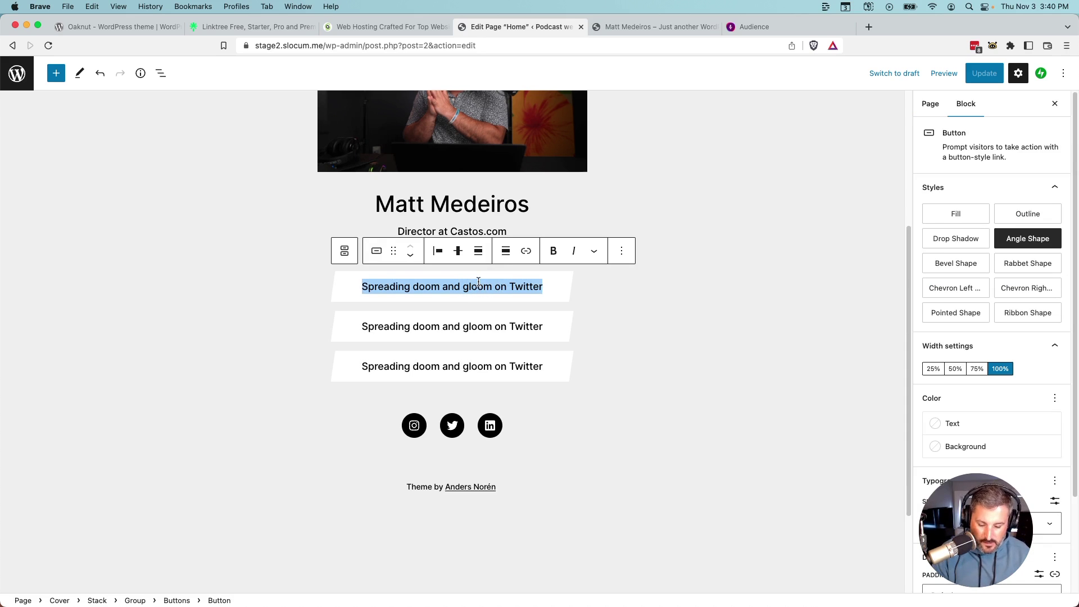
{"action": "type", "text": "Castos"}
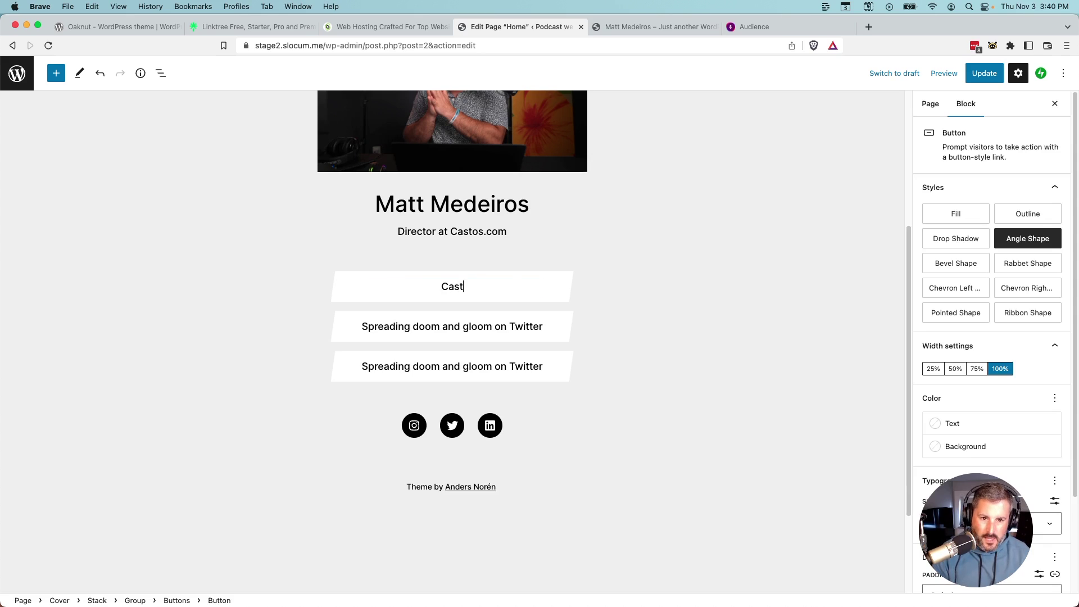
{"action": "triple_click", "coordinate": [456, 331]}
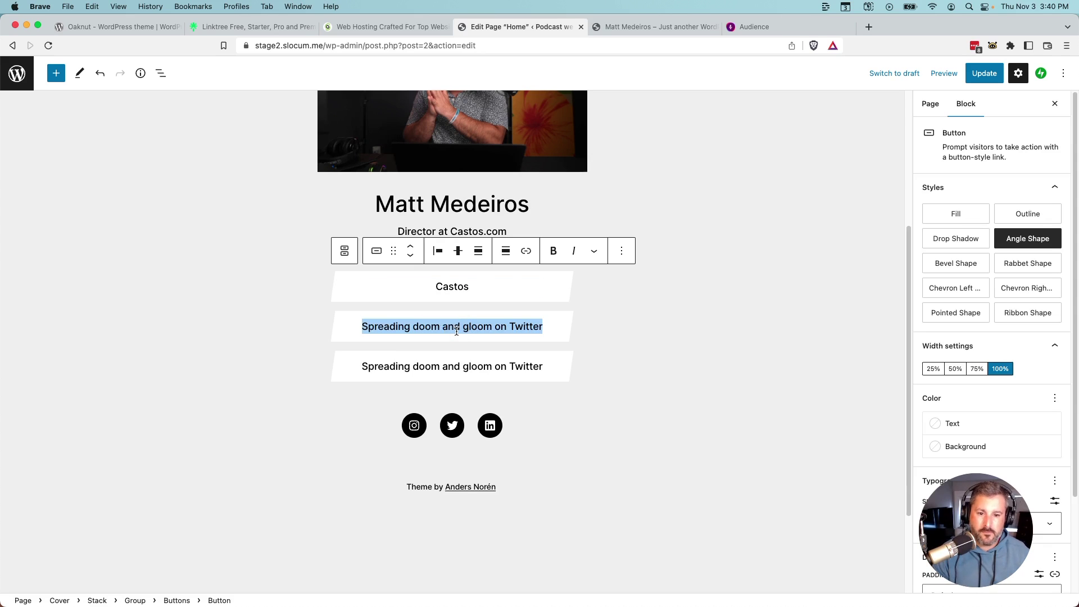
{"action": "type", "text": "We're on YouTube!"}
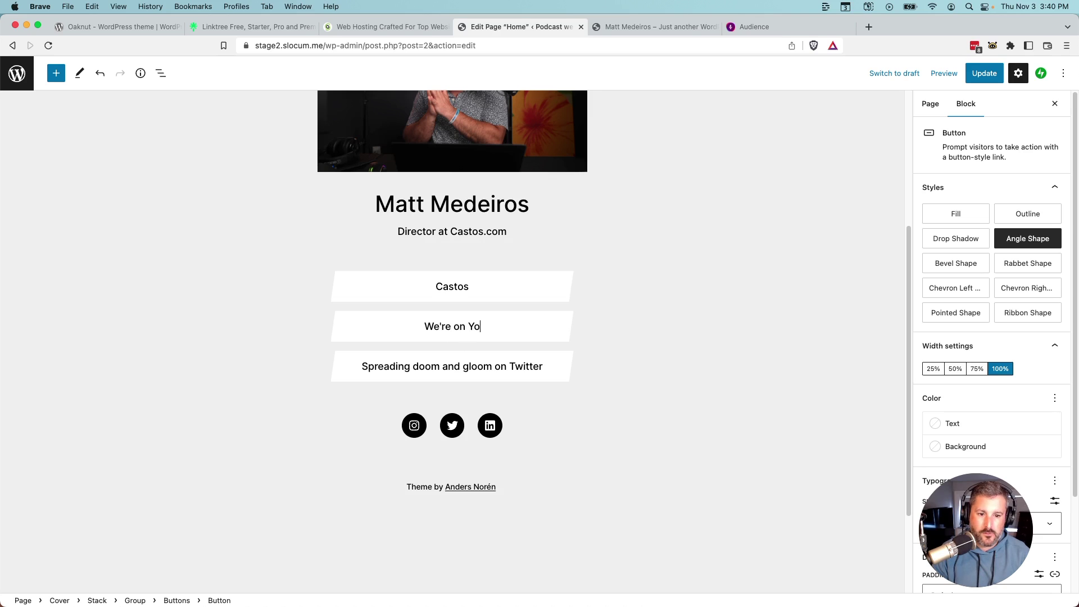
Replace the third link button's text with "Listen to our podcast".
{"action": "triple_click", "coordinate": [479, 370]}
{"action": "type", "text": "Listen t"}
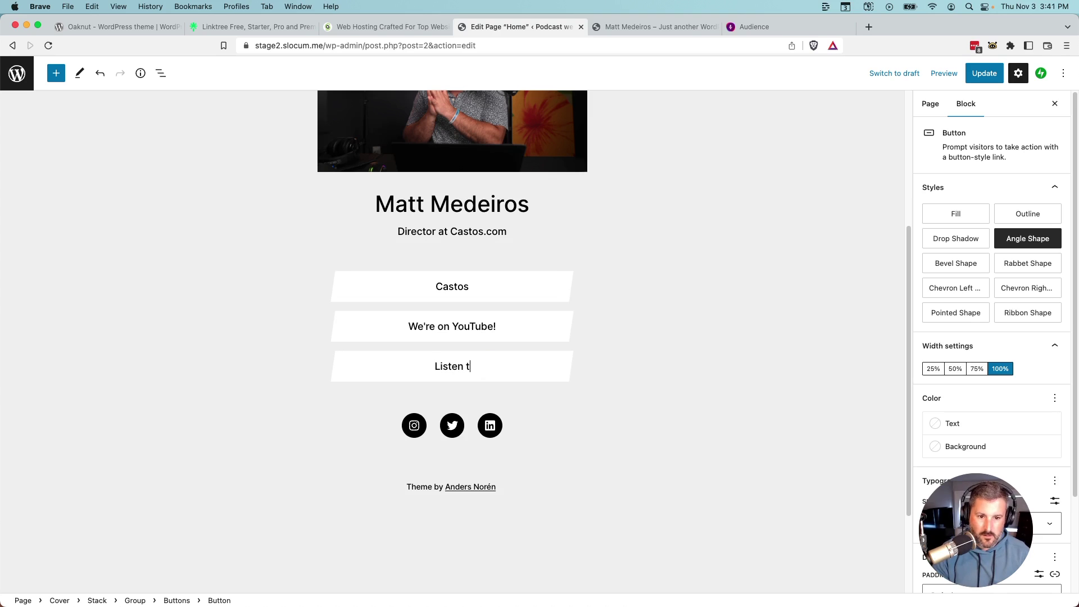
{"action": "type", "text": "o our podcast"}
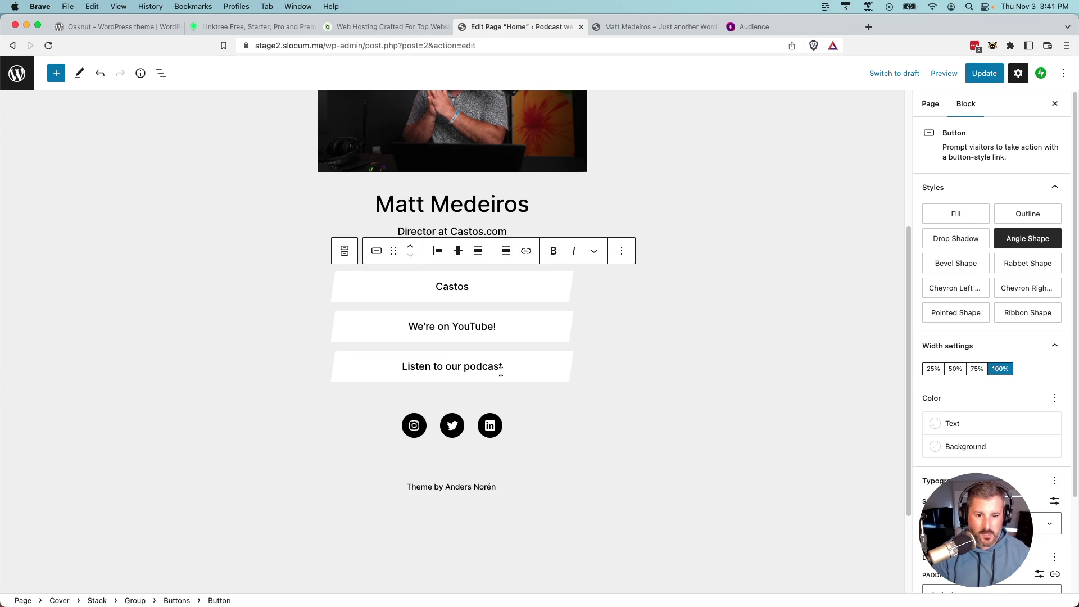
{"action": "type", "text": "!"}
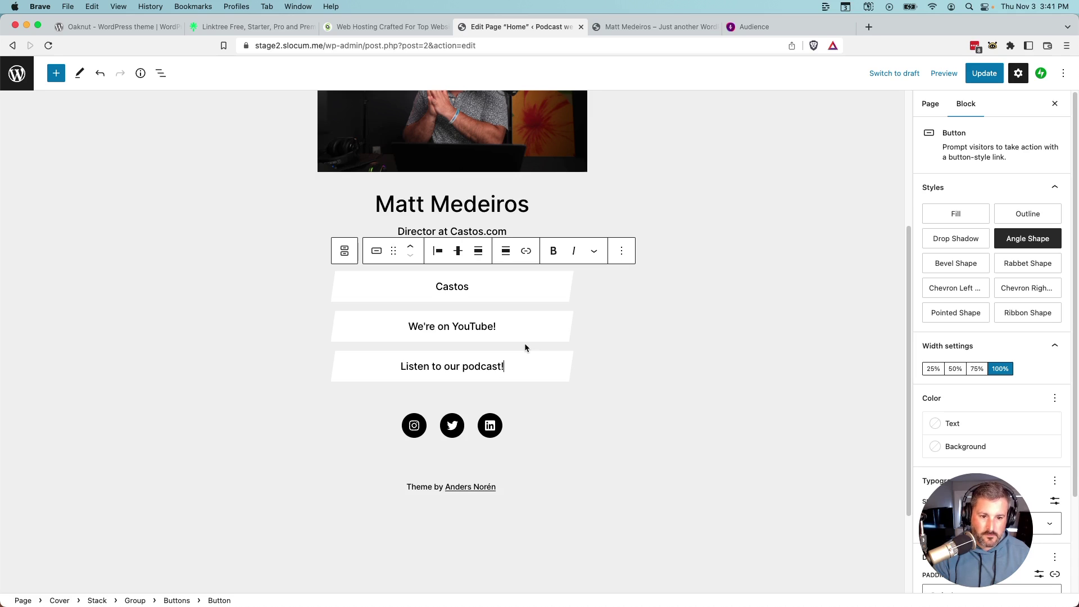
{"action": "key", "text": "BackSpace"}
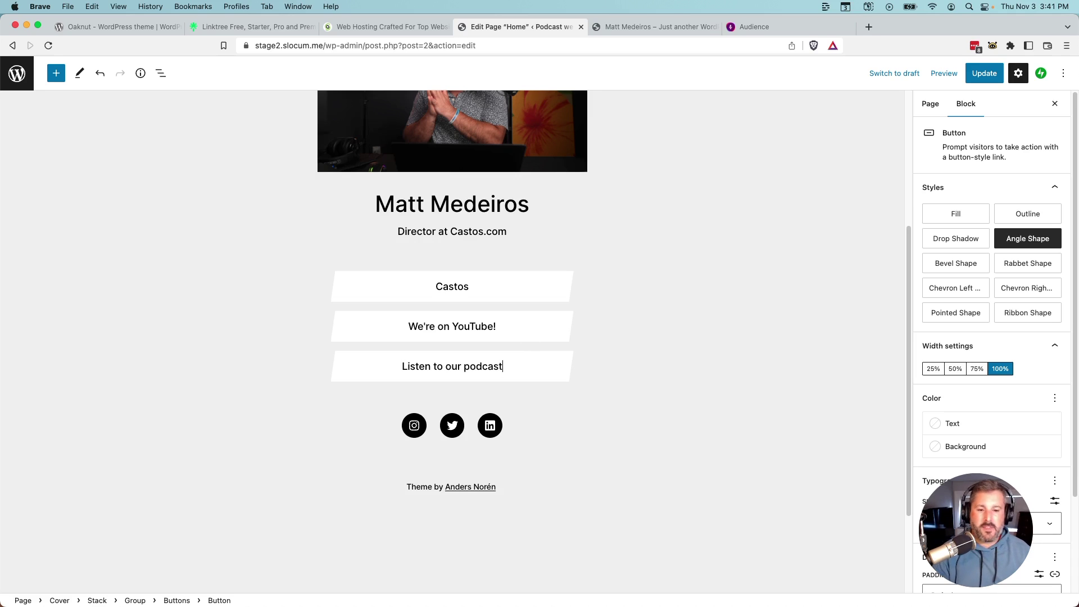
{"action": "double_click", "coordinate": [453, 287]}
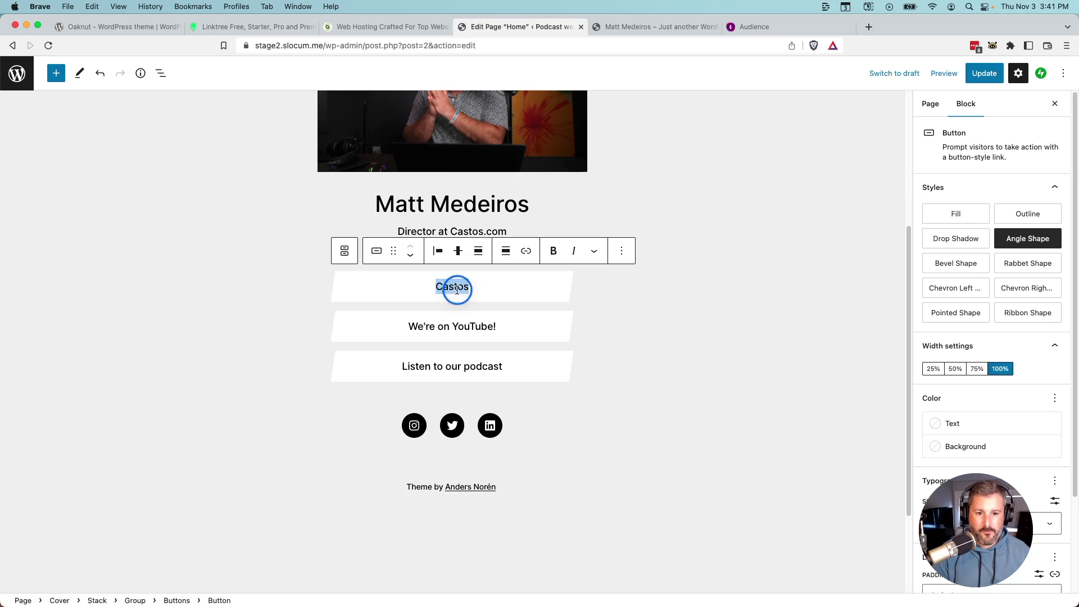
{"action": "left_click", "coordinate": [525, 250]}
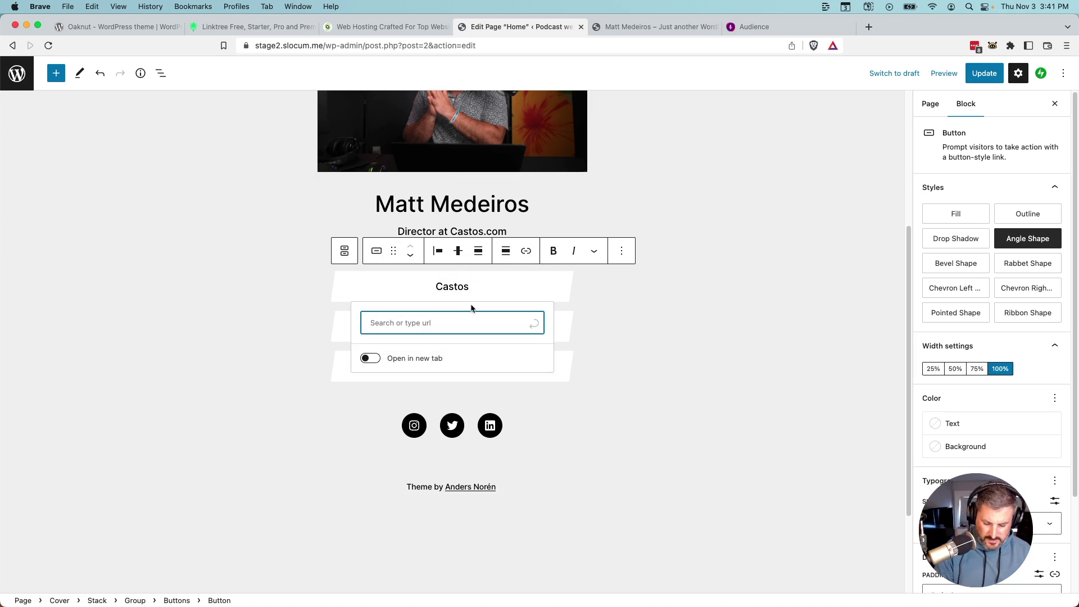
{"action": "type", "text": "https://castos.com/"}
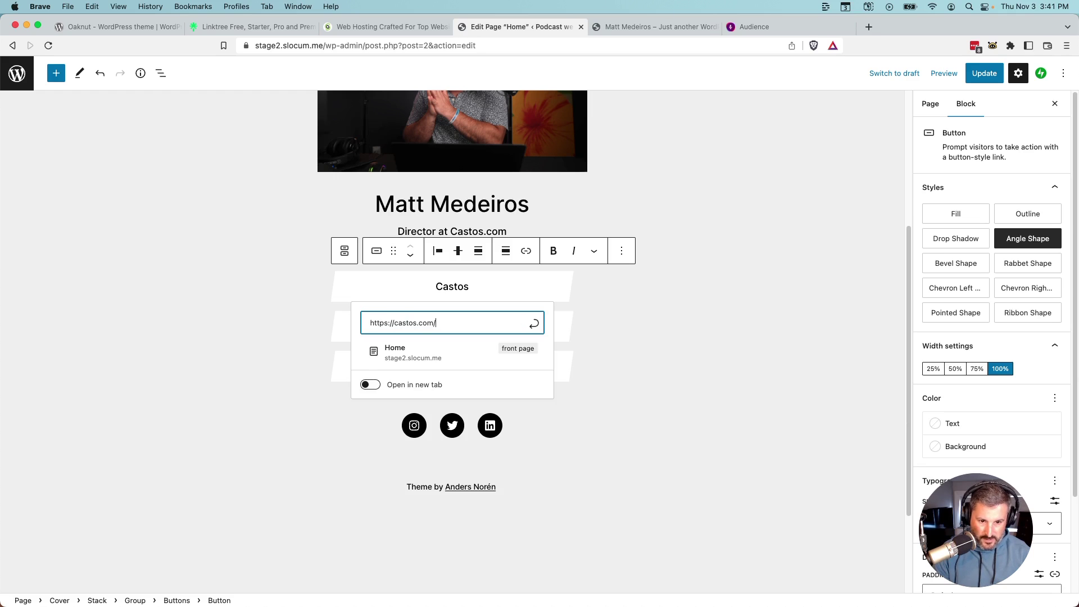
{"action": "key", "text": "Return"}
{"action": "key", "text": "Escape"}
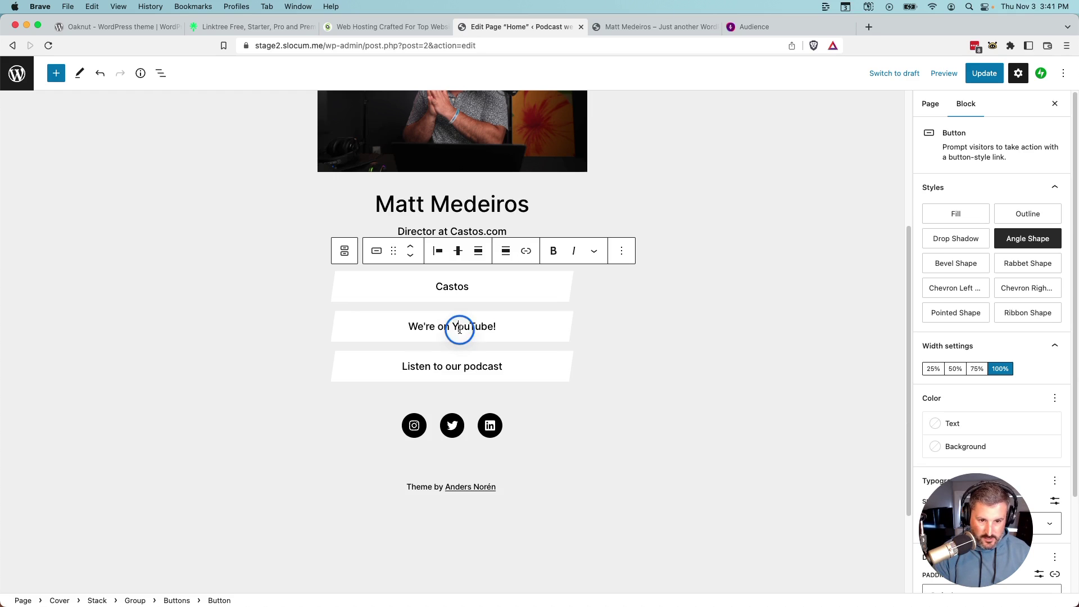
Link the "We're on YouTube!" button to Youtube.com/castos.
{"action": "triple_click", "coordinate": [458, 326]}
{"action": "left_click", "coordinate": [526, 251]}
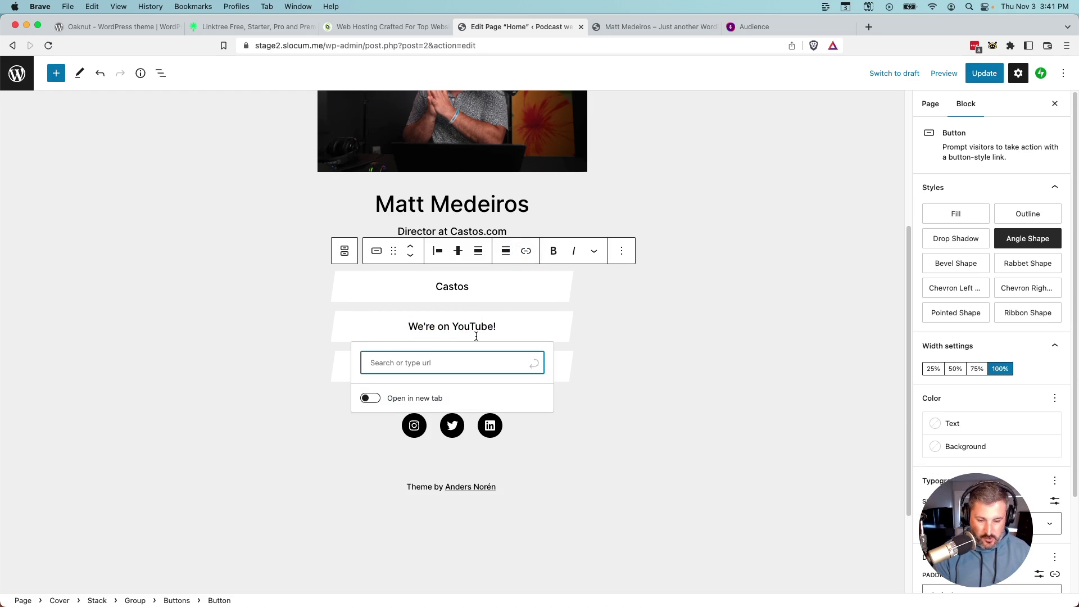
{"action": "type", "text": "Youtube."}
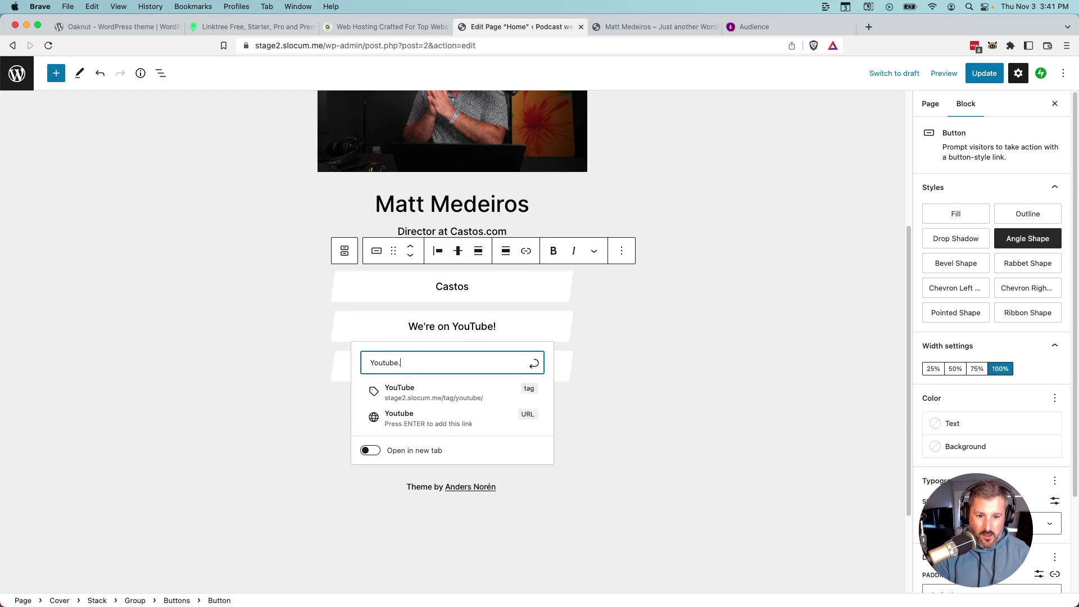
{"action": "type", "text": "com/castos"}
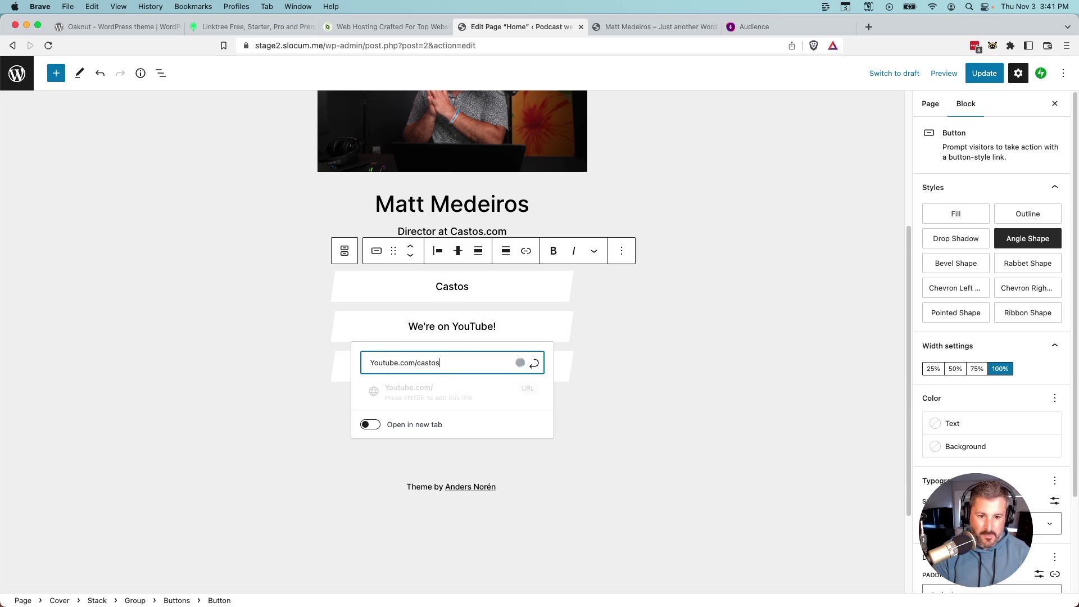
{"action": "key", "text": "Return"}
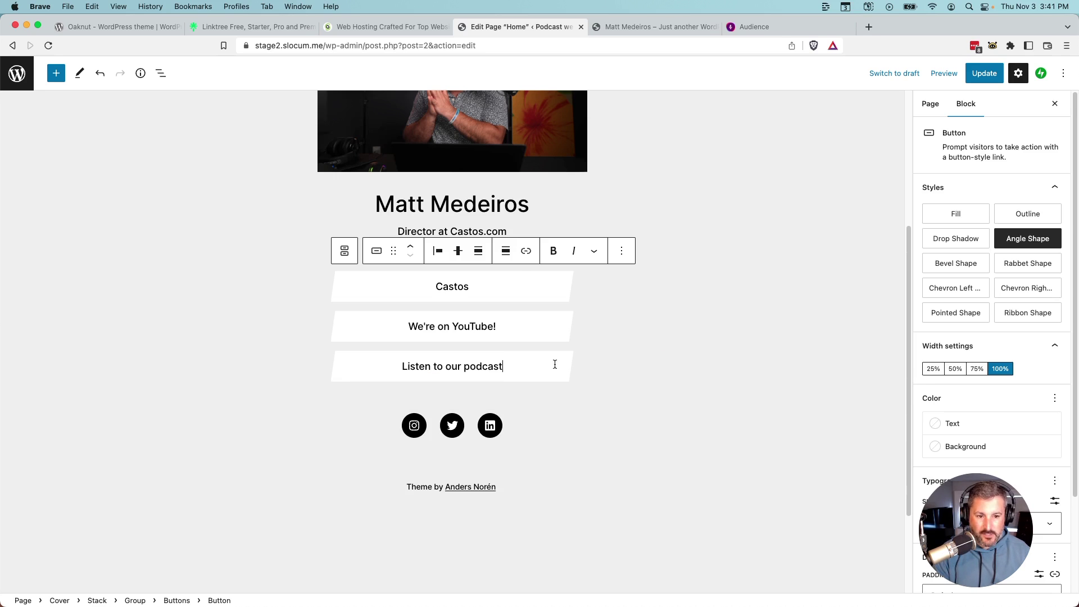
Link the "Listen to our podcast" button to audiencepodcast.fm.
{"action": "triple_click", "coordinate": [486, 369]}
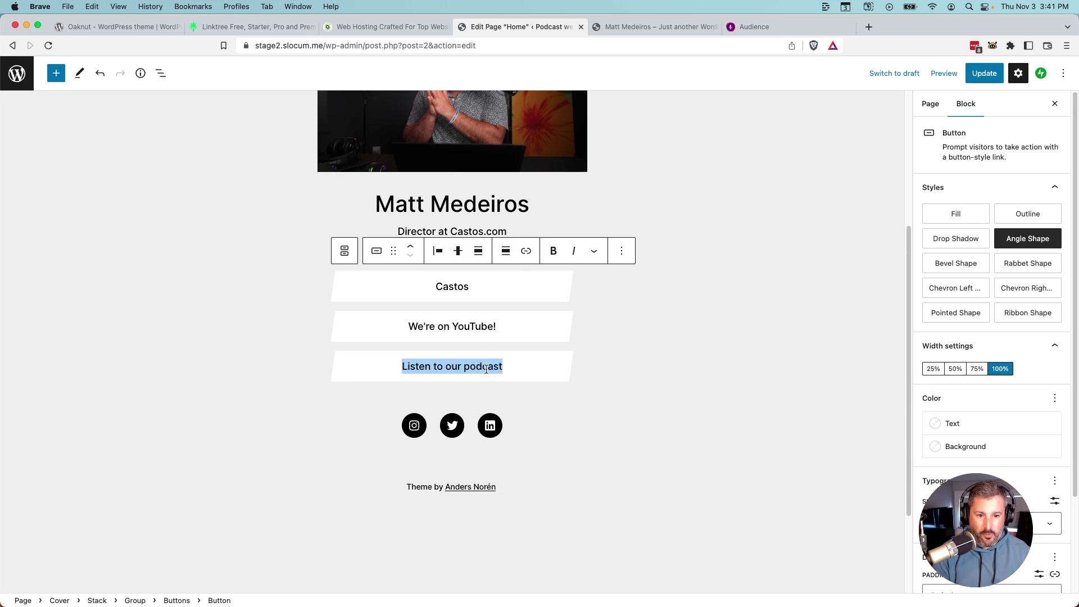
{"action": "left_click", "coordinate": [525, 250]}
{"action": "type", "text": "auti"}
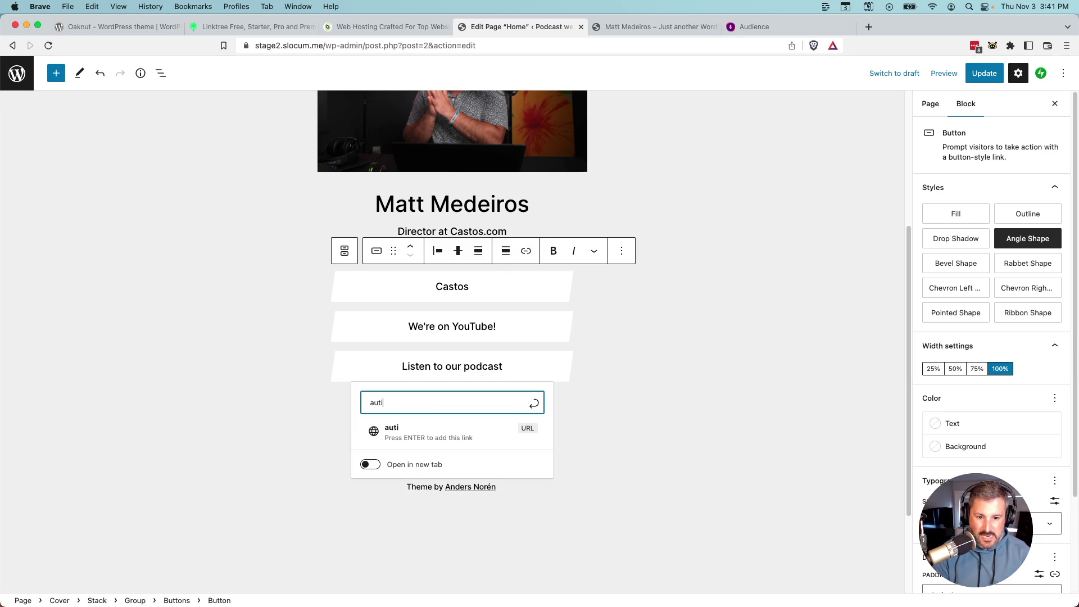
{"action": "key", "text": "BackSpace"}
{"action": "type", "text": "ie"}
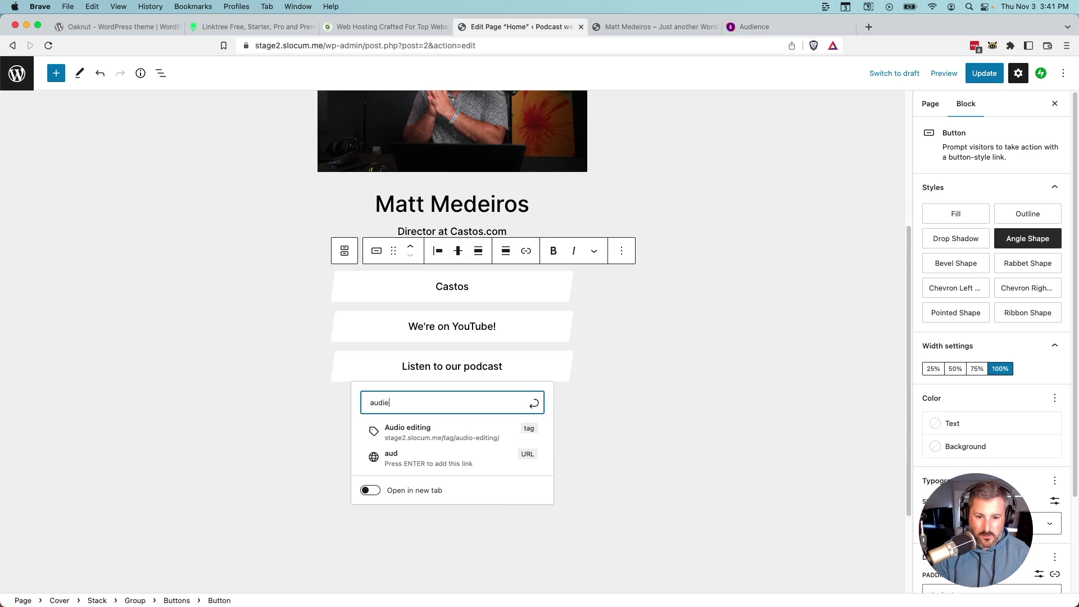
{"action": "type", "text": "ncepodcast.fm"}
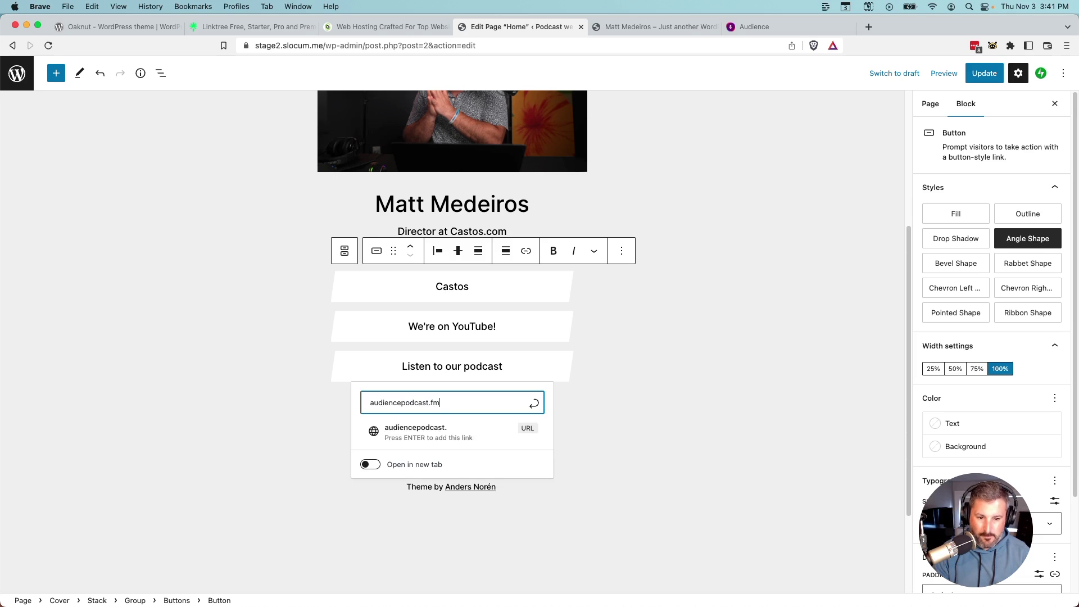
{"action": "left_click", "coordinate": [679, 369]}
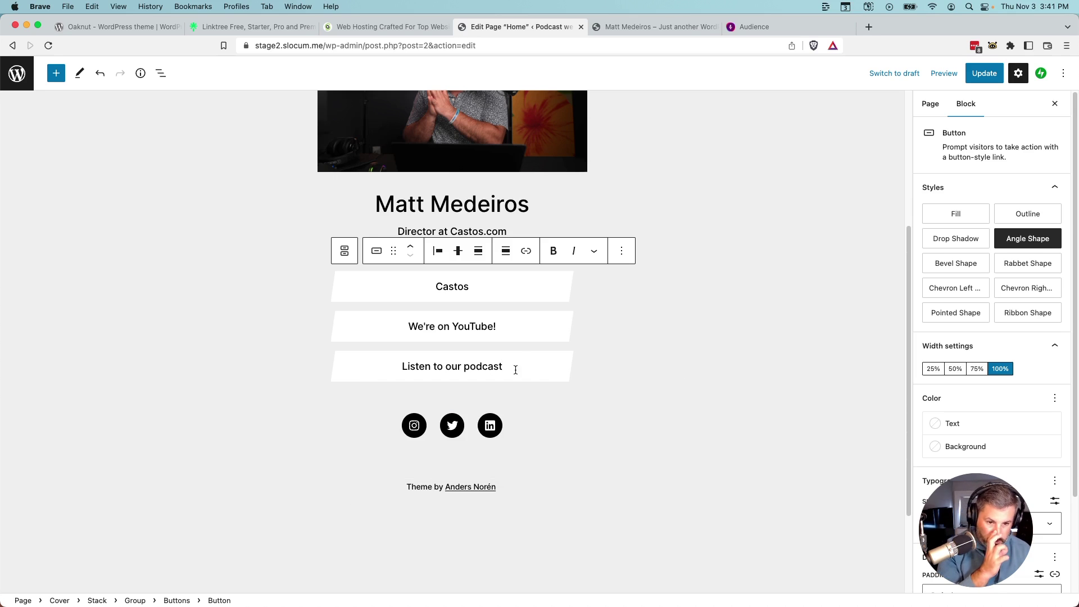
Check the link on the "We're on YouTube!" button and publish the page's button changes.
{"action": "mouse_move", "coordinate": [480, 306]}
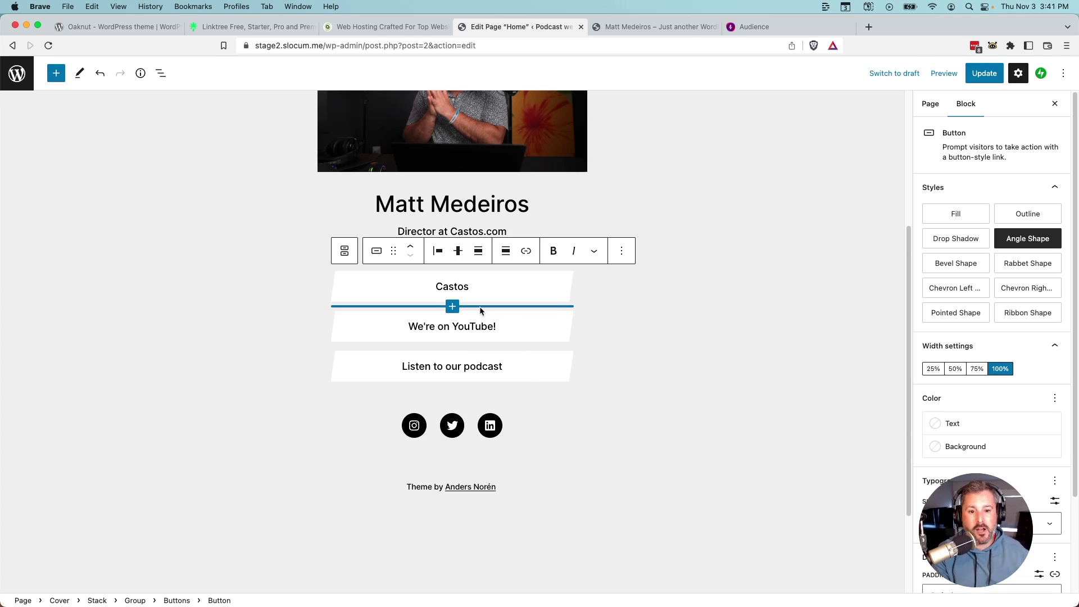
{"action": "left_click", "coordinate": [484, 327]}
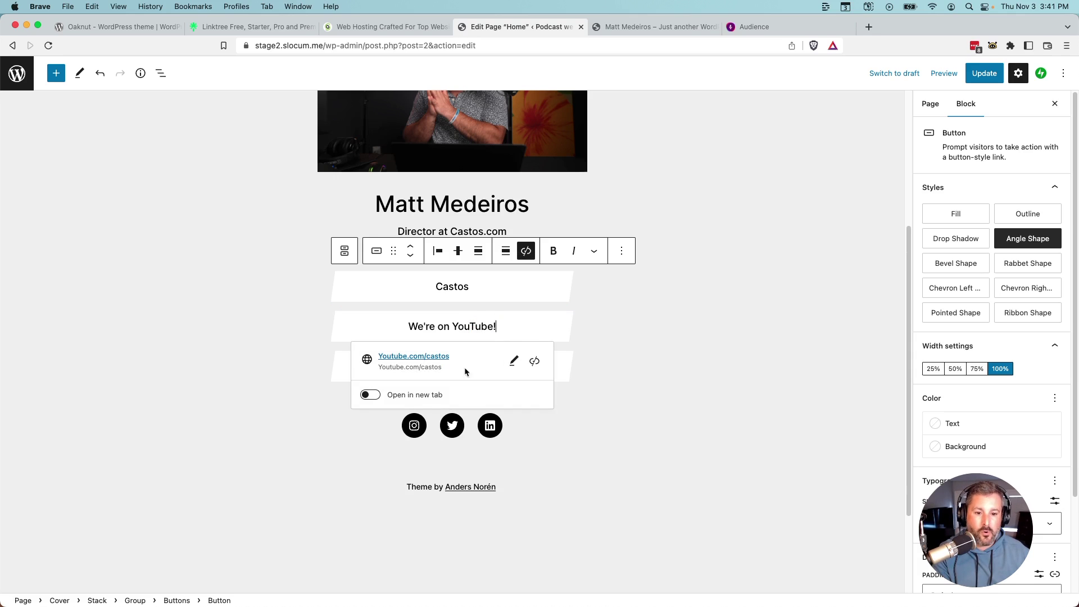
{"action": "left_click", "coordinate": [725, 399]}
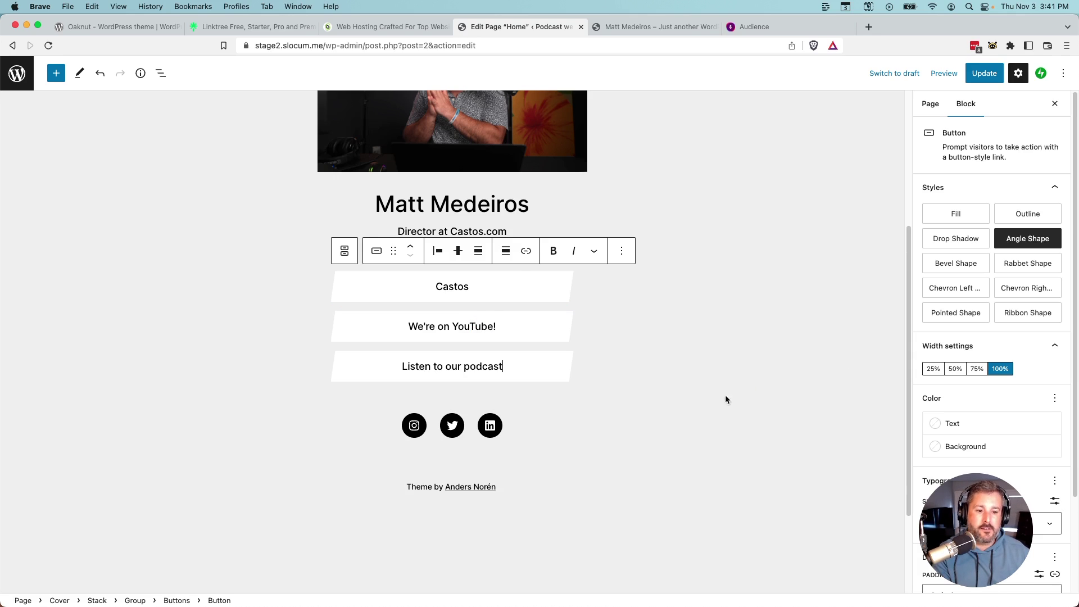
{"action": "left_click", "coordinate": [984, 73]}
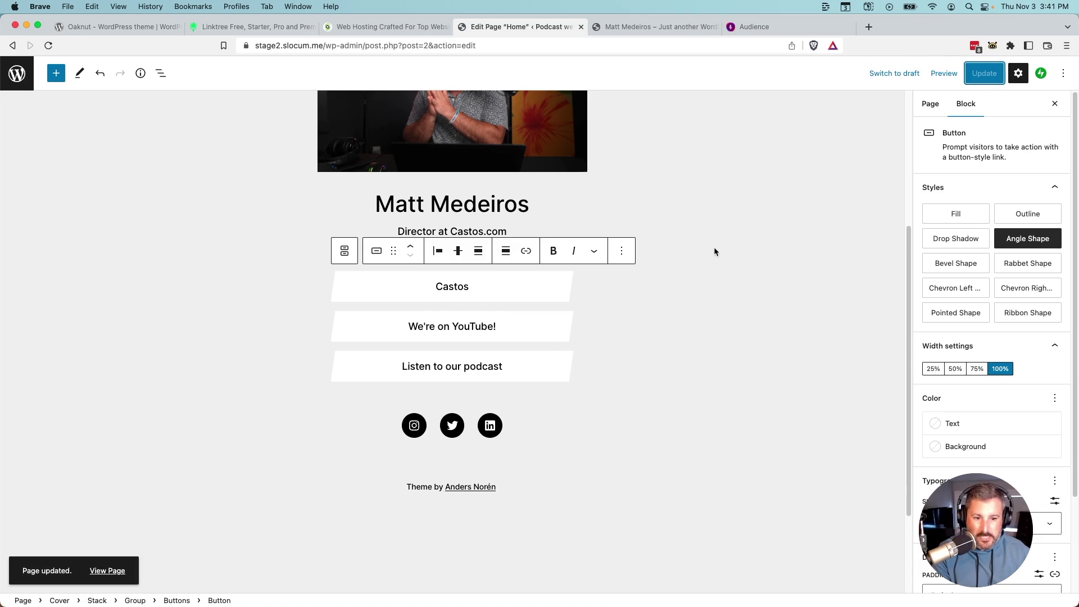
Look through the social icons below the buttons and link the Instagram icon to instagram.com/castos.
{"action": "scroll", "coordinate": [632, 417], "scroll_direction": "up", "scroll_amount": 4}
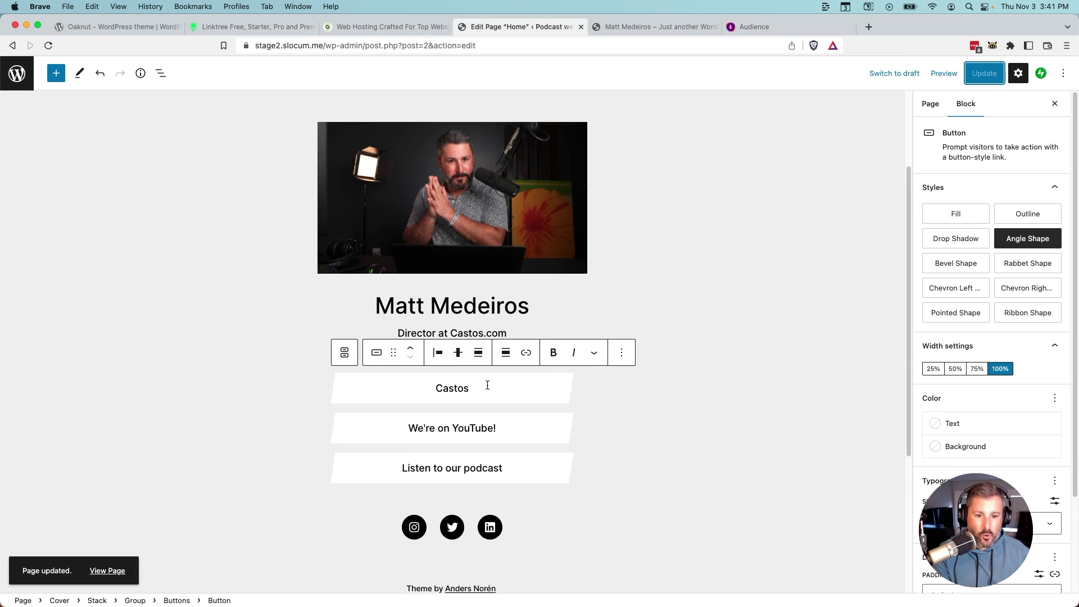
{"action": "scroll", "coordinate": [559, 501], "scroll_direction": "down", "scroll_amount": 1}
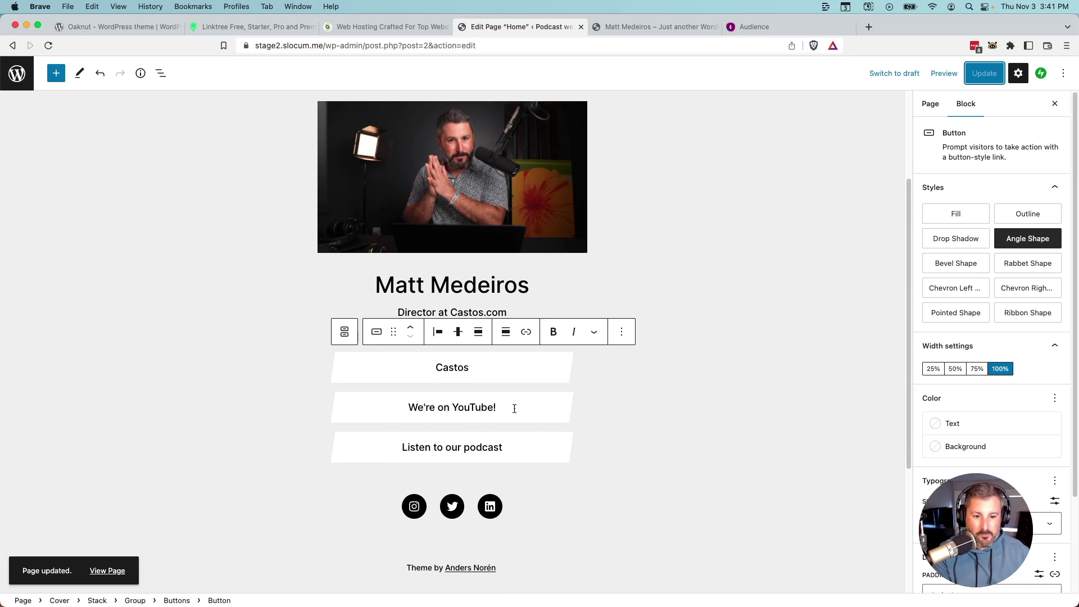
{"action": "scroll", "coordinate": [490, 471], "scroll_direction": "down", "scroll_amount": 4}
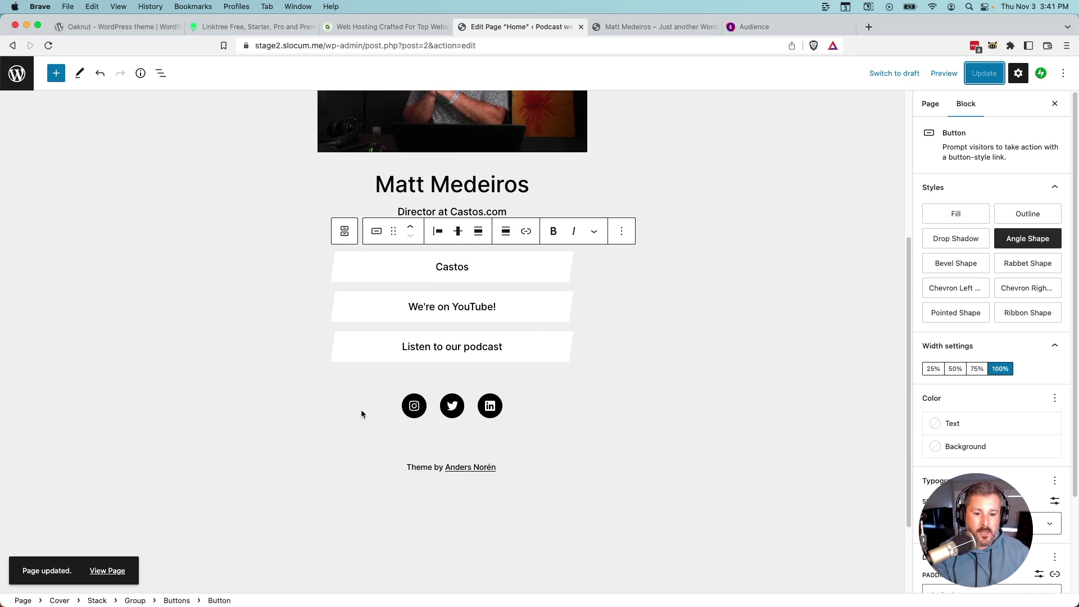
{"action": "left_click", "coordinate": [415, 406]}
{"action": "left_click", "coordinate": [452, 405]}
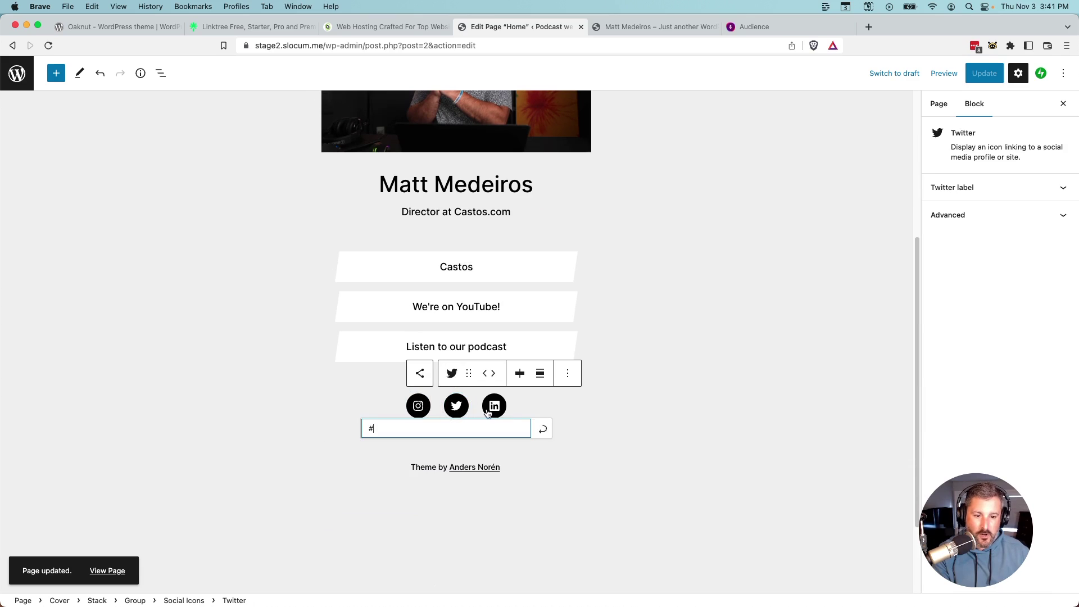
{"action": "left_click", "coordinate": [456, 405]}
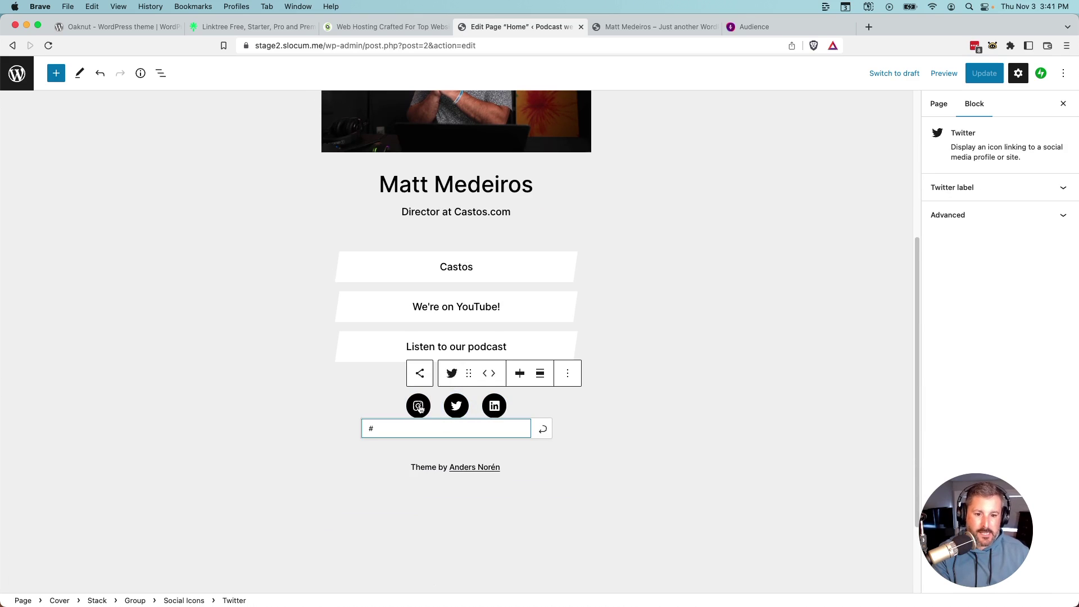
{"action": "left_click", "coordinate": [418, 407]}
{"action": "left_click", "coordinate": [455, 405]}
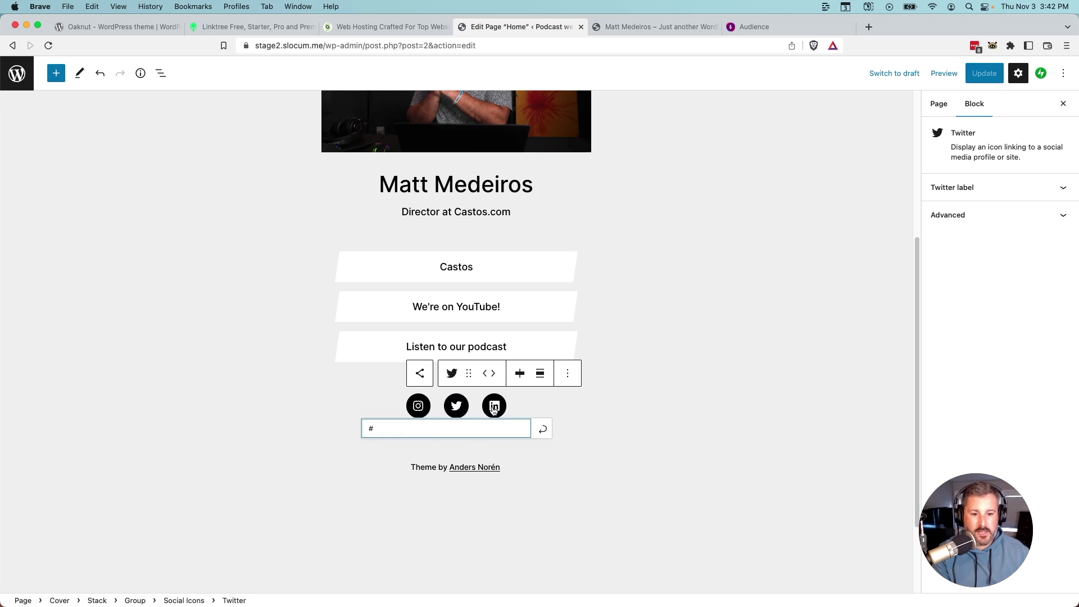
{"action": "left_click", "coordinate": [494, 407]}
{"action": "left_click", "coordinate": [418, 405]}
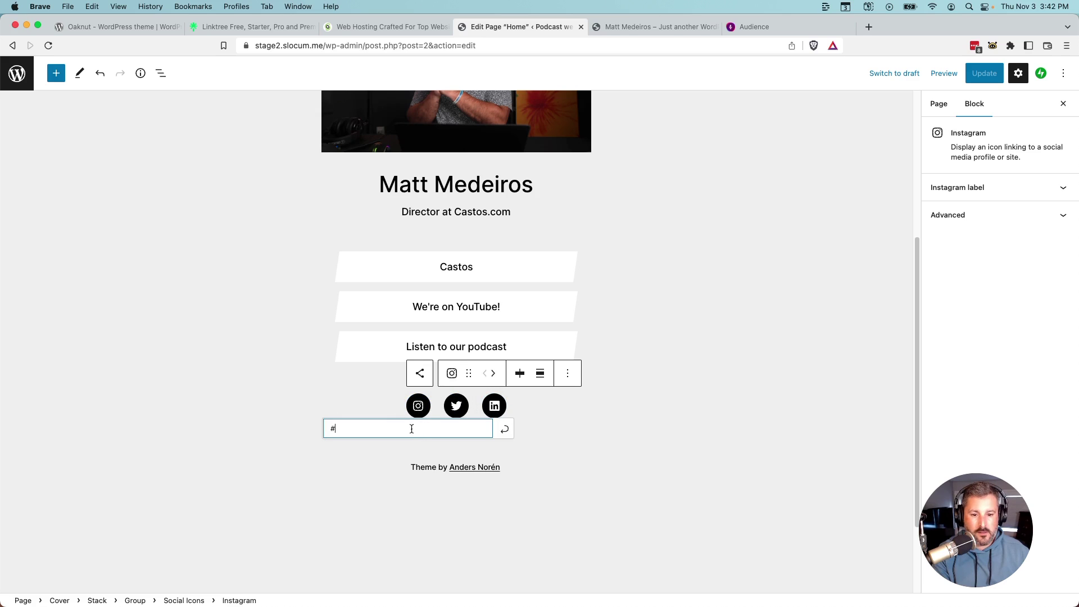
{"action": "double_click", "coordinate": [412, 428]}
{"action": "type", "text": "instagram.com/castos"}
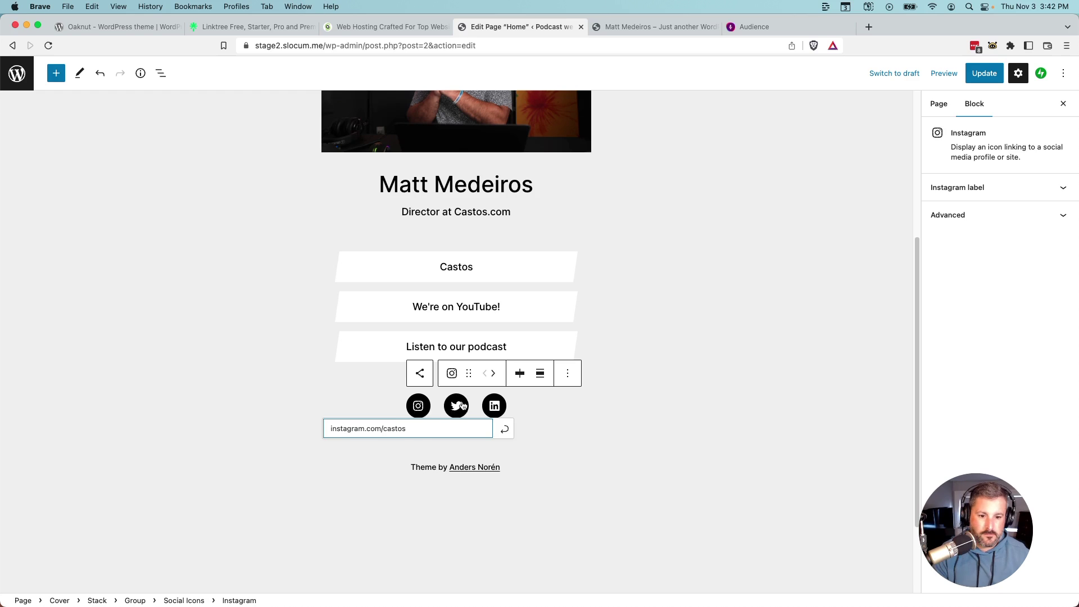
Link the Twitter icon to twitter.com/castoshq and the LinkedIn icon to linkedin.com/castoshq.
{"action": "left_click", "coordinate": [462, 405]}
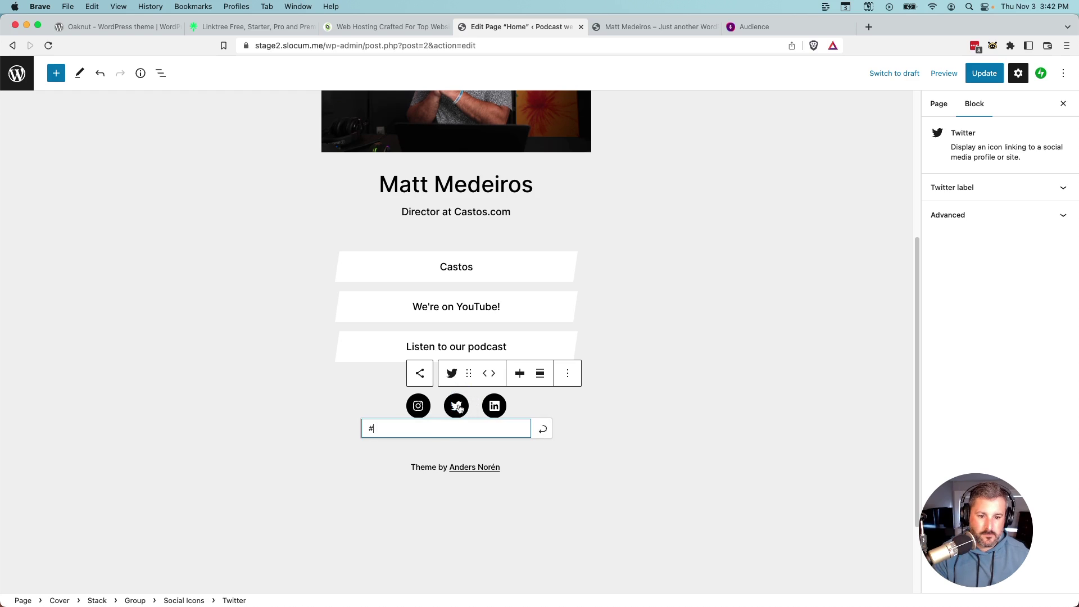
{"action": "double_click", "coordinate": [444, 428]}
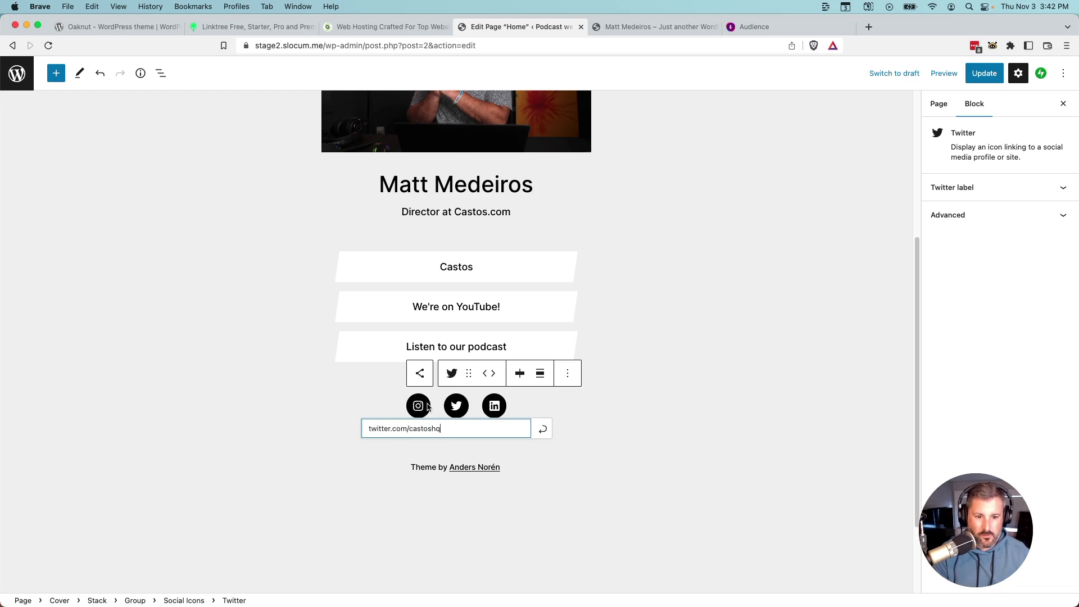
{"action": "left_click", "coordinate": [502, 405]}
{"action": "type", "text": "linkedin.com/castoshq"}
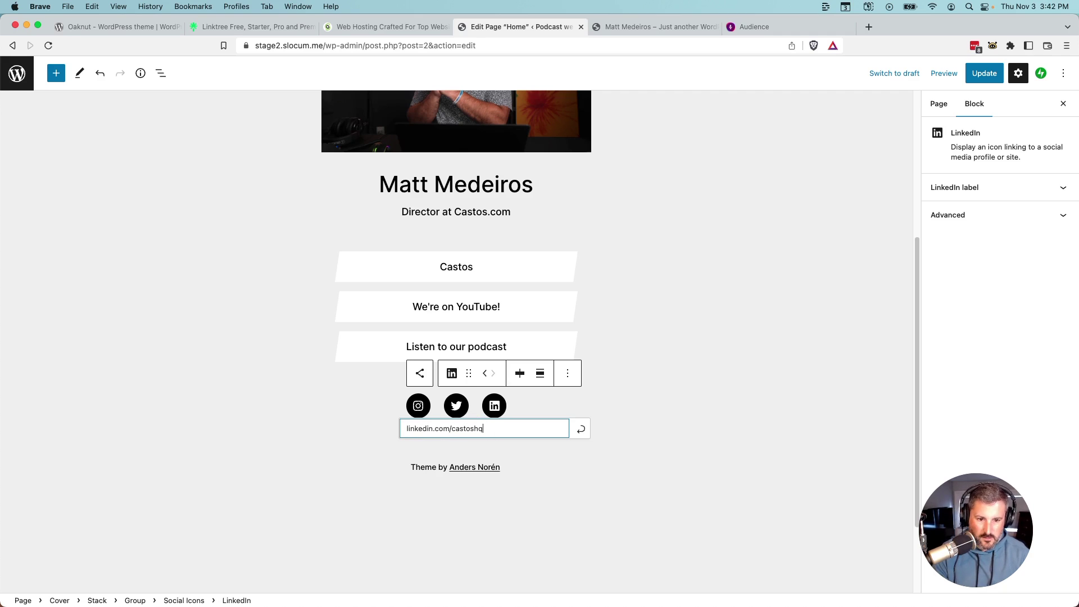
{"action": "left_click", "coordinate": [682, 347]}
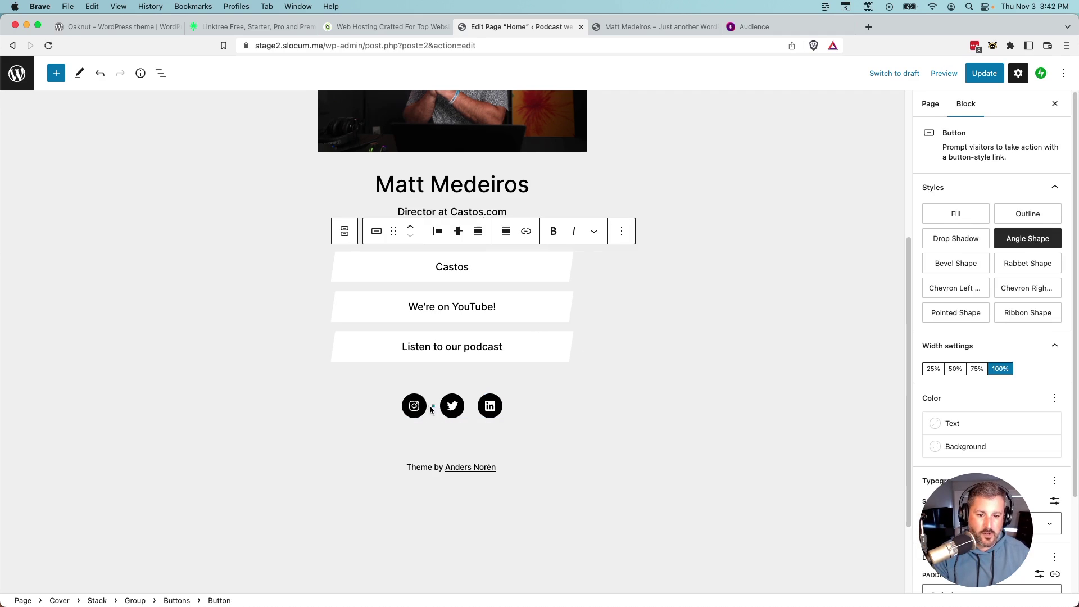
Check the Instagram icon's link and update the page with the new social links.
{"action": "left_click", "coordinate": [451, 405]}
{"action": "left_click", "coordinate": [949, 187]}
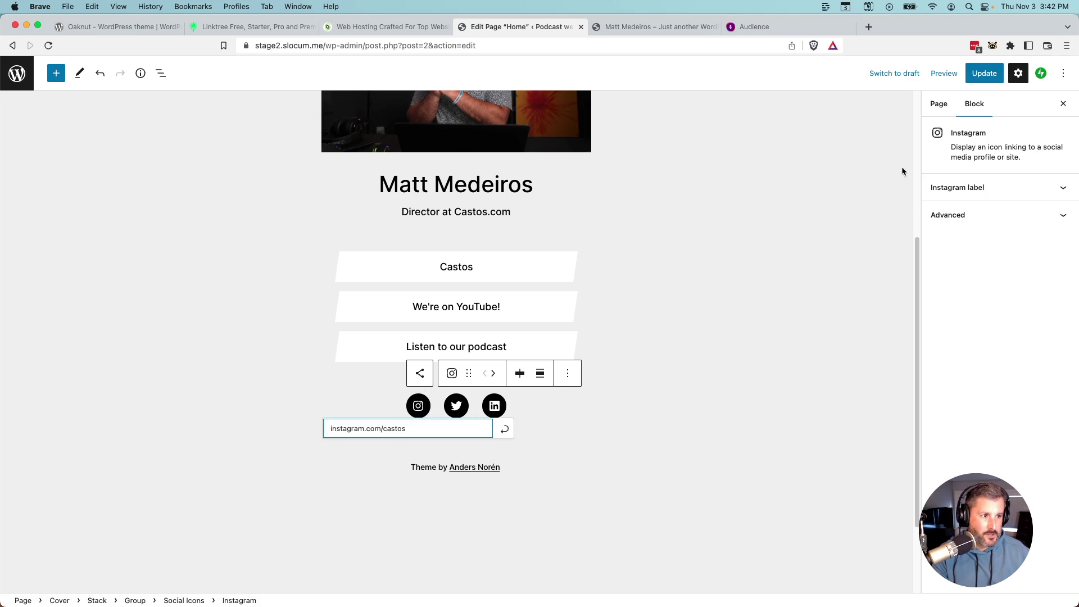
{"action": "left_click", "coordinate": [938, 103]}
{"action": "scroll", "coordinate": [691, 325], "scroll_direction": "up", "scroll_amount": 5}
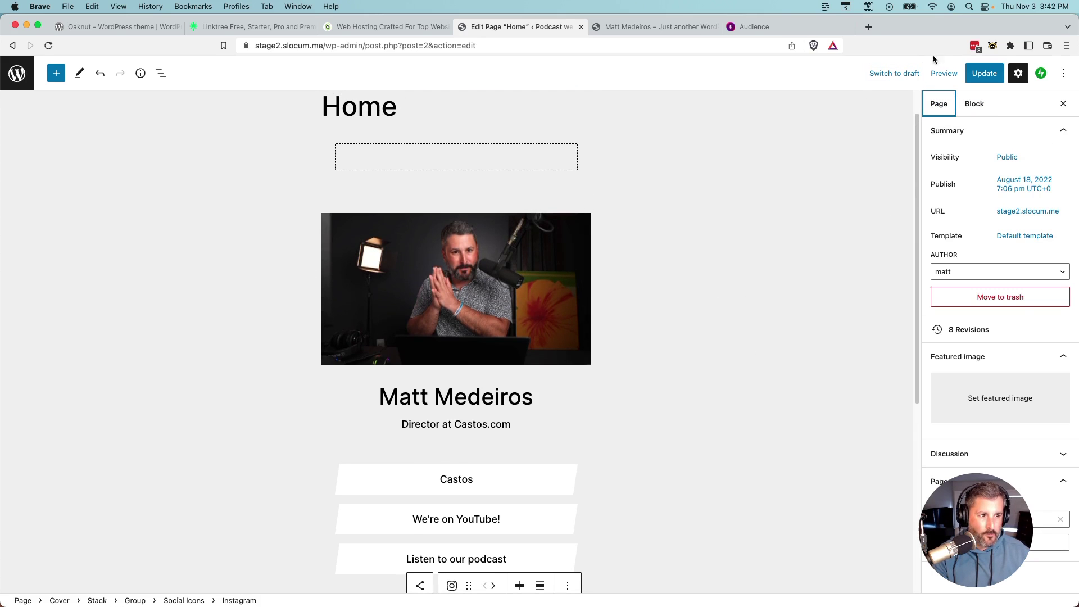
{"action": "left_click", "coordinate": [984, 73]}
Preview the page in a new tab and review it from the header to the footer.
{"action": "left_click", "coordinate": [943, 73]}
{"action": "left_click", "coordinate": [898, 175]}
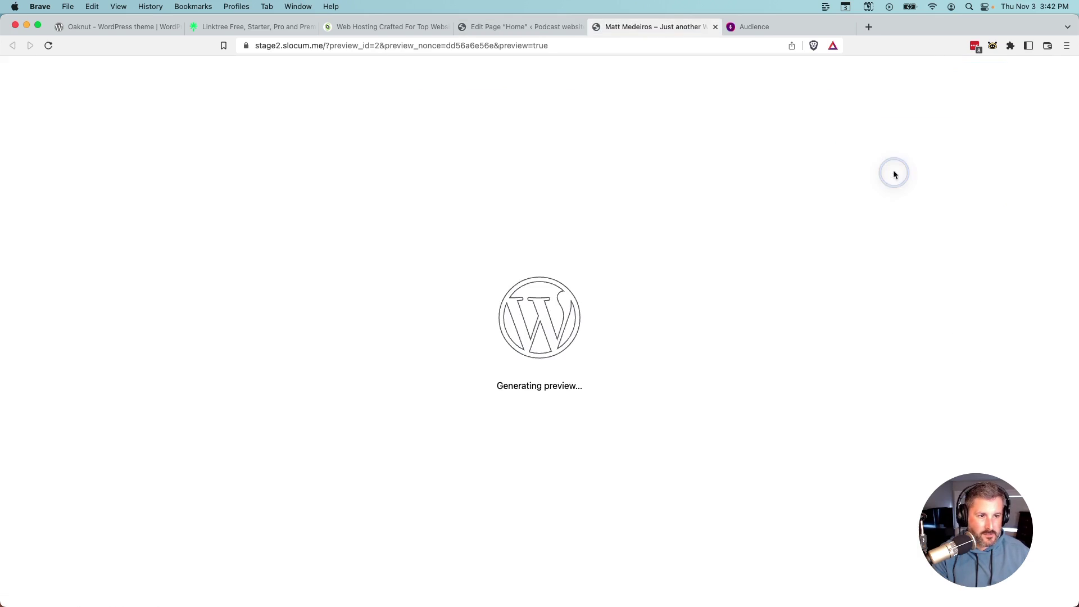
{"action": "scroll", "coordinate": [614, 337], "scroll_direction": "down", "scroll_amount": 5}
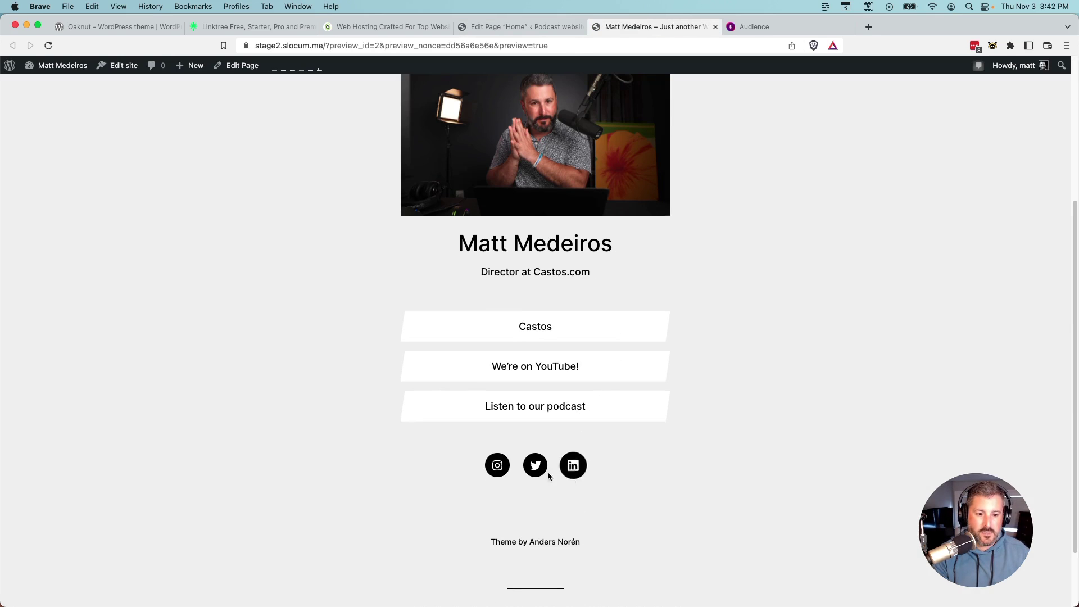
{"action": "scroll", "coordinate": [594, 461], "scroll_direction": "down", "scroll_amount": 3}
{"action": "scroll", "coordinate": [532, 437], "scroll_direction": "up", "scroll_amount": 10}
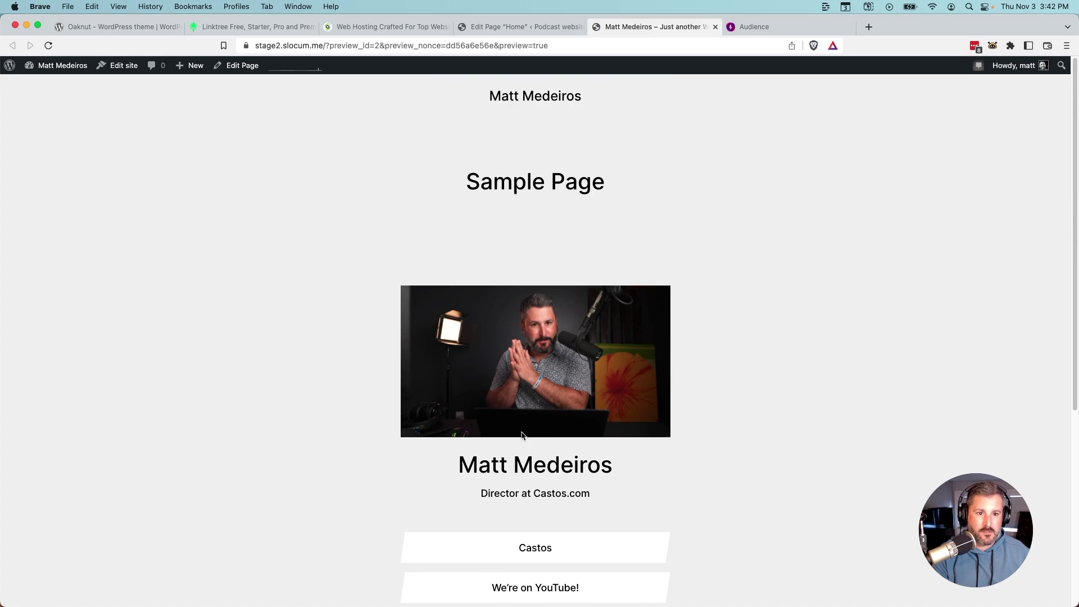
Return to the page editor and create a custom template named "Blank template" for the Home page.
{"action": "left_click", "coordinate": [531, 28]}
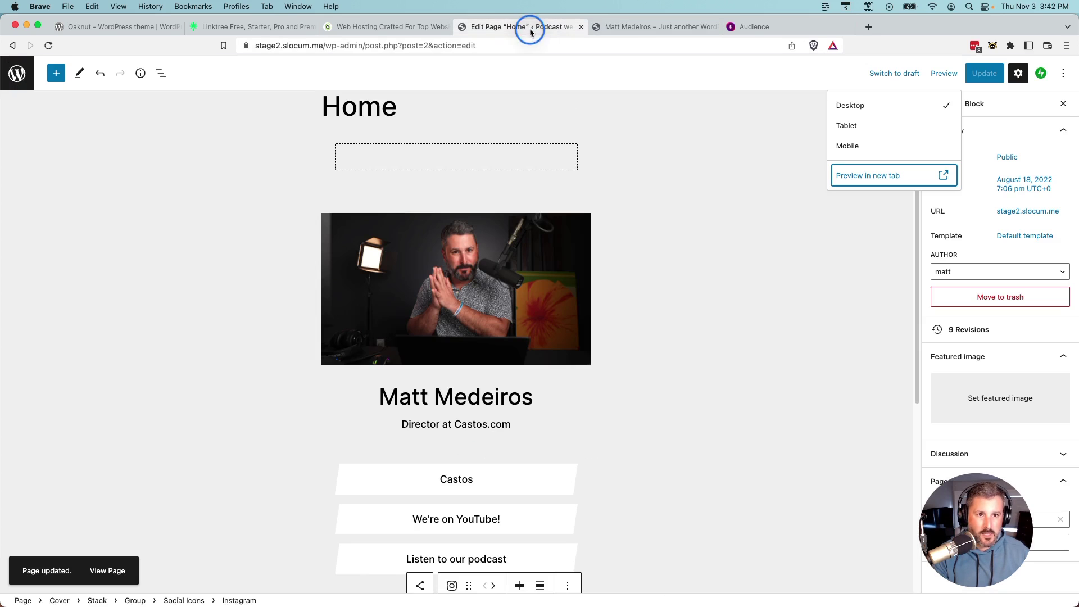
{"action": "left_click", "coordinate": [761, 295]}
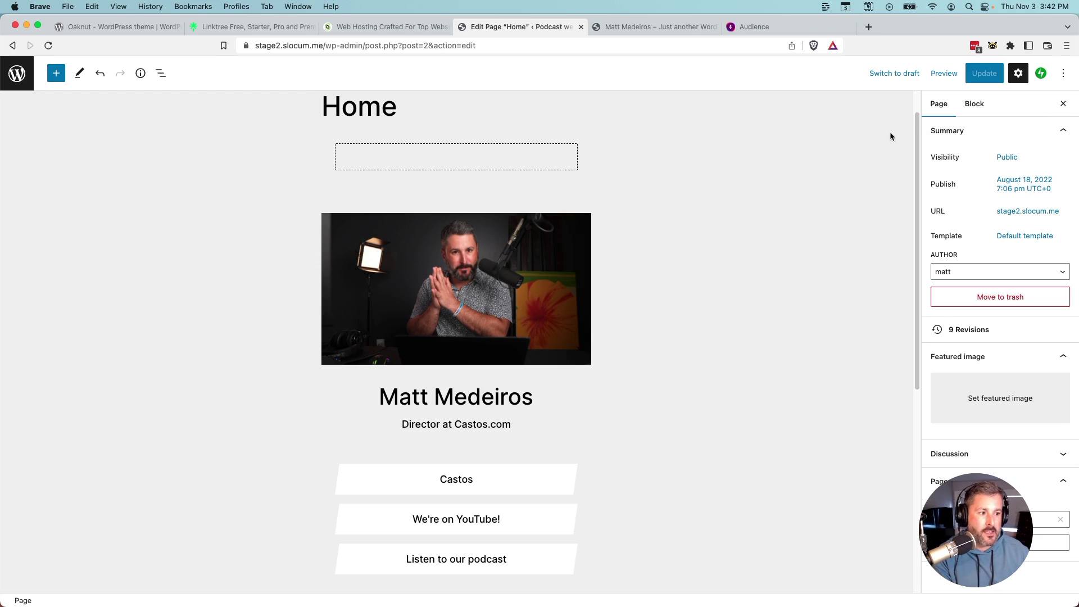
{"action": "left_click", "coordinate": [1026, 240]}
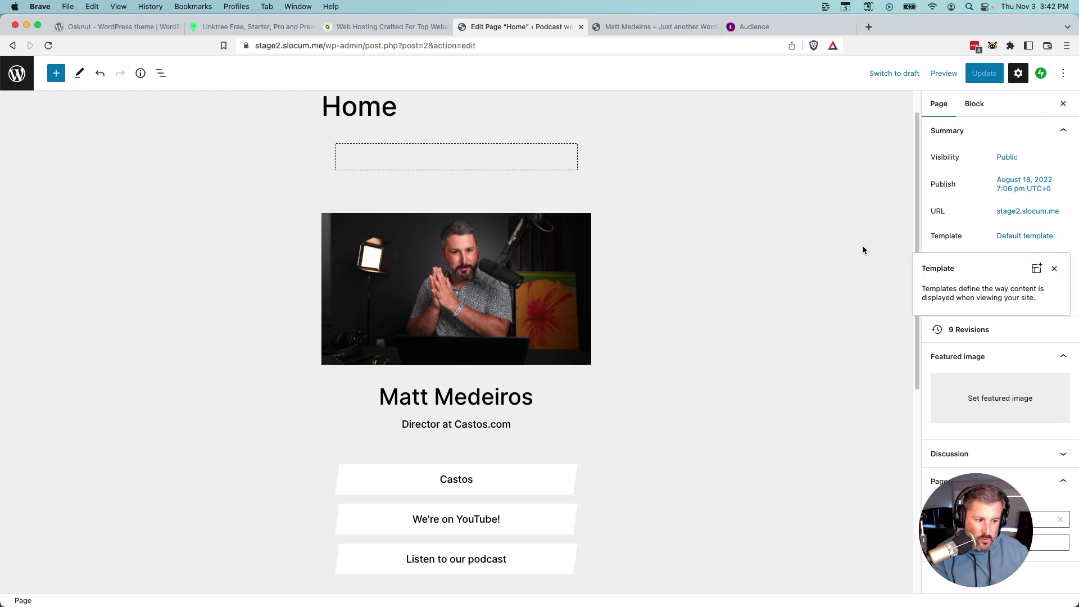
{"action": "left_click", "coordinate": [705, 219]}
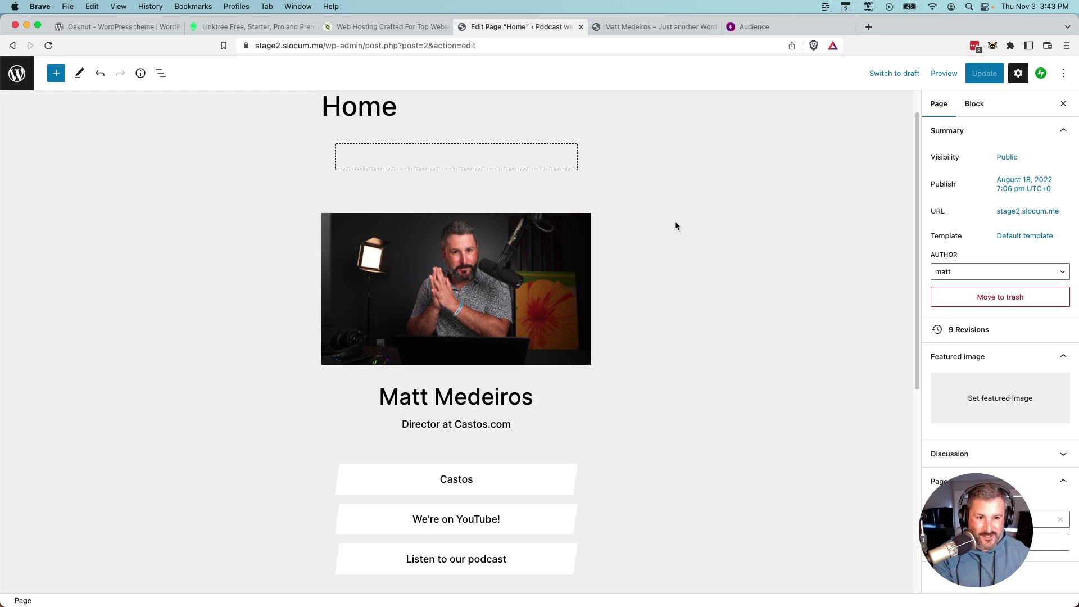
{"action": "left_click", "coordinate": [1017, 240]}
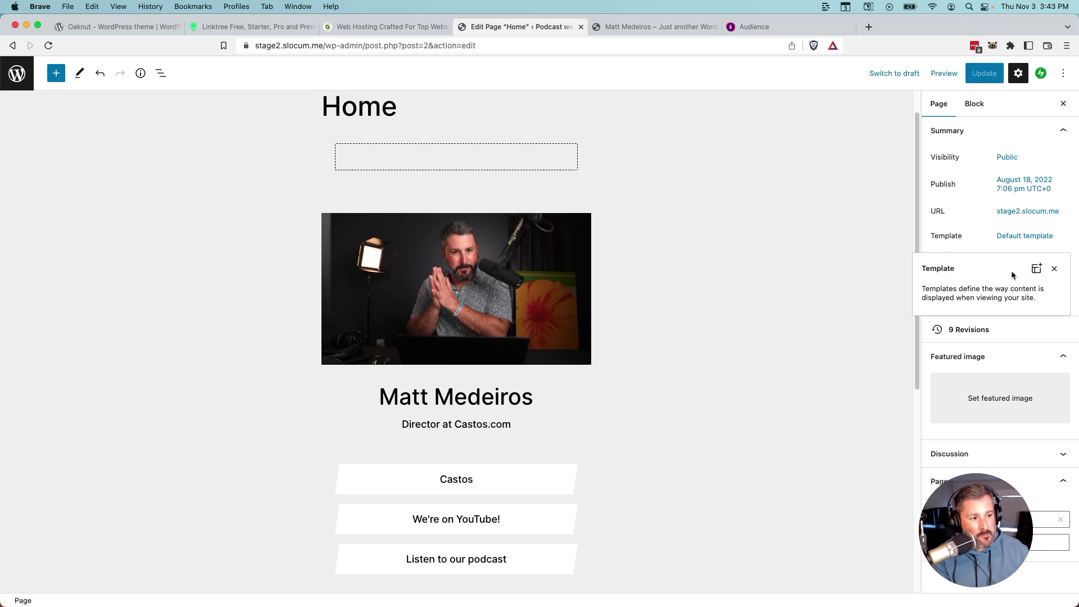
{"action": "left_click", "coordinate": [1037, 273]}
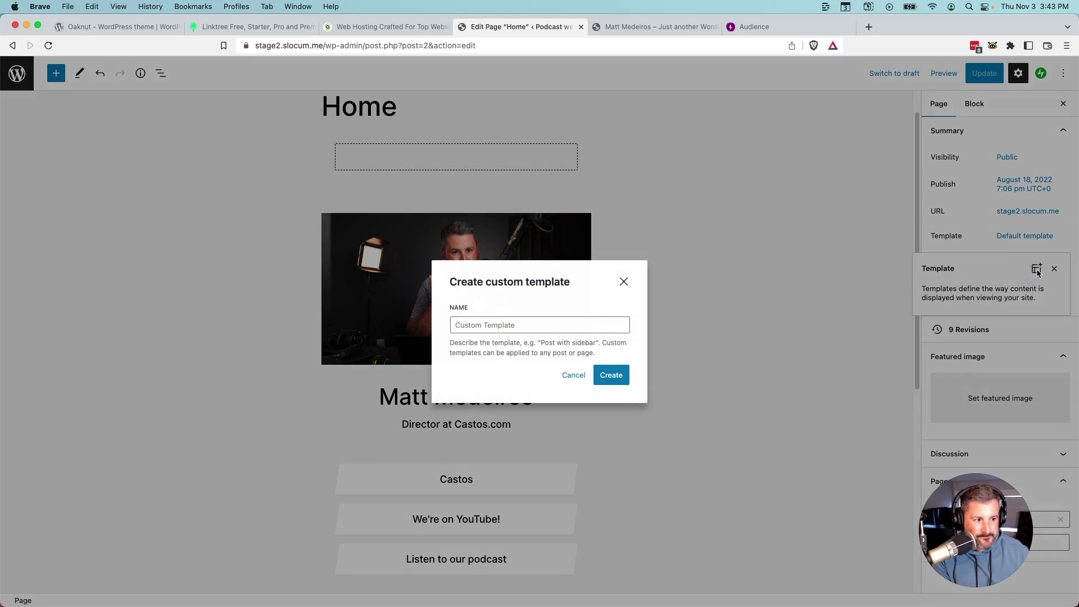
{"action": "left_click", "coordinate": [486, 326]}
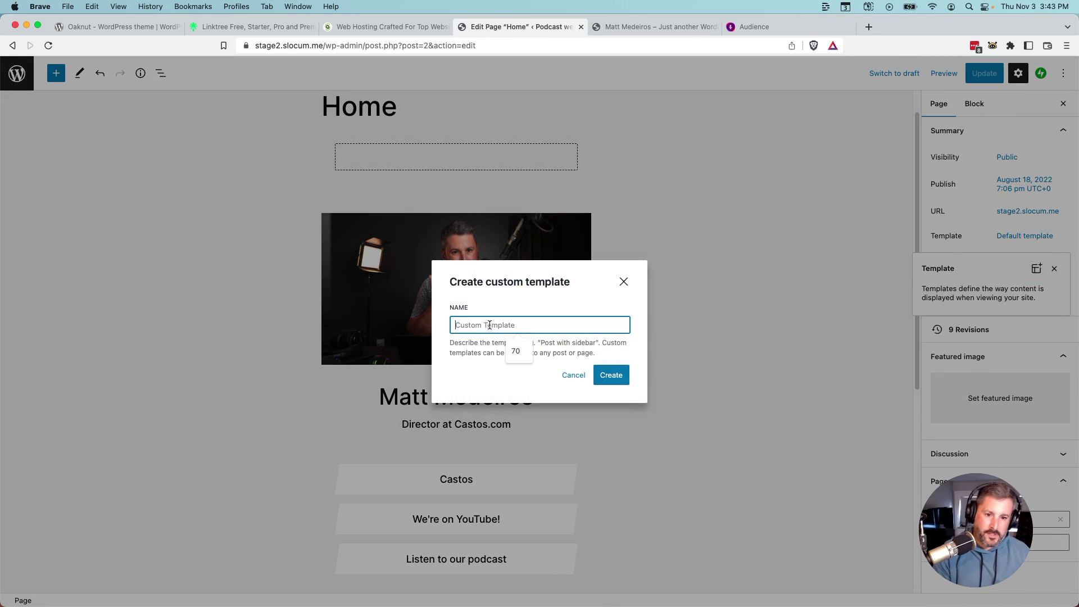
{"action": "type", "text": "Blank template"}
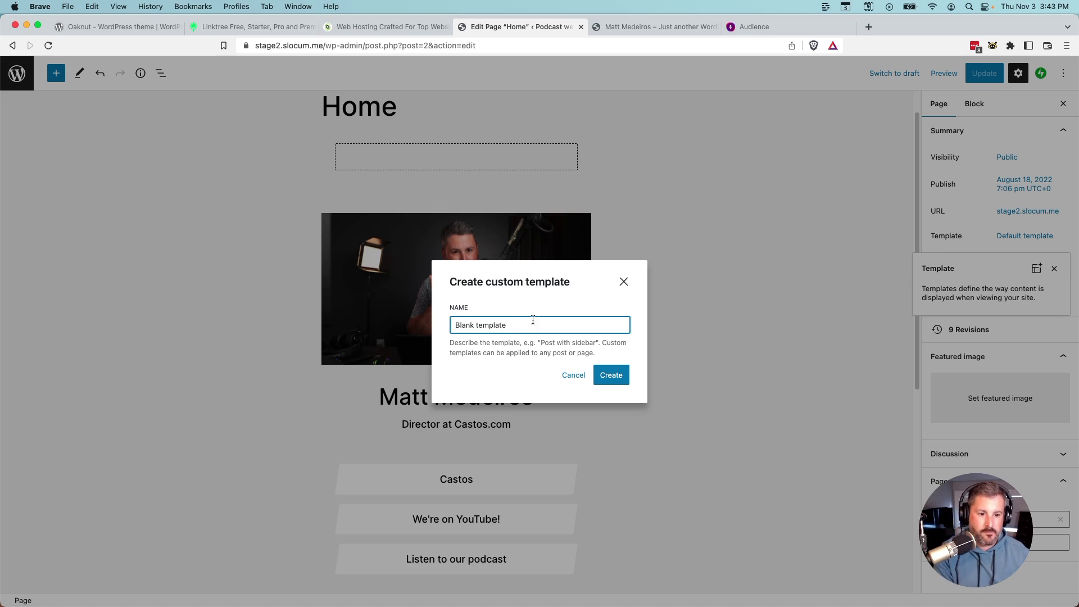
{"action": "left_click", "coordinate": [615, 375]}
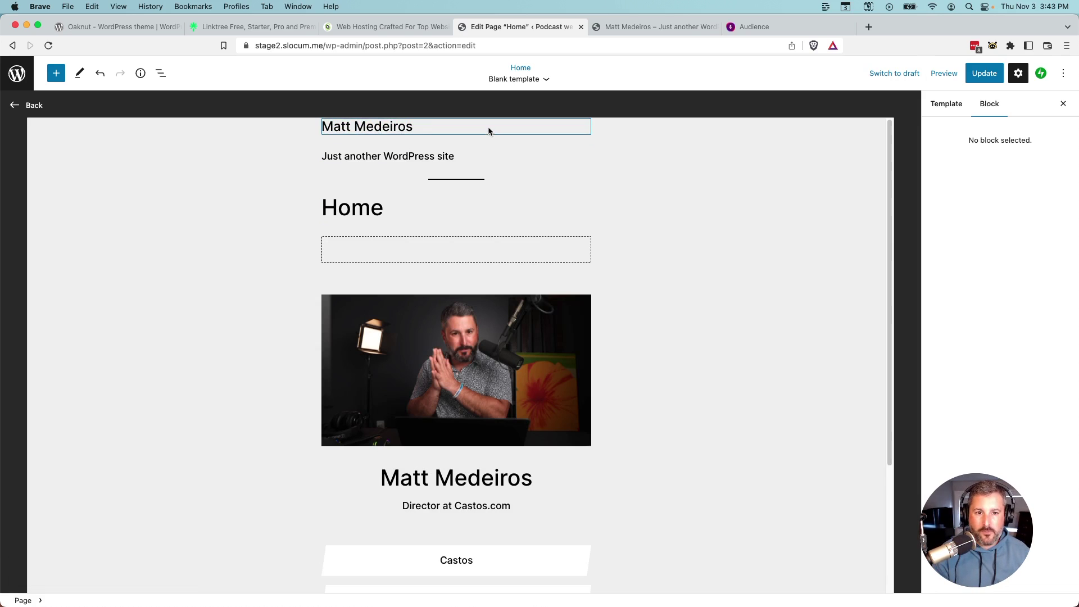
Remove the group with the site title and tagline and the separator below it from the Blank template.
{"action": "left_click", "coordinate": [161, 73]}
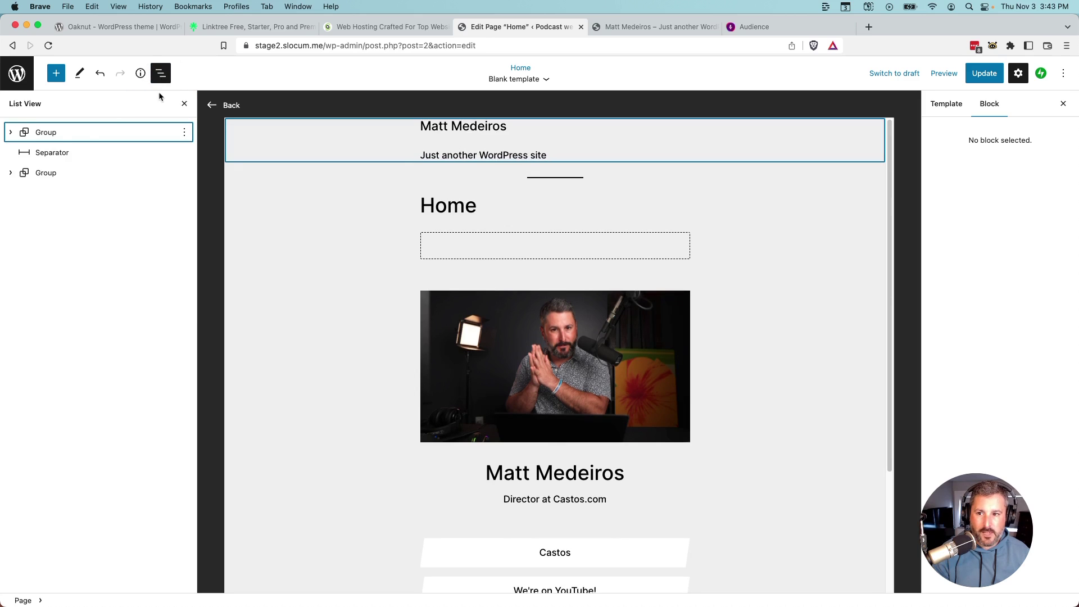
{"action": "left_click", "coordinate": [11, 132]}
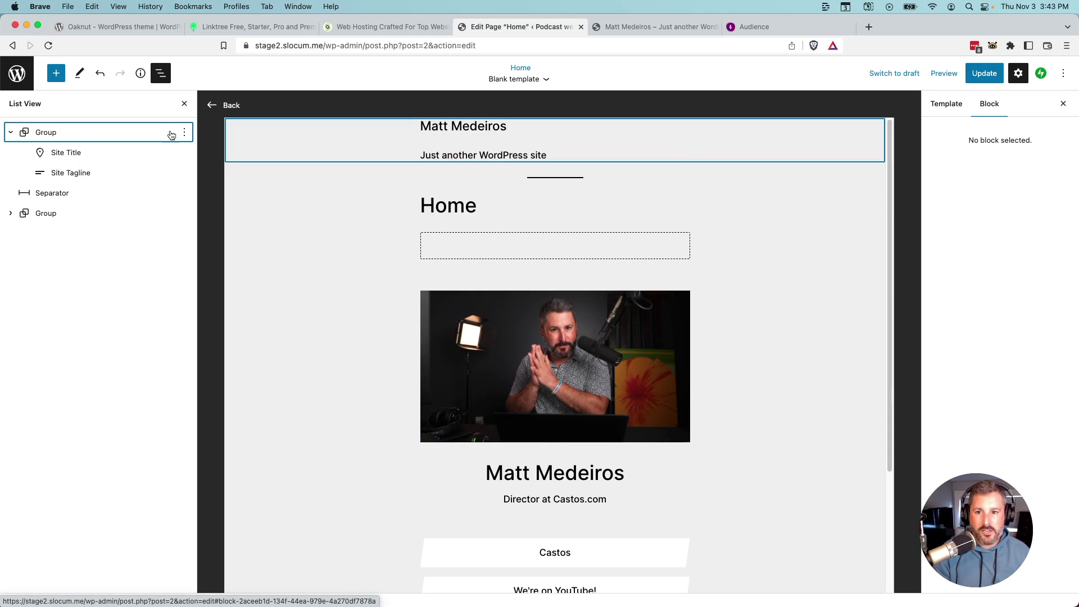
{"action": "left_click", "coordinate": [184, 132]}
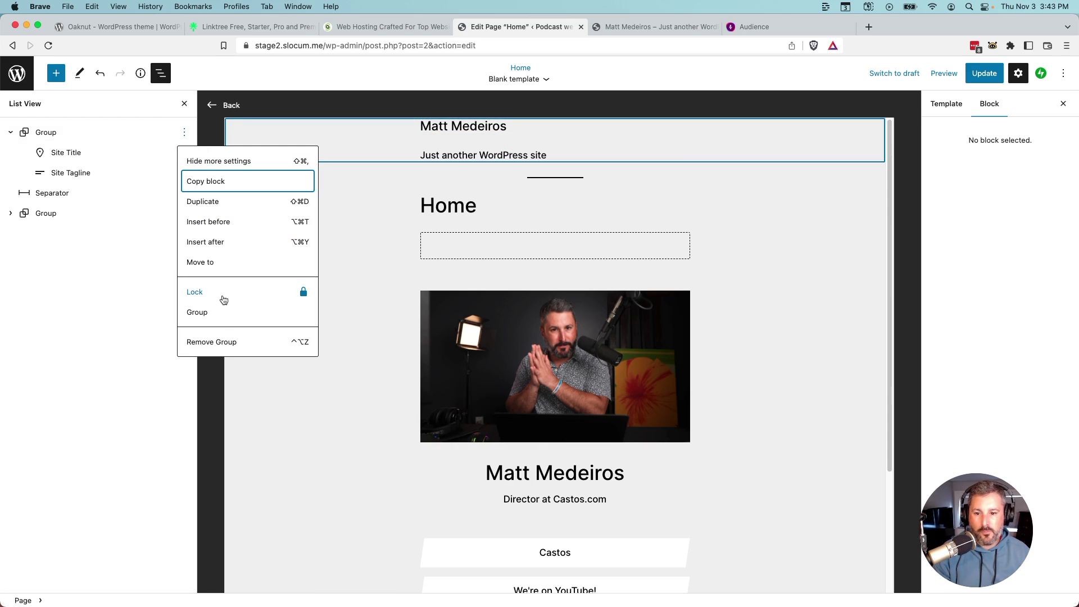
{"action": "left_click", "coordinate": [229, 343]}
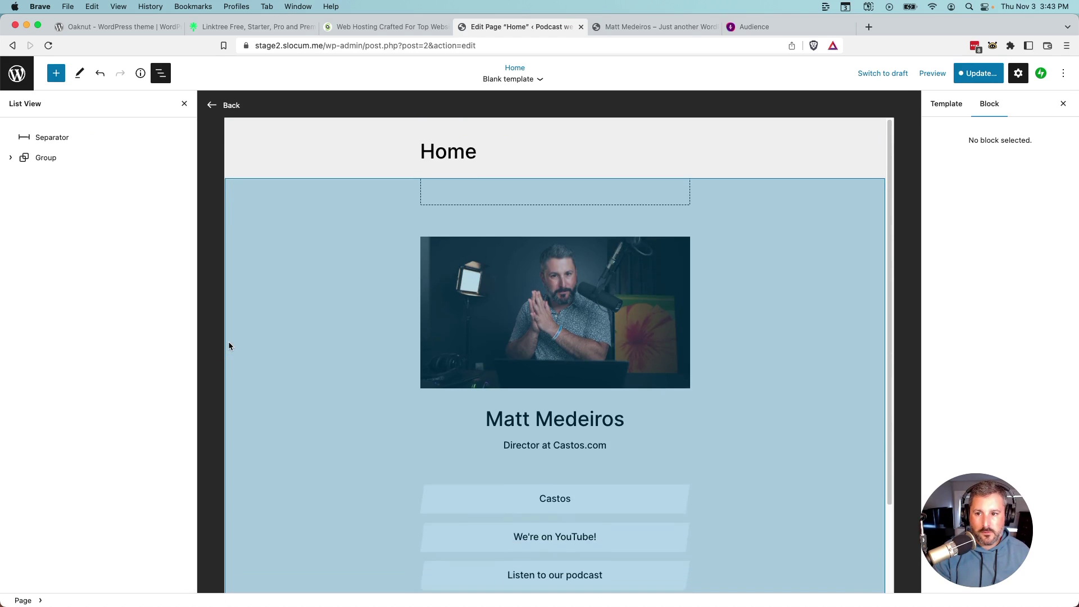
{"action": "left_click", "coordinate": [185, 132]}
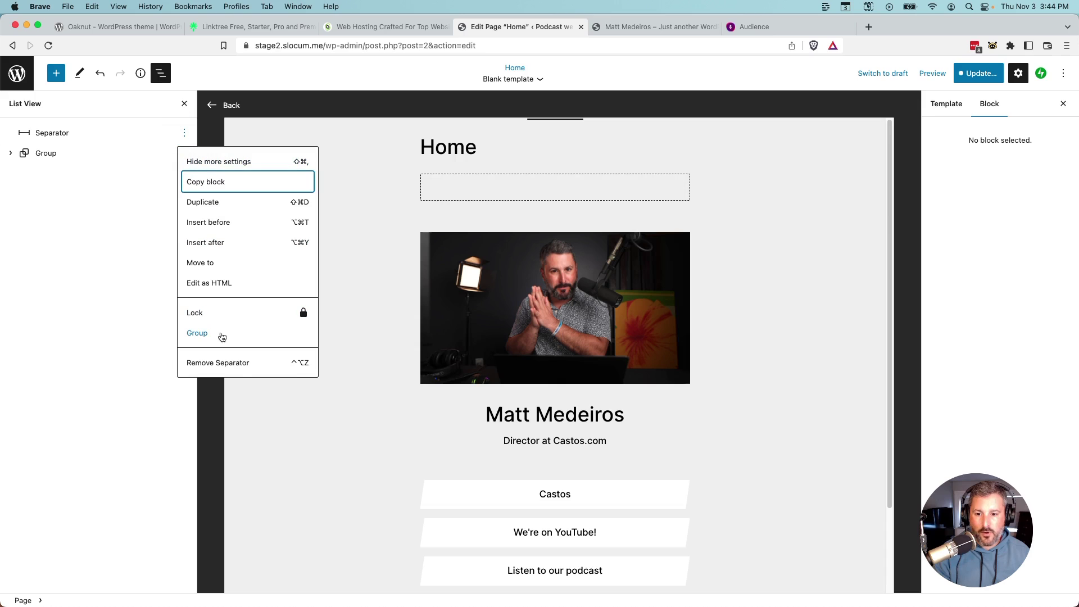
{"action": "left_click", "coordinate": [232, 362]}
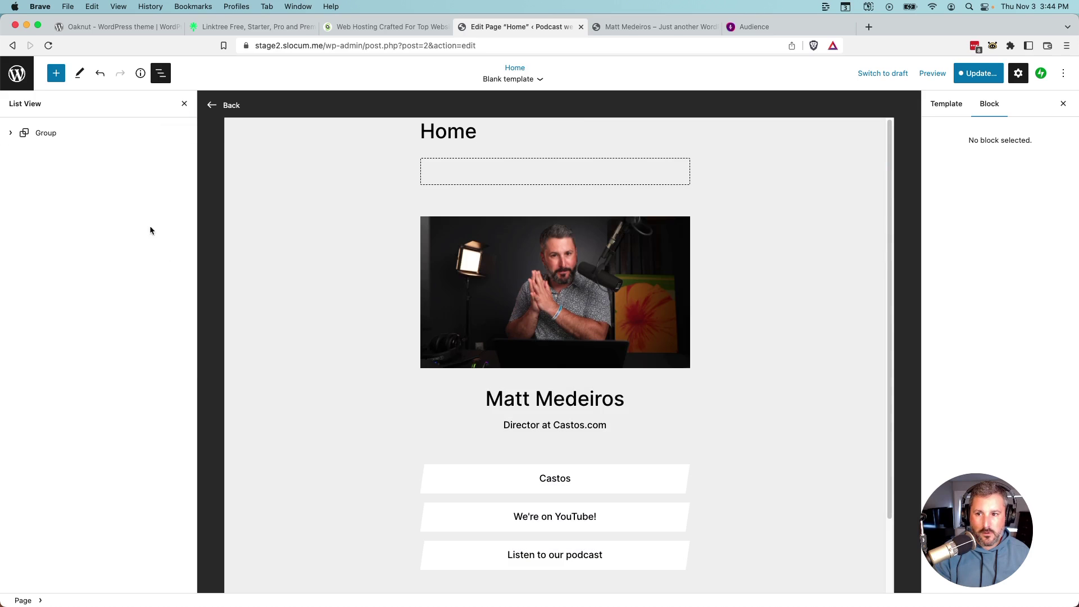
Remove the nested group that holds the post title from the Blank template.
{"action": "left_click", "coordinate": [11, 134]}
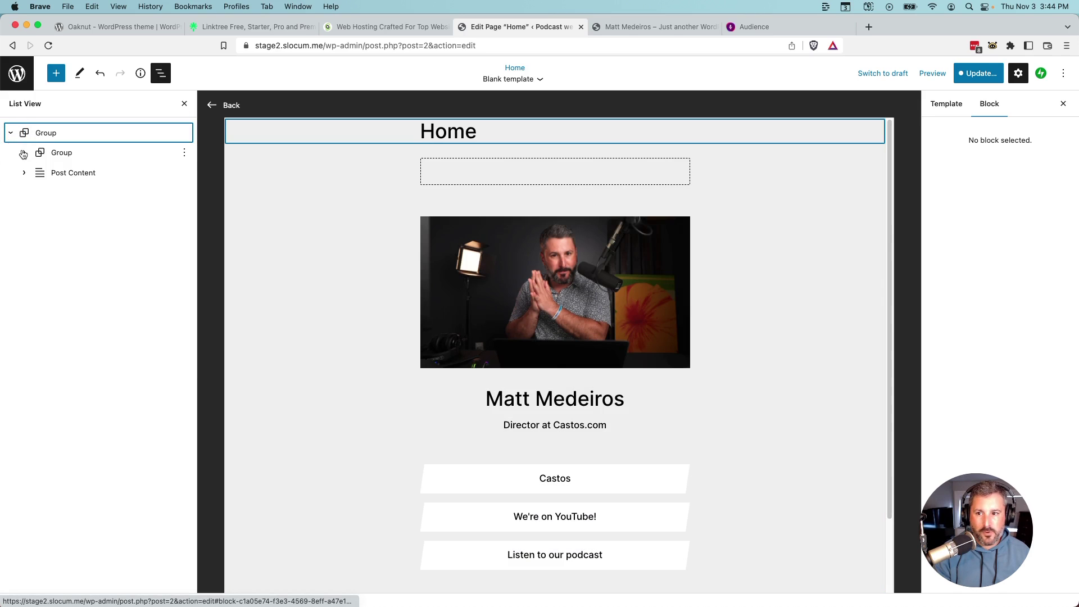
{"action": "left_click", "coordinate": [25, 153]}
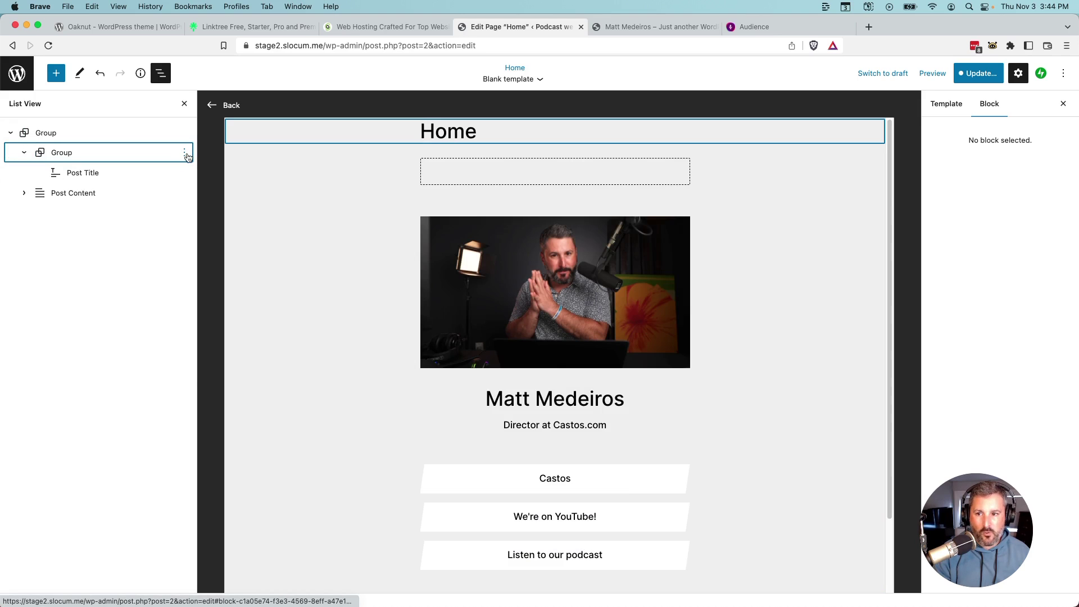
{"action": "left_click", "coordinate": [184, 153]}
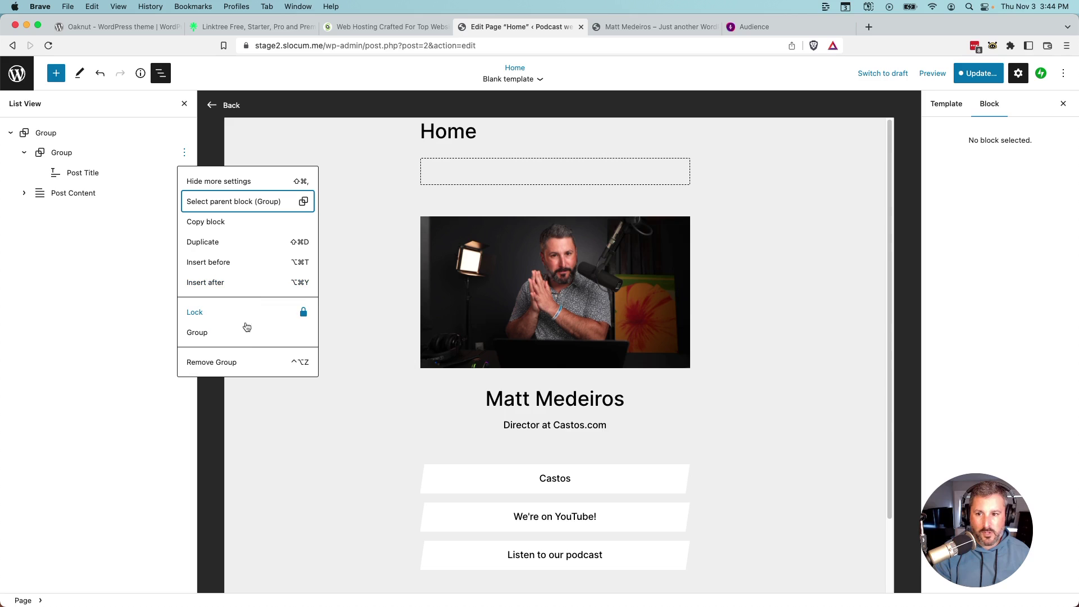
{"action": "left_click", "coordinate": [241, 362]}
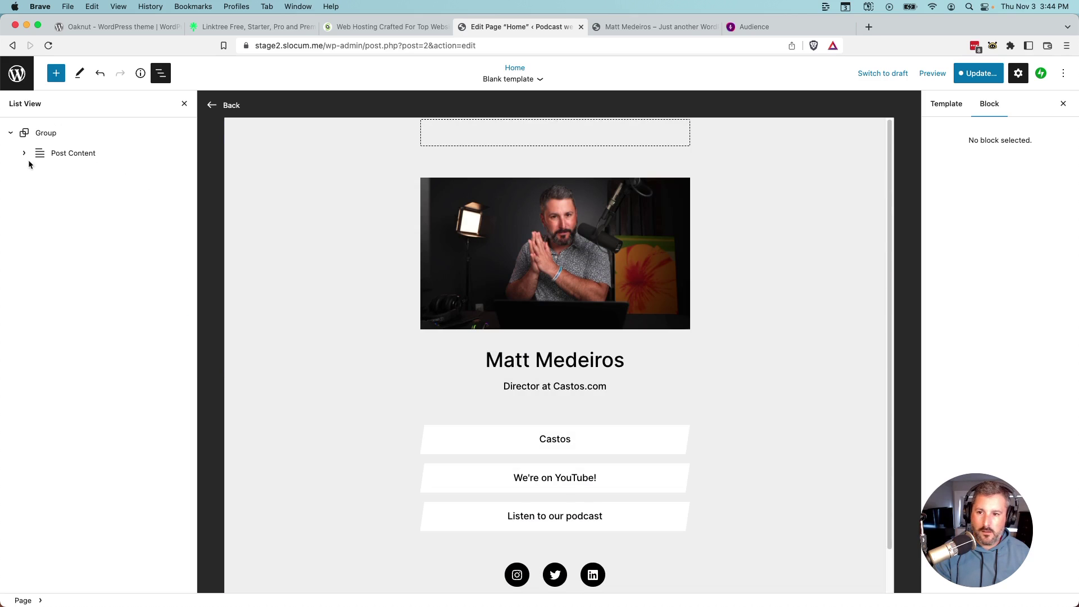
Check the template's remaining post content and save both the Blank template and the Home page.
{"action": "left_click", "coordinate": [24, 153]}
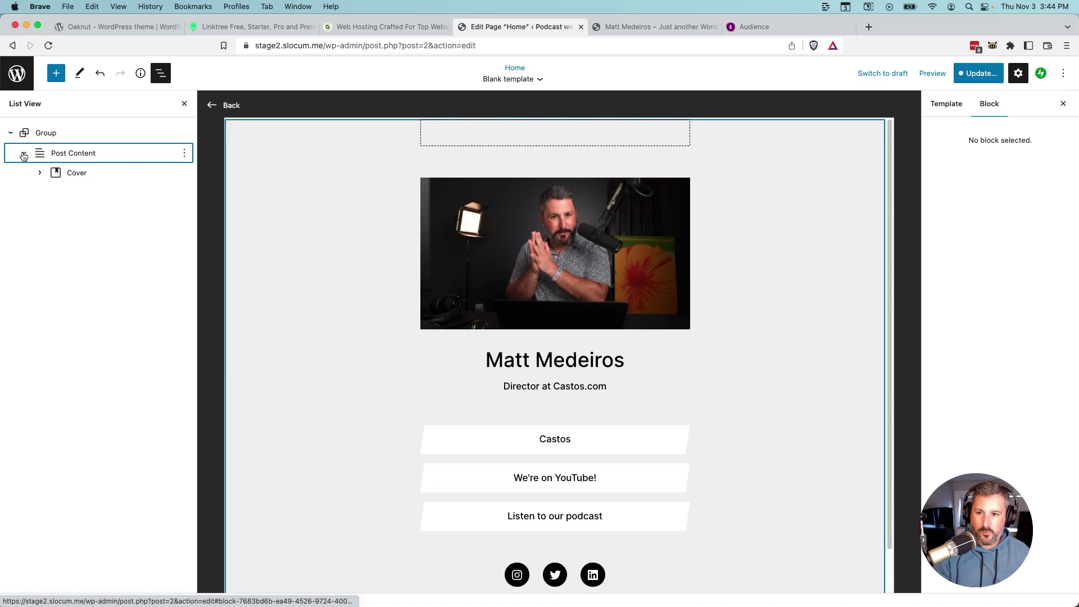
{"action": "scroll", "coordinate": [518, 393], "scroll_direction": "down", "scroll_amount": 1}
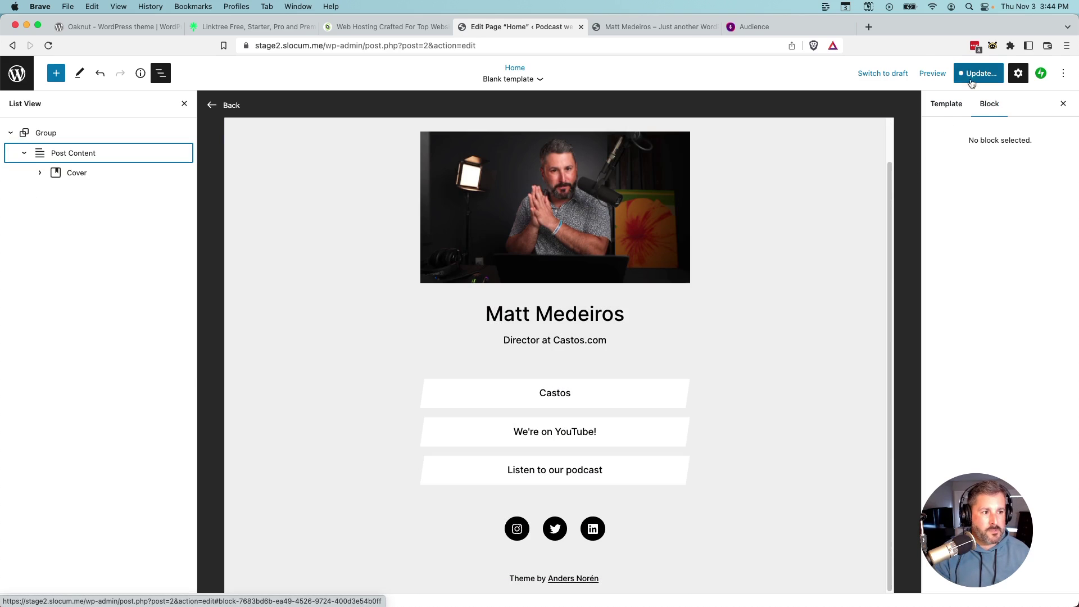
{"action": "left_click", "coordinate": [973, 75]}
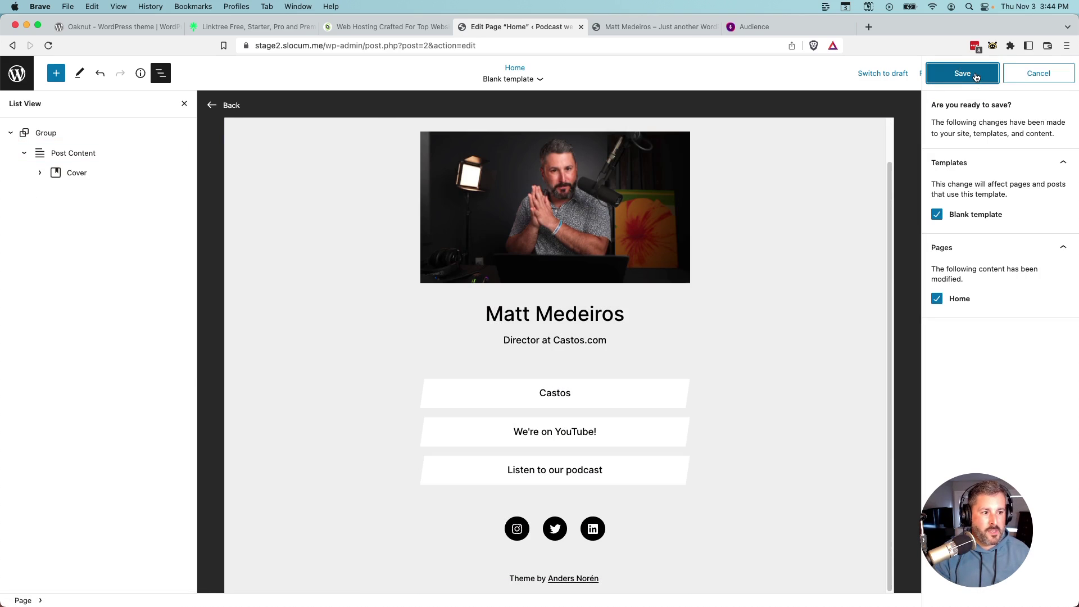
{"action": "left_click", "coordinate": [981, 75]}
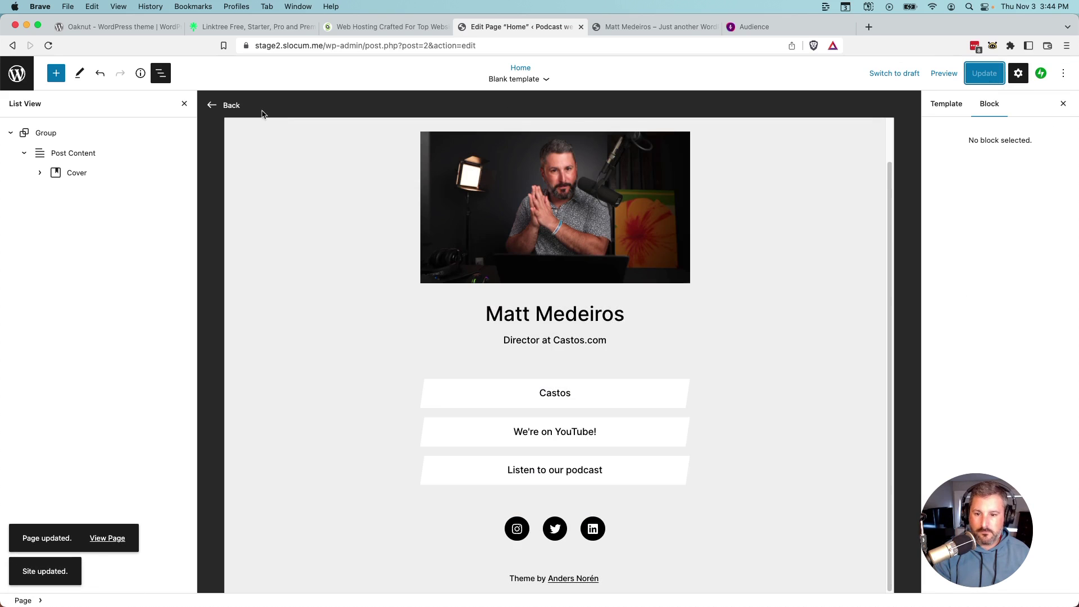
Leave template editing and check which template is assigned to the Home page in its page settings.
{"action": "left_click", "coordinate": [225, 107]}
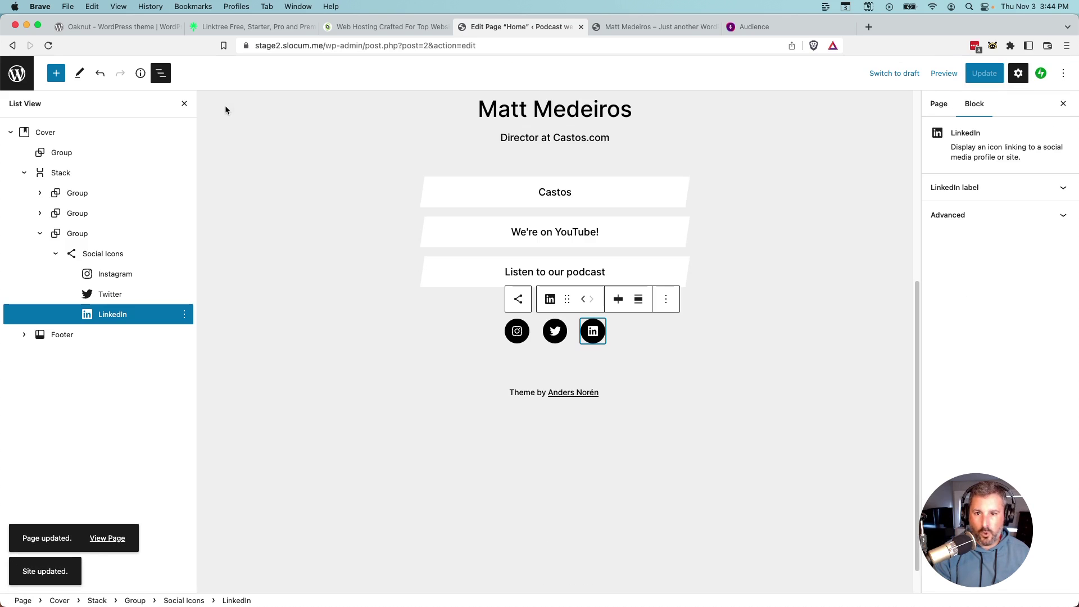
{"action": "left_click", "coordinate": [939, 103]}
{"action": "scroll", "coordinate": [768, 332], "scroll_direction": "up", "scroll_amount": 6}
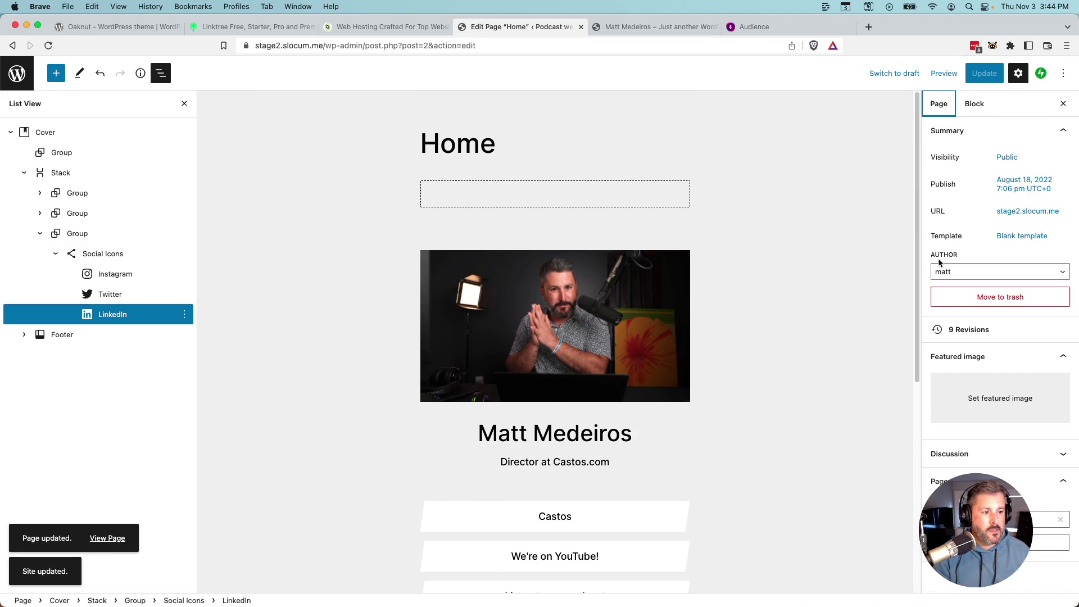
{"action": "left_click", "coordinate": [1021, 236]}
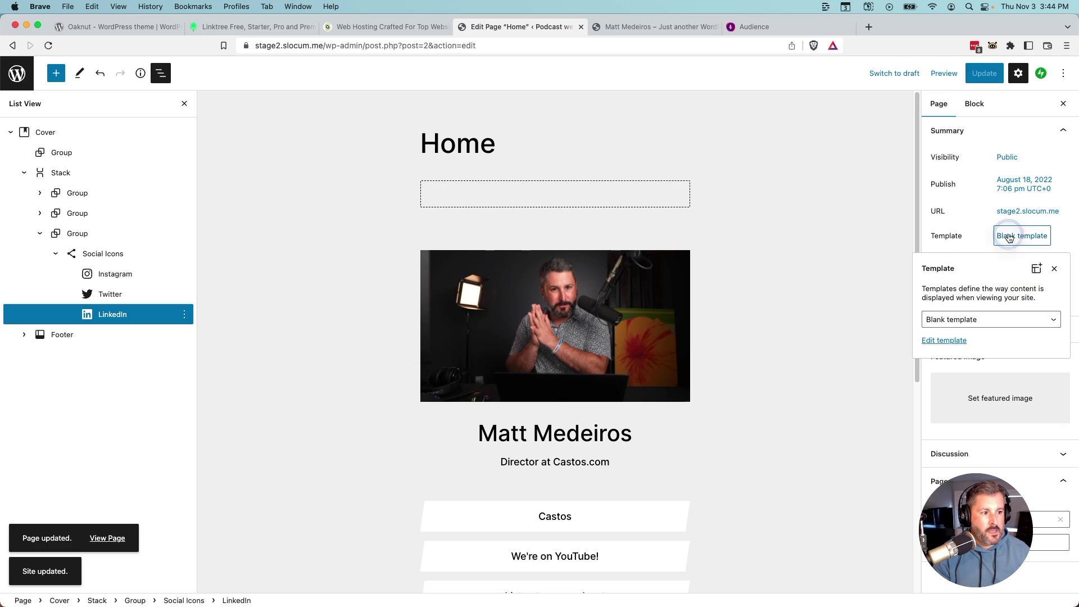
{"action": "left_click", "coordinate": [969, 319]}
{"action": "left_click", "coordinate": [969, 319]}
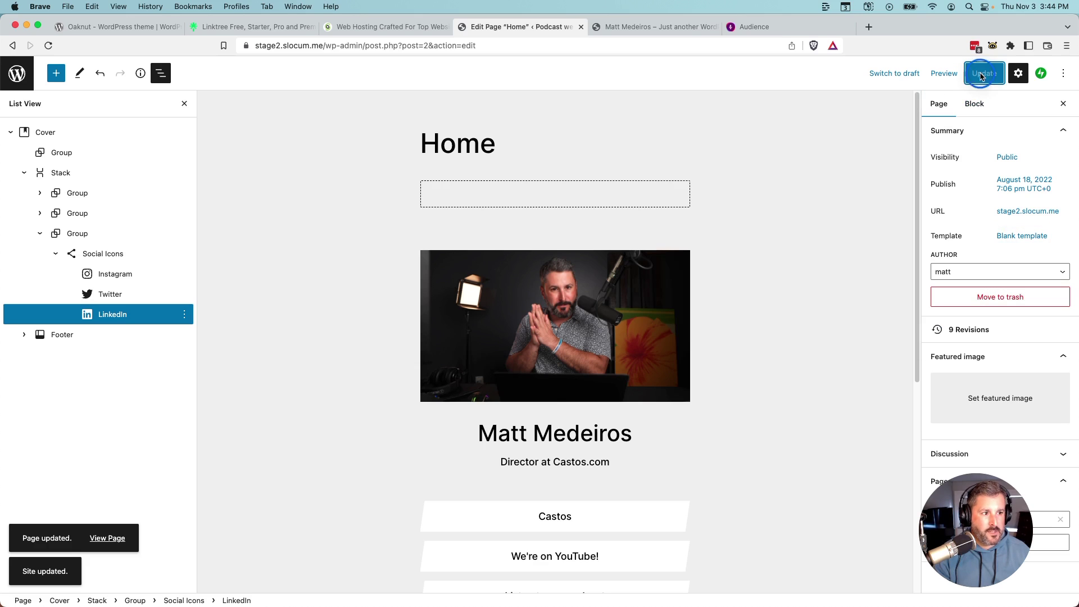
Preview the Home page in a new tab and review the layout from the photo to the social icons.
{"action": "left_click", "coordinate": [943, 73]}
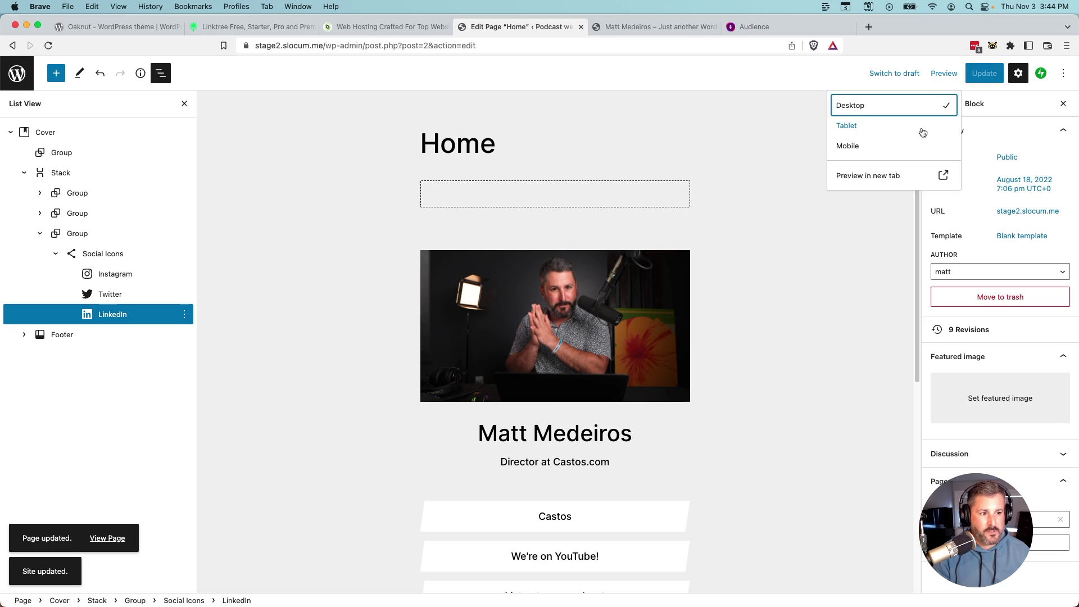
{"action": "left_click", "coordinate": [899, 176]}
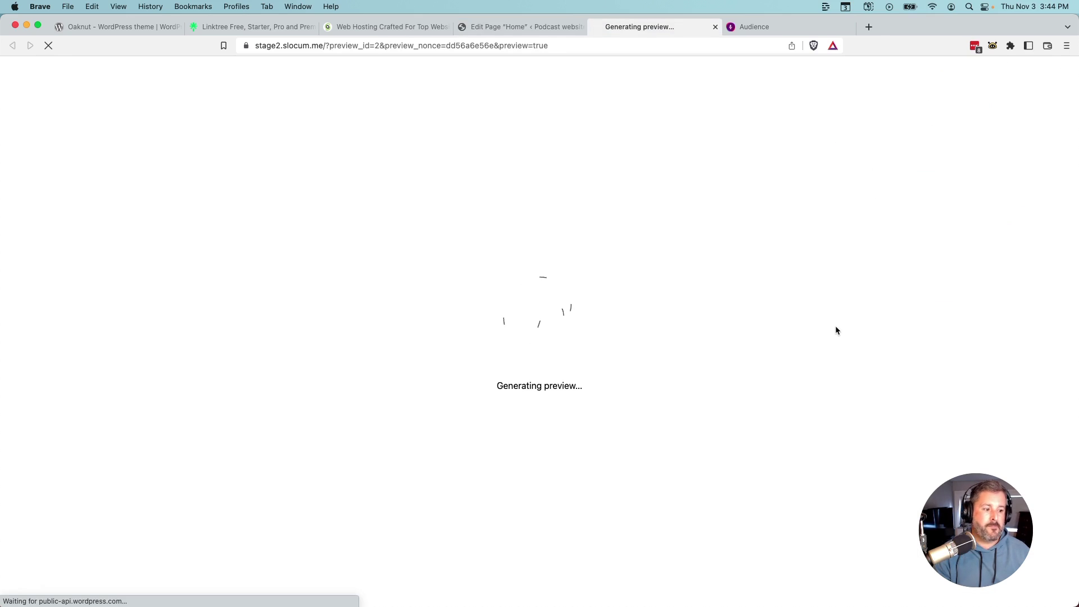
{"action": "scroll", "coordinate": [787, 335], "scroll_direction": "down", "scroll_amount": 1}
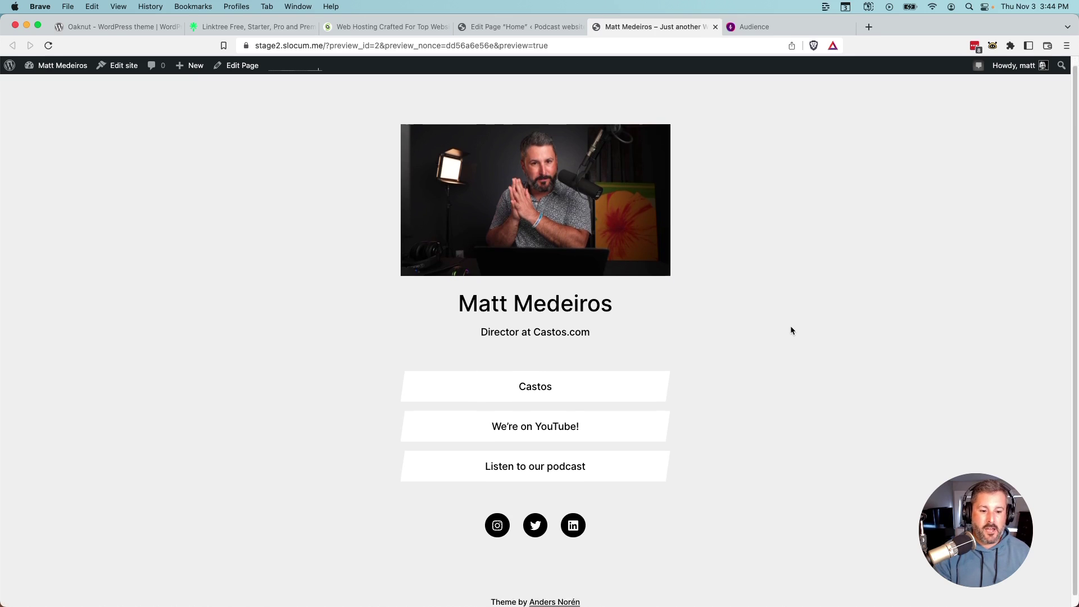
{"action": "scroll", "coordinate": [791, 326], "scroll_direction": "up", "scroll_amount": 1}
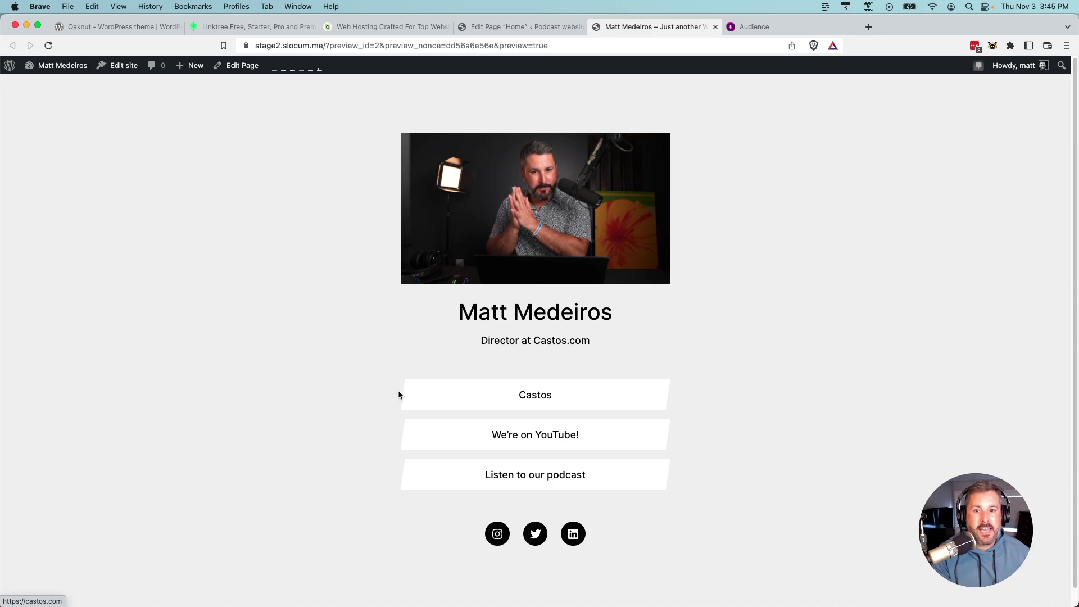
{"action": "scroll", "coordinate": [398, 394], "scroll_direction": "down", "scroll_amount": 1}
{"action": "scroll", "coordinate": [552, 258], "scroll_direction": "up", "scroll_amount": 1}
{"action": "scroll", "coordinate": [556, 361], "scroll_direction": "down", "scroll_amount": 1}
{"action": "scroll", "coordinate": [556, 361], "scroll_direction": "up", "scroll_amount": 1}
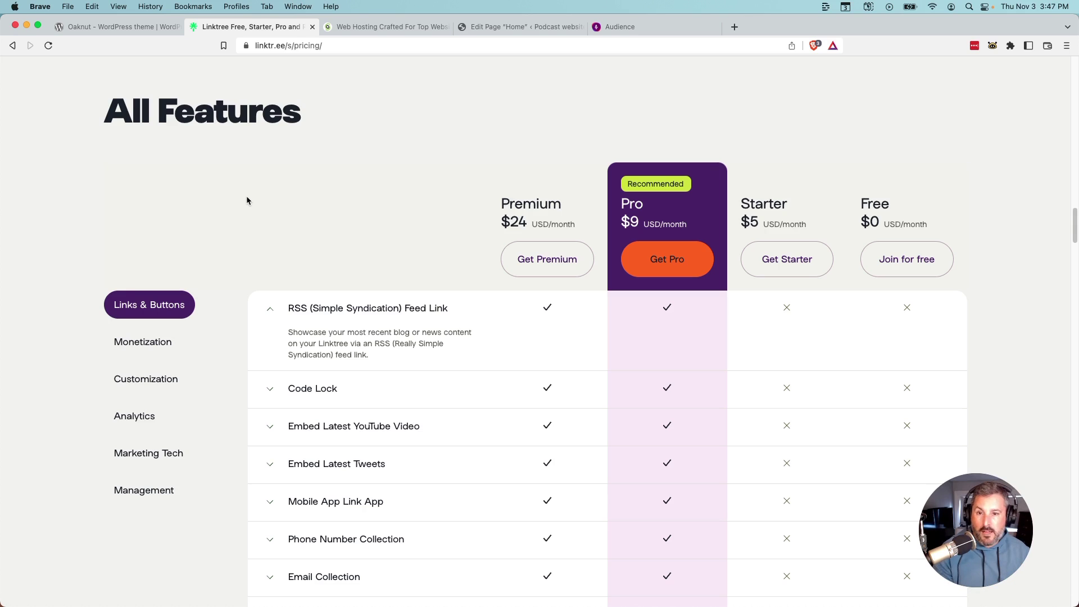
Examine the RSS feed link feature in Linktree's plan comparison, then return to the Home page editor.
{"action": "scroll", "coordinate": [619, 433], "scroll_direction": "down", "scroll_amount": 3}
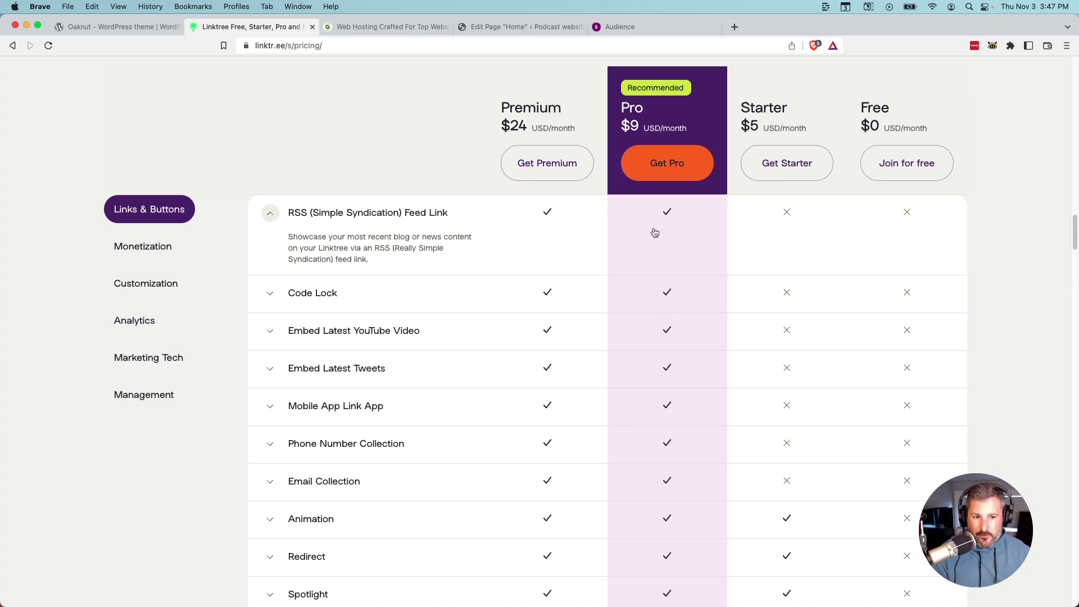
{"action": "scroll", "coordinate": [658, 157], "scroll_direction": "up", "scroll_amount": 1}
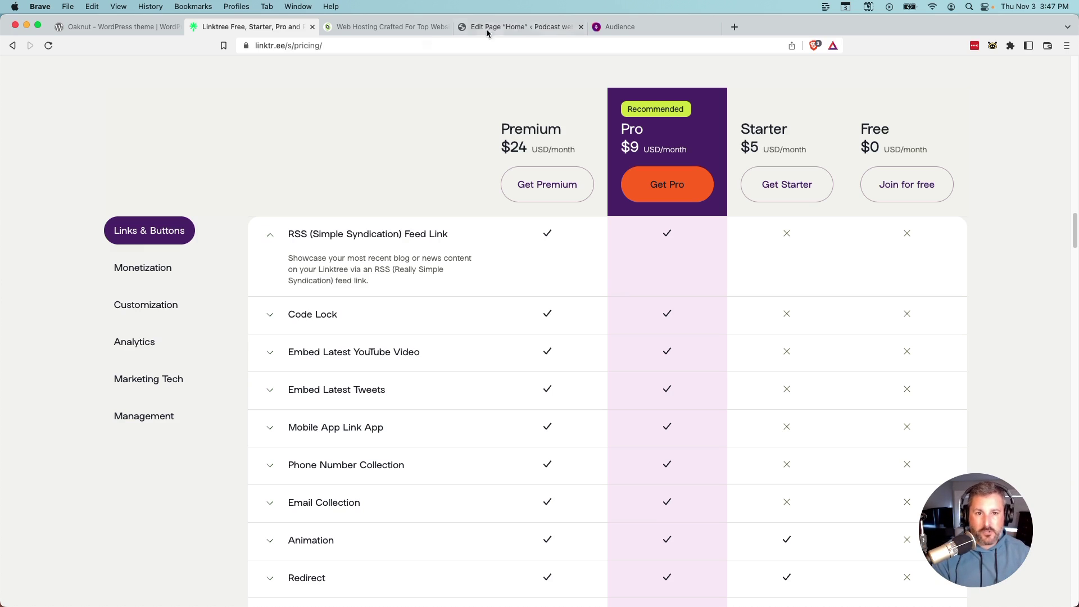
{"action": "left_click", "coordinate": [532, 27]}
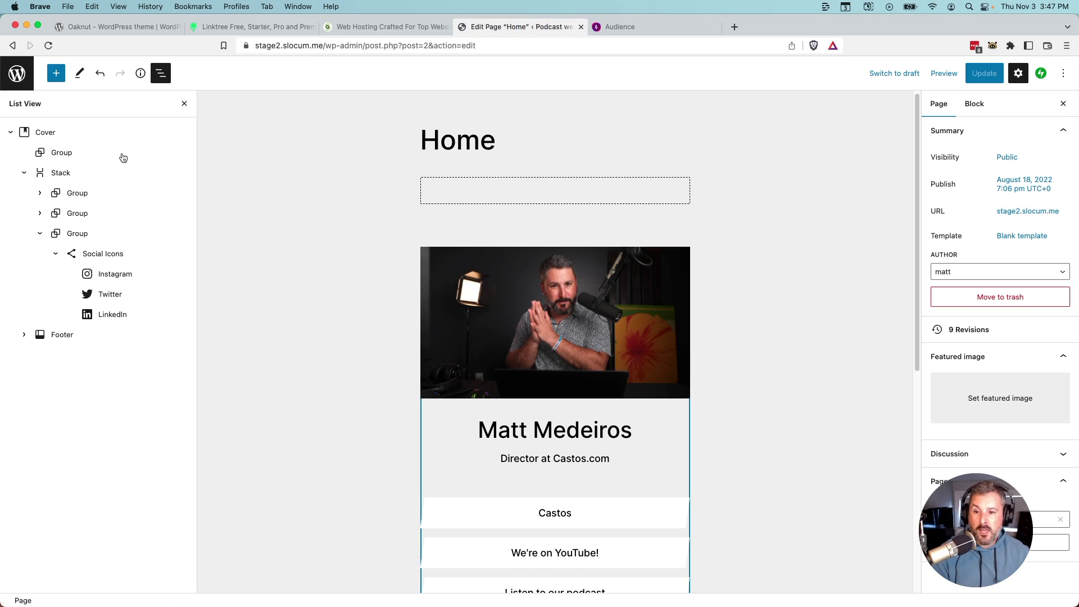
{"action": "scroll", "coordinate": [639, 379], "scroll_direction": "down", "scroll_amount": 3}
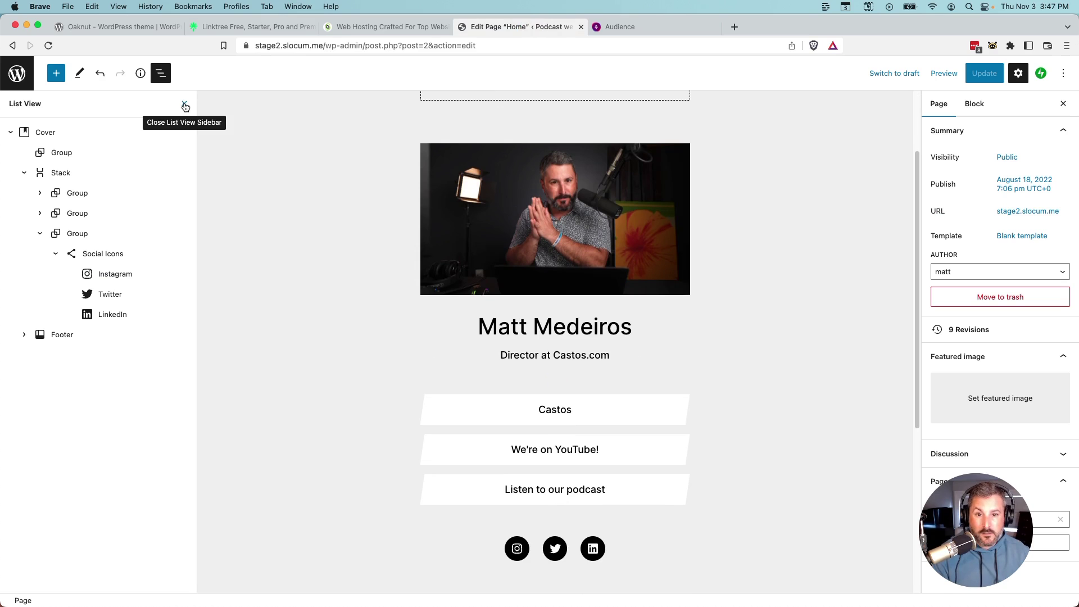
Switch to the Audience podcast website and copy the address of its RSS feed link.
{"action": "left_click", "coordinate": [636, 31]}
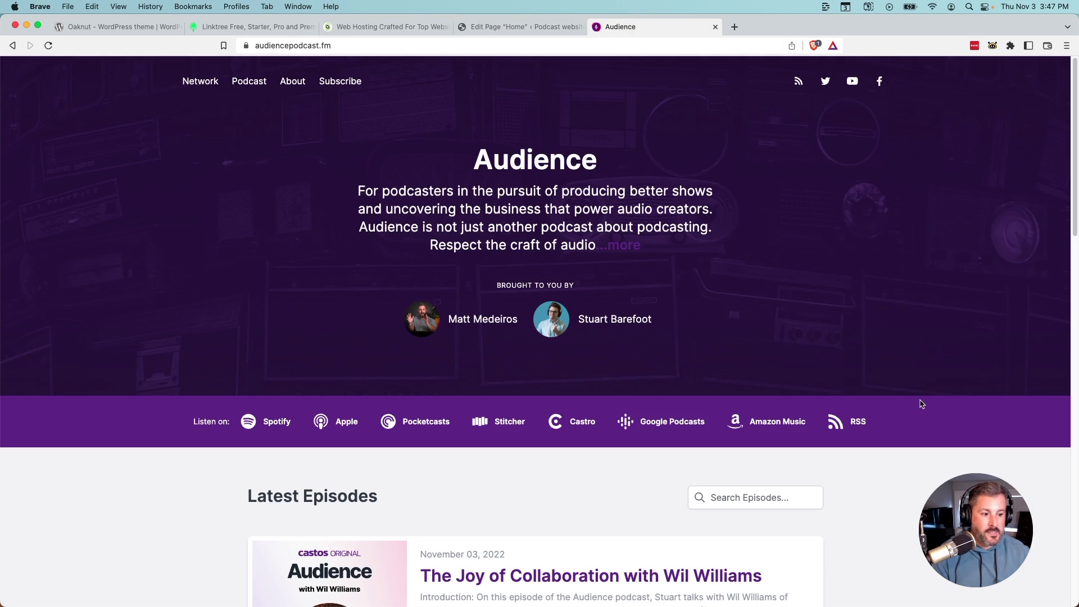
{"action": "scroll", "coordinate": [921, 404], "scroll_direction": "down", "scroll_amount": 3}
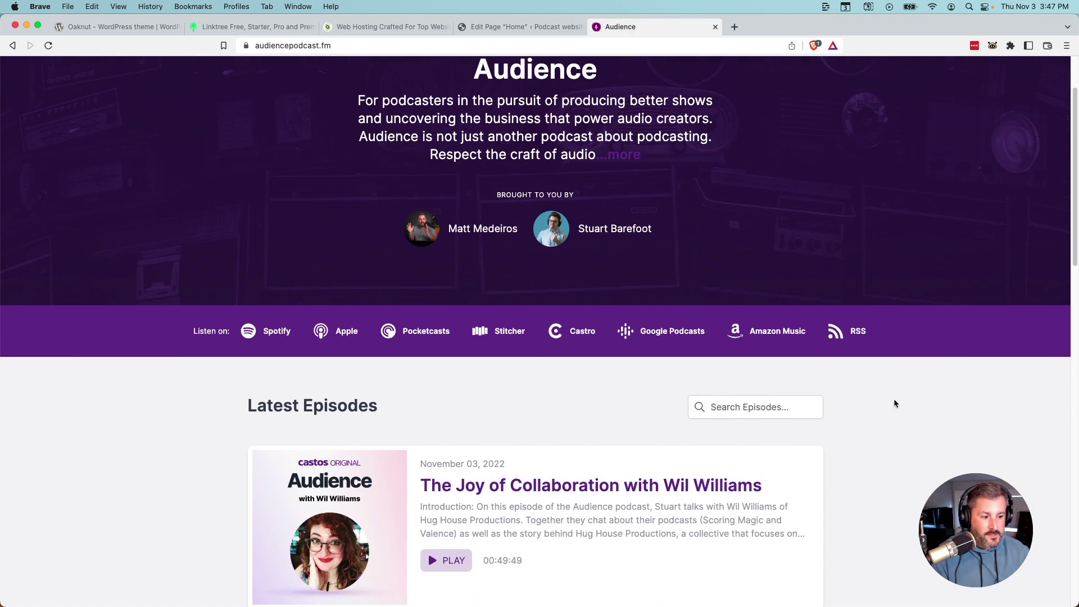
{"action": "right_click", "coordinate": [841, 335]}
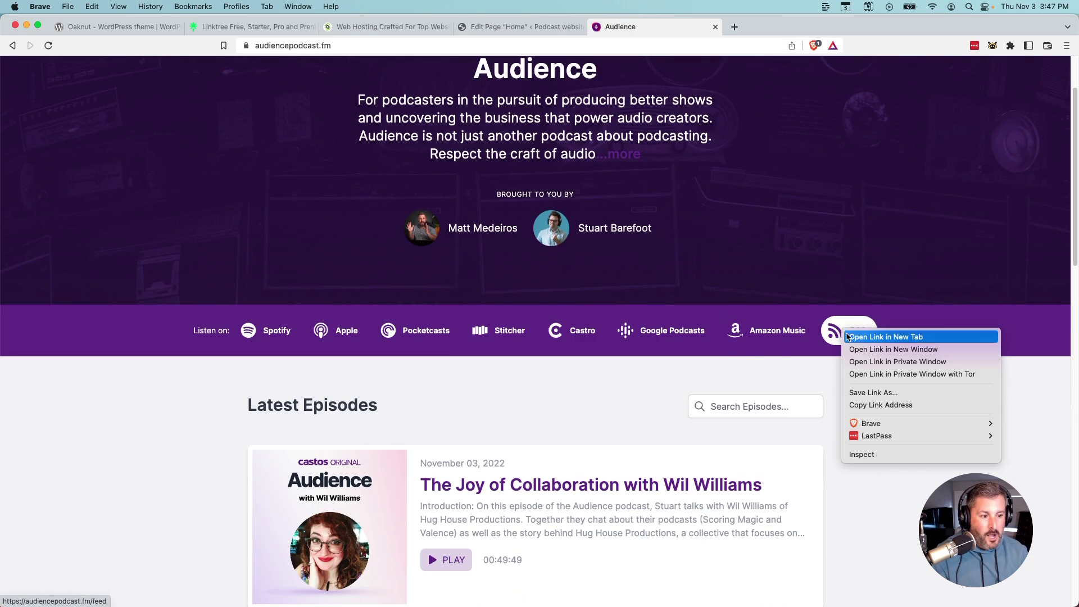
{"action": "left_click", "coordinate": [887, 405]}
Return to the Home page editor and insert an RSS block between the "Listen to our podcast" button and the social icons.
{"action": "left_click", "coordinate": [516, 27]}
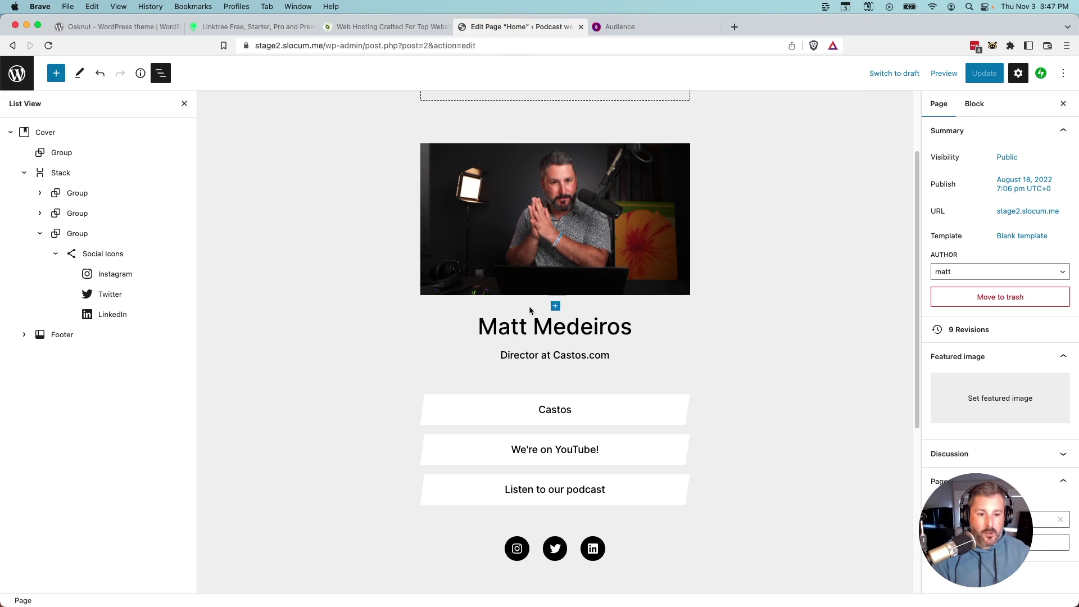
{"action": "scroll", "coordinate": [648, 440], "scroll_direction": "down", "scroll_amount": 3}
{"action": "left_click", "coordinate": [644, 424]}
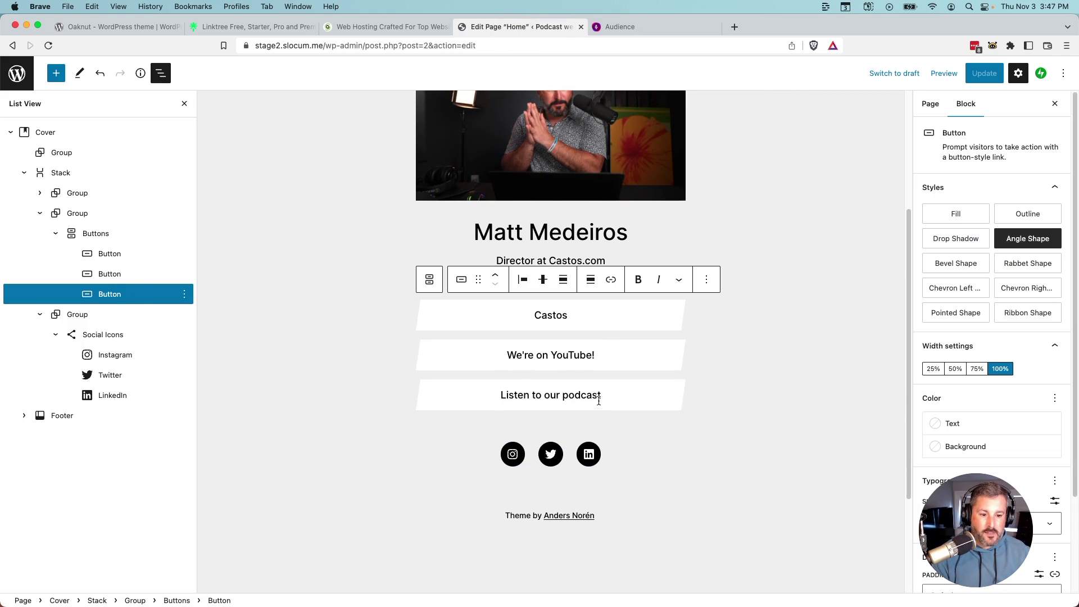
{"action": "left_click", "coordinate": [583, 419]}
{"action": "left_click", "coordinate": [633, 428]}
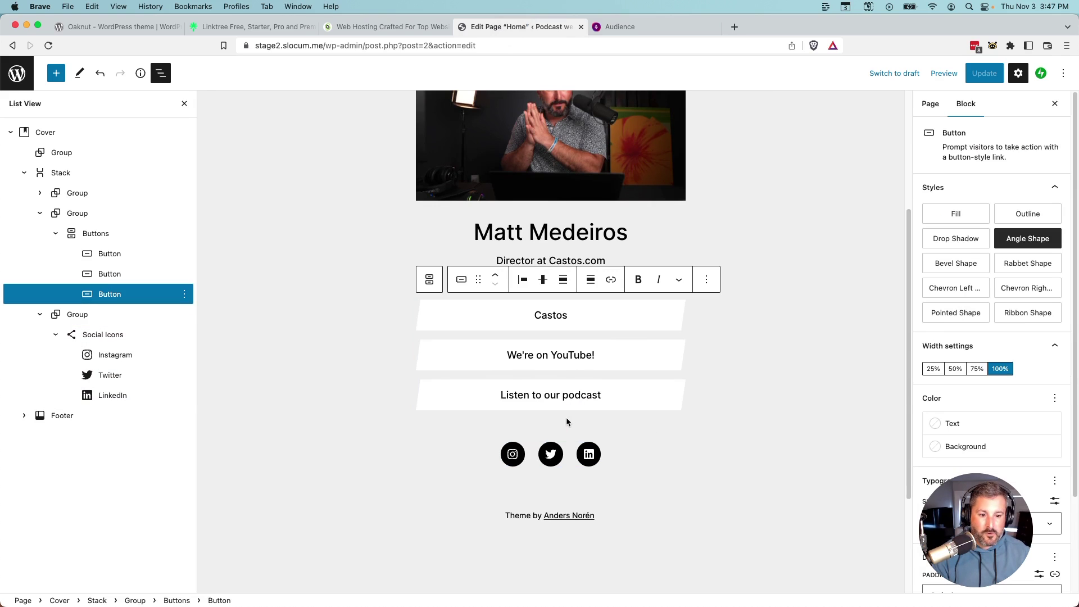
{"action": "left_click", "coordinate": [551, 426]}
{"action": "type", "text": "r"}
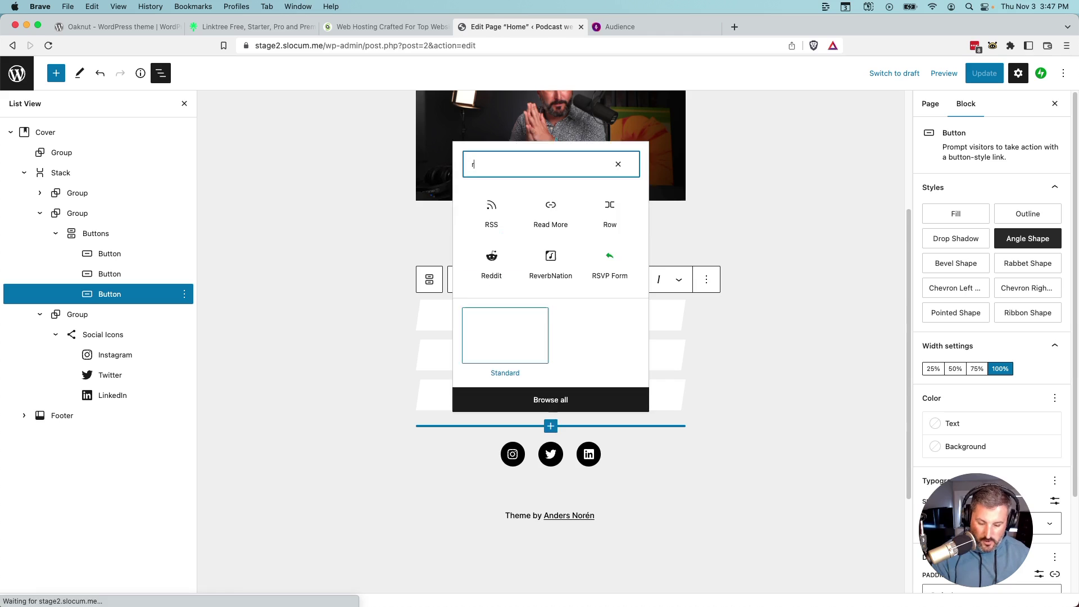
{"action": "type", "text": "ss"}
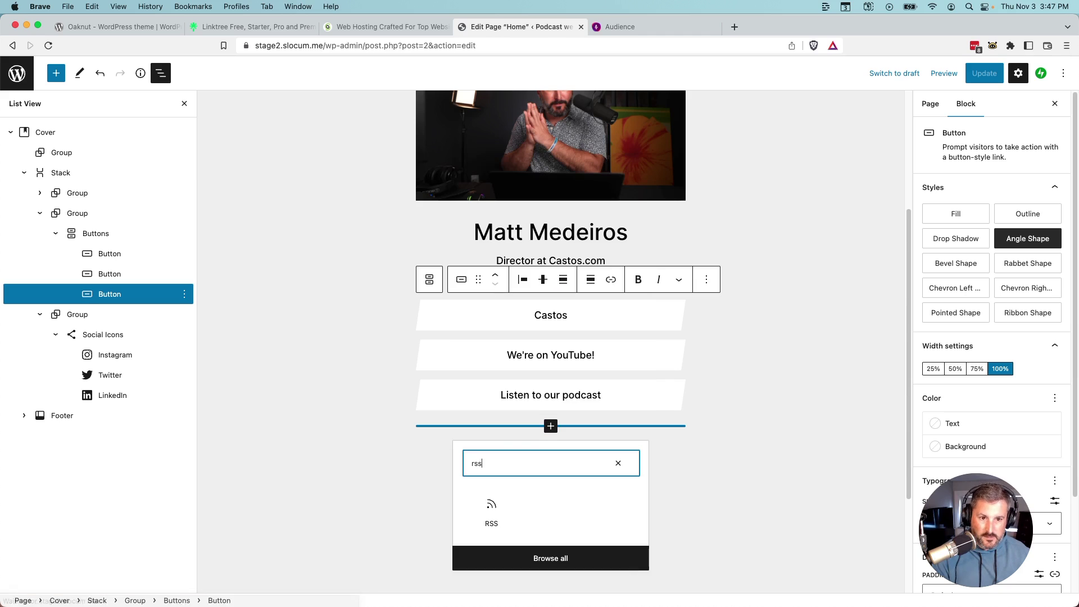
{"action": "left_click", "coordinate": [499, 504]}
Paste the copied Audience podcast feed address into the RSS block and load the feed.
{"action": "right_click", "coordinate": [542, 486]}
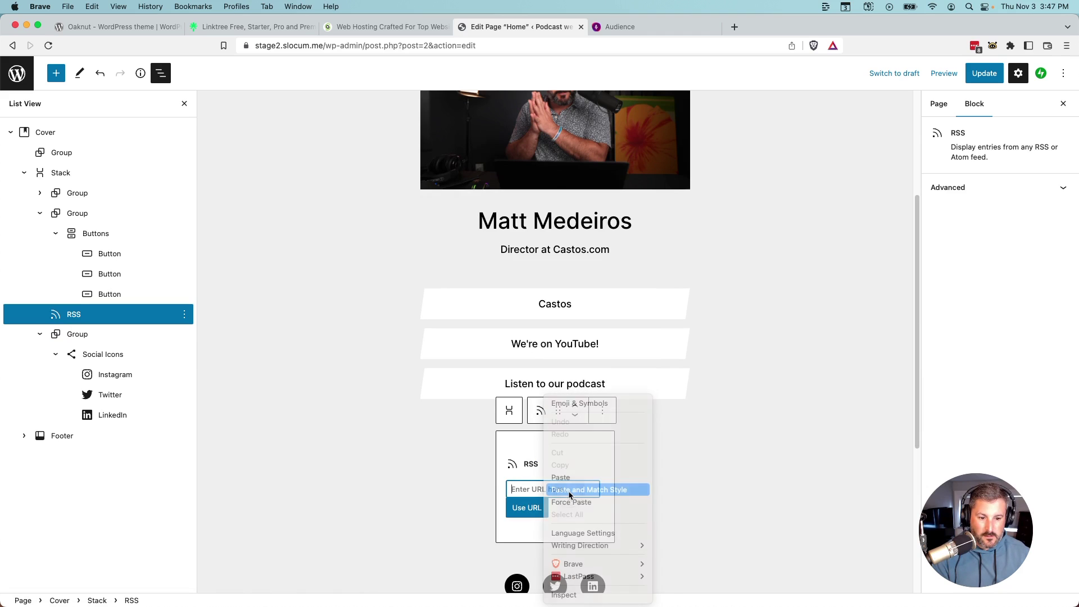
{"action": "left_click", "coordinate": [570, 491]}
{"action": "left_click", "coordinate": [533, 509]}
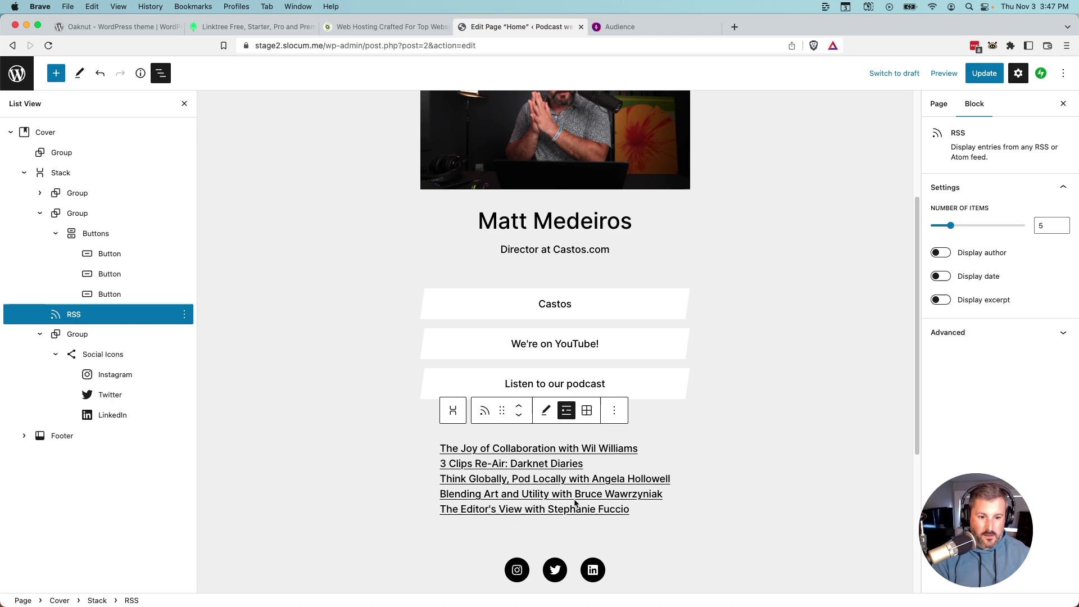
{"action": "left_click", "coordinate": [768, 390]}
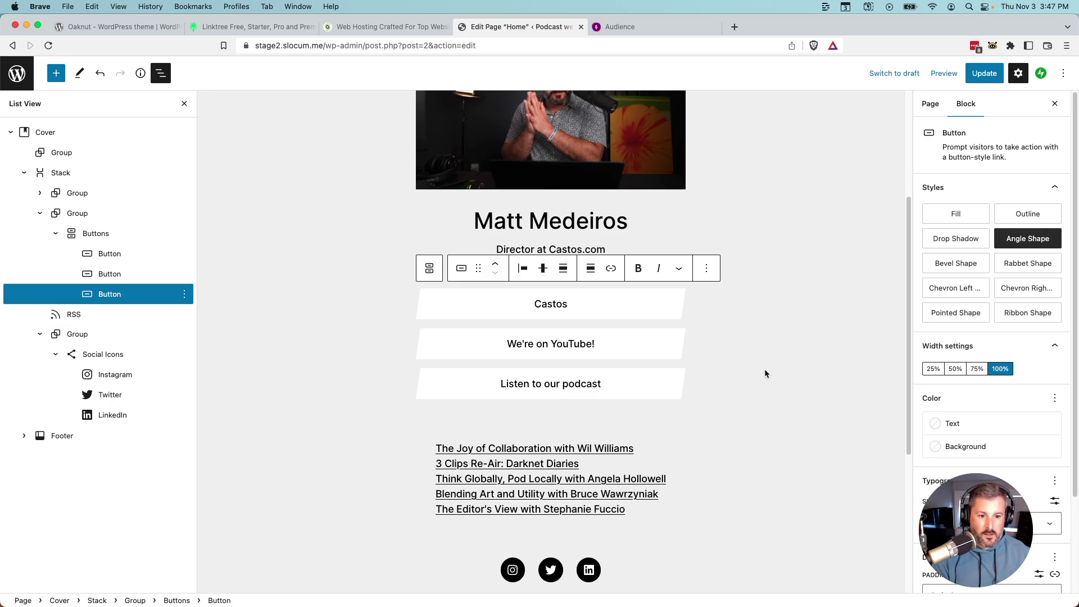
Update the Home page, preview it in a new tab, and compare it with Linktree's RSS feed link feature.
{"action": "left_click", "coordinate": [983, 74]}
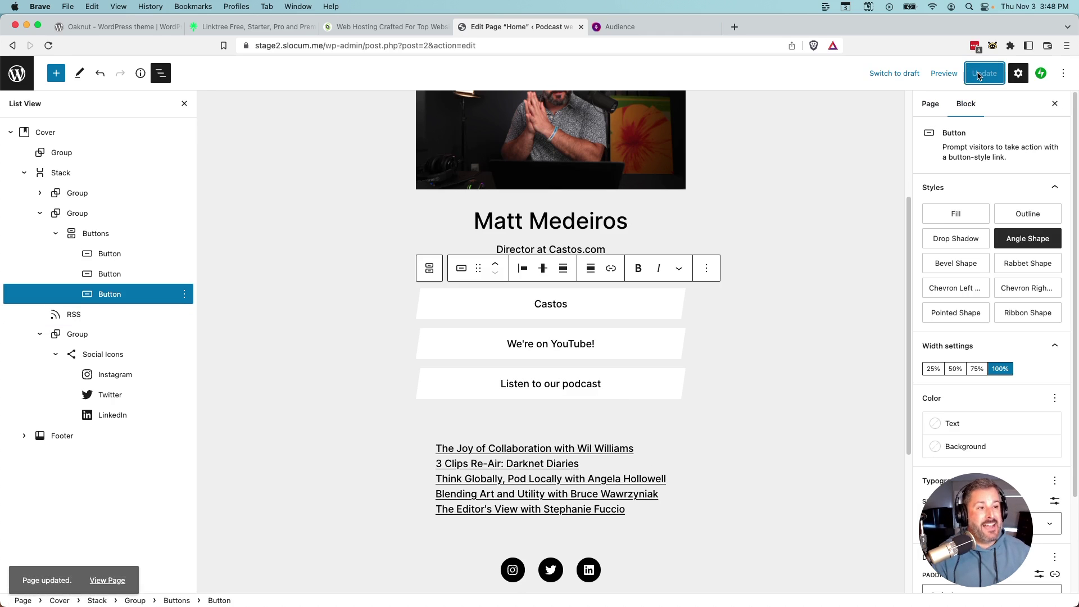
{"action": "left_click", "coordinate": [944, 74]}
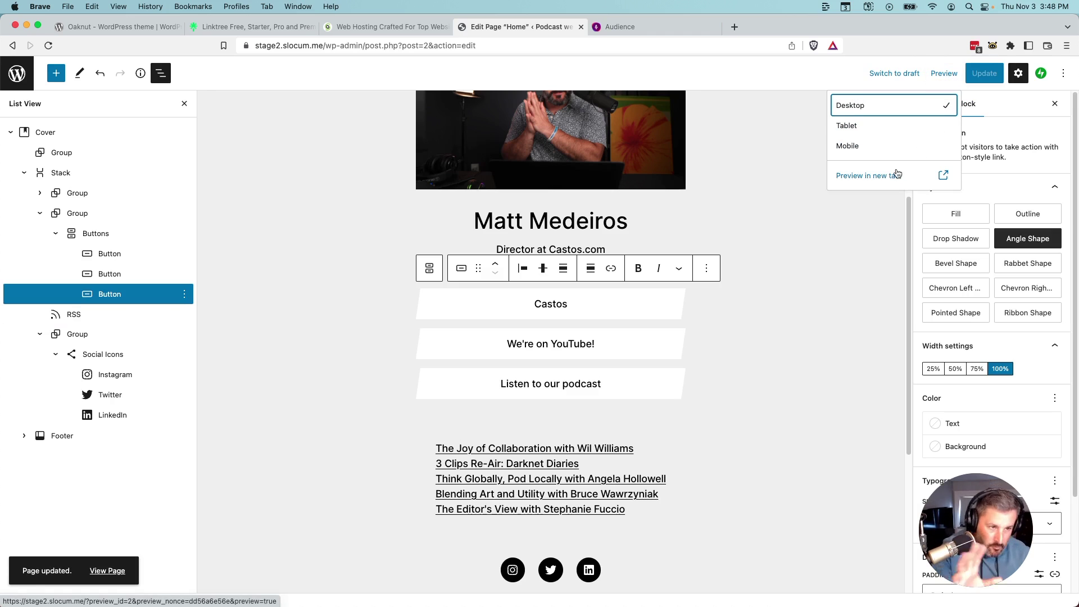
{"action": "left_click", "coordinate": [895, 174]}
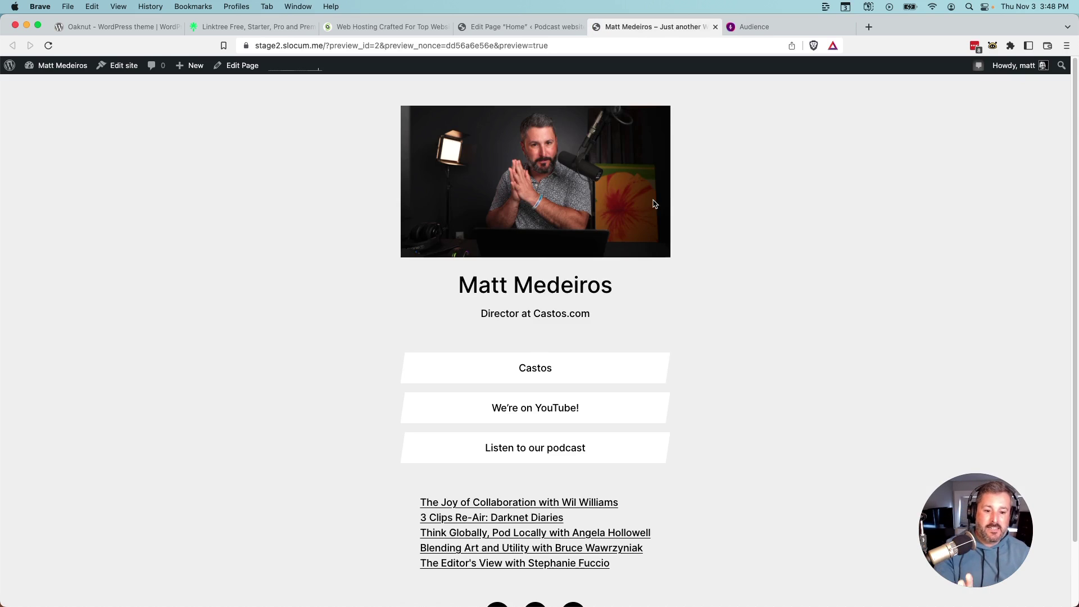
{"action": "scroll", "coordinate": [655, 204], "scroll_direction": "down", "scroll_amount": 3}
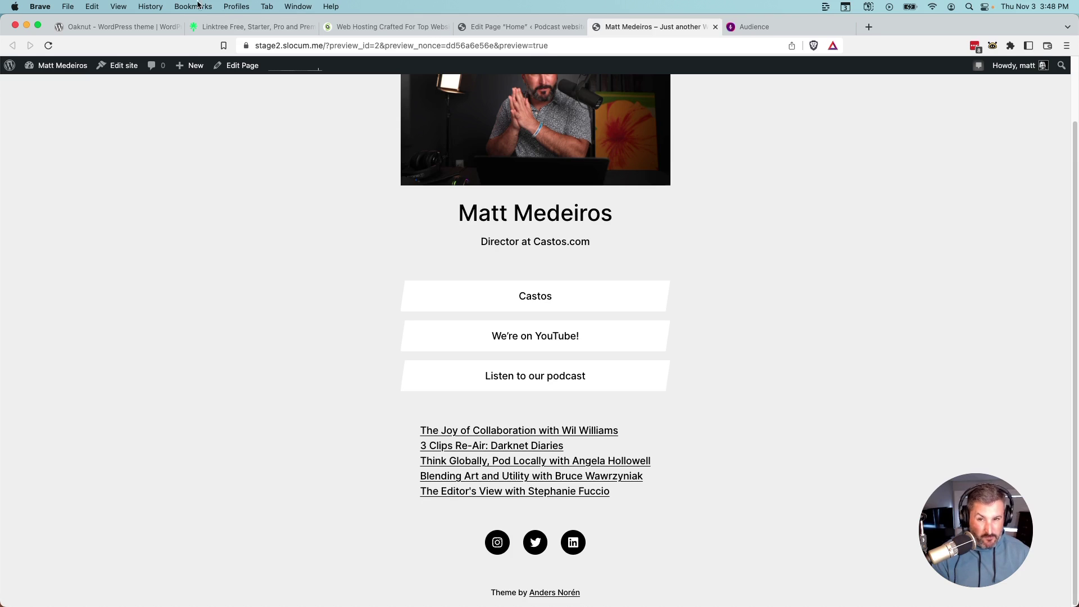
{"action": "left_click", "coordinate": [220, 28]}
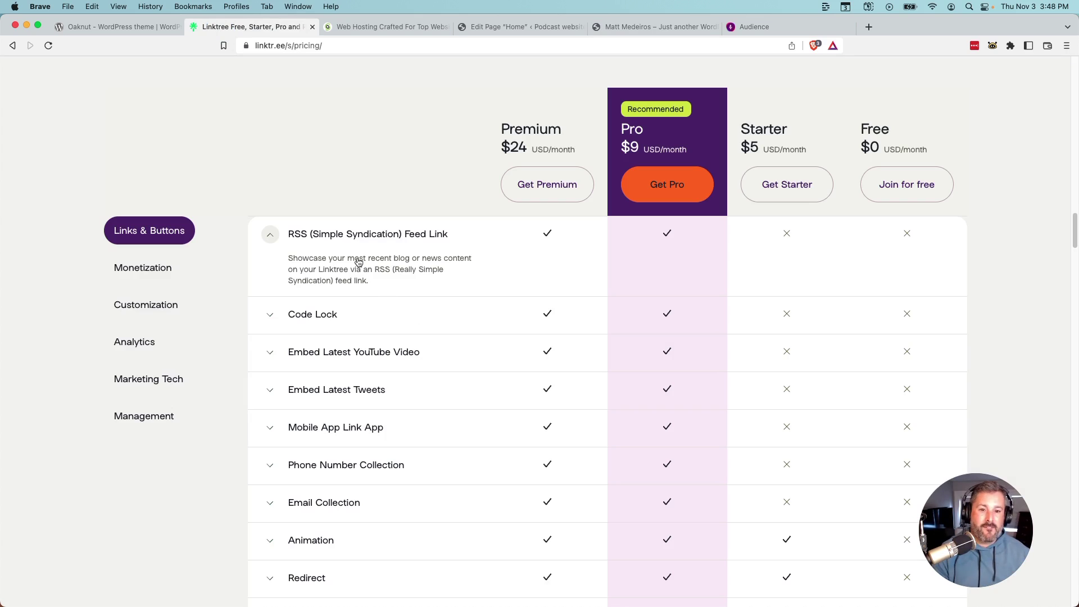
Back in the Home page editor, switch the RSS block to grid view and set its number of items to 10.
{"action": "left_click", "coordinate": [487, 31]}
{"action": "left_click", "coordinate": [674, 462]}
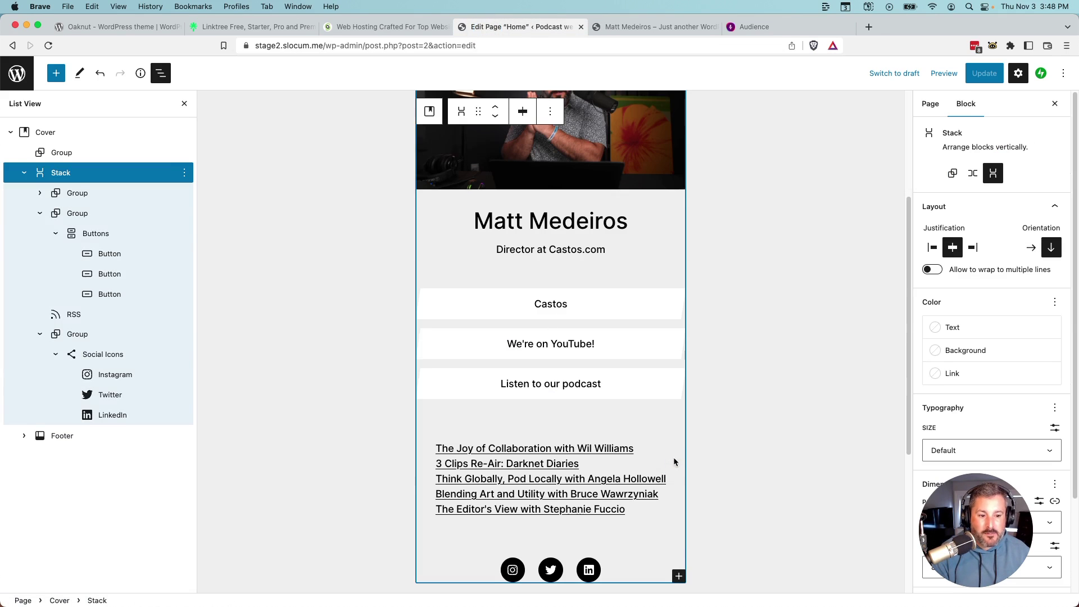
{"action": "left_click", "coordinate": [641, 450]}
{"action": "left_click", "coordinate": [587, 410]}
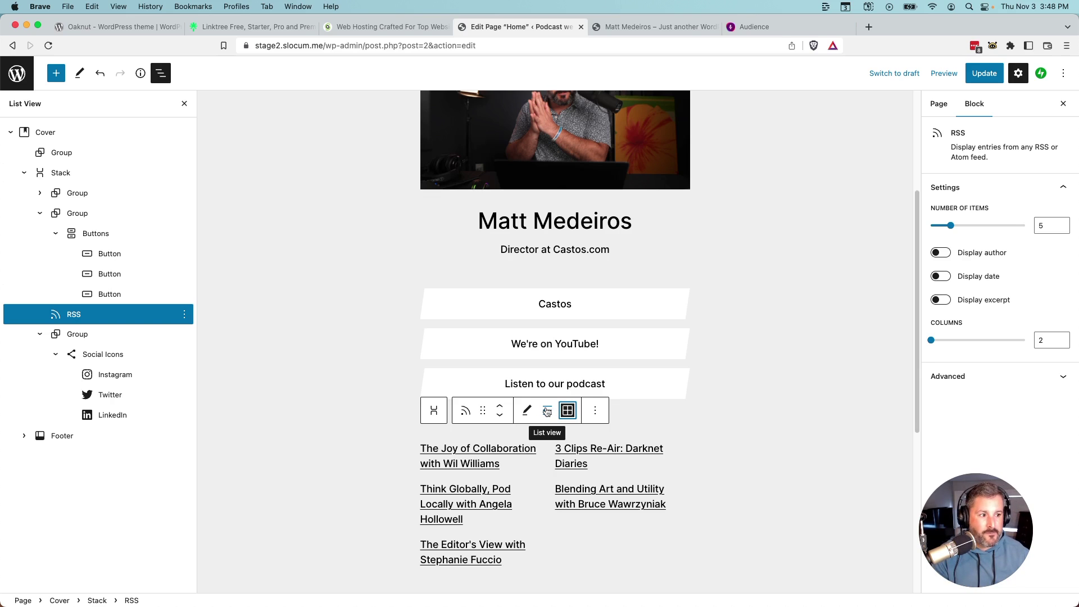
{"action": "left_click_drag", "start_coordinate": [951, 226], "coordinate": [976, 226]}
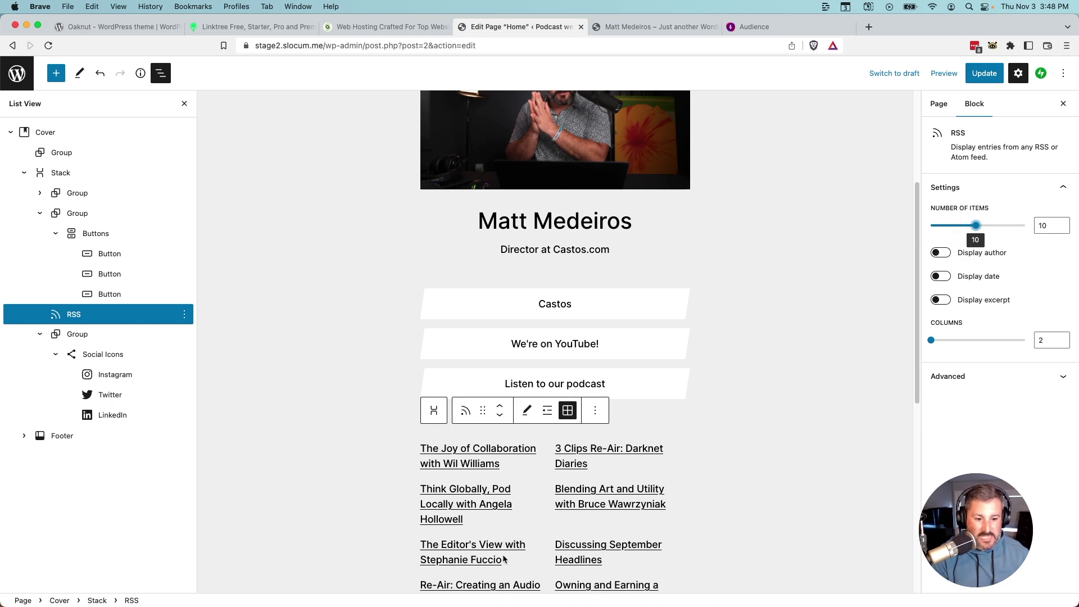
Turn on author display for the RSS block and set its grid to 3 columns.
{"action": "scroll", "coordinate": [504, 559], "scroll_direction": "down", "scroll_amount": 5}
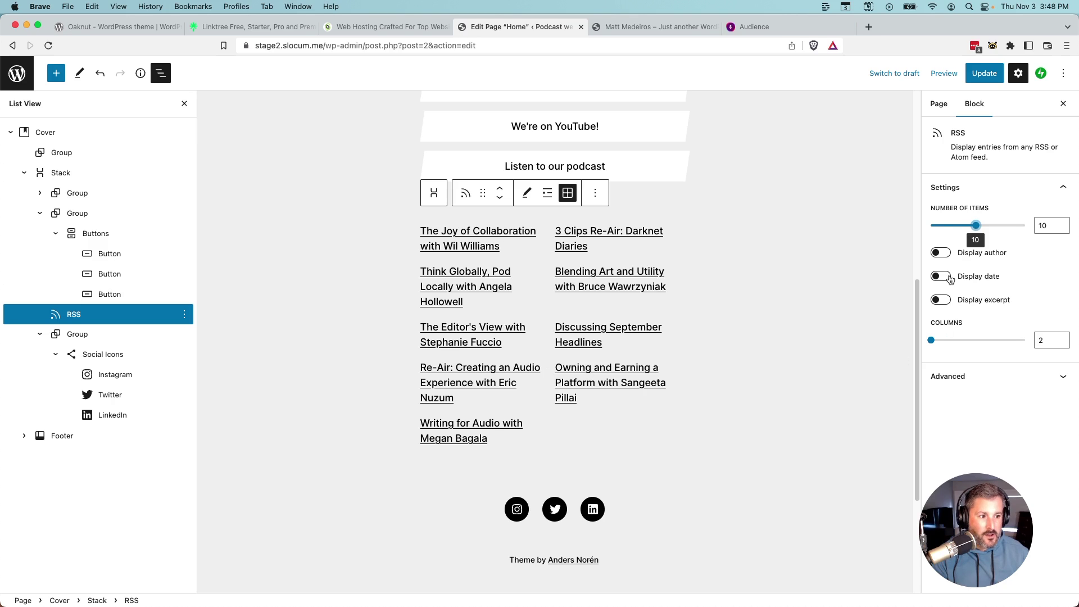
{"action": "left_click", "coordinate": [939, 246]}
{"action": "left_click", "coordinate": [941, 255]}
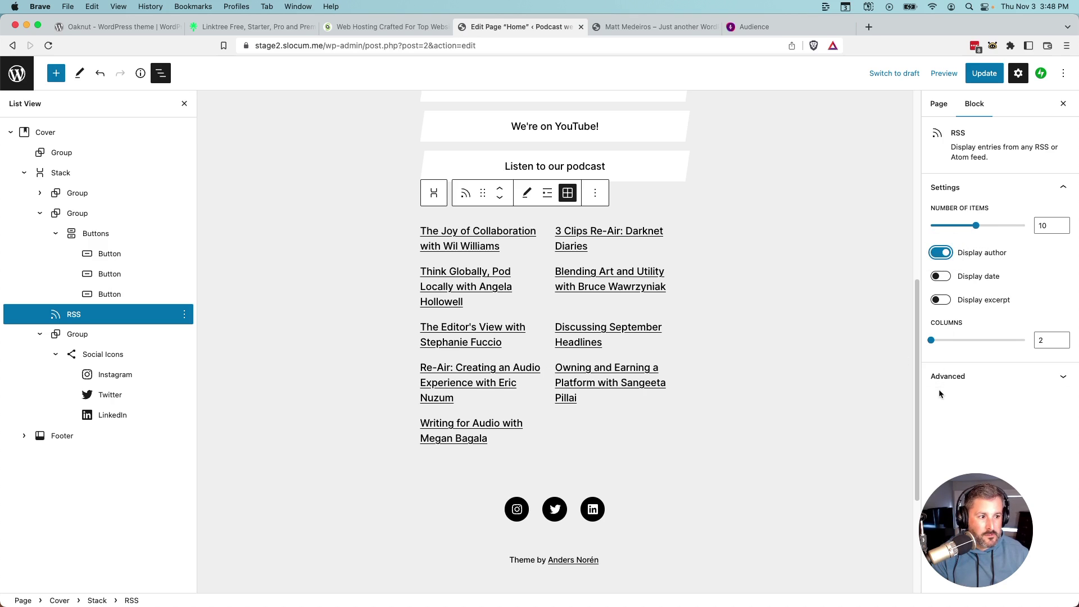
{"action": "left_click_drag", "start_coordinate": [934, 341], "coordinate": [950, 338]}
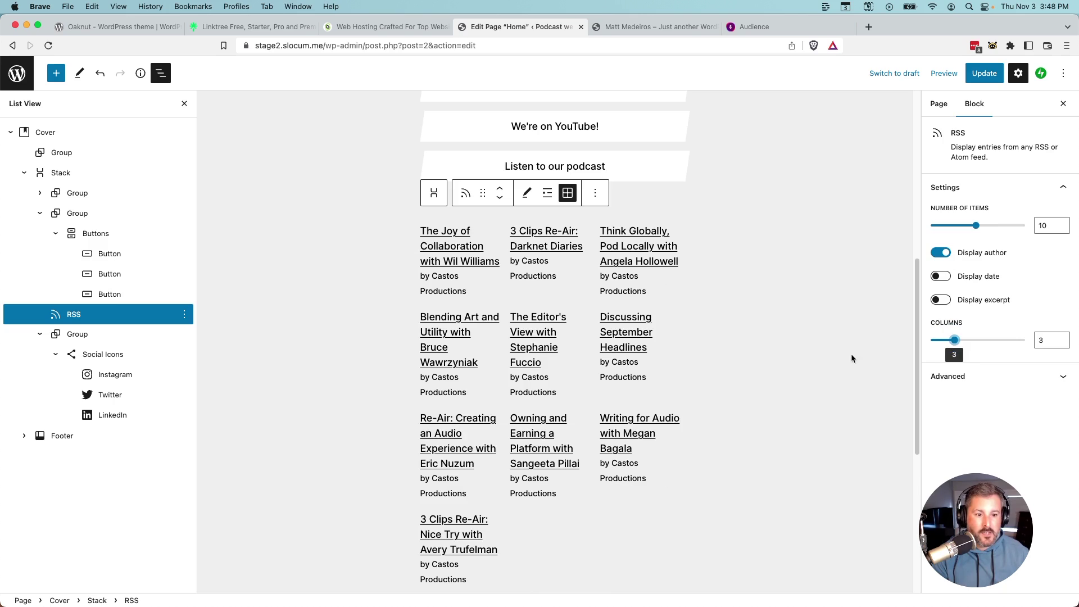
{"action": "left_click", "coordinate": [814, 350]}
{"action": "scroll", "coordinate": [810, 345], "scroll_direction": "up", "scroll_amount": 2}
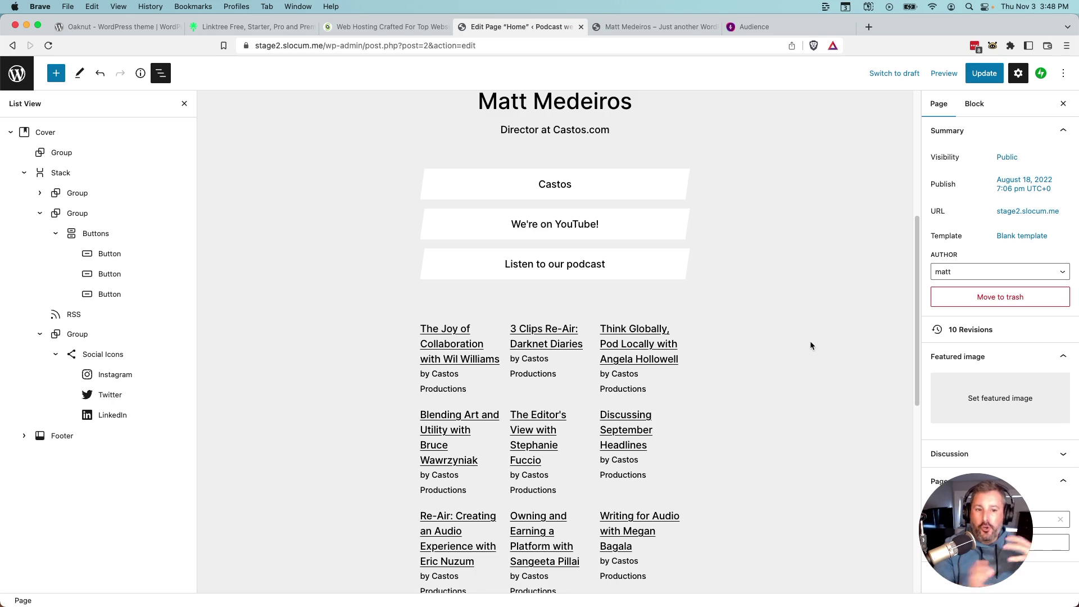
Insert a heading block between the RSS feed and the social icons with the text "Recent episodes".
{"action": "left_click", "coordinate": [539, 304]}
{"action": "scroll", "coordinate": [539, 304], "scroll_direction": "down", "scroll_amount": 3}
{"action": "scroll", "coordinate": [555, 359], "scroll_direction": "down", "scroll_amount": 4}
{"action": "left_click", "coordinate": [555, 361]}
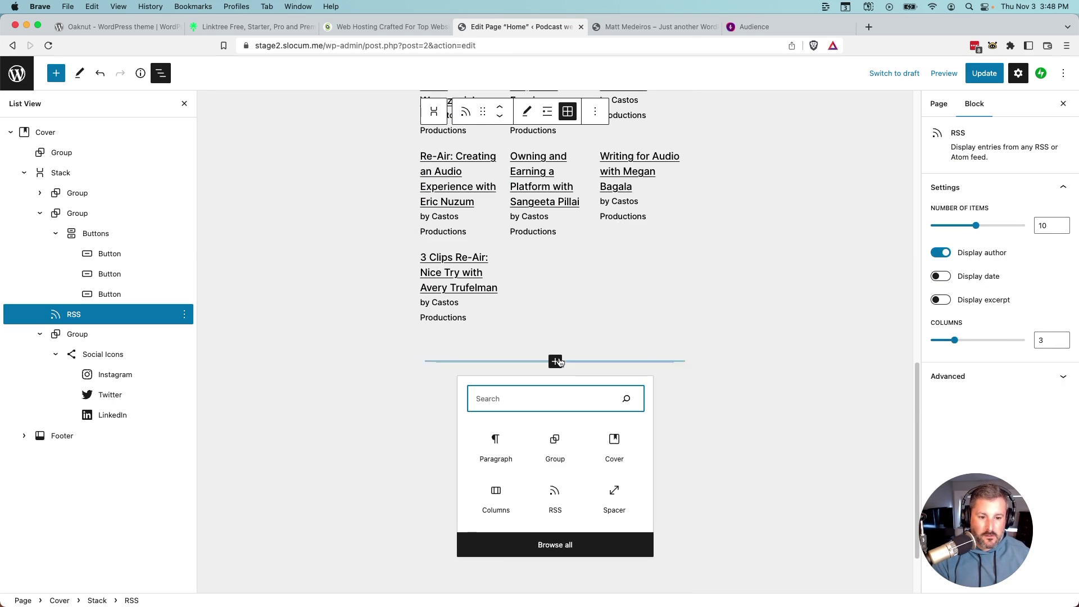
{"action": "type", "text": "head"}
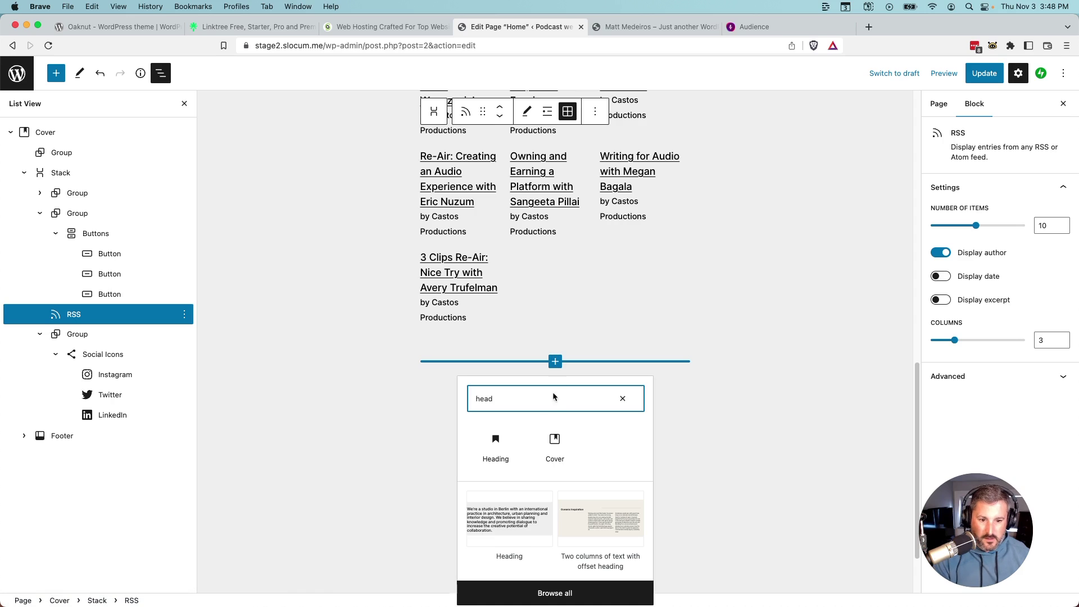
{"action": "left_click", "coordinate": [488, 437]}
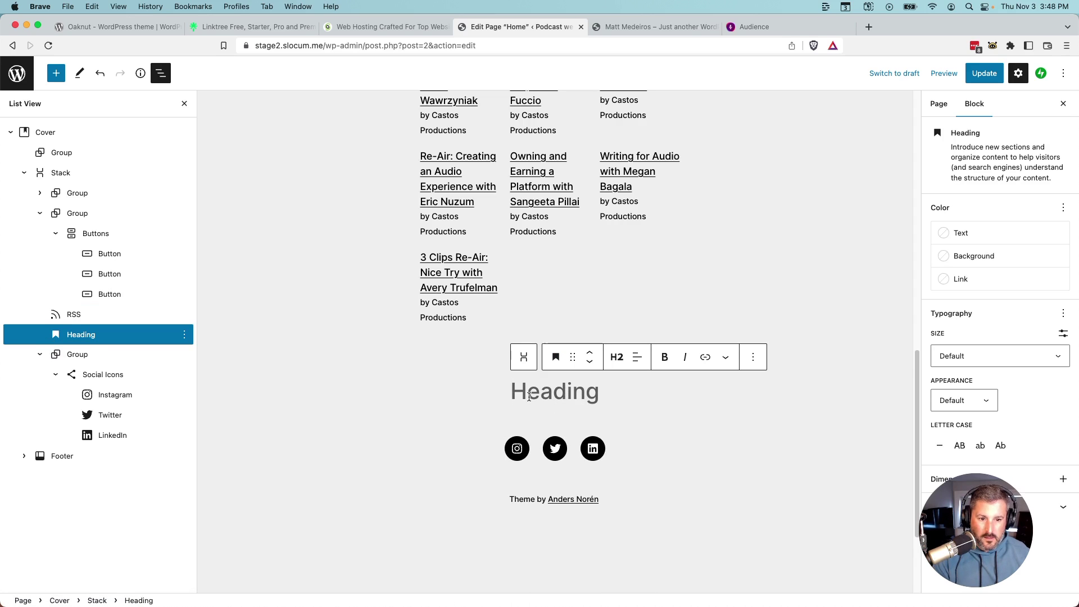
{"action": "type", "text": "Po"}
{"action": "key", "text": "BackSpace"}
{"action": "key", "text": "BackSpace"}
{"action": "type", "text": "R"}
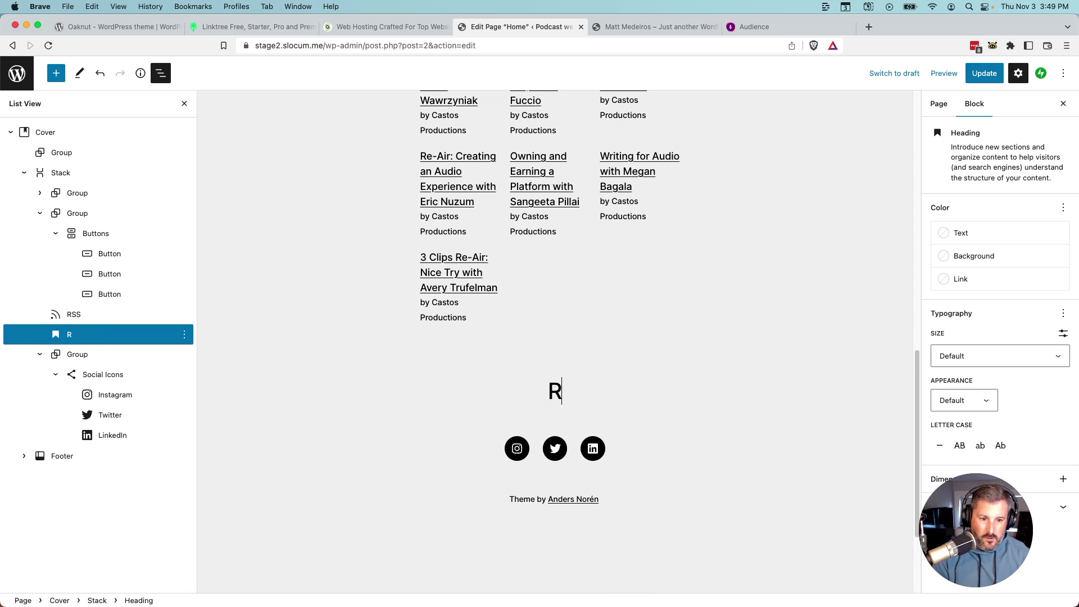
{"action": "type", "text": "ecent episodes"}
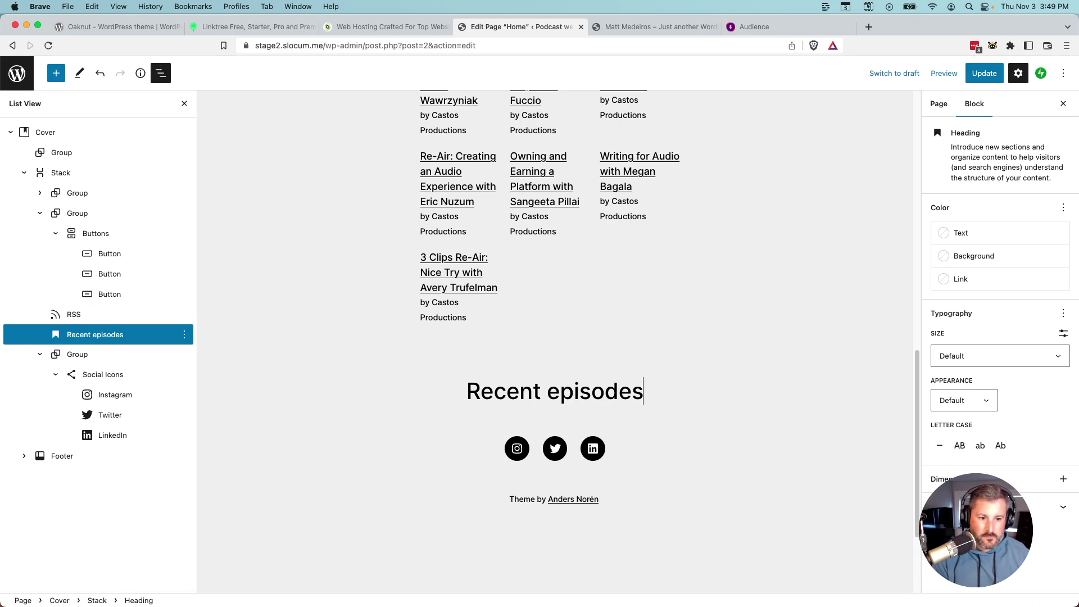
Change the "Recent episodes" heading to level H4 and move it above the RSS feed.
{"action": "left_click", "coordinate": [575, 359]}
{"action": "left_click", "coordinate": [574, 455]}
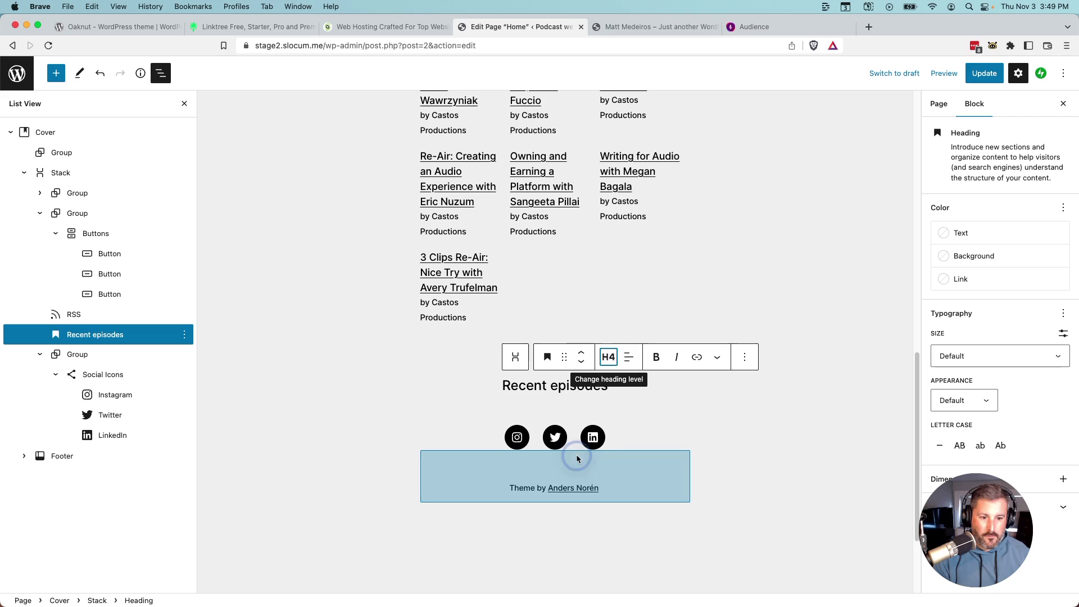
{"action": "left_click", "coordinate": [581, 352]}
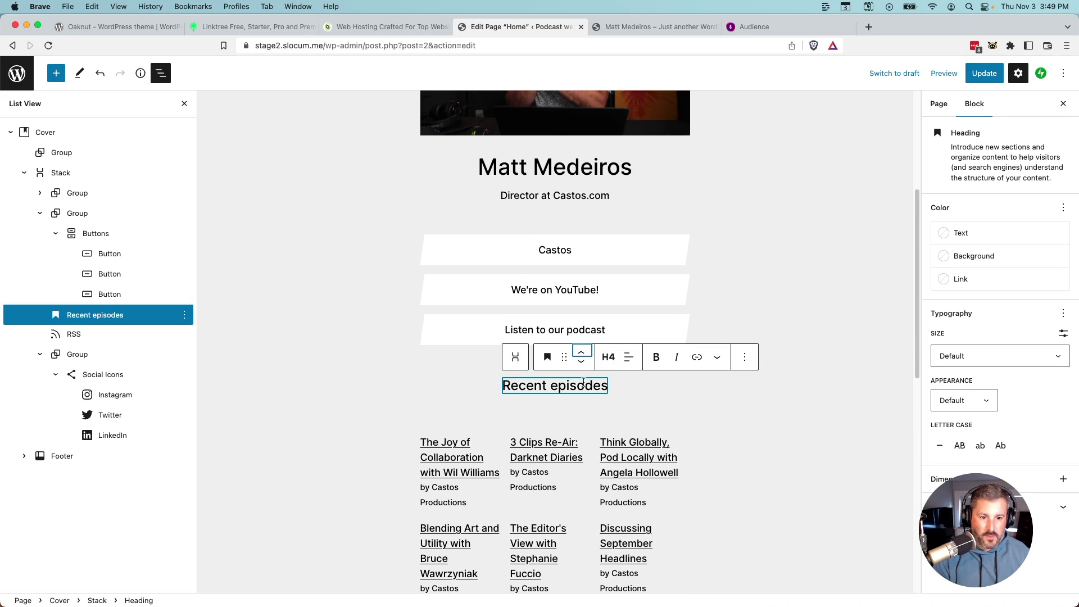
{"action": "left_click", "coordinate": [336, 370]}
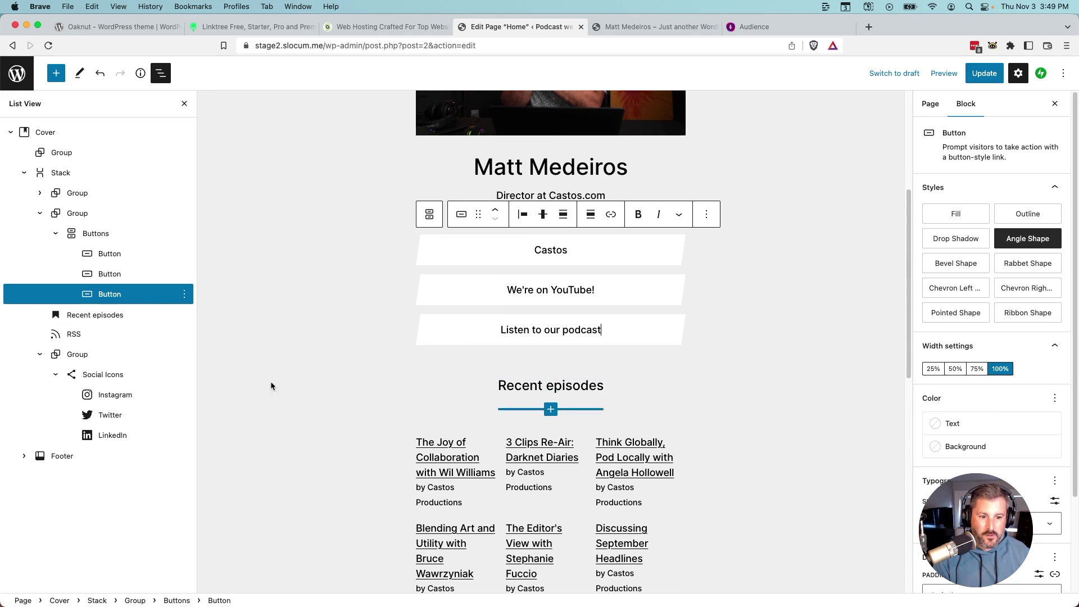
Save the Home page and preview it in a new tab, reviewing the buttons, episode grid and social icons.
{"action": "key", "text": "super+s"}
{"action": "left_click", "coordinate": [933, 74]}
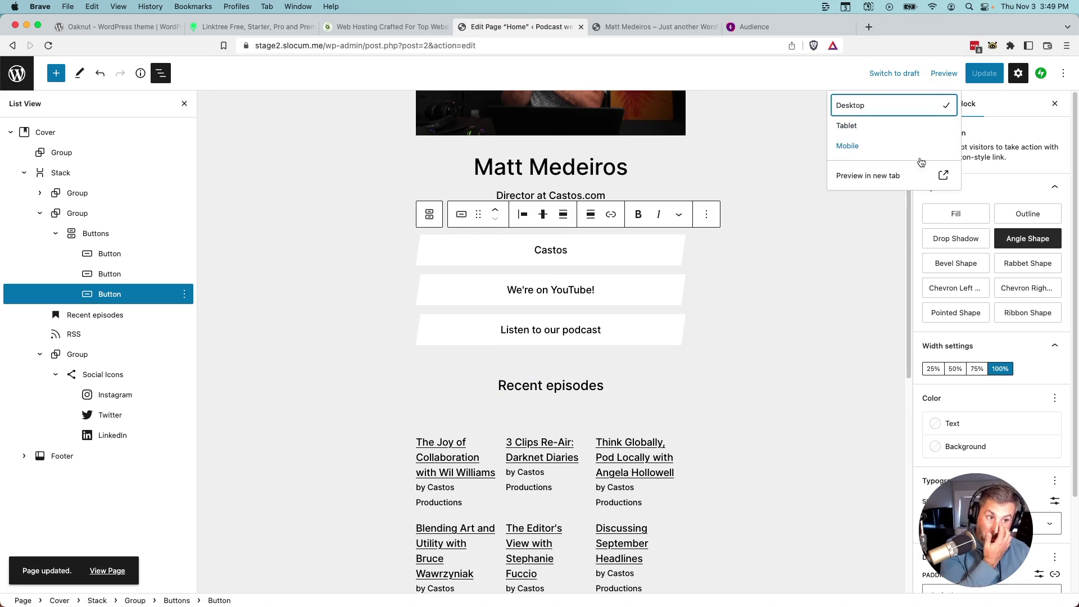
{"action": "left_click", "coordinate": [897, 176]}
{"action": "scroll", "coordinate": [620, 422], "scroll_direction": "down", "scroll_amount": 2}
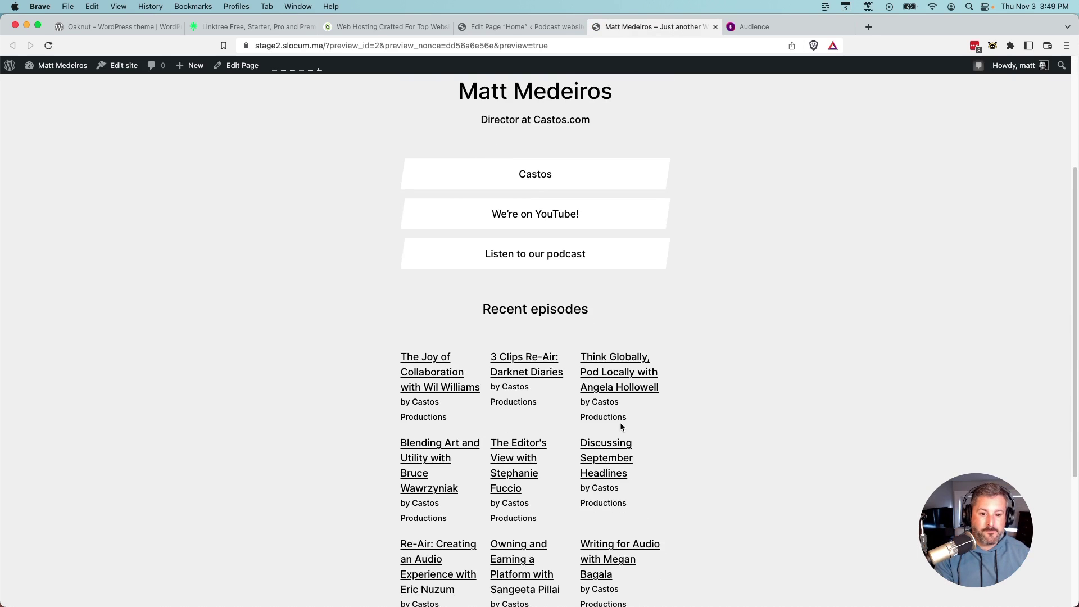
{"action": "scroll", "coordinate": [585, 433], "scroll_direction": "up", "scroll_amount": 2}
{"action": "scroll", "coordinate": [555, 397], "scroll_direction": "down", "scroll_amount": 2}
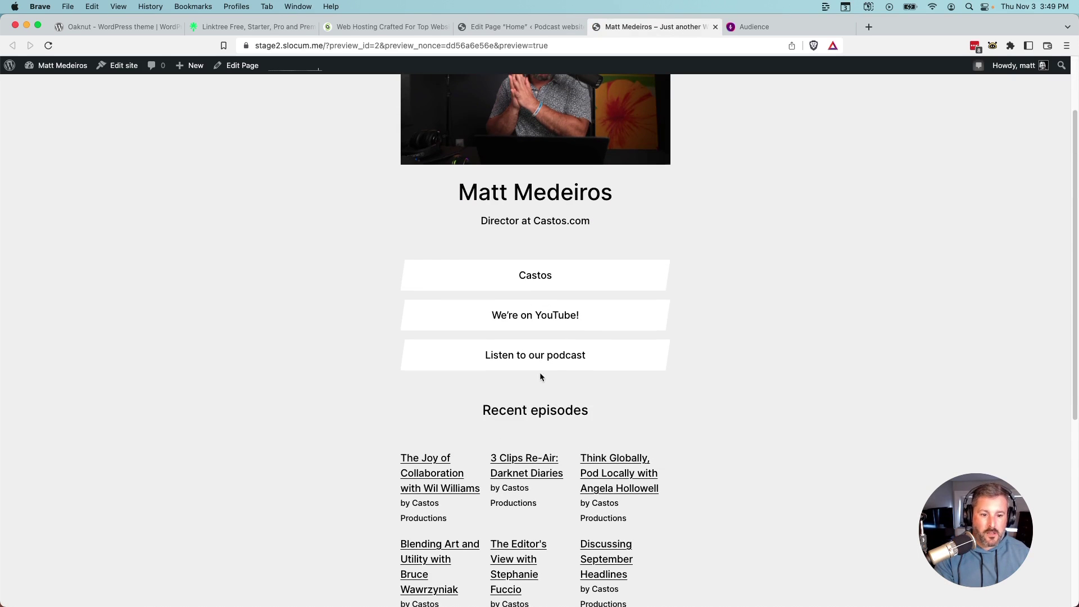
{"action": "scroll", "coordinate": [542, 370], "scroll_direction": "down", "scroll_amount": 5}
{"action": "scroll", "coordinate": [529, 397], "scroll_direction": "down", "scroll_amount": 3}
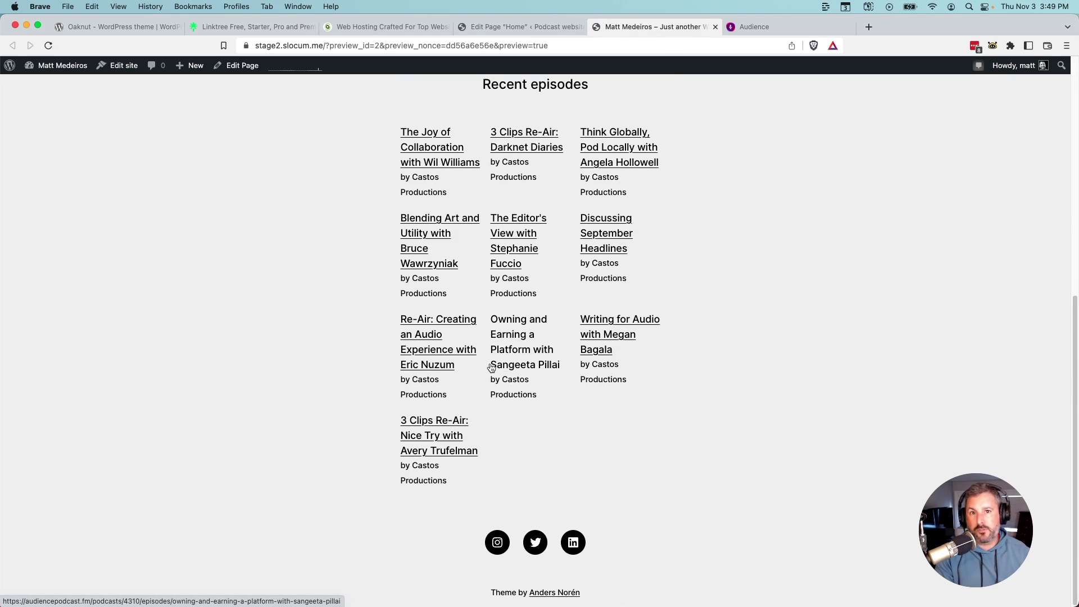
{"action": "scroll", "coordinate": [494, 376], "scroll_direction": "up", "scroll_amount": 8}
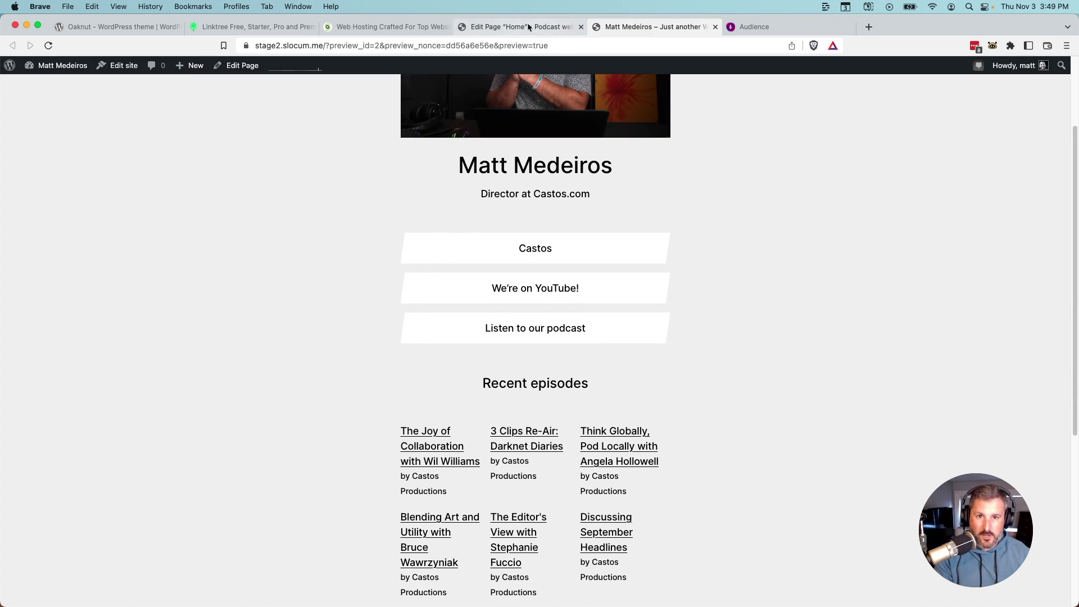
Switch to Linktree's plan comparison and expand the Email Collection feature to read its description.
{"action": "left_click", "coordinate": [252, 27]}
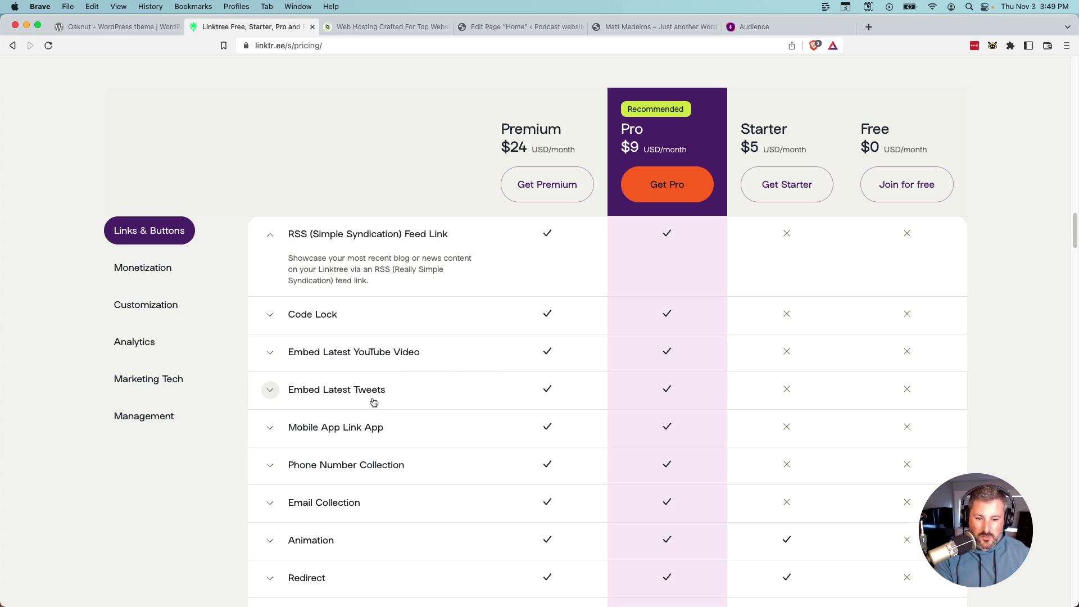
{"action": "left_click", "coordinate": [303, 509]}
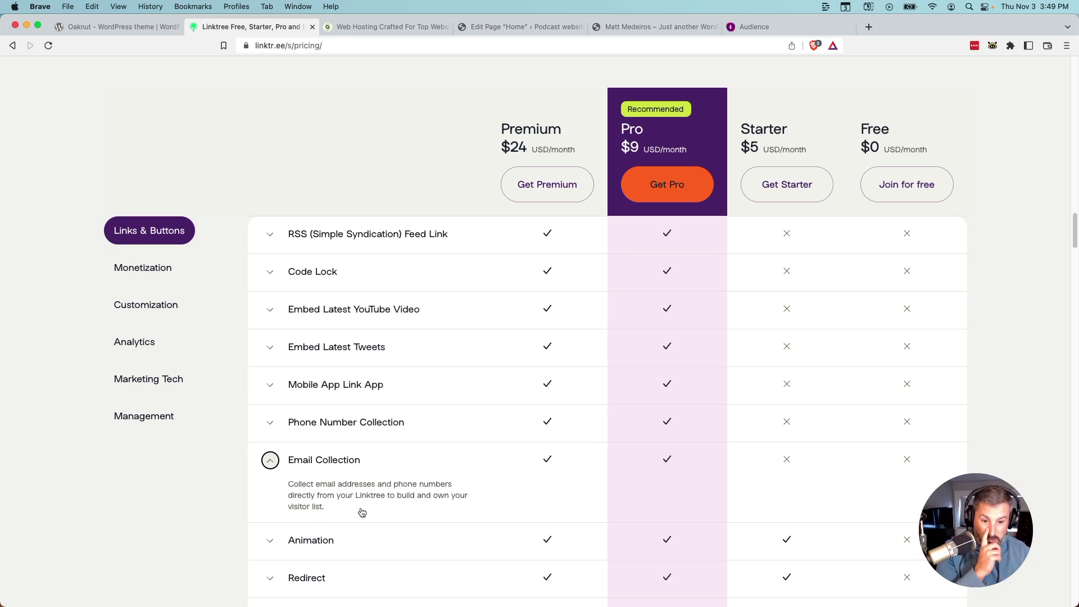
Collapse the Email Collection description, return to the Home page editor and review the buttons and the recent episodes grid.
{"action": "left_click", "coordinate": [273, 461]}
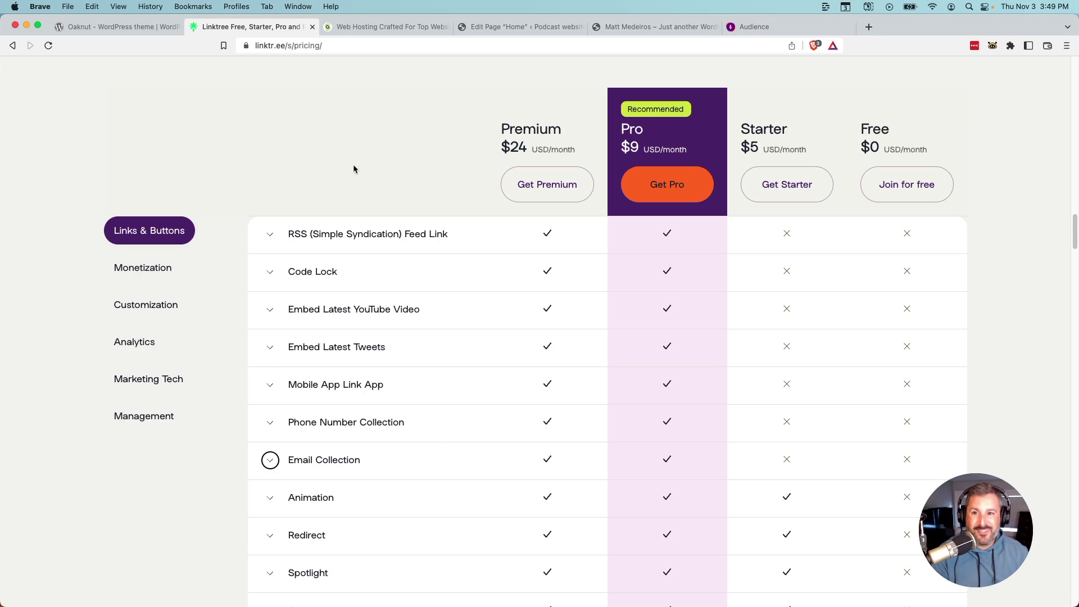
{"action": "left_click", "coordinate": [508, 30]}
{"action": "scroll", "coordinate": [608, 474], "scroll_direction": "down", "scroll_amount": 8}
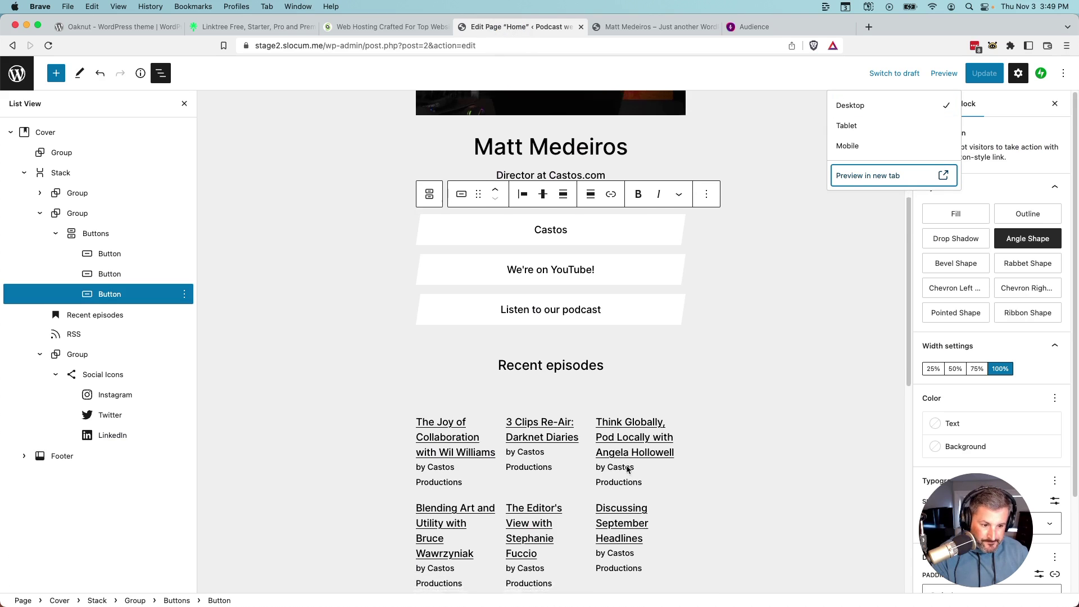
{"action": "scroll", "coordinate": [581, 402], "scroll_direction": "up", "scroll_amount": 4}
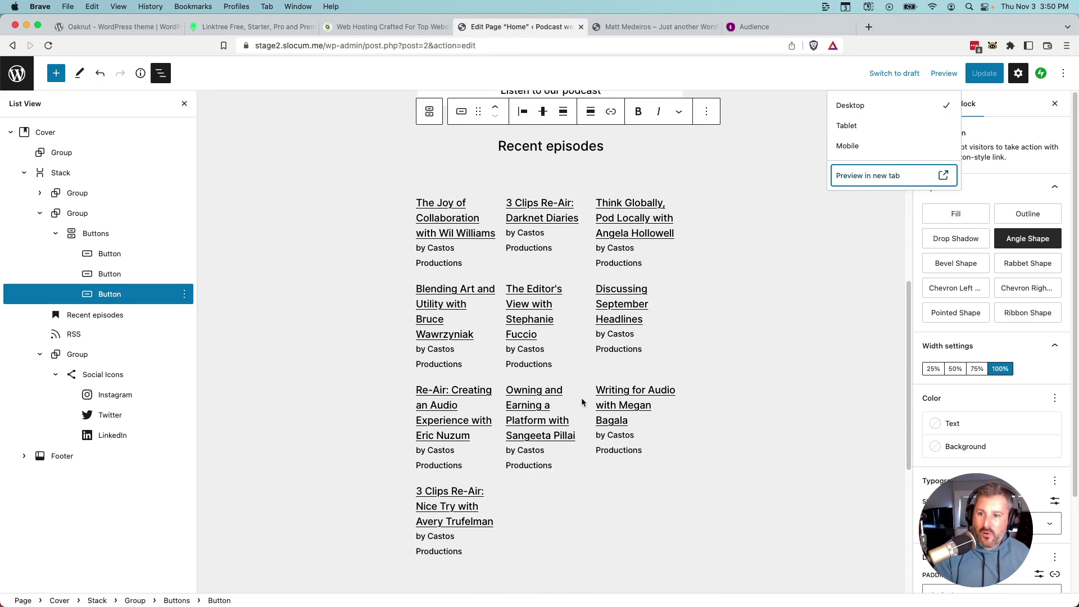
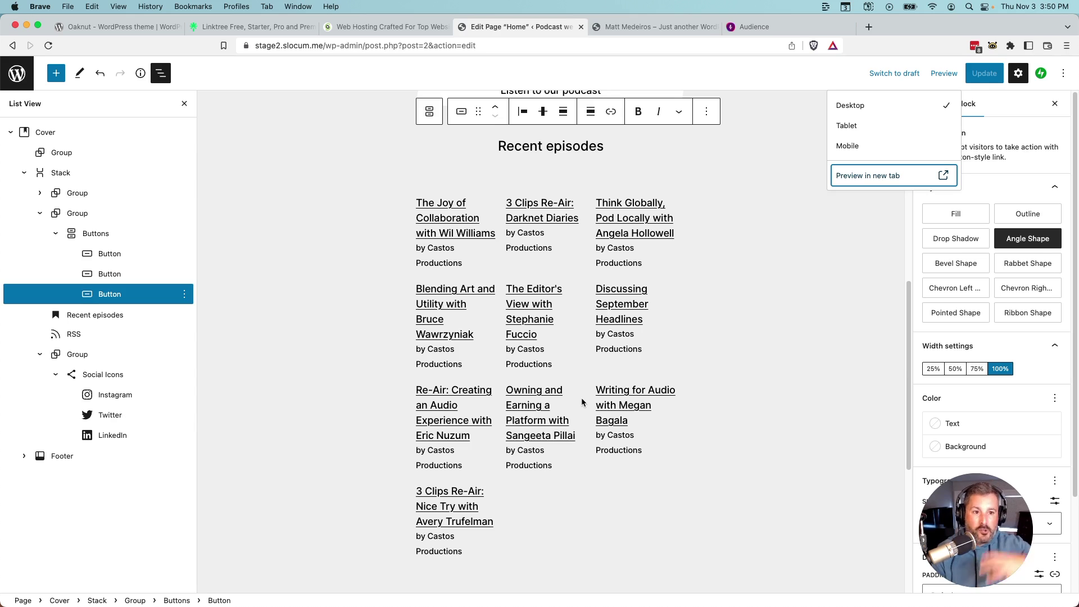
{"action": "scroll", "coordinate": [578, 382], "scroll_direction": "up", "scroll_amount": 5}
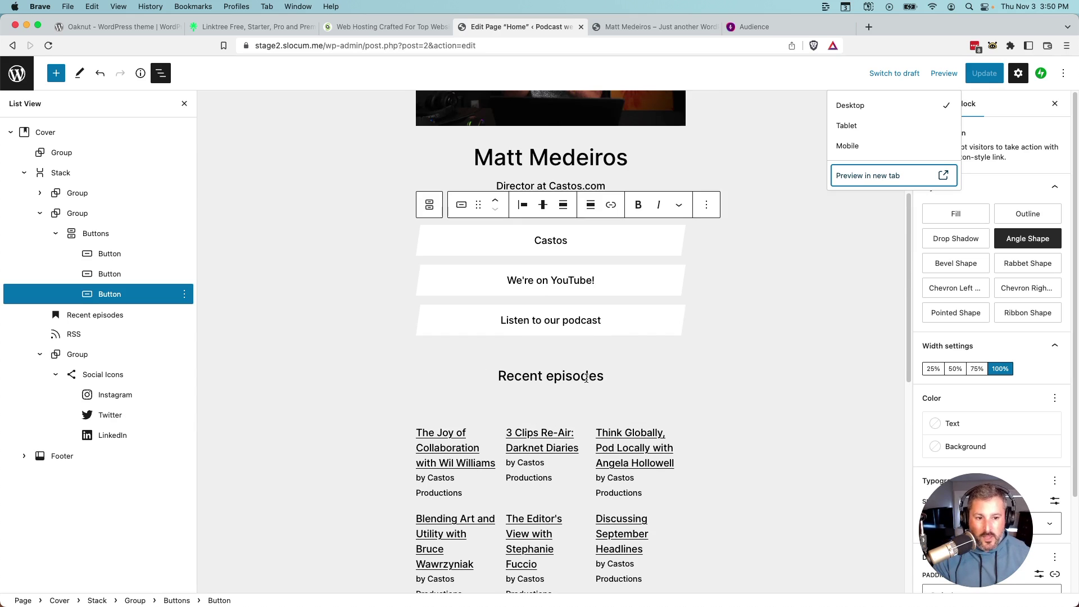
Insert a Mailchimp block between the RSS feed and the social icons.
{"action": "left_click", "coordinate": [578, 358]}
{"action": "left_click", "coordinate": [678, 395]}
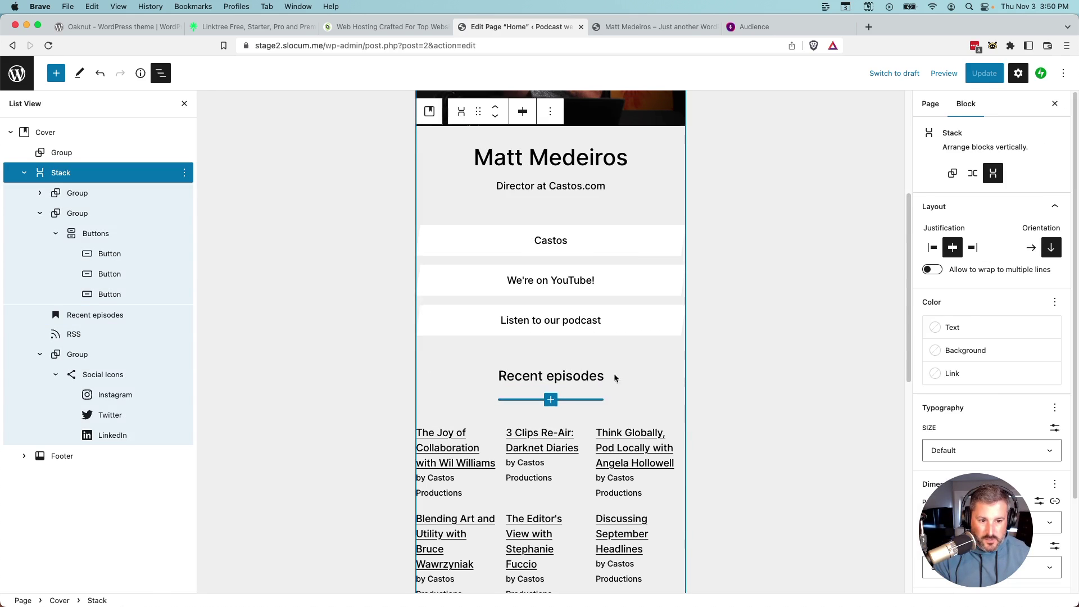
{"action": "left_click", "coordinate": [560, 370]}
{"action": "scroll", "coordinate": [560, 369], "scroll_direction": "down", "scroll_amount": 6}
{"action": "left_click", "coordinate": [559, 458]}
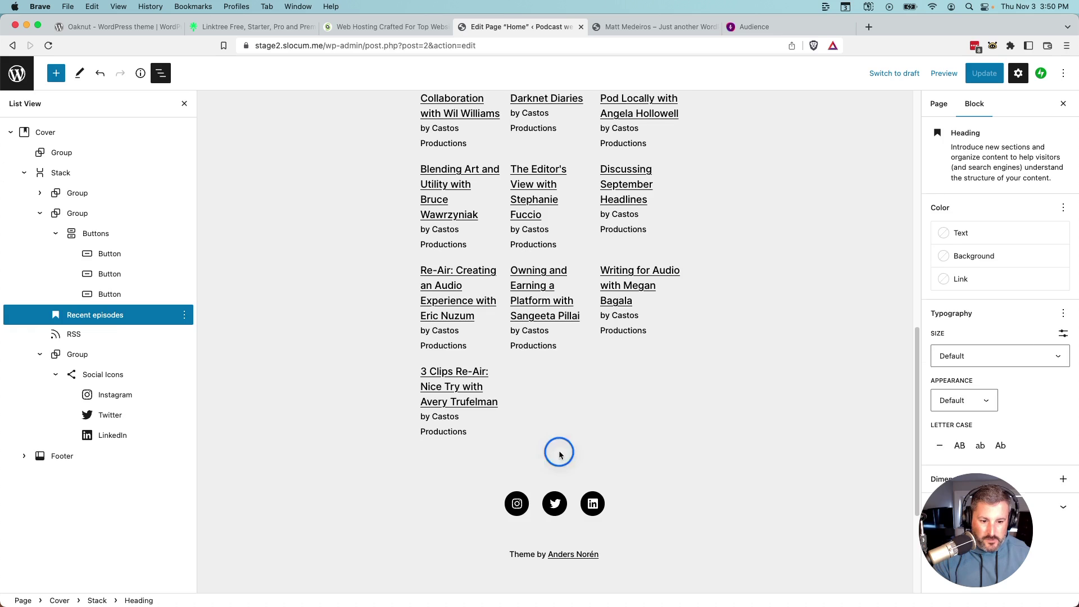
{"action": "left_click", "coordinate": [555, 473]}
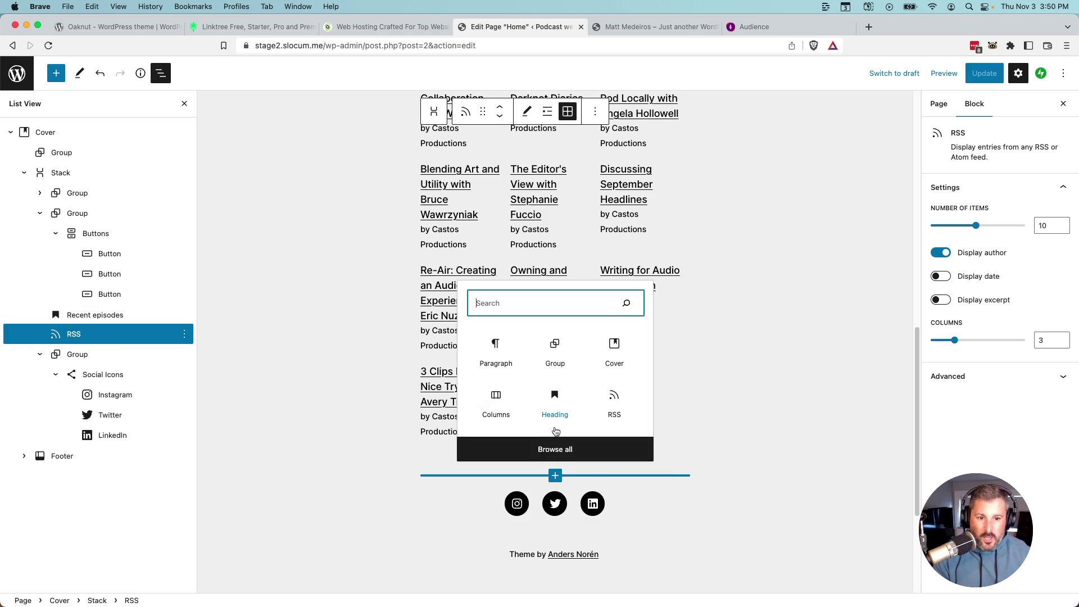
{"action": "type", "text": "mail"}
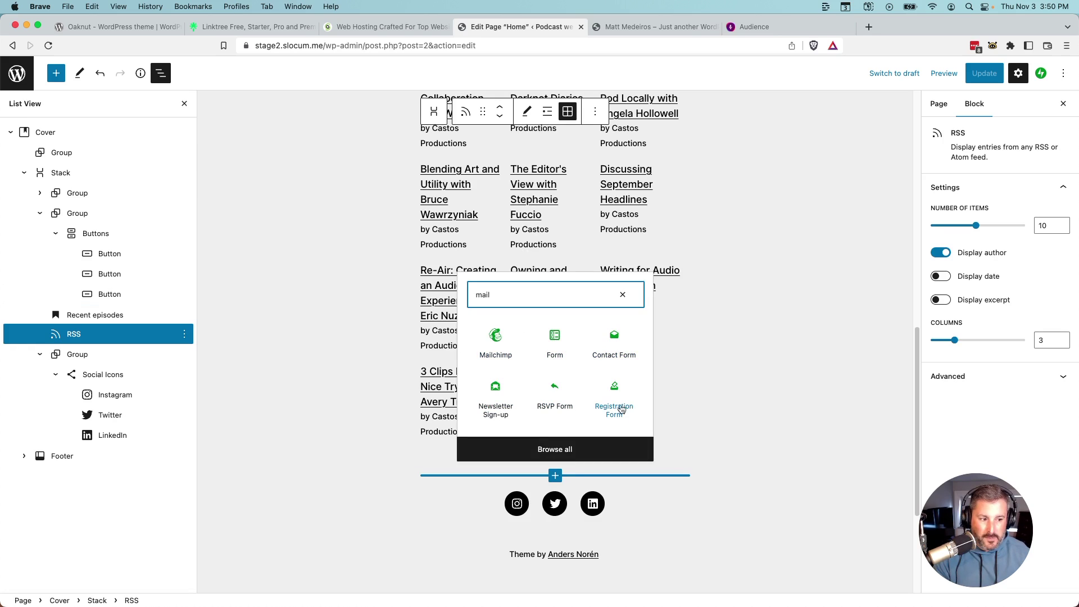
{"action": "left_click", "coordinate": [501, 342]}
{"action": "scroll", "coordinate": [404, 426], "scroll_direction": "down", "scroll_amount": 3}
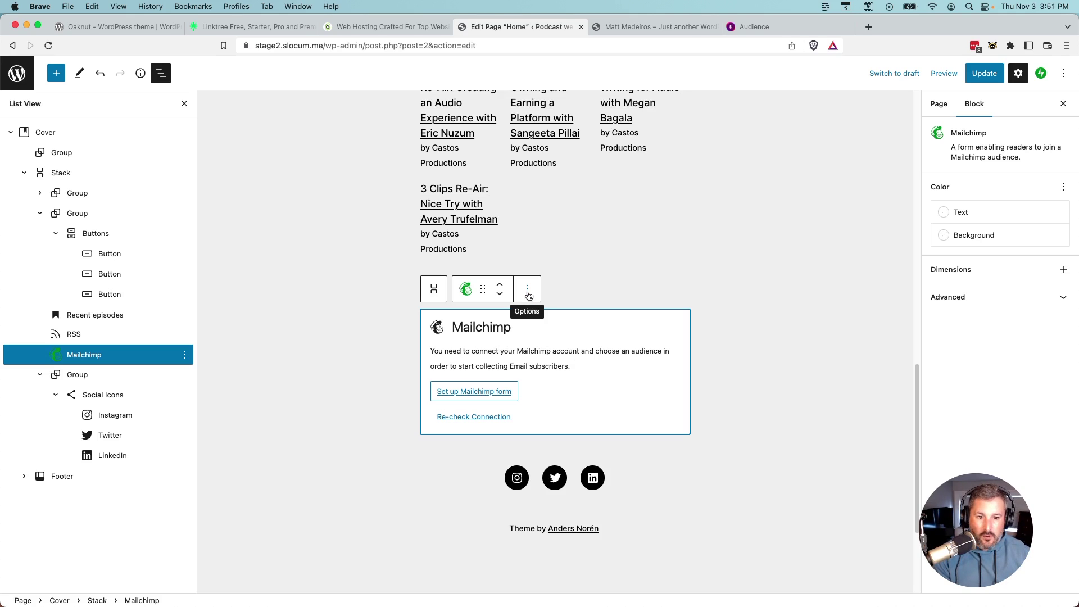
{"action": "left_click", "coordinate": [569, 267]}
{"action": "left_click", "coordinate": [571, 293]}
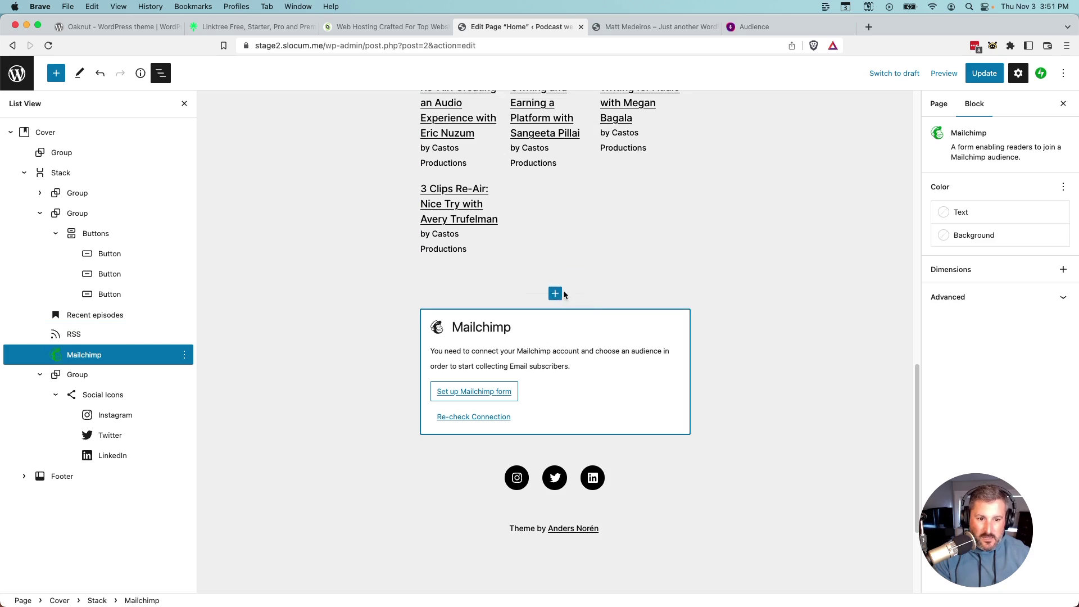
{"action": "scroll", "coordinate": [503, 381], "scroll_direction": "up", "scroll_amount": 4}
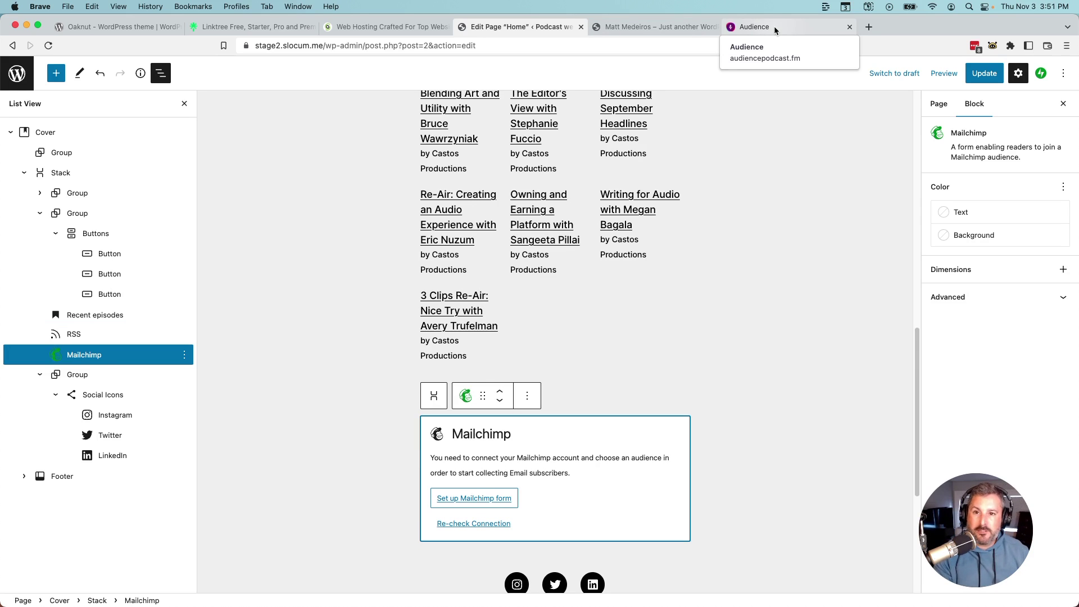
Return to Linktree's plan comparison and review the remaining Links & Buttons features through the Monetization section.
{"action": "left_click", "coordinate": [121, 25]}
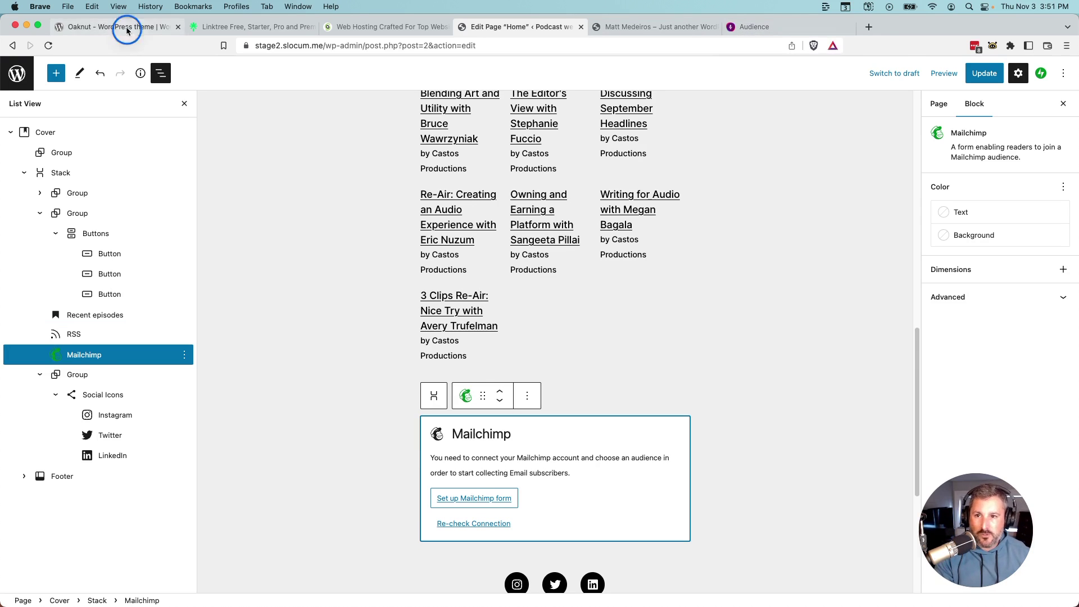
{"action": "left_click", "coordinate": [207, 29]}
{"action": "scroll", "coordinate": [624, 426], "scroll_direction": "down", "scroll_amount": 5}
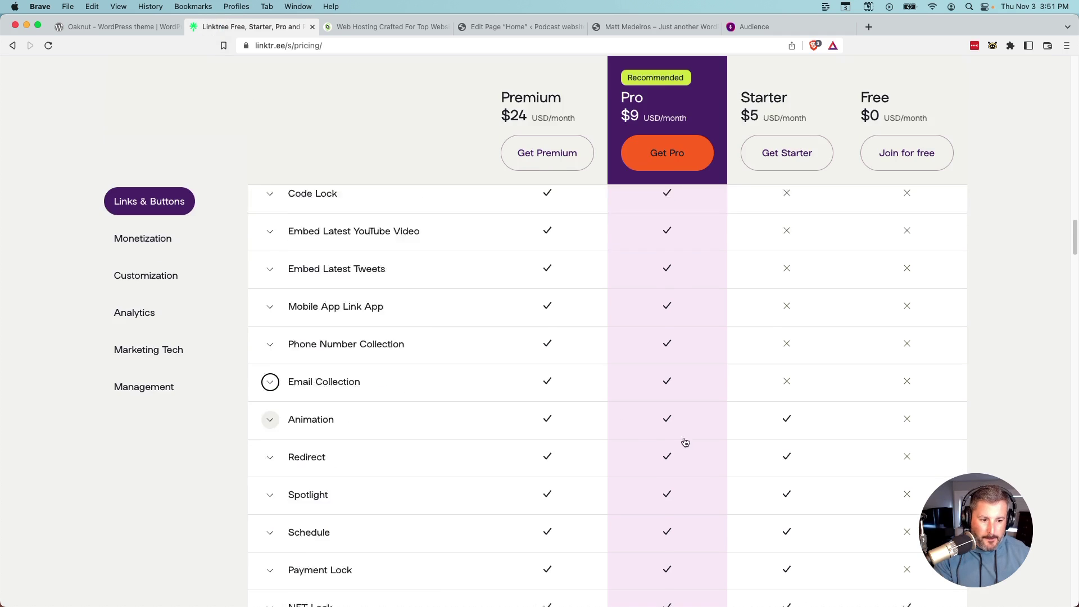
{"action": "scroll", "coordinate": [644, 468], "scroll_direction": "down", "scroll_amount": 20}
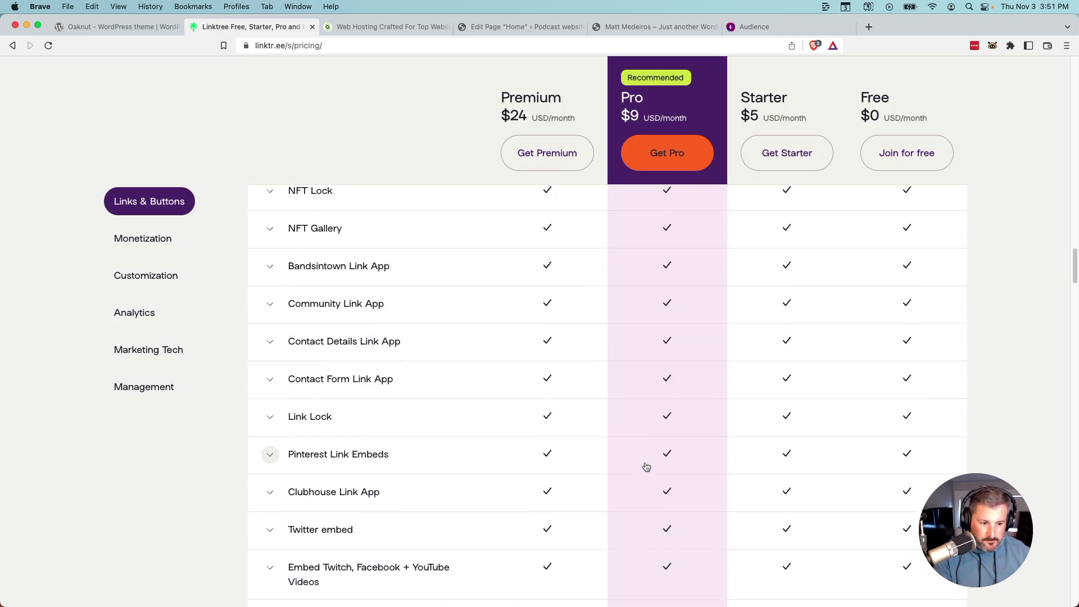
{"action": "scroll", "coordinate": [647, 468], "scroll_direction": "down", "scroll_amount": 5}
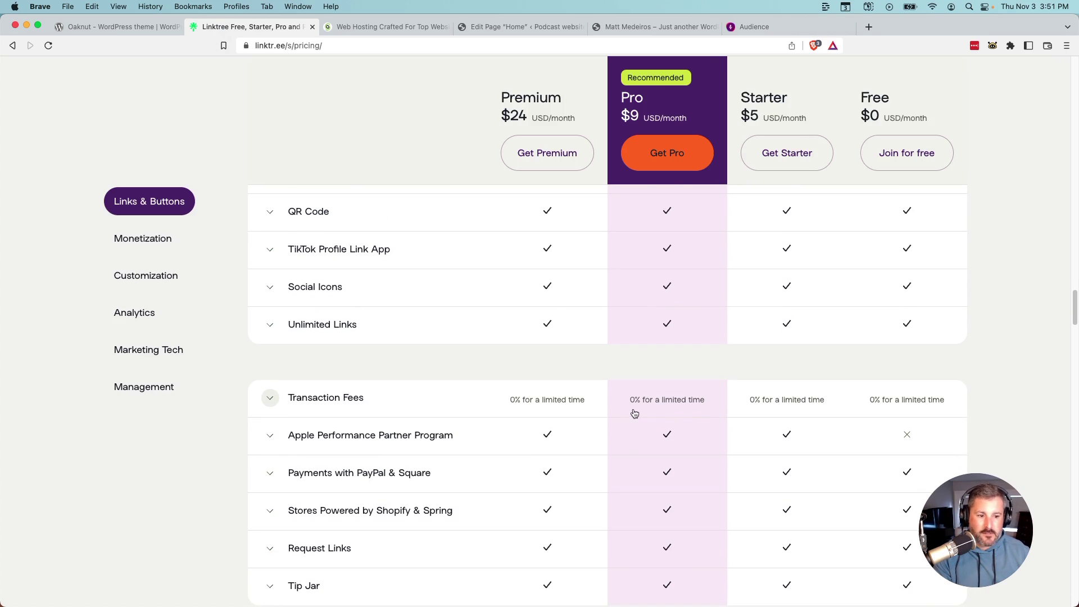
{"action": "scroll", "coordinate": [641, 409], "scroll_direction": "down", "scroll_amount": 1}
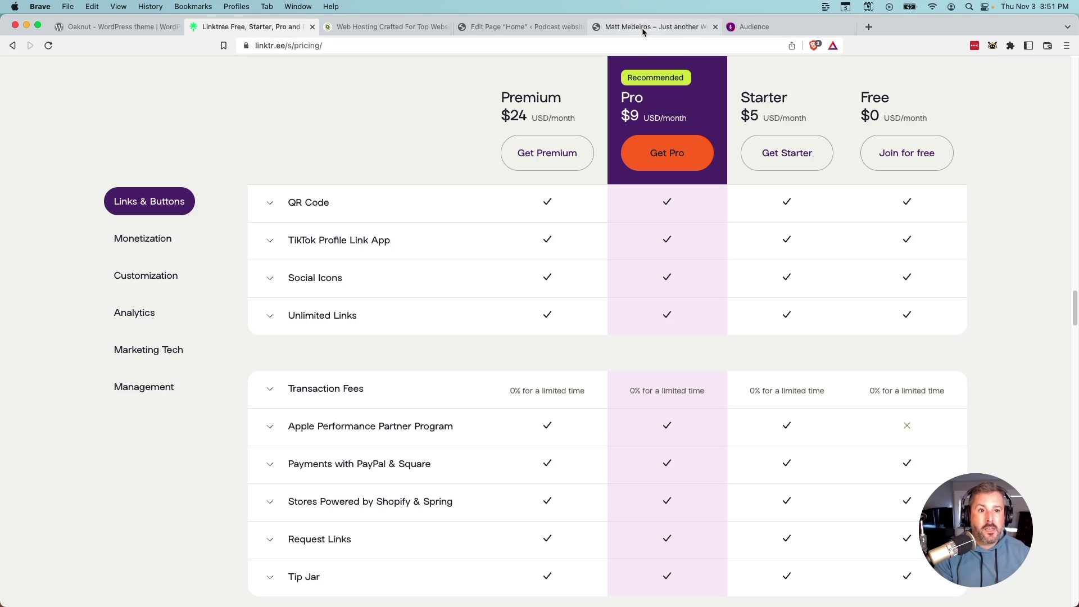
In the Home page editor, duplicate the "Listen to our podcast" button and change the copy's text to "Donate to our show!".
{"action": "left_click", "coordinate": [510, 27]}
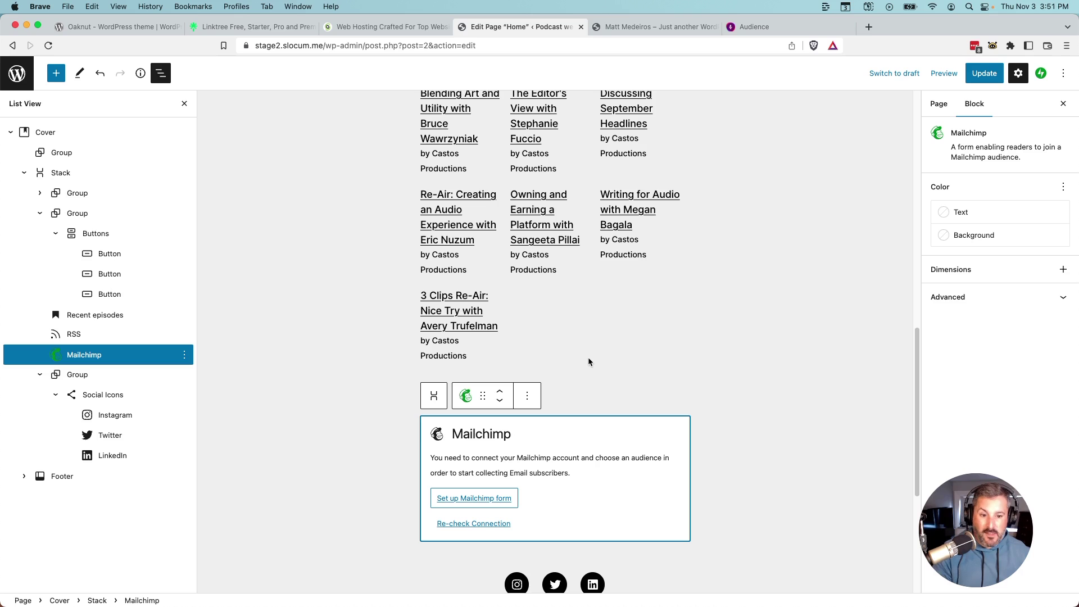
{"action": "left_click", "coordinate": [601, 375]}
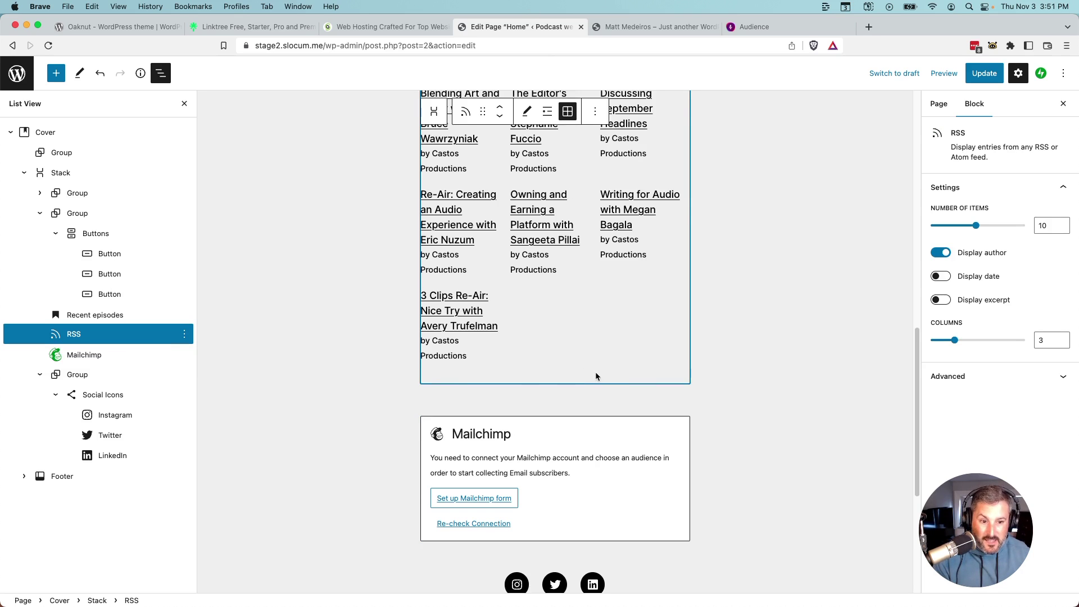
{"action": "scroll", "coordinate": [594, 370], "scroll_direction": "up", "scroll_amount": 5}
{"action": "left_click", "coordinate": [665, 232]}
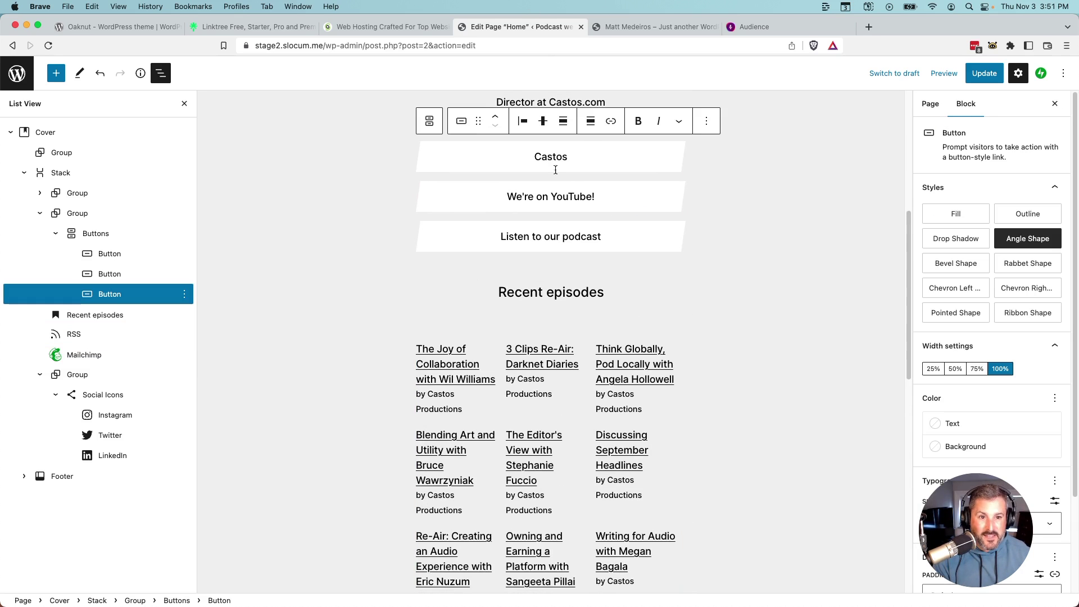
{"action": "left_click", "coordinate": [705, 119]}
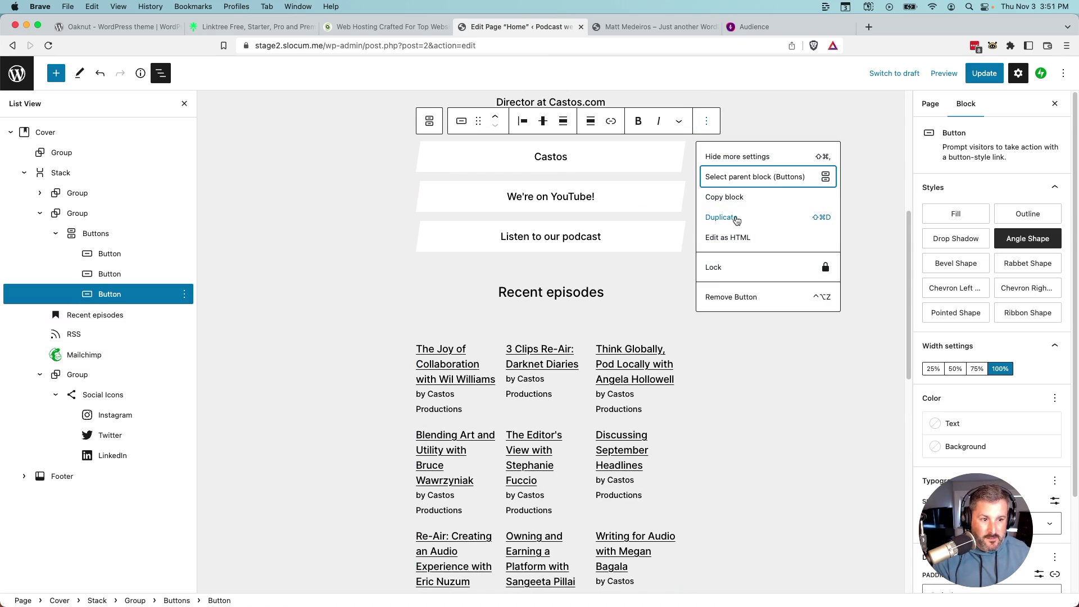
{"action": "left_click", "coordinate": [723, 217]}
{"action": "triple_click", "coordinate": [565, 277]}
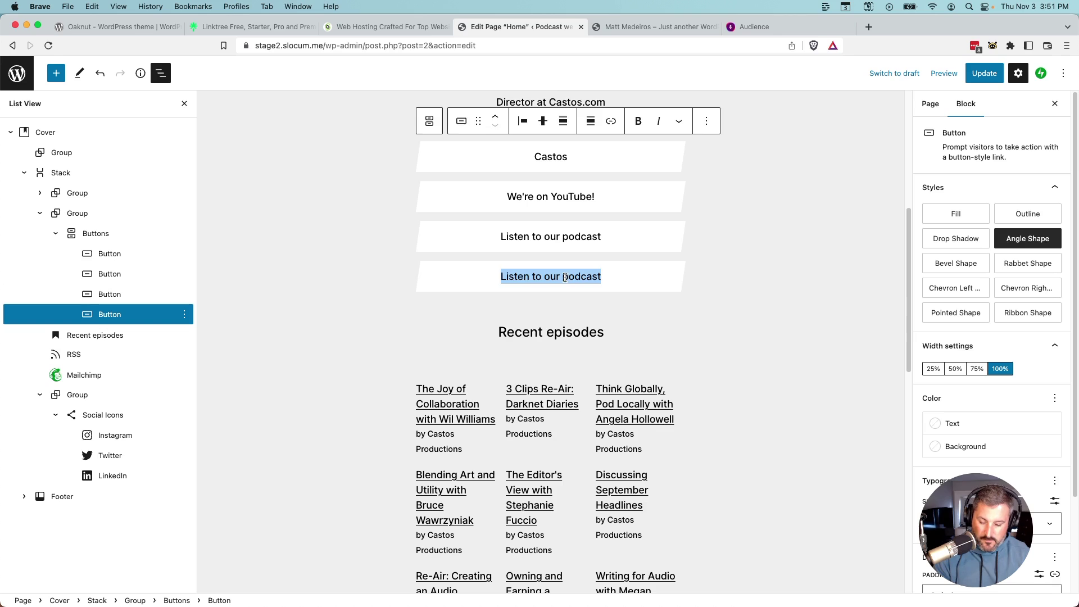
{"action": "type", "text": "Donate to our show!"}
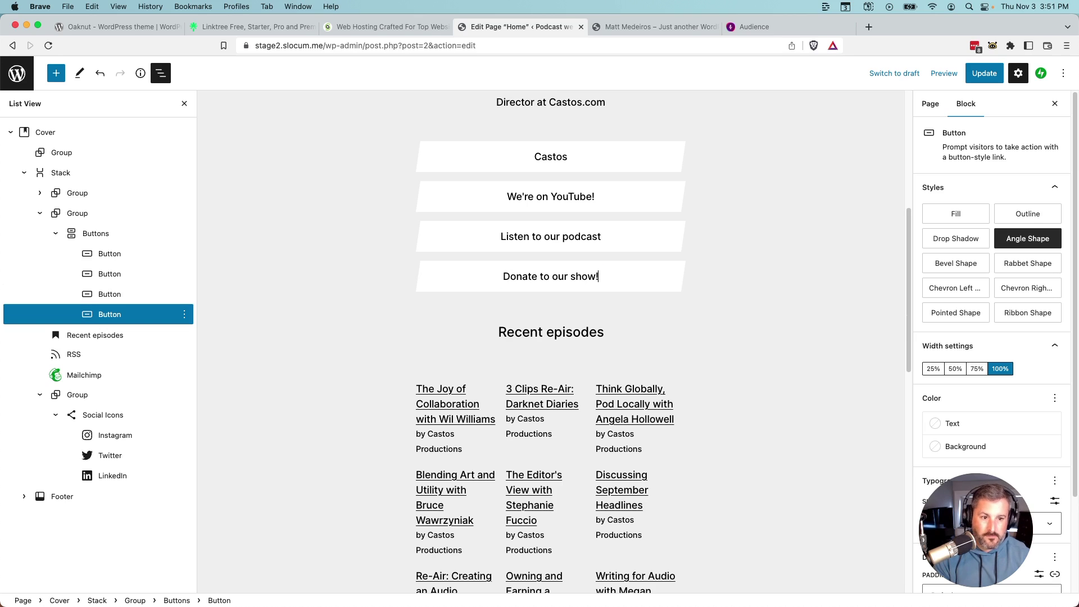
Open the link settings of the "Donate to our show!" button and close them without entering a URL.
{"action": "triple_click", "coordinate": [562, 275]}
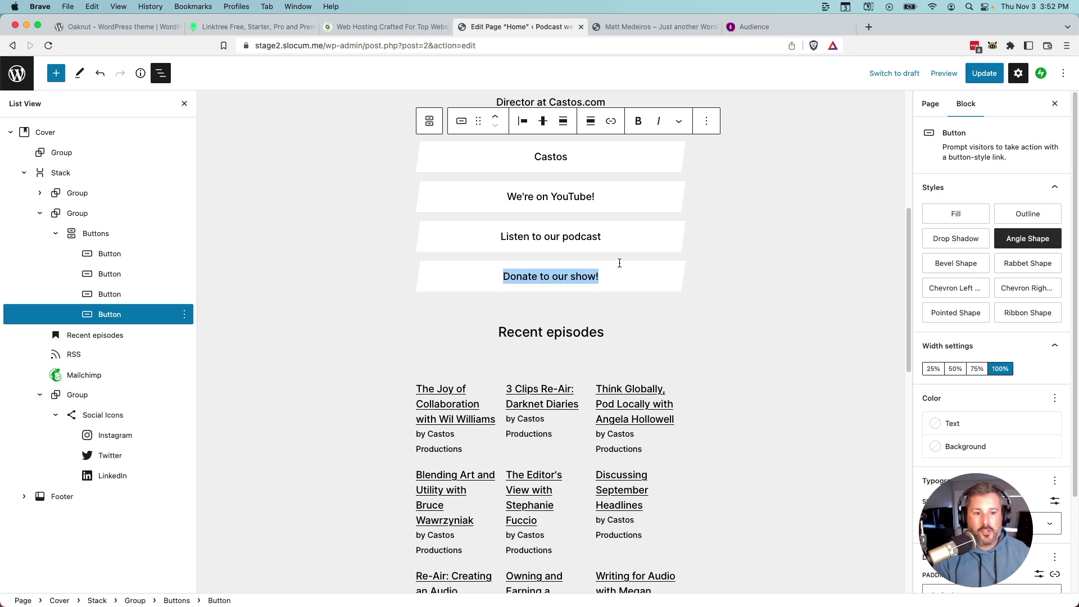
{"action": "left_click", "coordinate": [610, 121]}
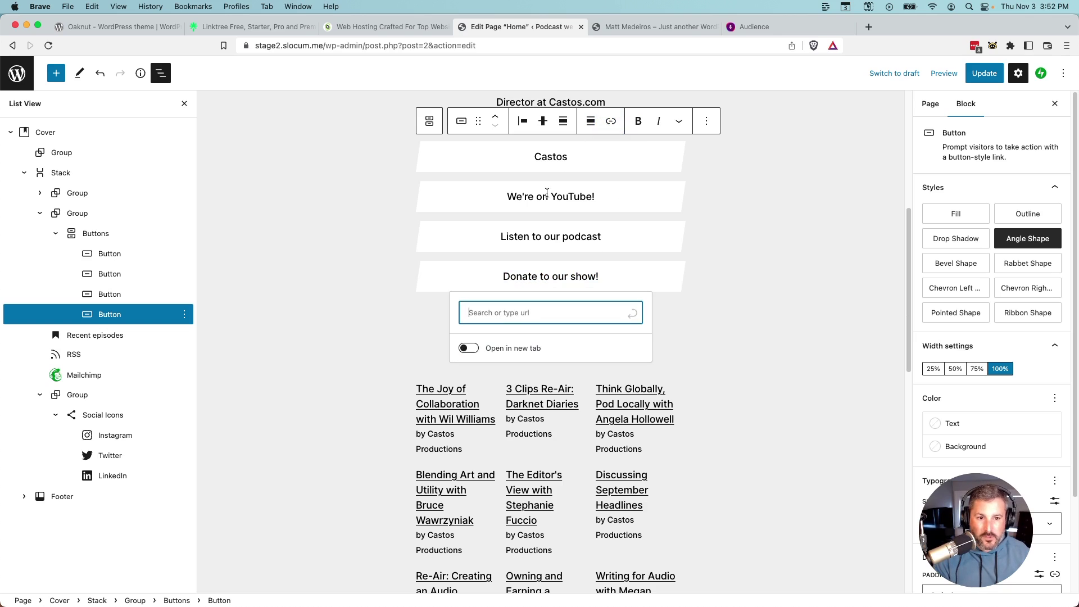
{"action": "left_click", "coordinate": [707, 332]}
{"action": "scroll", "coordinate": [562, 450], "scroll_direction": "up", "scroll_amount": 5}
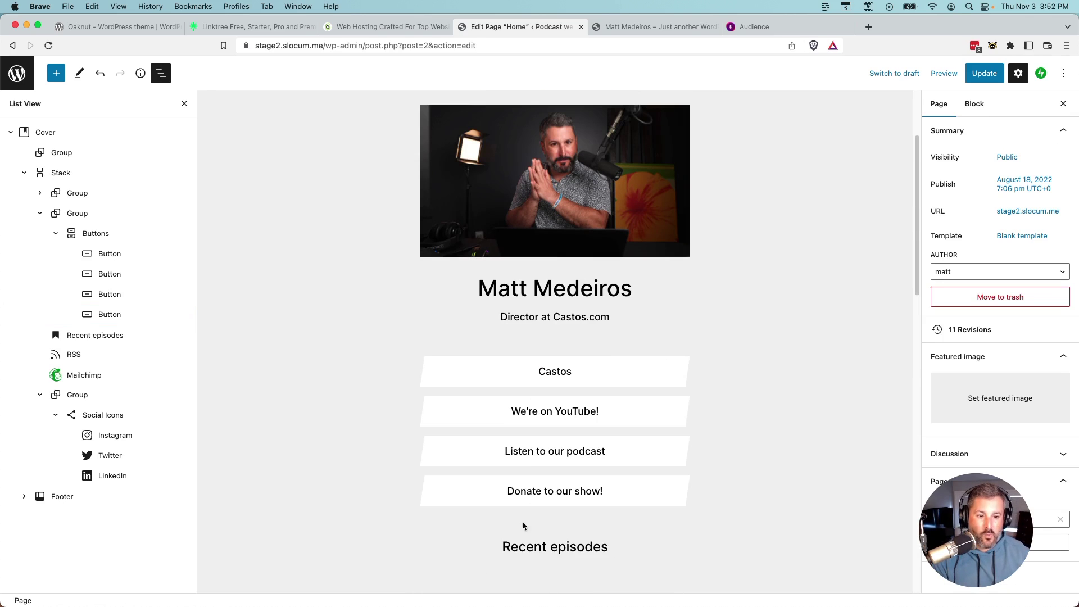
Switch to Linktree's plan comparison and examine its Customization and Analytics features across the plans.
{"action": "mouse_move", "coordinate": [563, 429]}
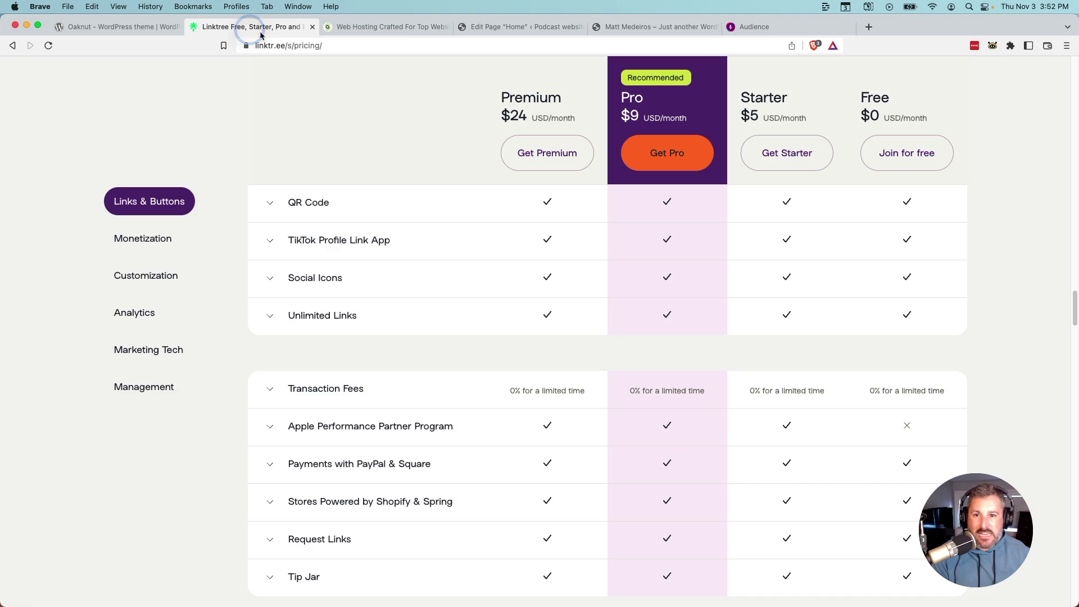
{"action": "left_click", "coordinate": [249, 26]}
{"action": "scroll", "coordinate": [595, 499], "scroll_direction": "down", "scroll_amount": 20}
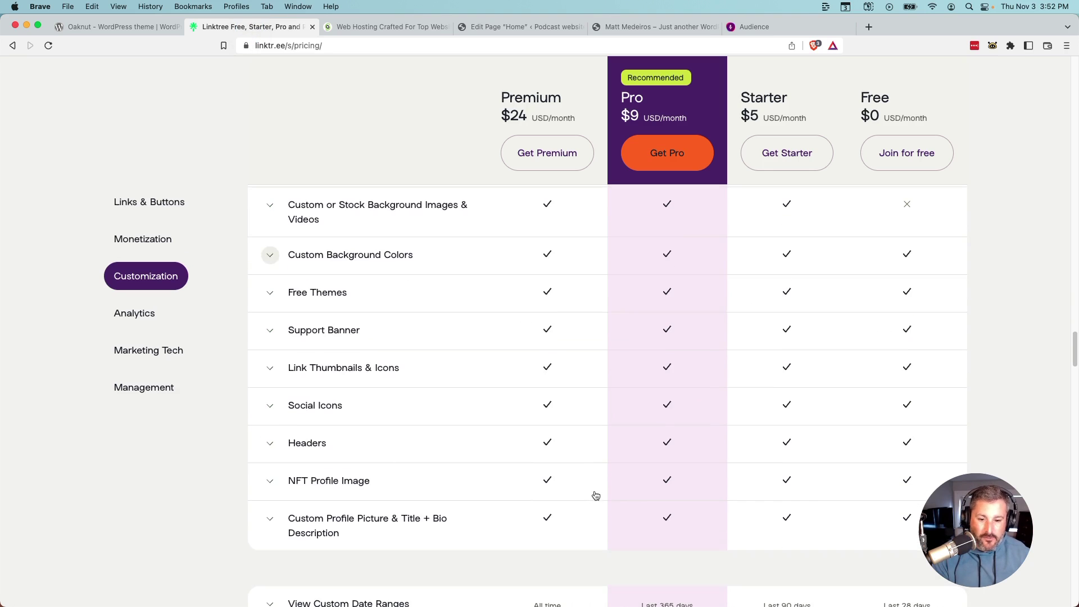
{"action": "scroll", "coordinate": [513, 498], "scroll_direction": "down", "scroll_amount": 5}
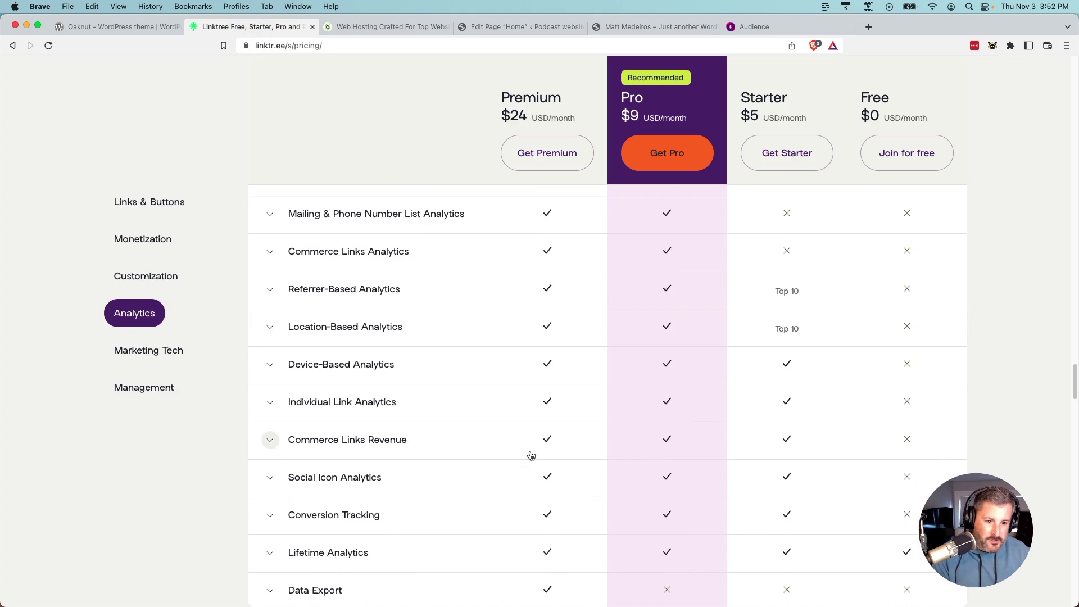
{"action": "scroll", "coordinate": [530, 452], "scroll_direction": "up", "scroll_amount": 2}
{"action": "scroll", "coordinate": [539, 456], "scroll_direction": "up", "scroll_amount": 1}
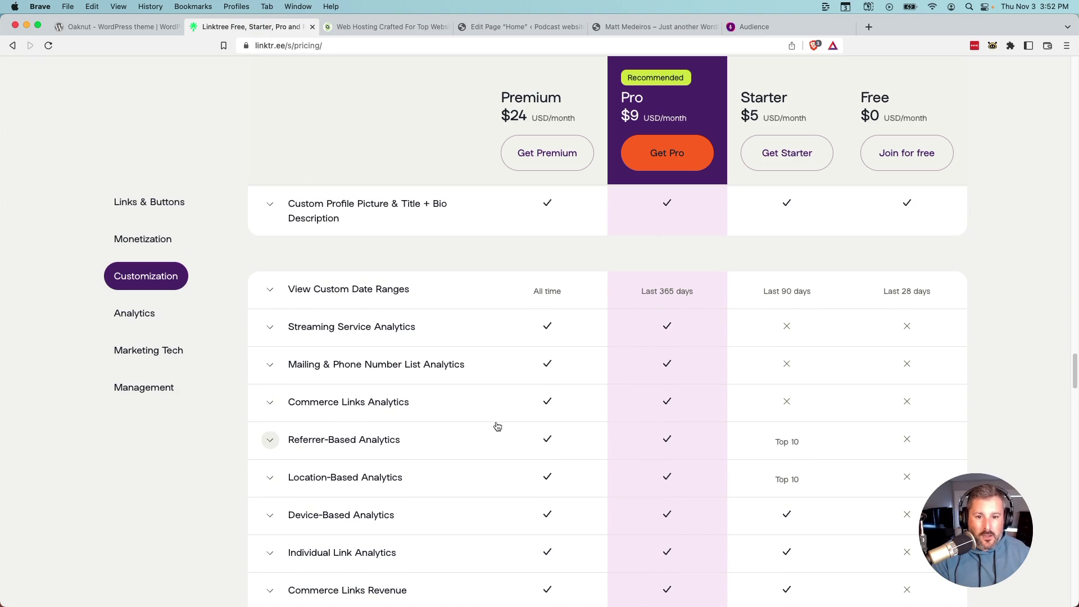
{"action": "left_click", "coordinate": [163, 312]}
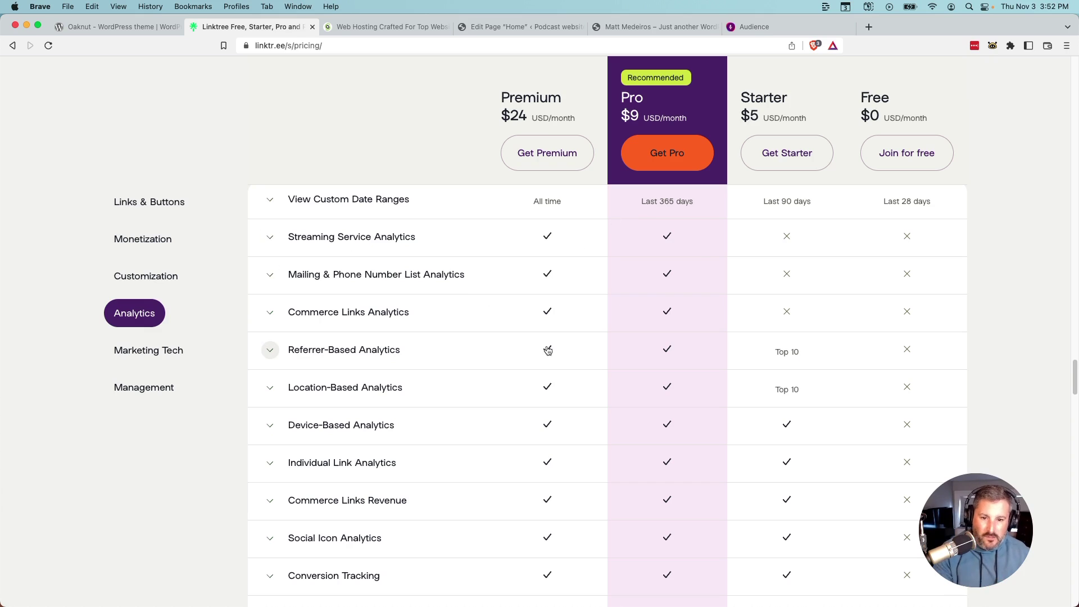
{"action": "scroll", "coordinate": [548, 419], "scroll_direction": "down", "scroll_amount": 3}
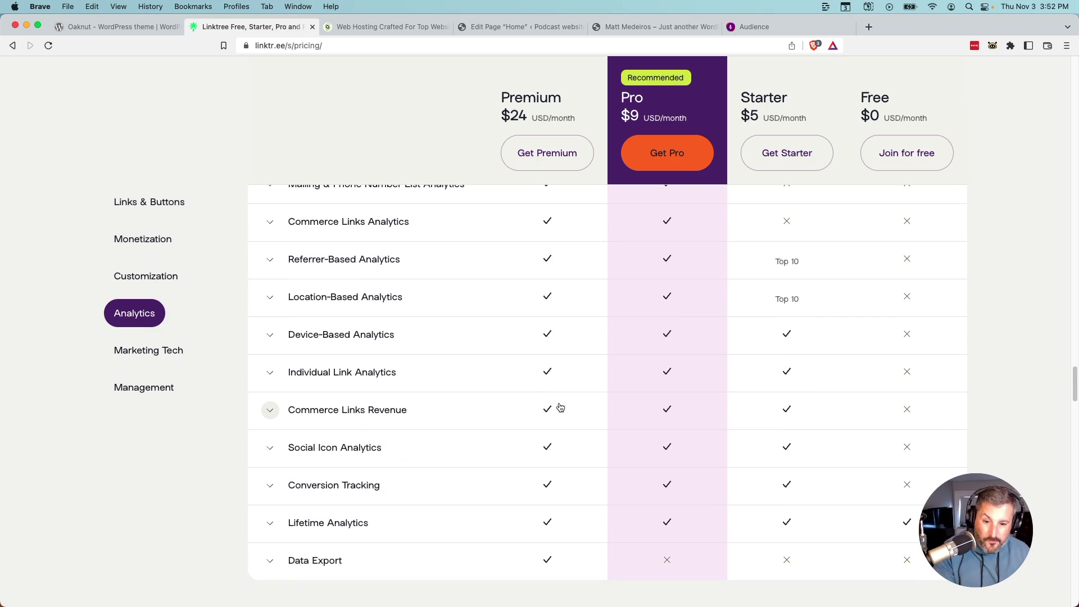
Return to the Home page editor and leave it for the Pages list, discarding the unsaved changes.
{"action": "left_click", "coordinate": [512, 28]}
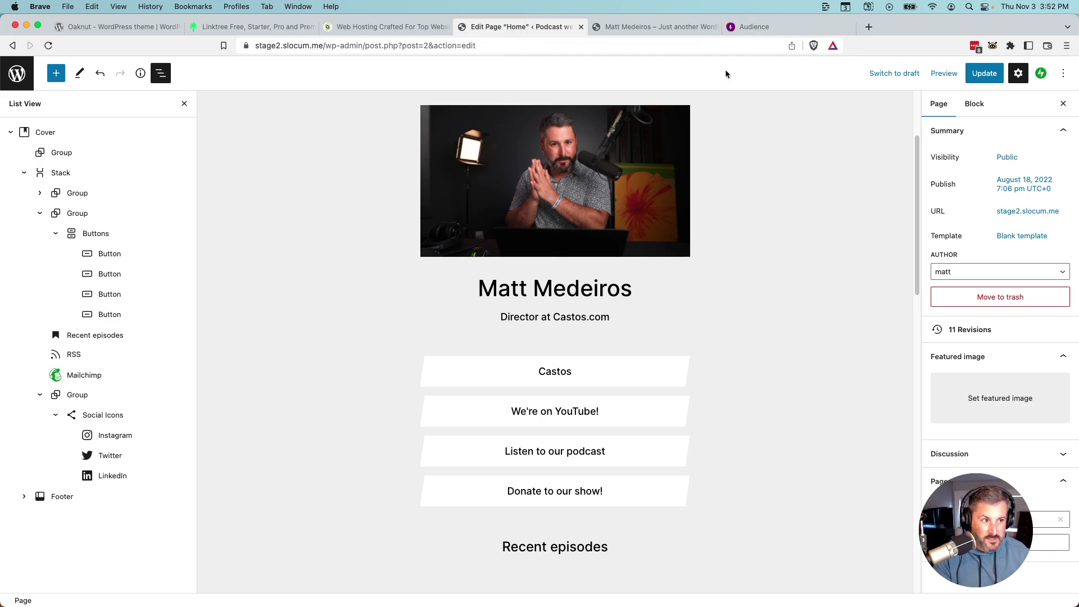
{"action": "left_click", "coordinate": [22, 74]}
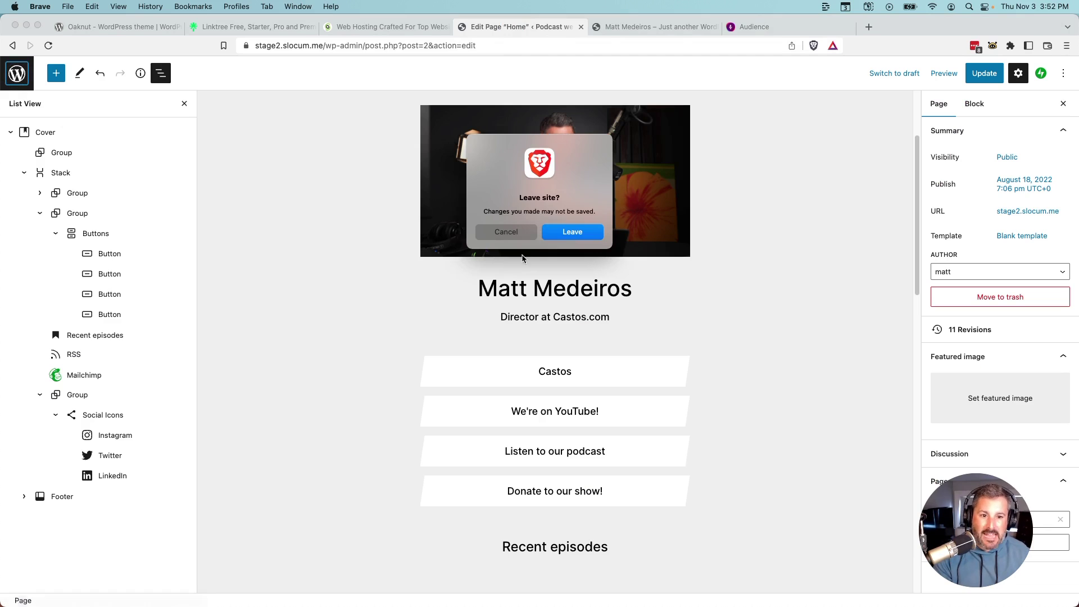
{"action": "left_click", "coordinate": [561, 236]}
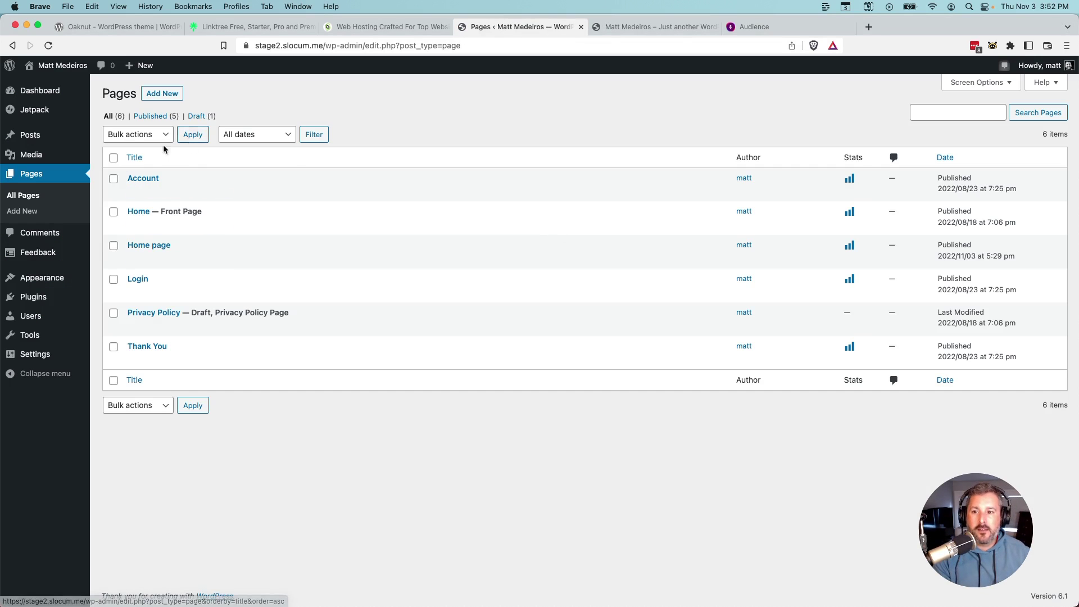
Open the Jetpack dashboard and examine its site stats overview.
{"action": "mouse_move", "coordinate": [82, 116]}
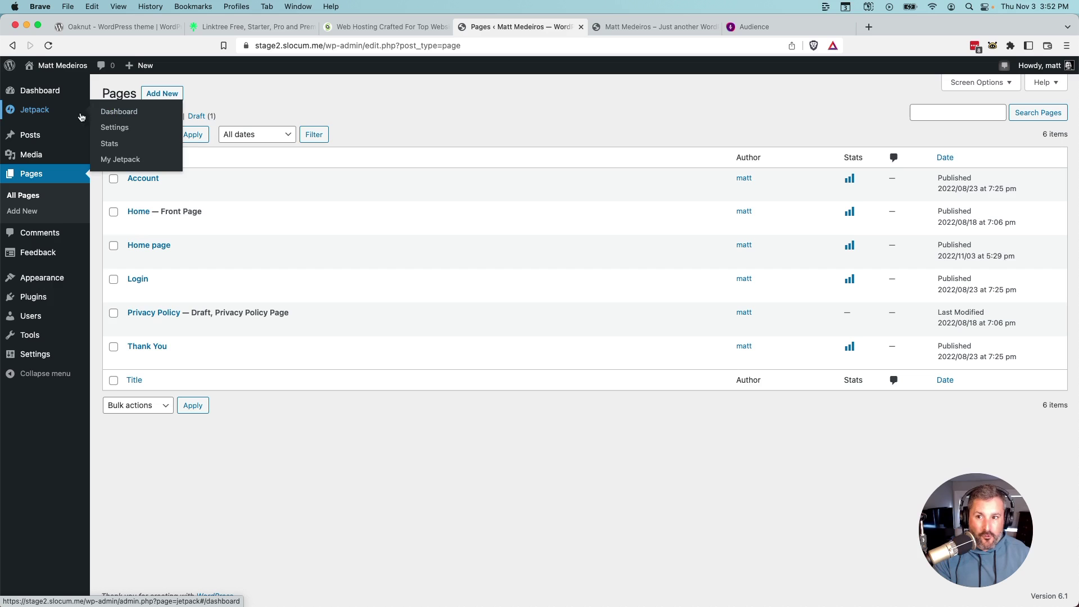
{"action": "left_click", "coordinate": [119, 113]}
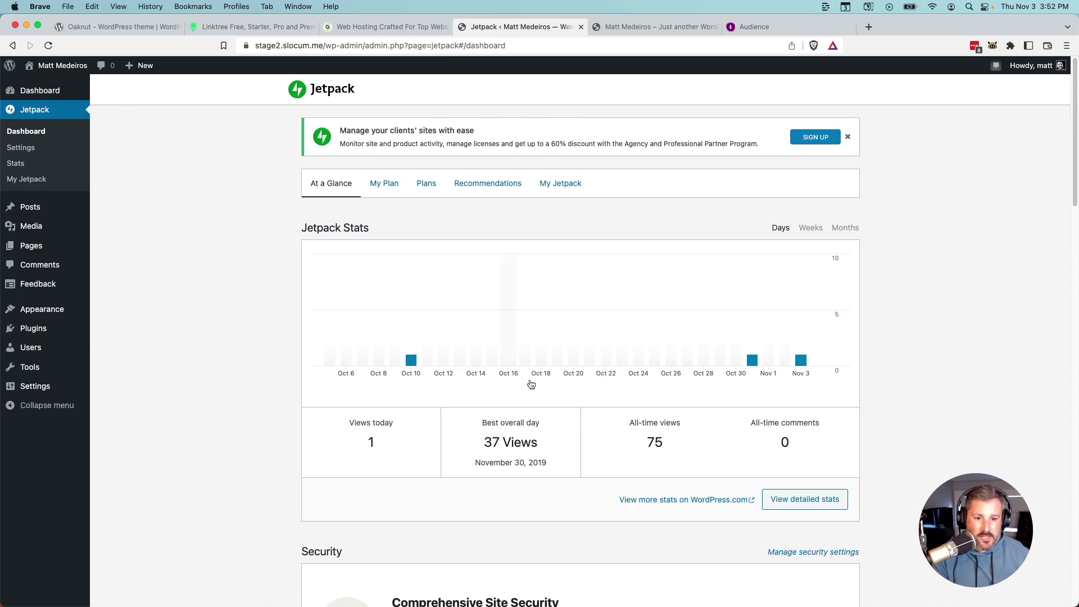
{"action": "scroll", "coordinate": [508, 423], "scroll_direction": "down", "scroll_amount": 1}
{"action": "scroll", "coordinate": [505, 422], "scroll_direction": "down", "scroll_amount": 5}
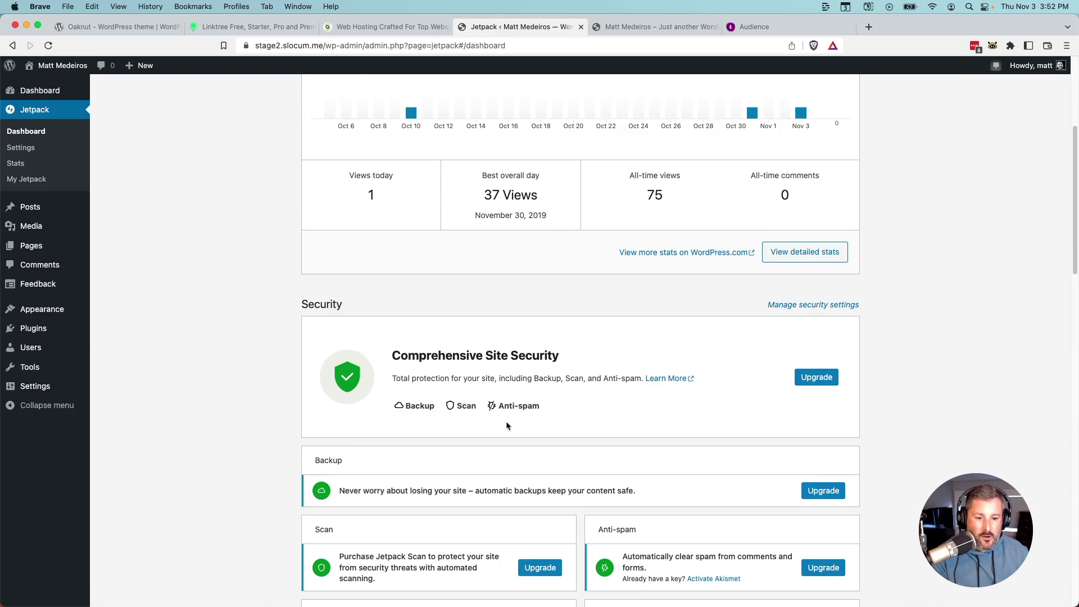
{"action": "scroll", "coordinate": [506, 421], "scroll_direction": "up", "scroll_amount": 5}
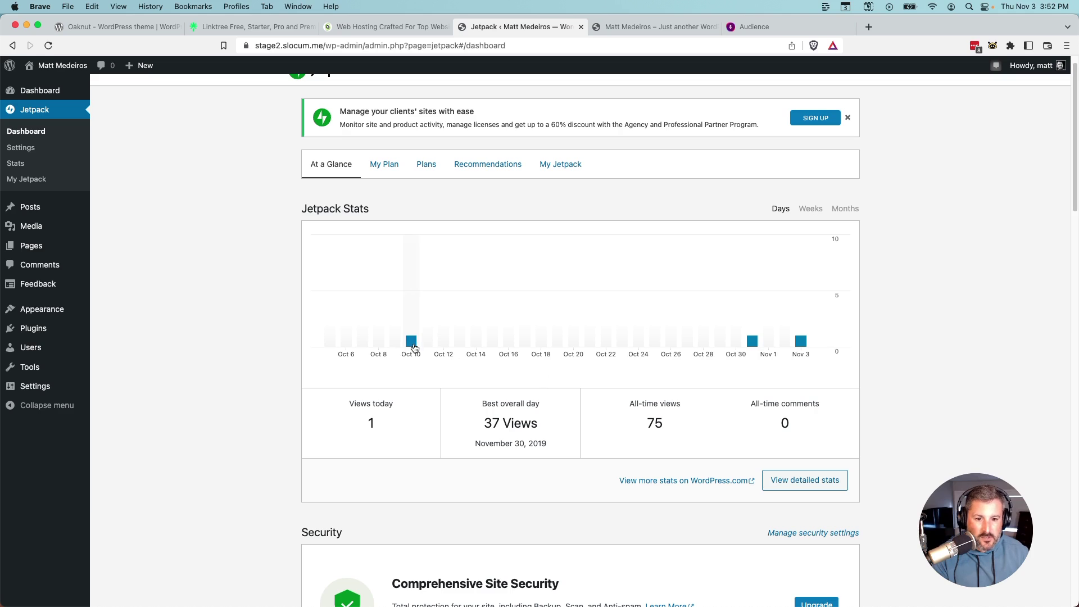
{"action": "mouse_move", "coordinate": [512, 344]}
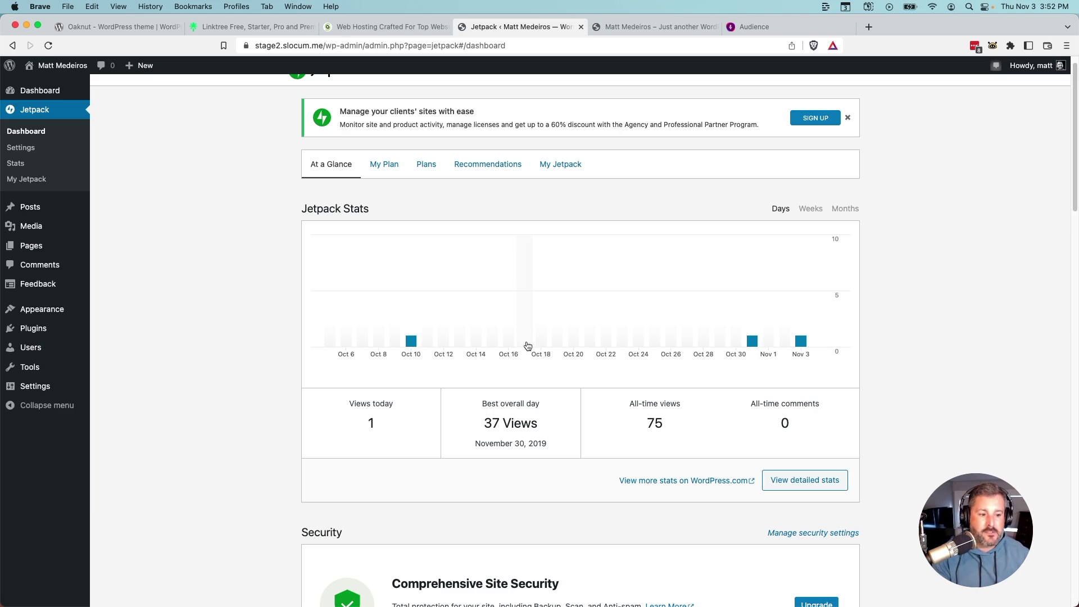
Open the detailed Jetpack stats and examine the referrers, search terms, subscriptions, top pages and clicks sections.
{"action": "left_click", "coordinate": [786, 481]}
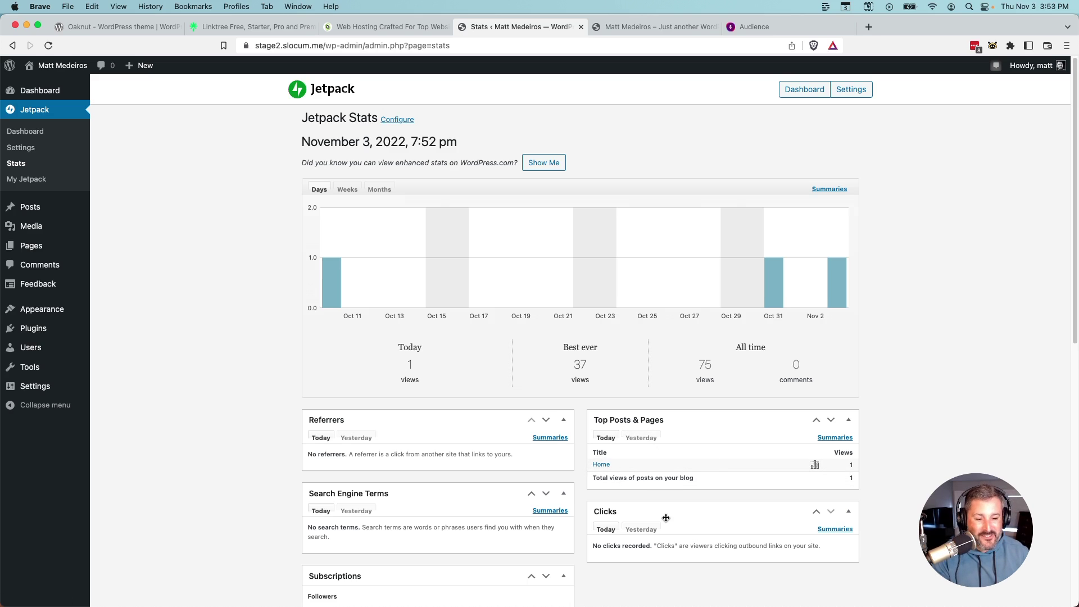
{"action": "scroll", "coordinate": [666, 517], "scroll_direction": "down", "scroll_amount": 1}
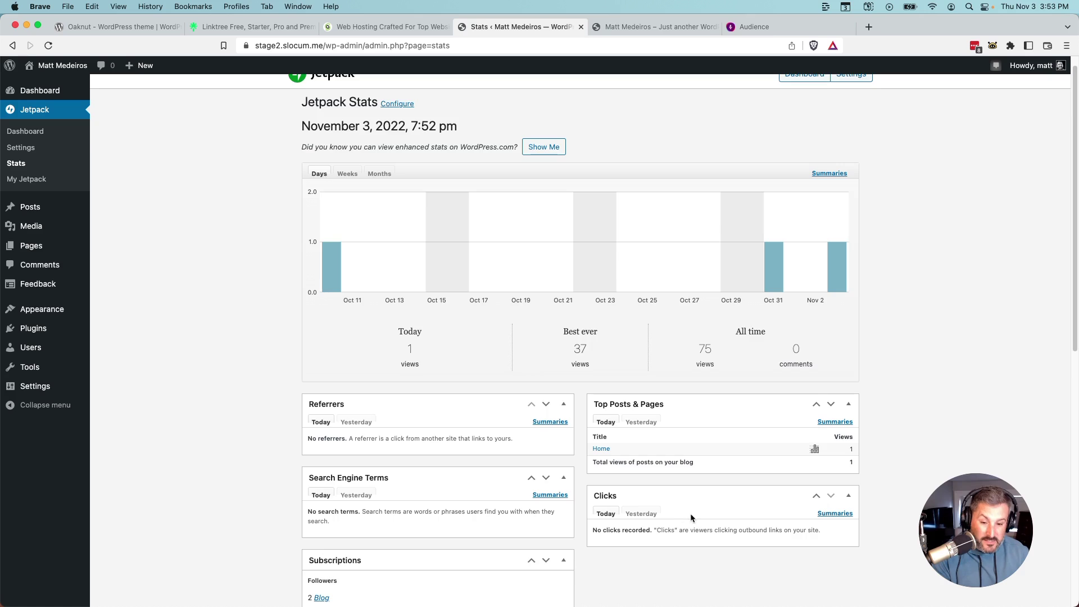
{"action": "scroll", "coordinate": [691, 515], "scroll_direction": "down", "scroll_amount": 3}
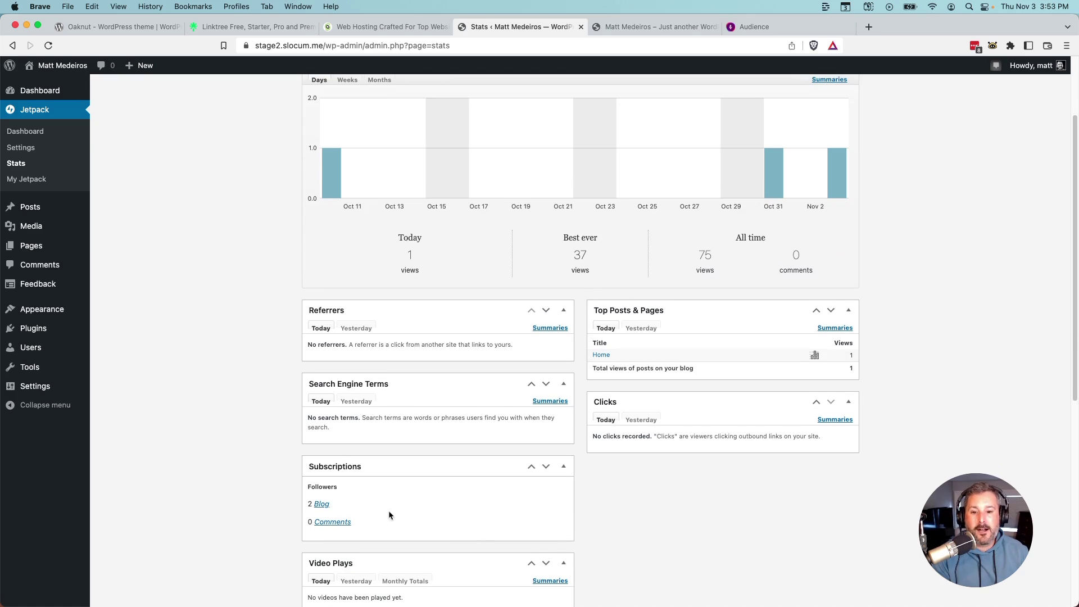
{"action": "scroll", "coordinate": [389, 510], "scroll_direction": "up", "scroll_amount": 1}
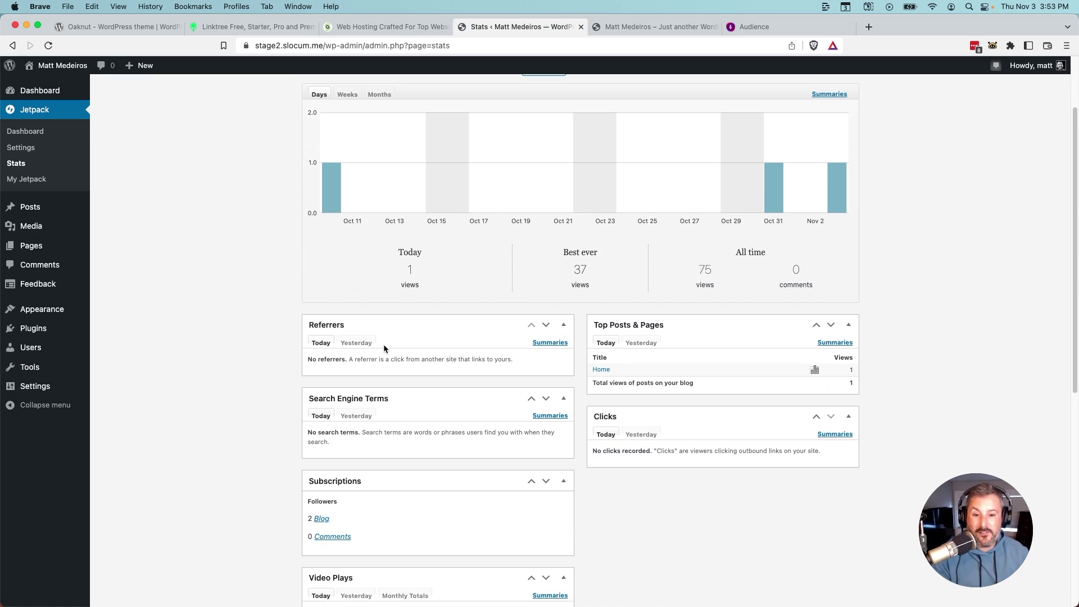
{"action": "scroll", "coordinate": [410, 444], "scroll_direction": "down", "scroll_amount": 3}
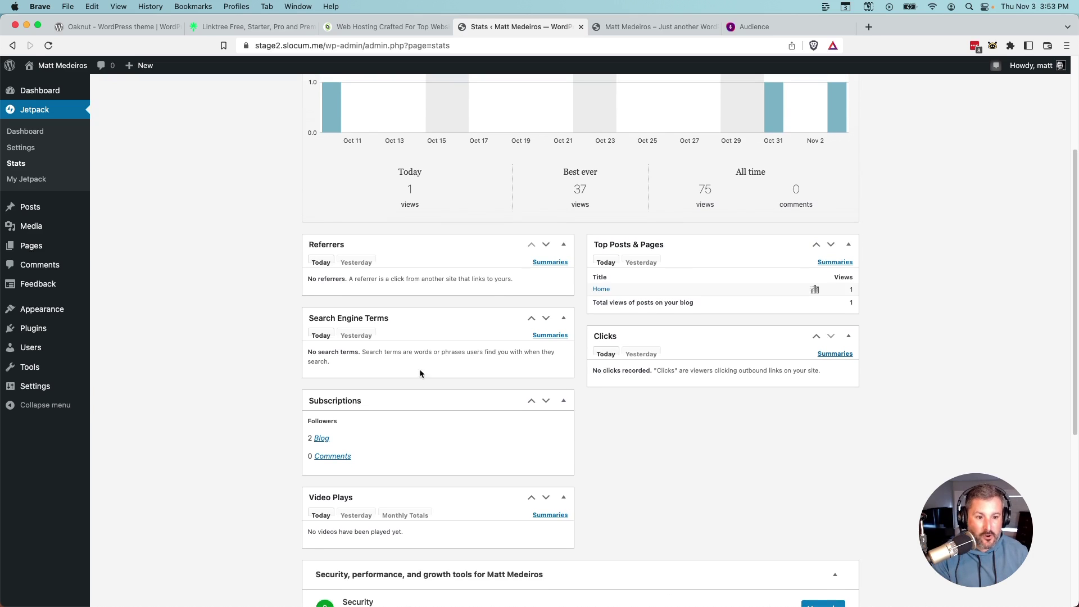
{"action": "scroll", "coordinate": [419, 368], "scroll_direction": "up", "scroll_amount": 4}
{"action": "scroll", "coordinate": [441, 279], "scroll_direction": "up", "scroll_amount": 2}
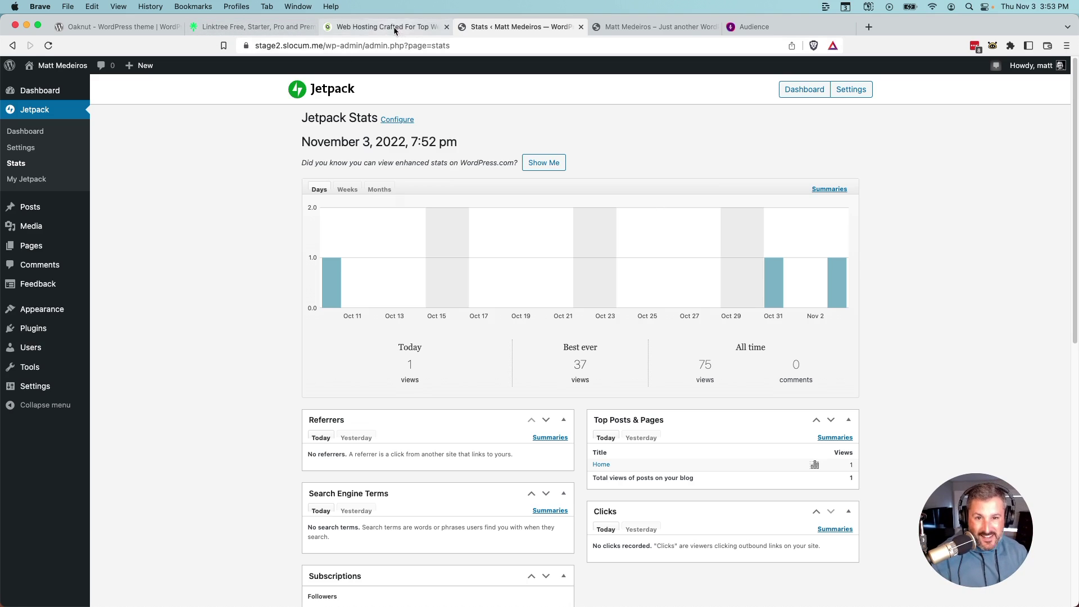
Revisit the Oaknut theme page on WordPress.org, then review the Home page preview from its link buttons to the recent episodes.
{"action": "left_click", "coordinate": [230, 28]}
{"action": "left_click", "coordinate": [109, 27]}
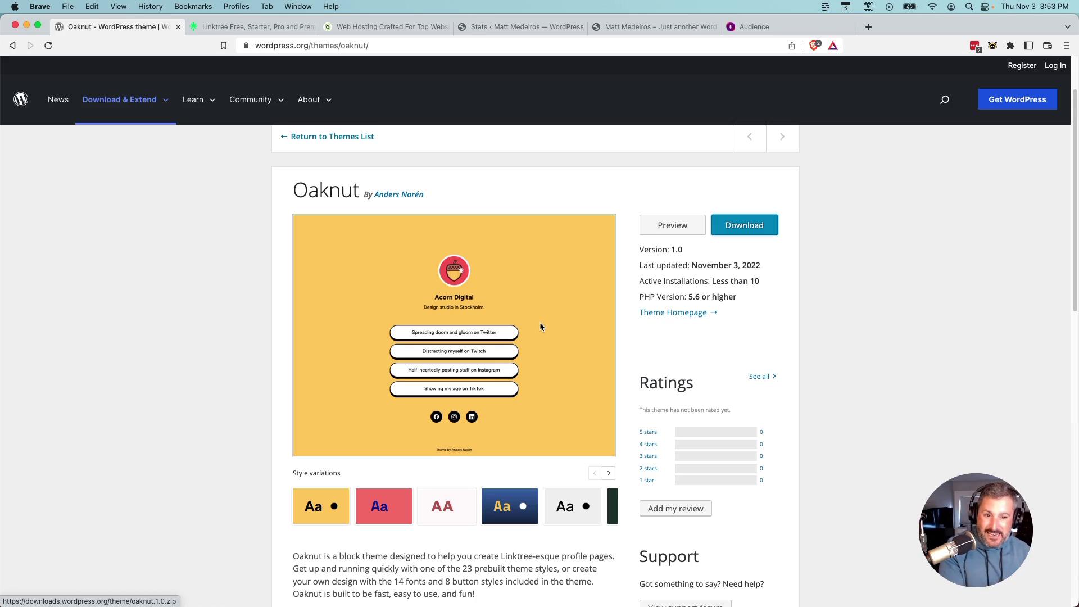
{"action": "left_click", "coordinate": [606, 28]}
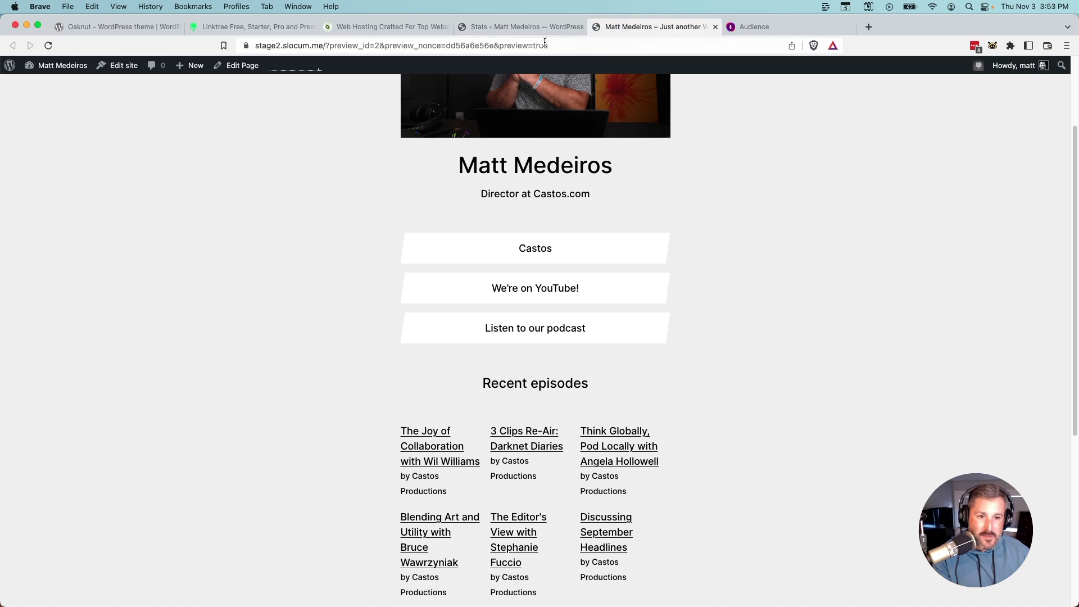
{"action": "scroll", "coordinate": [668, 501], "scroll_direction": "down", "scroll_amount": 5}
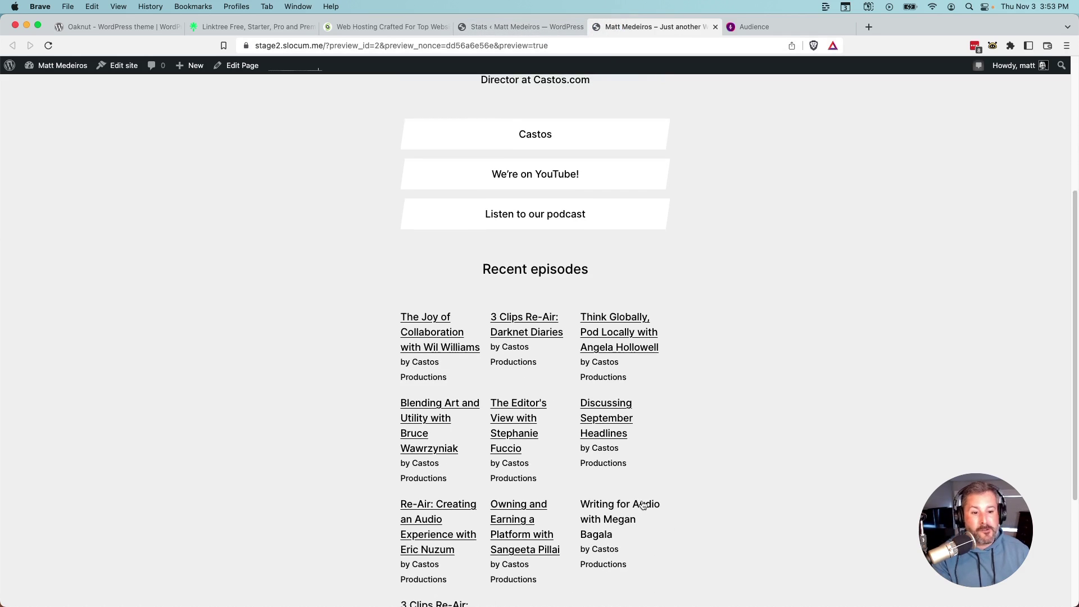
{"action": "scroll", "coordinate": [644, 500], "scroll_direction": "down", "scroll_amount": 1}
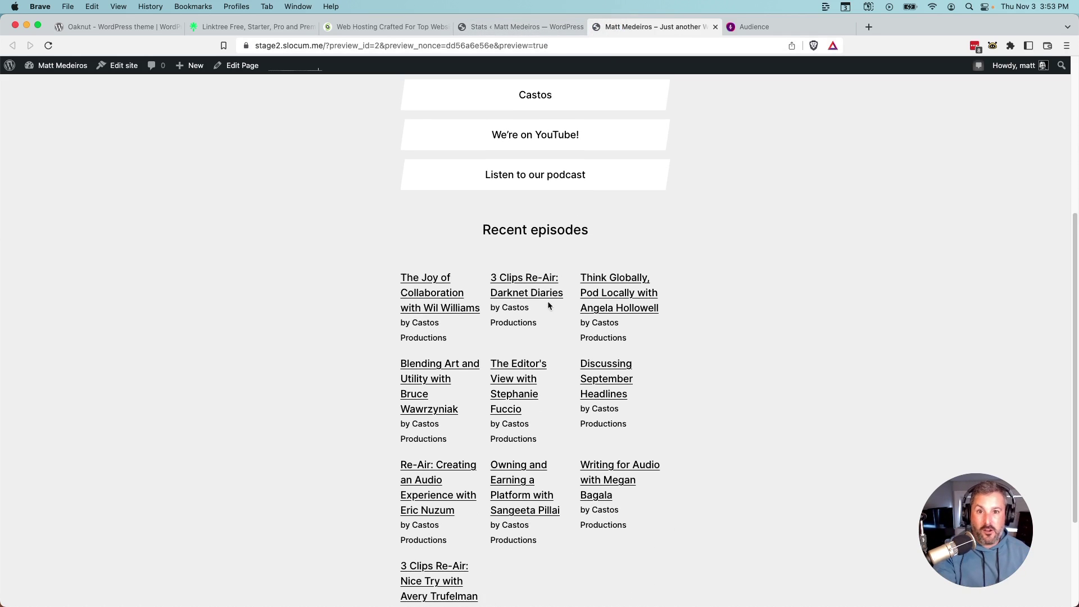
{"action": "scroll", "coordinate": [544, 306], "scroll_direction": "up", "scroll_amount": 10}
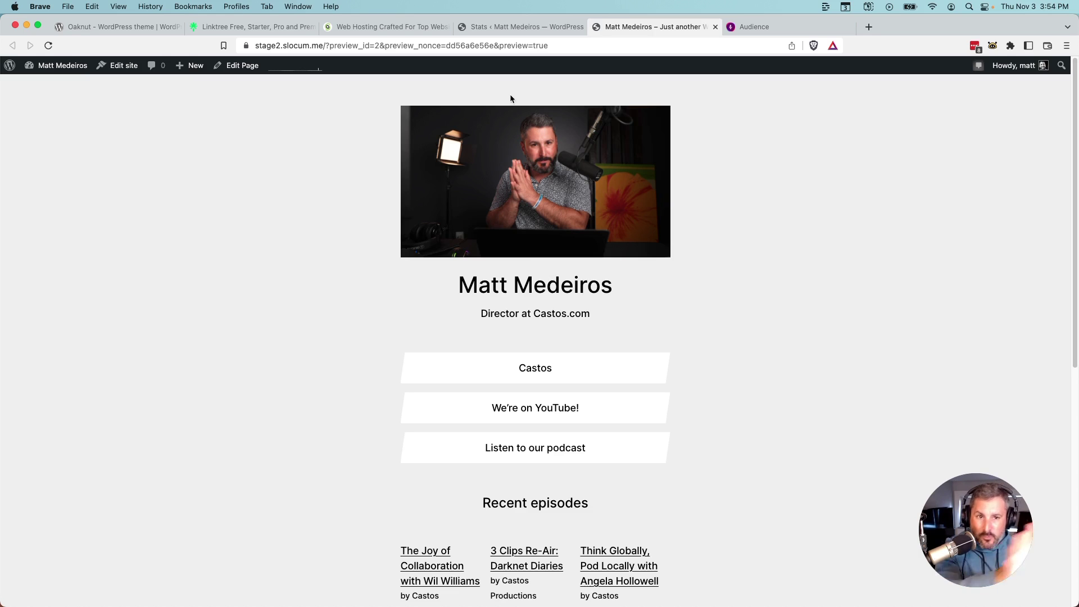
Return to Linktree's plan comparison, examine the Links & Buttons features and expand the Spotlight feature's description.
{"action": "left_click", "coordinate": [508, 27]}
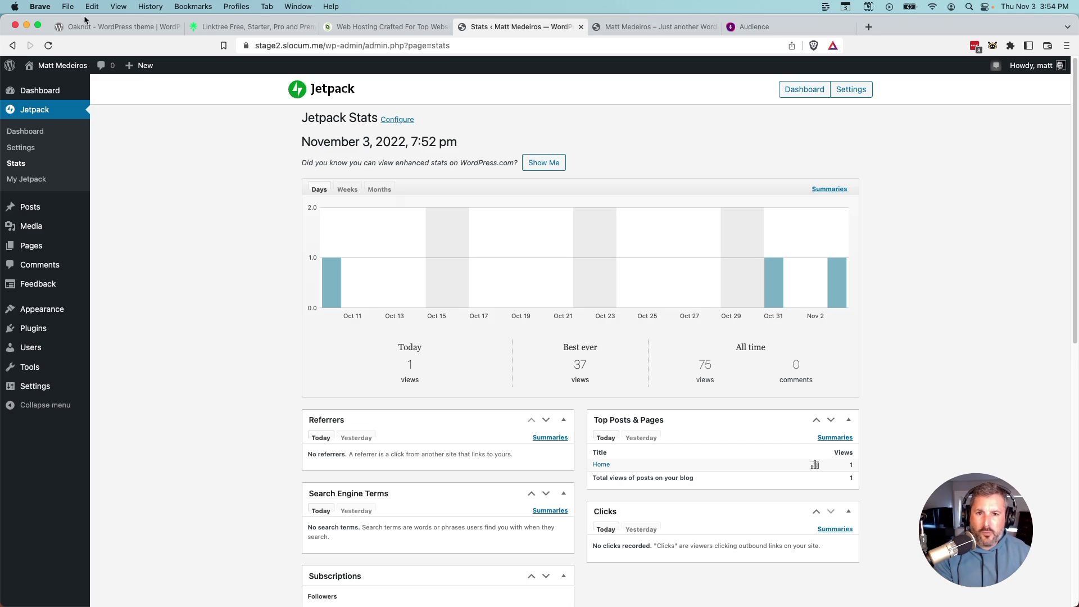
{"action": "left_click", "coordinate": [222, 27]}
{"action": "scroll", "coordinate": [396, 427], "scroll_direction": "up", "scroll_amount": 10}
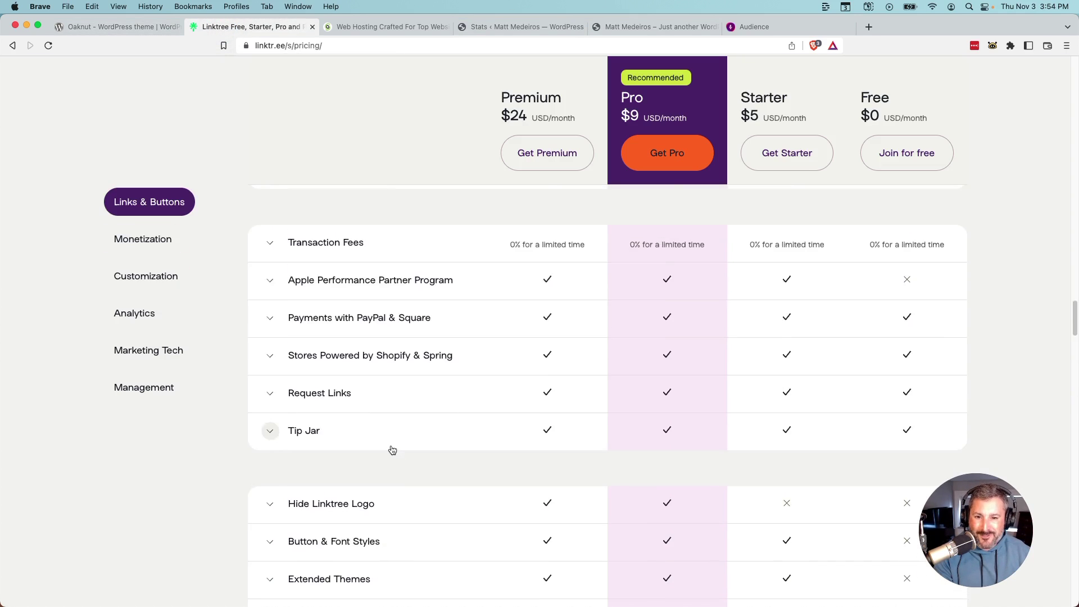
{"action": "scroll", "coordinate": [392, 449], "scroll_direction": "up", "scroll_amount": 15}
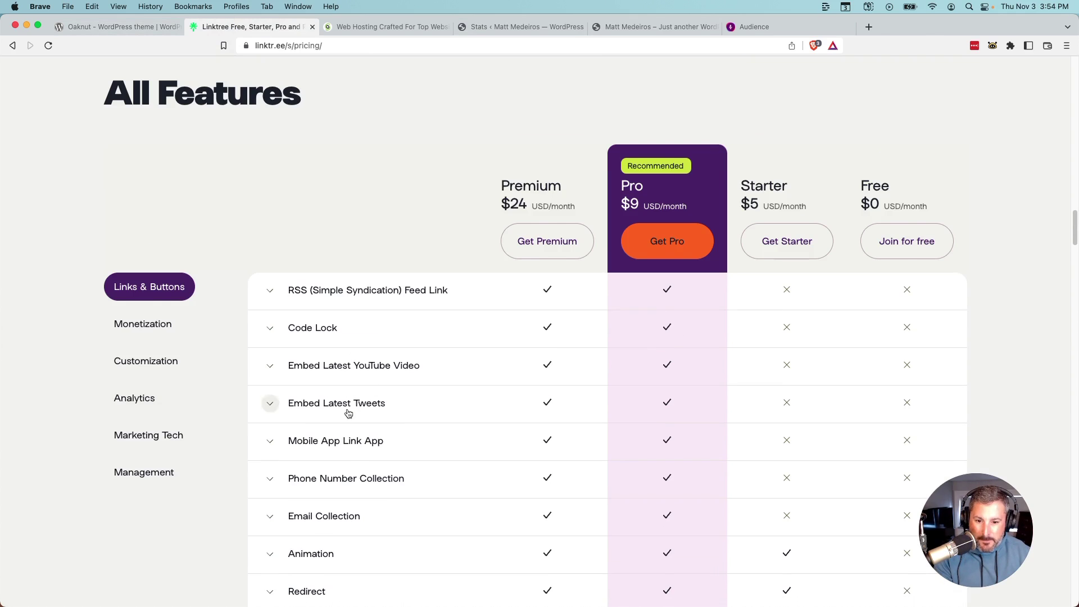
{"action": "scroll", "coordinate": [346, 450], "scroll_direction": "down", "scroll_amount": 2}
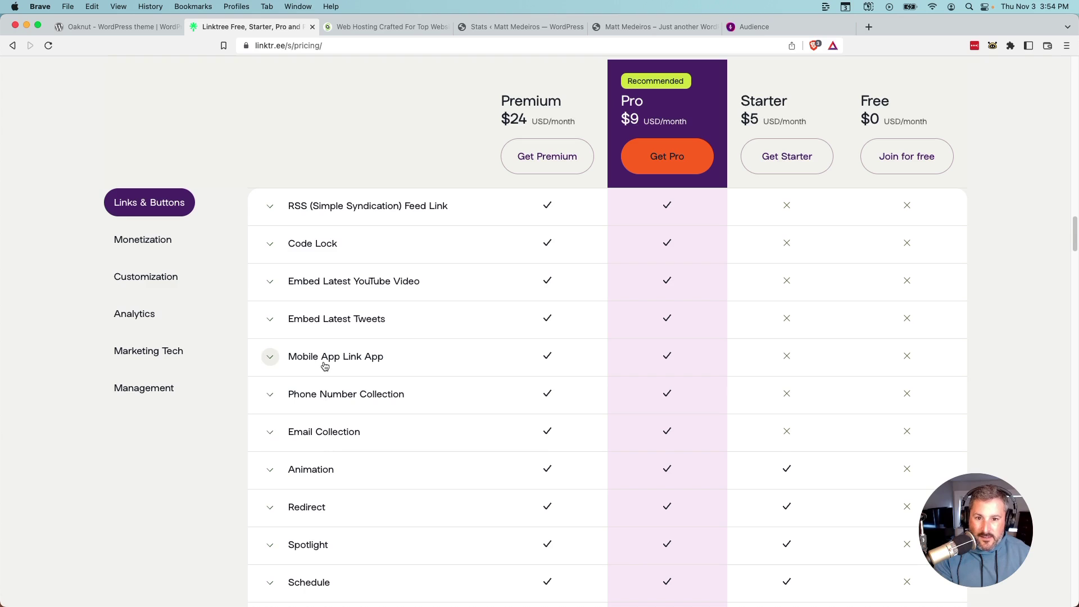
{"action": "scroll", "coordinate": [324, 362], "scroll_direction": "up", "scroll_amount": 2}
{"action": "scroll", "coordinate": [330, 427], "scroll_direction": "down", "scroll_amount": 3}
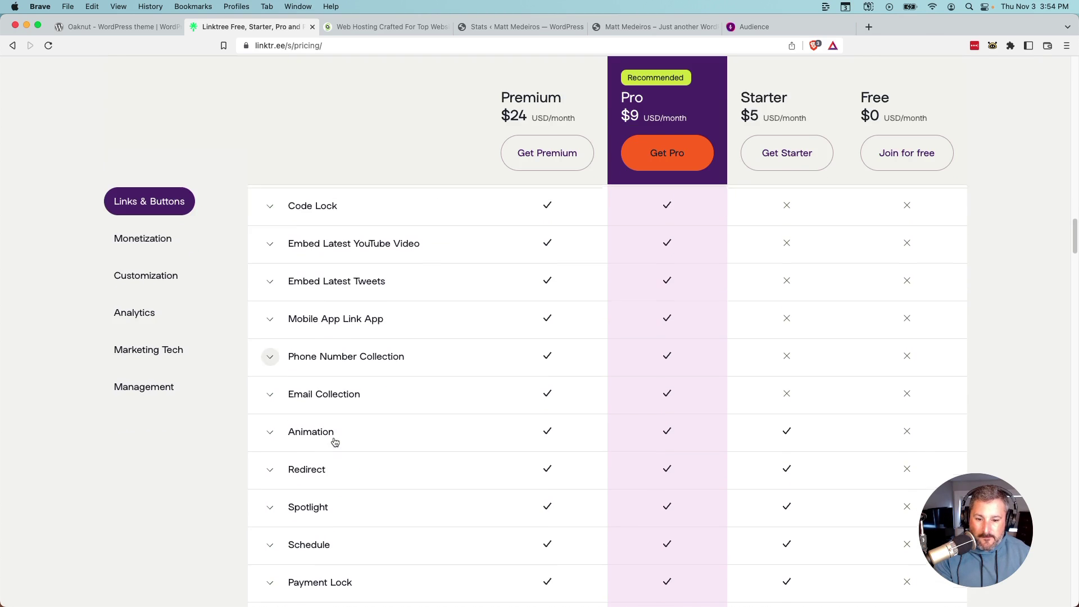
{"action": "scroll", "coordinate": [335, 443], "scroll_direction": "down", "scroll_amount": 3}
{"action": "left_click", "coordinate": [320, 414]}
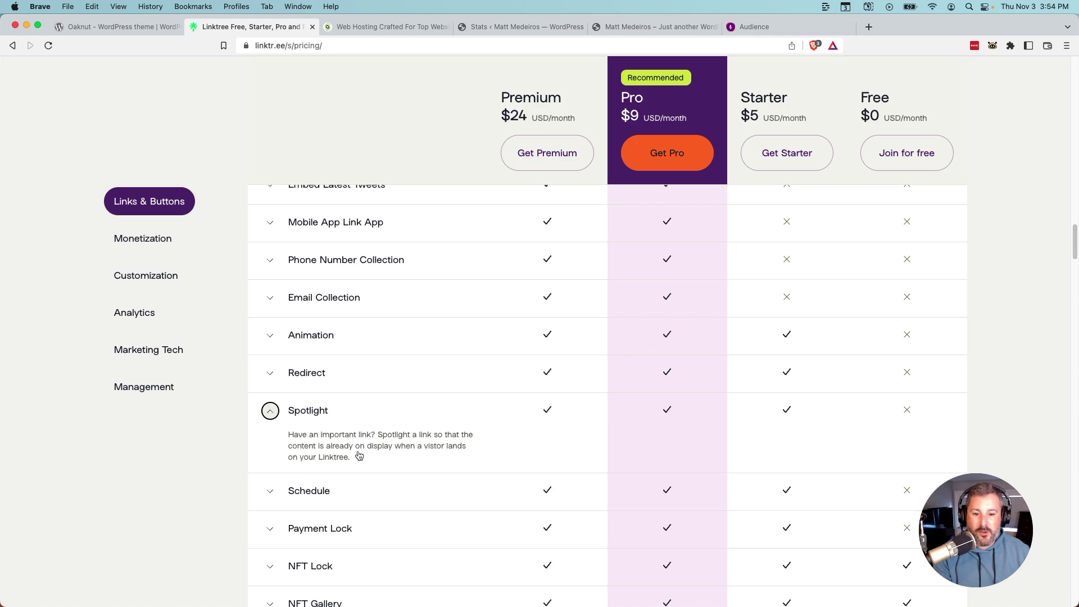
Return to the Home page preview and open the page for editing.
{"action": "left_click", "coordinate": [522, 26]}
{"action": "left_click", "coordinate": [652, 26]}
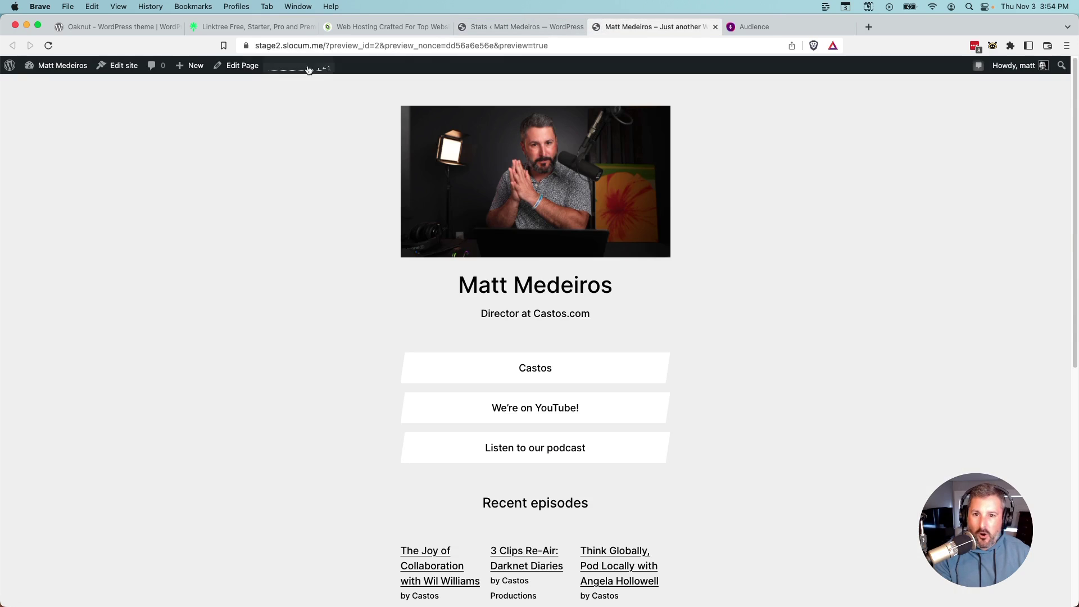
{"action": "left_click", "coordinate": [227, 65]}
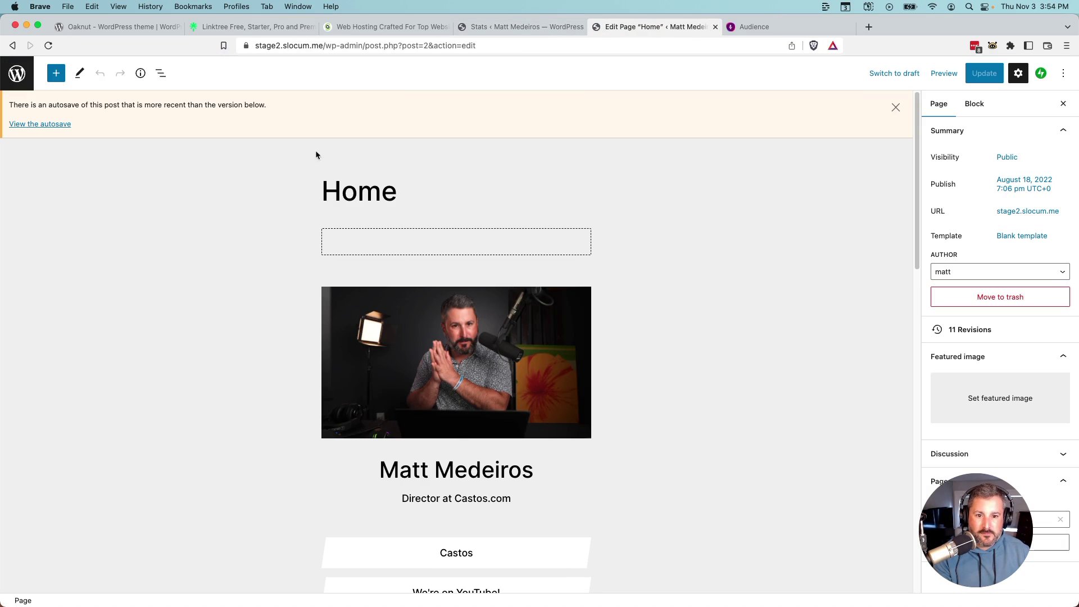
Add a paragraph reading "This is an important link" inside the empty group above the profile photo.
{"action": "left_click", "coordinate": [441, 266]}
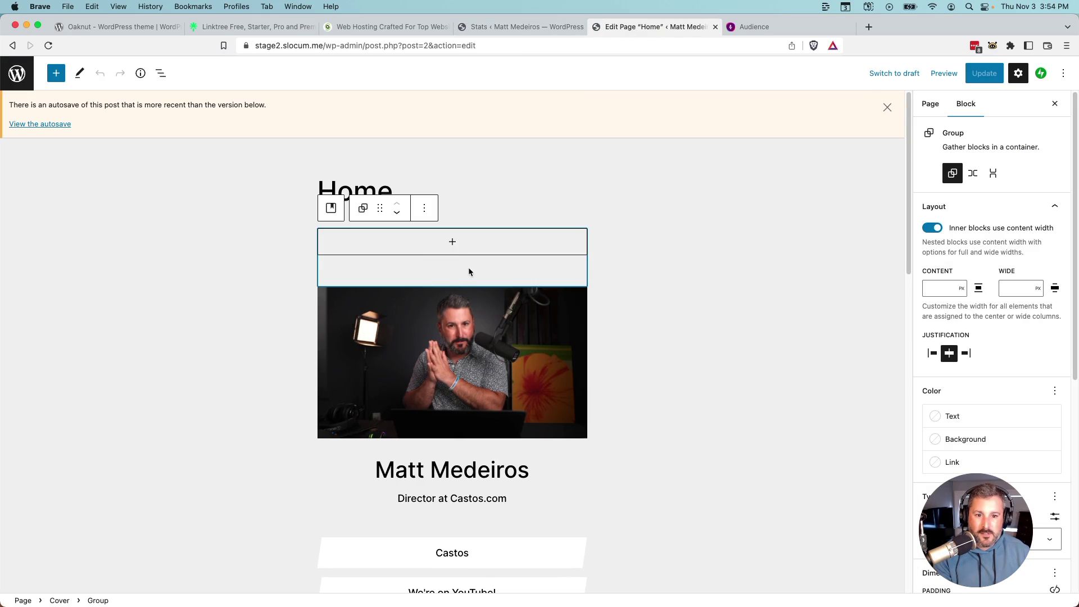
{"action": "left_click", "coordinate": [452, 242]}
{"action": "type", "text": "pa"}
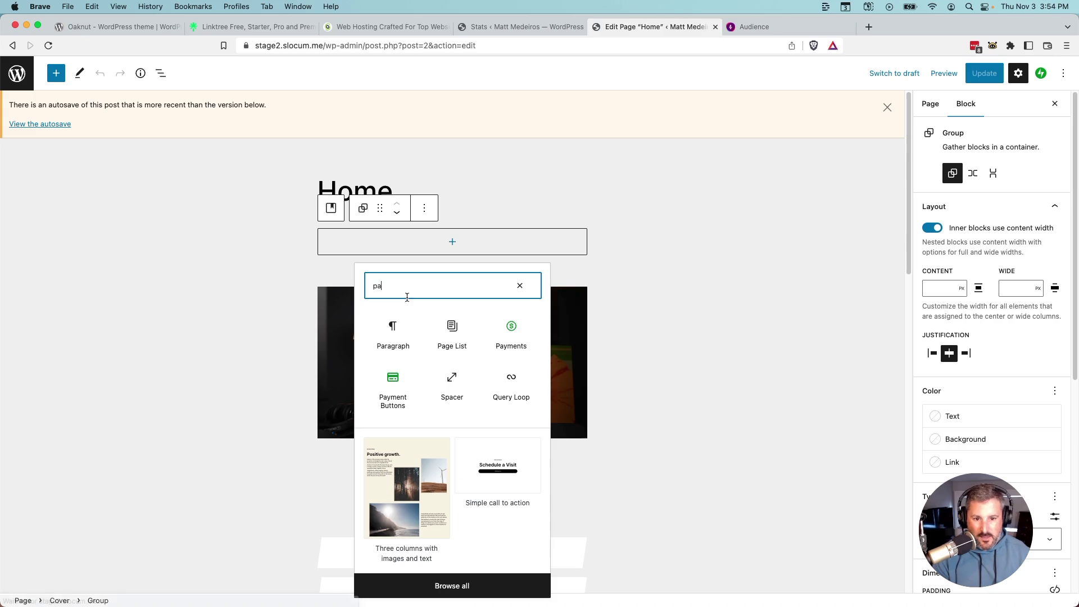
{"action": "left_click", "coordinate": [392, 334]}
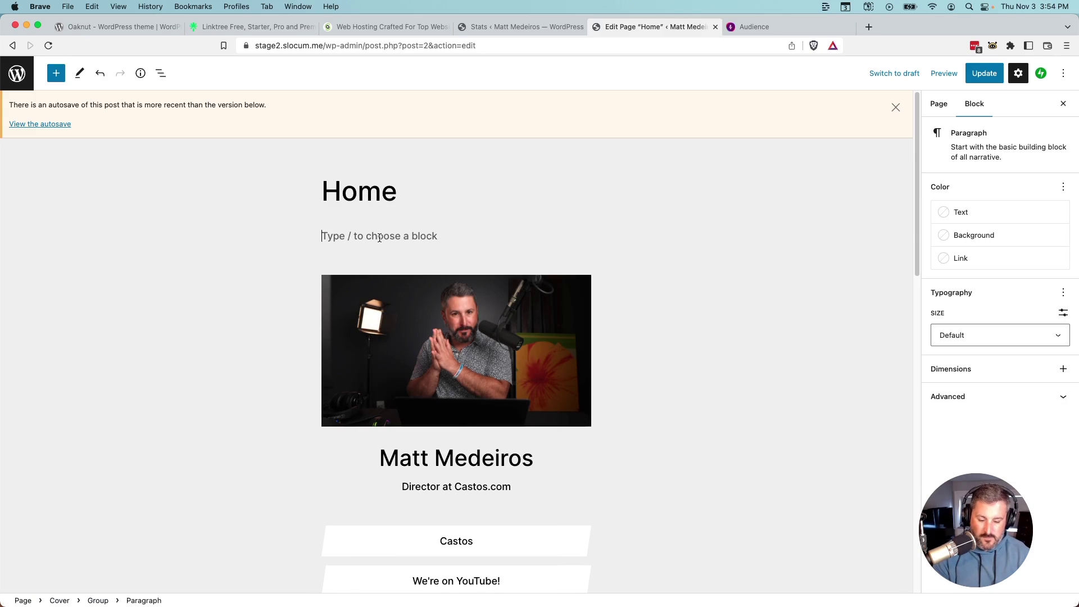
{"action": "type", "text": "This is an imporant link"}
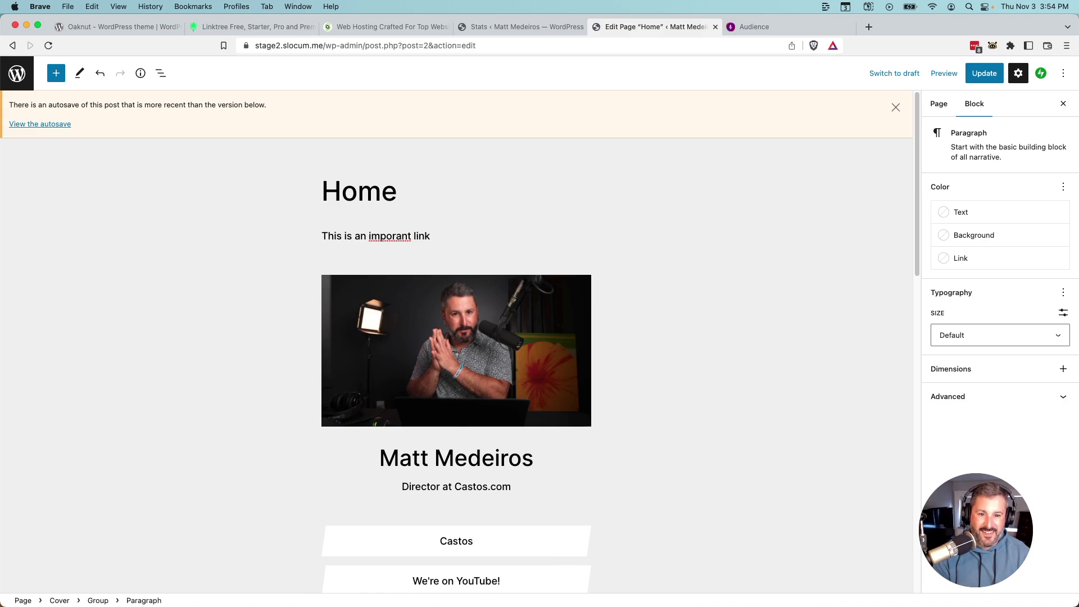
{"action": "right_click", "coordinate": [375, 235]}
{"action": "left_click", "coordinate": [390, 248]}
Center the "This is an important link" paragraph and make its text bold.
{"action": "triple_click", "coordinate": [423, 235]}
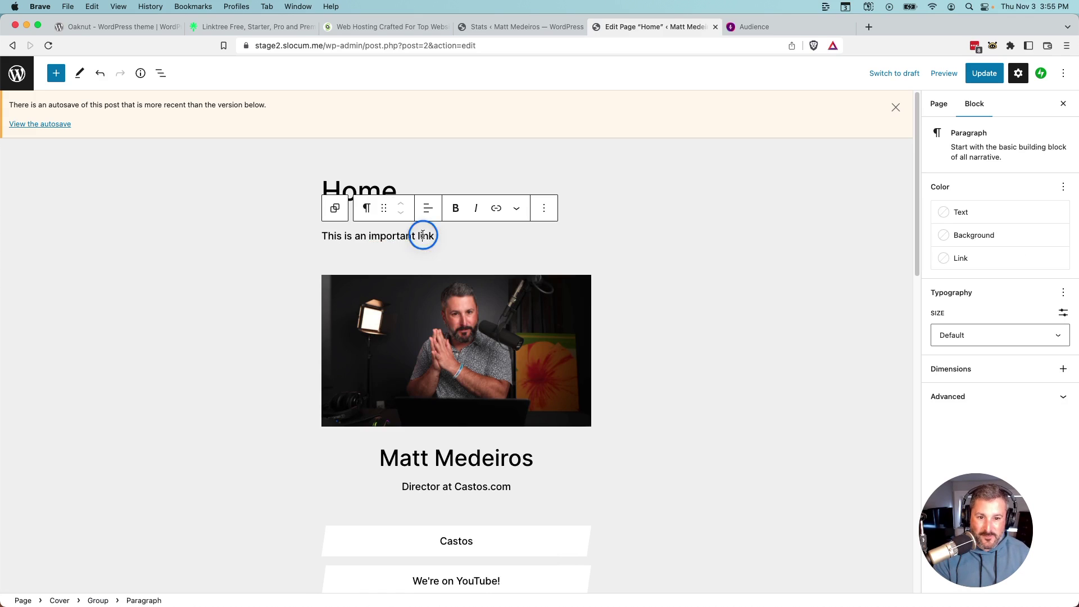
{"action": "left_click", "coordinate": [426, 218]}
{"action": "left_click", "coordinate": [455, 261]}
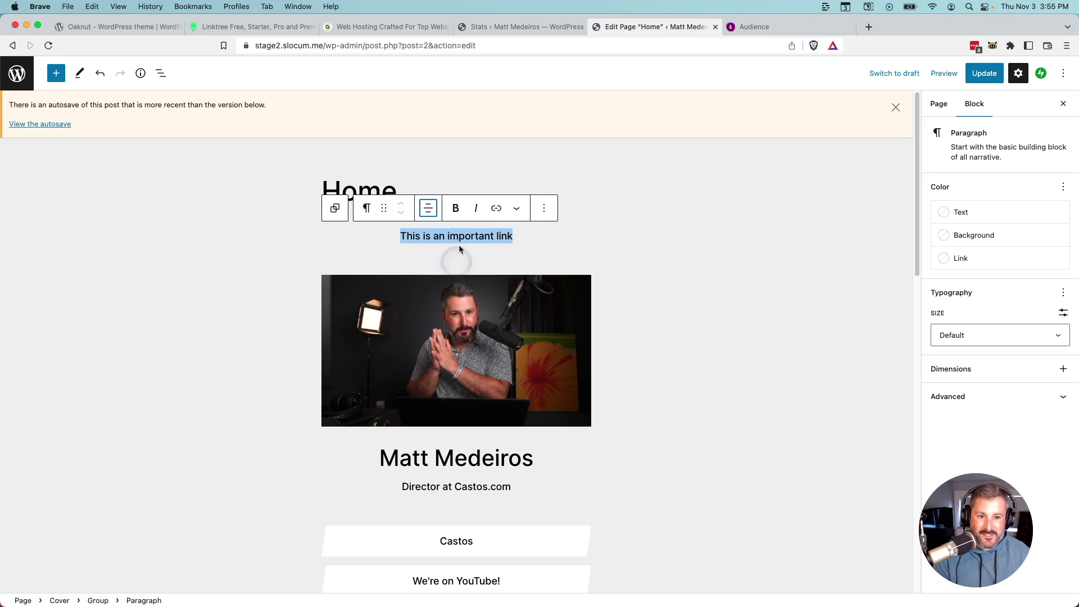
{"action": "left_click", "coordinate": [456, 208]}
{"action": "left_click", "coordinate": [495, 208]}
{"action": "left_click", "coordinate": [604, 239]}
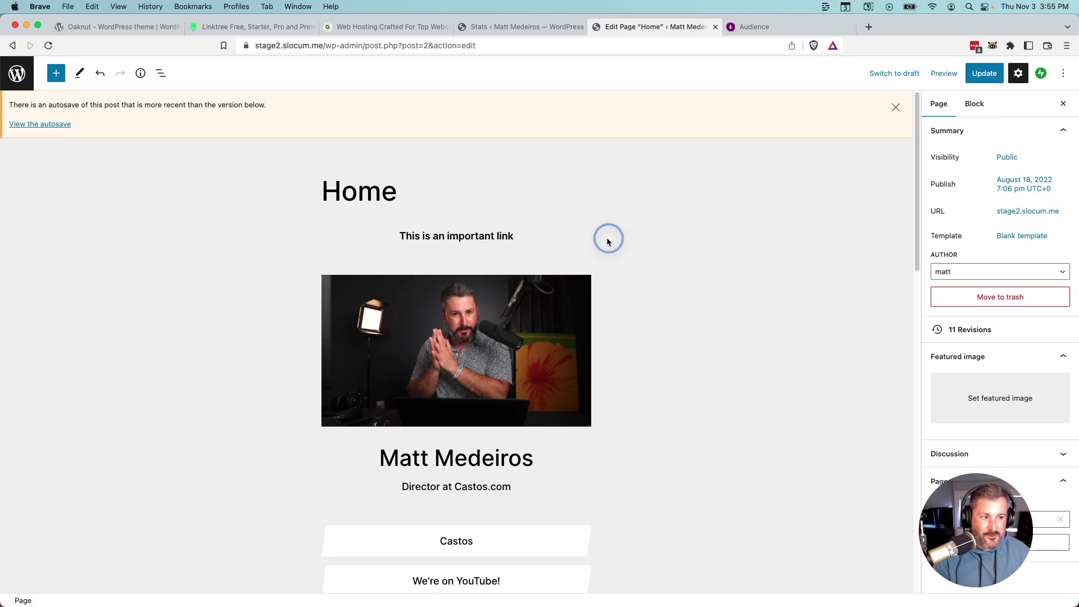
Underline the "This is an important link" text and set its text color to red.
{"action": "triple_click", "coordinate": [452, 235]}
{"action": "left_click", "coordinate": [517, 208]}
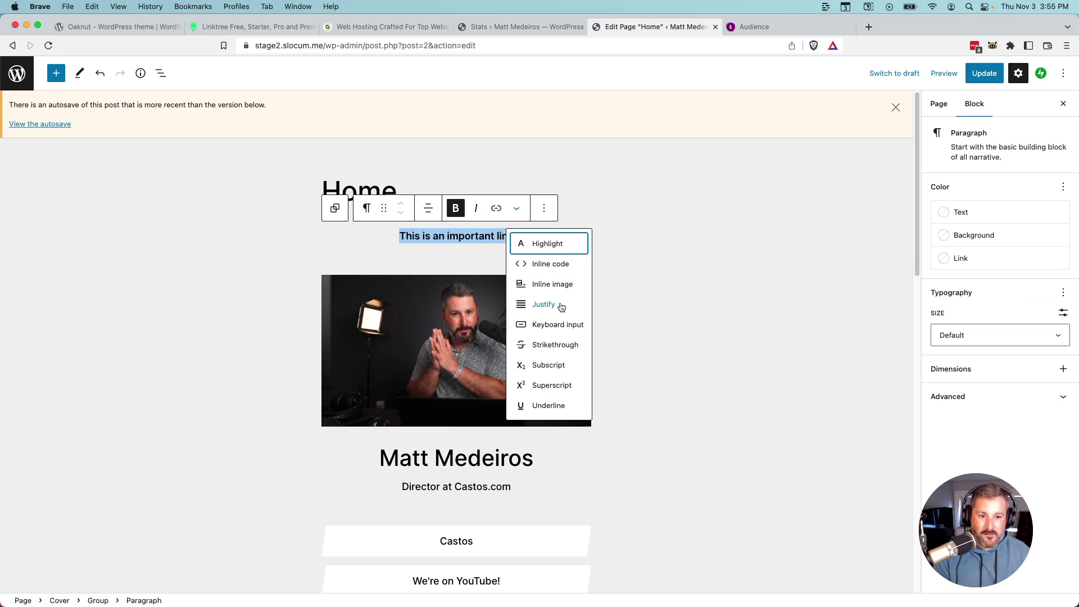
{"action": "left_click", "coordinate": [552, 406]}
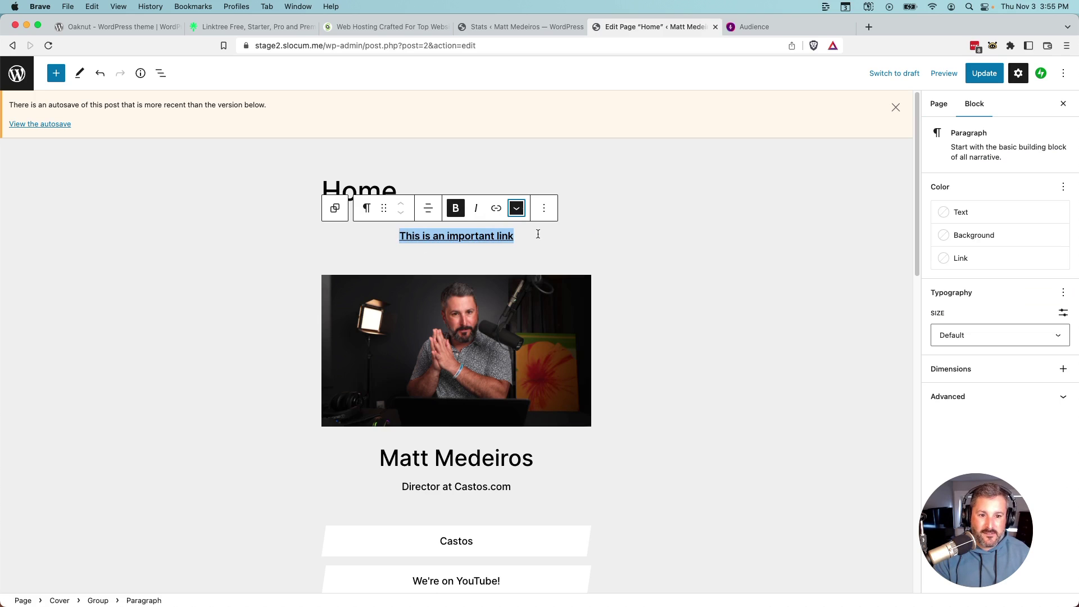
{"action": "left_click", "coordinate": [548, 217]}
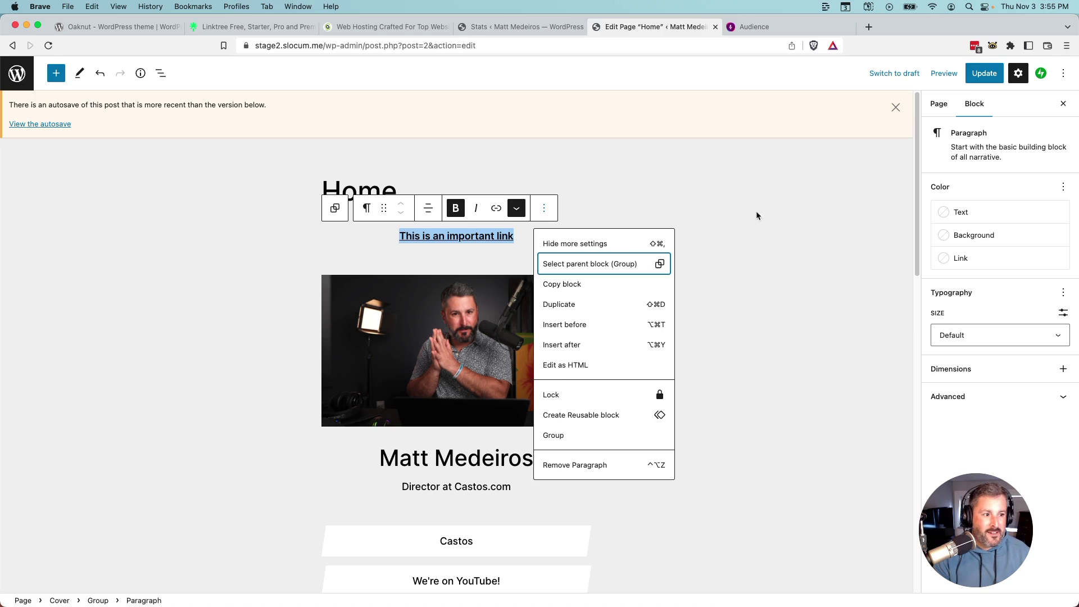
{"action": "left_click", "coordinate": [948, 214]}
{"action": "left_click", "coordinate": [873, 315]}
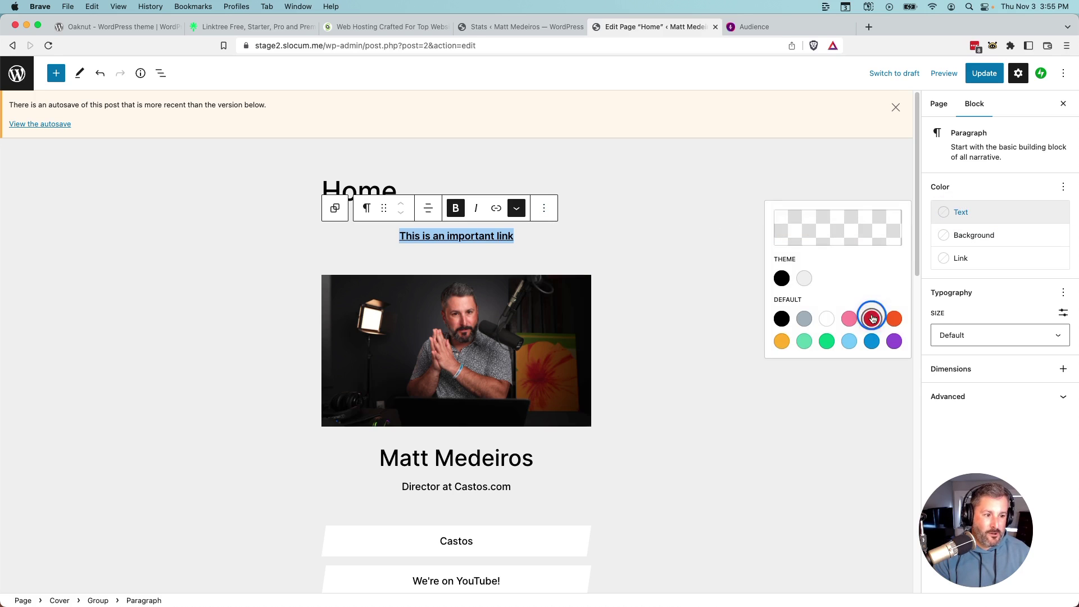
{"action": "left_click", "coordinate": [704, 208]}
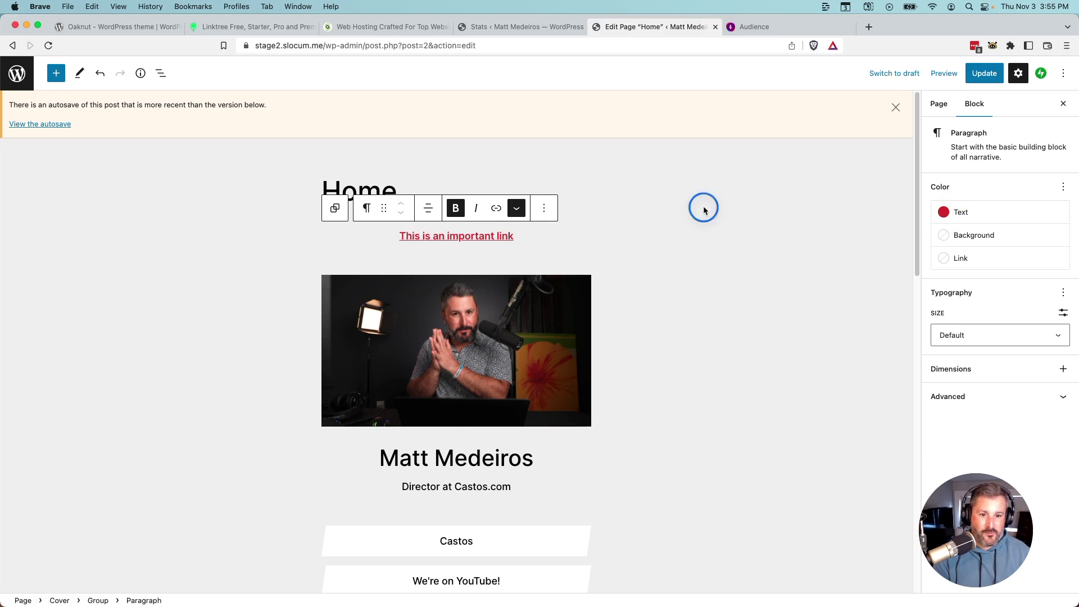
{"action": "left_click", "coordinate": [535, 250]}
{"action": "left_click", "coordinate": [702, 253]}
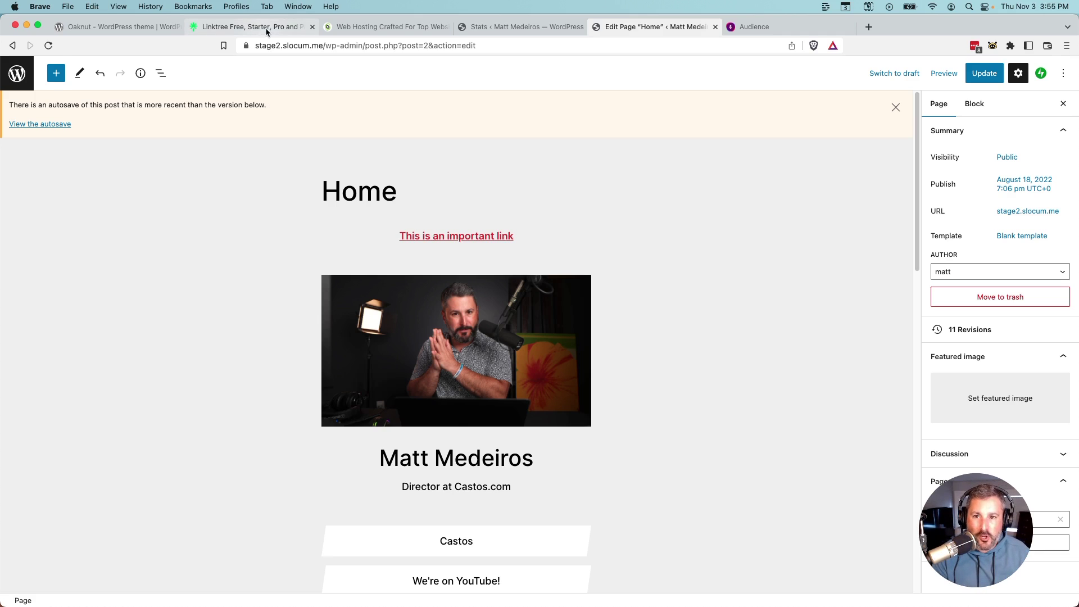
Switch to the Oaknut theme page and then to the Audience podcast website to view its home page.
{"action": "left_click", "coordinate": [237, 31]}
{"action": "left_click", "coordinate": [81, 27]}
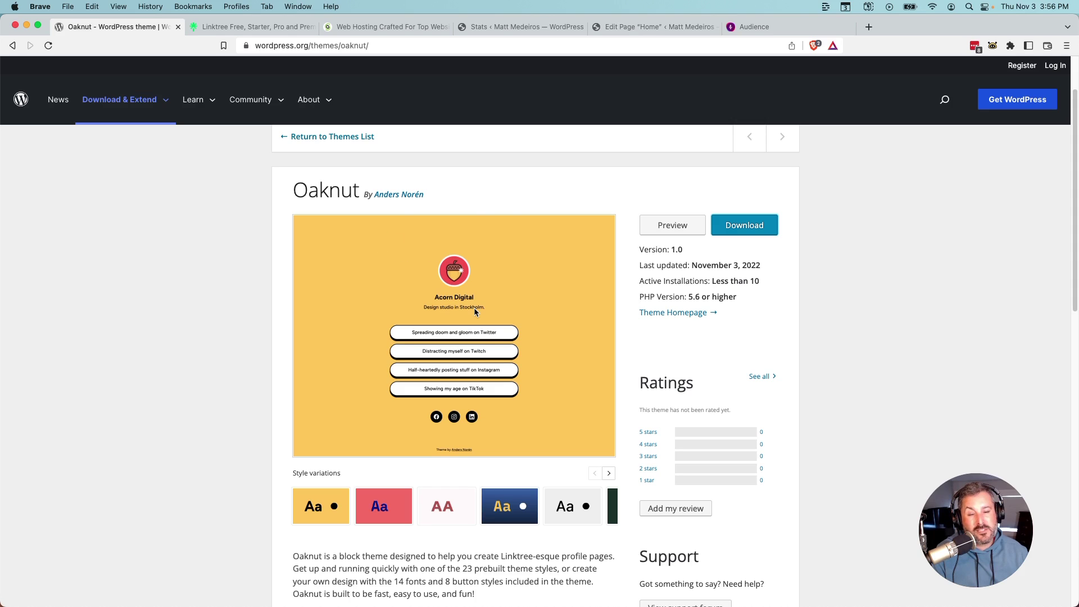
{"action": "left_click", "coordinate": [777, 26]}
{"action": "scroll", "coordinate": [526, 370], "scroll_direction": "down", "scroll_amount": 2}
{"action": "scroll", "coordinate": [533, 374], "scroll_direction": "up", "scroll_amount": 5}
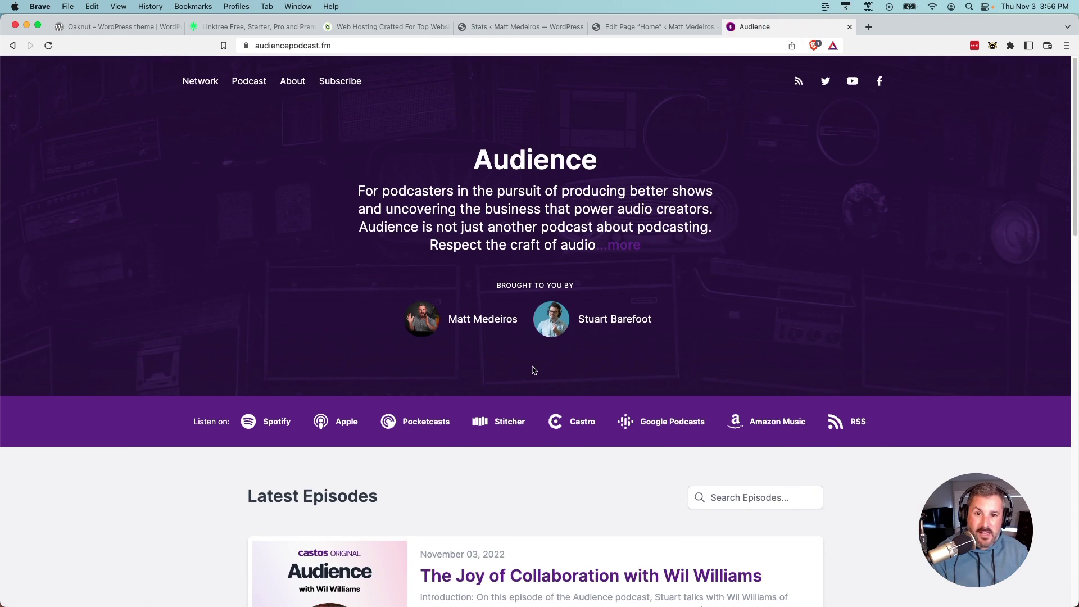